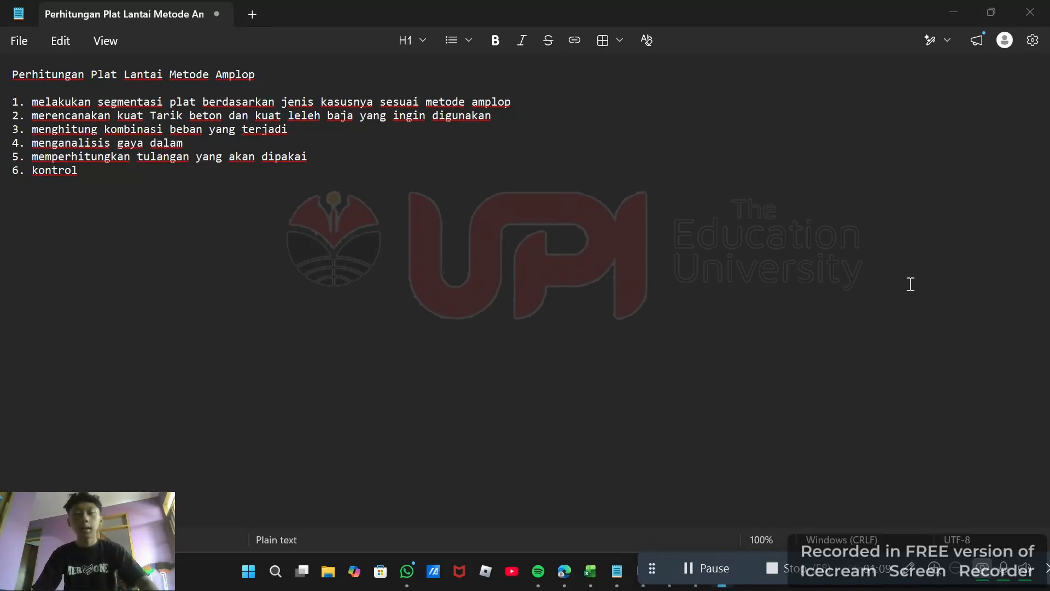
# Step: Switch to the Excel workbook and look through the slab case types in the AMPLOP sheet's coefficient table
pyautogui.click(712, 568)
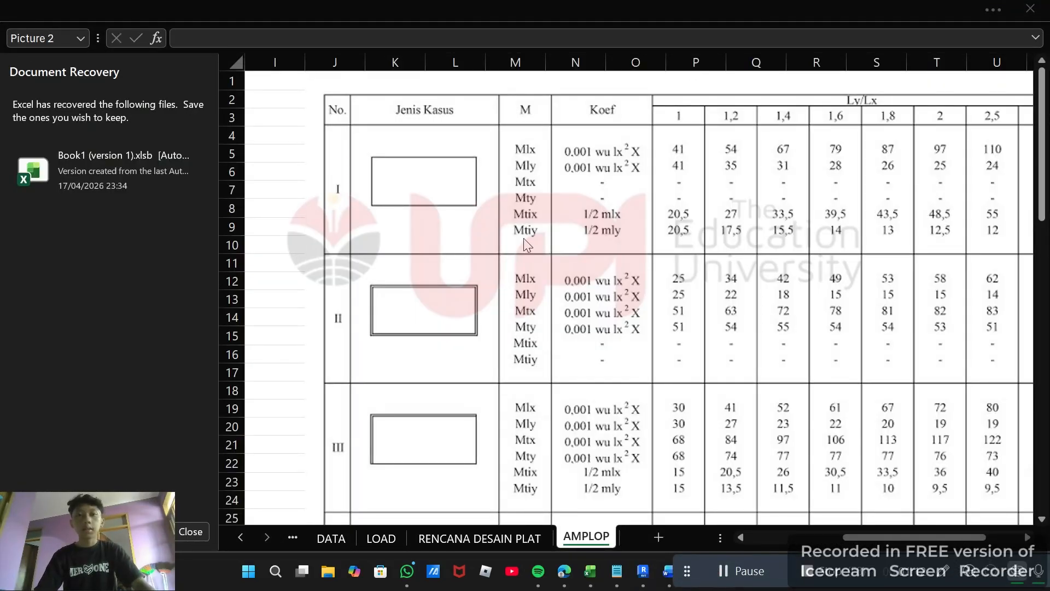
pyautogui.scroll(-8, 524, 238)
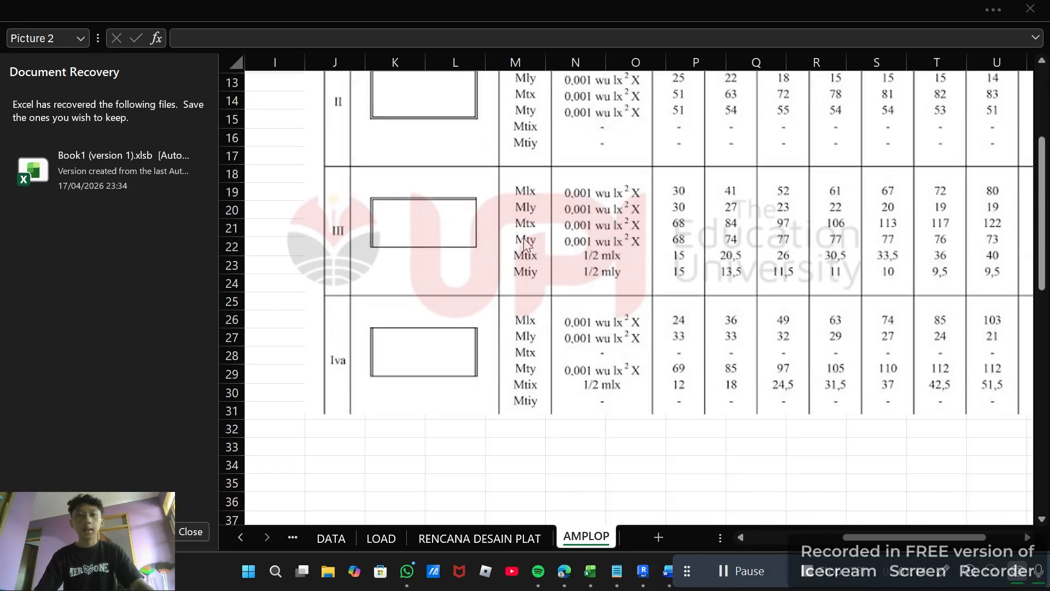
pyautogui.scroll(-4, 524, 238)
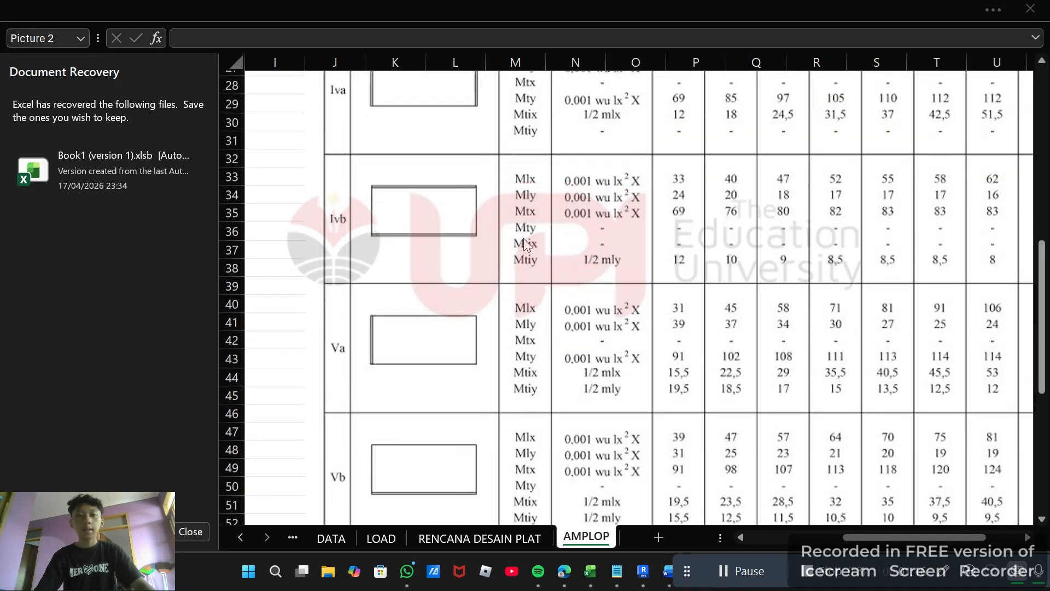
pyautogui.scroll(6, 523, 238)
pyautogui.scroll(6, 524, 238)
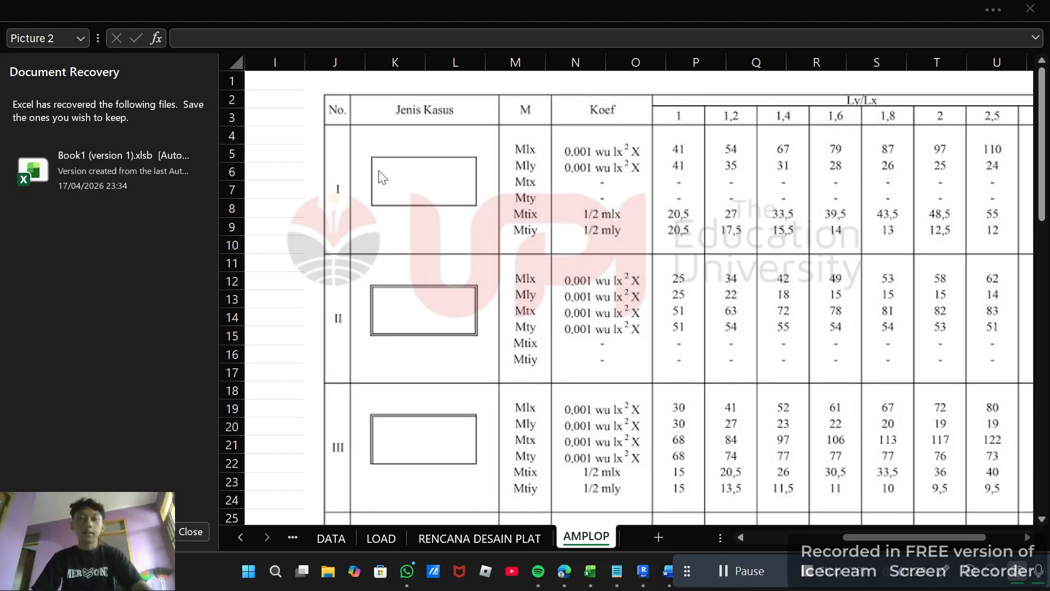
pyautogui.scroll(-1, 382, 178)
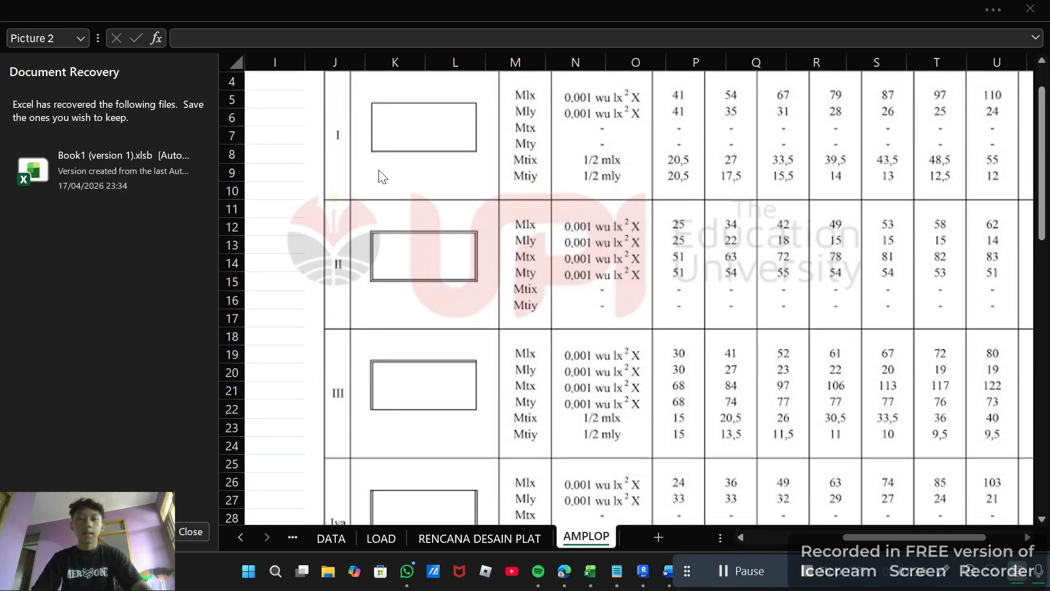
pyautogui.scroll(-5, 383, 186)
pyautogui.scroll(-3, 408, 208)
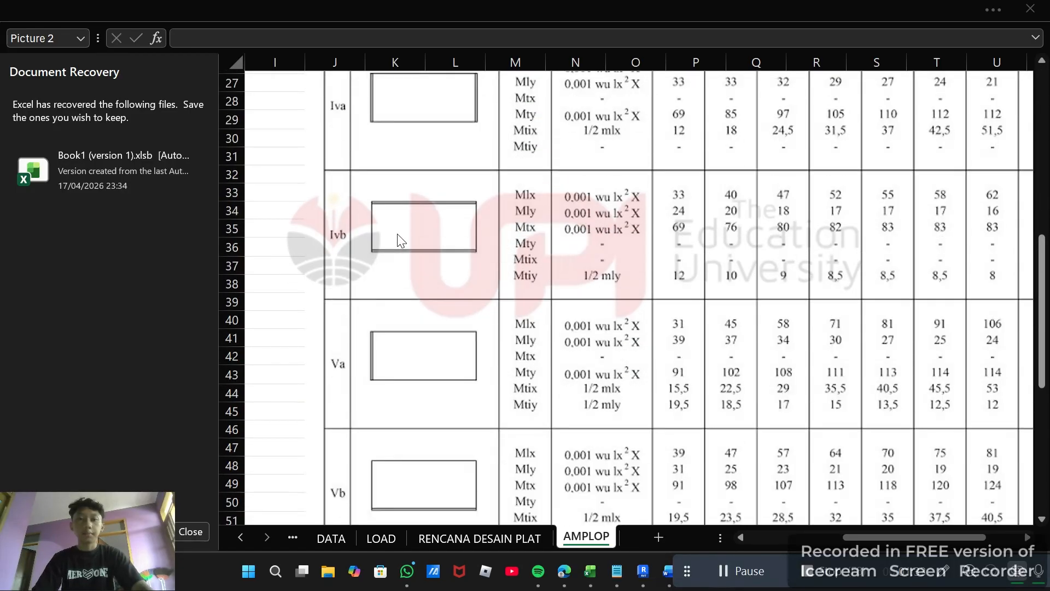
pyautogui.scroll(-4, 392, 328)
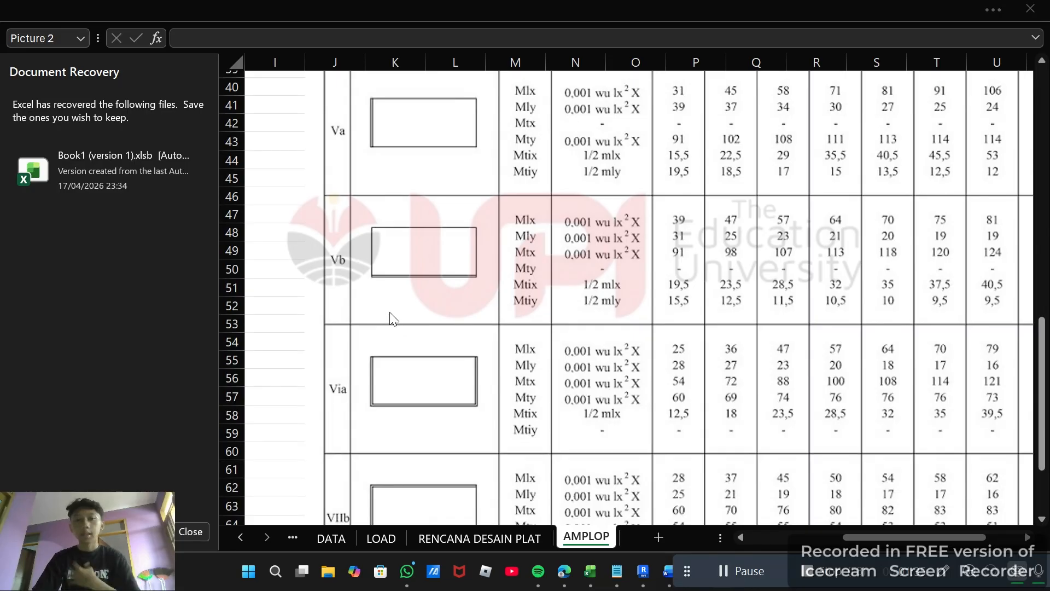
pyautogui.scroll(9, 393, 319)
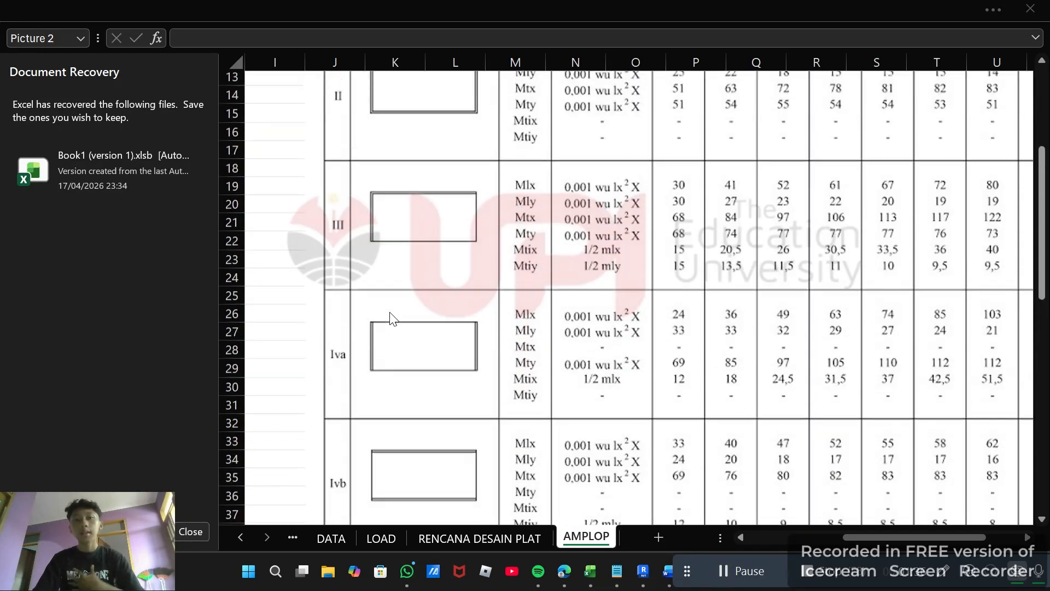
pyautogui.scroll(4, 393, 319)
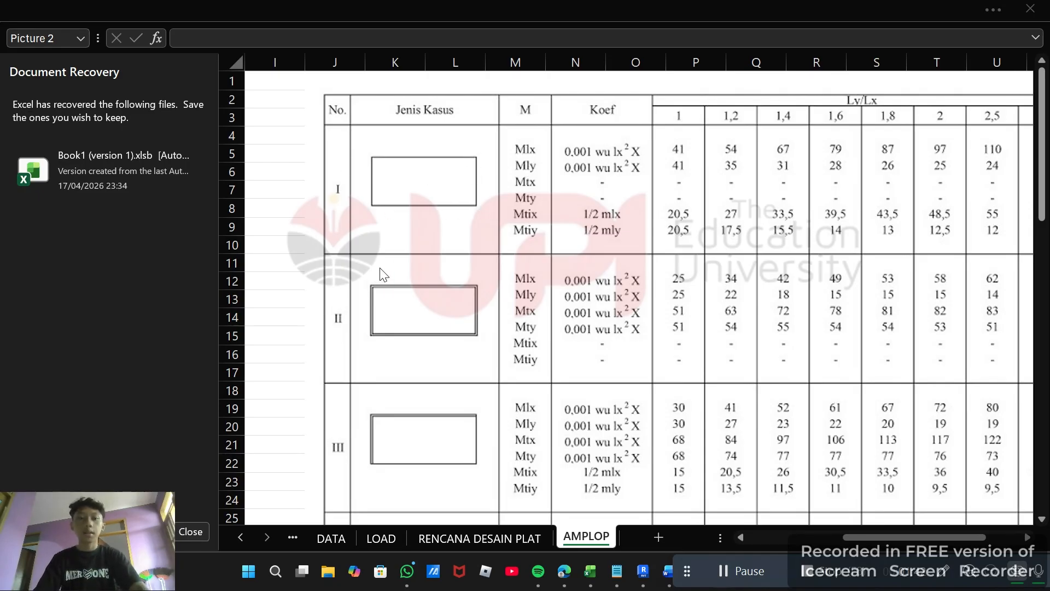
# Step: Examine the edge line styles of the case I and case II slab diagrams in the coefficient table
pyautogui.scroll(-1, 384, 274)
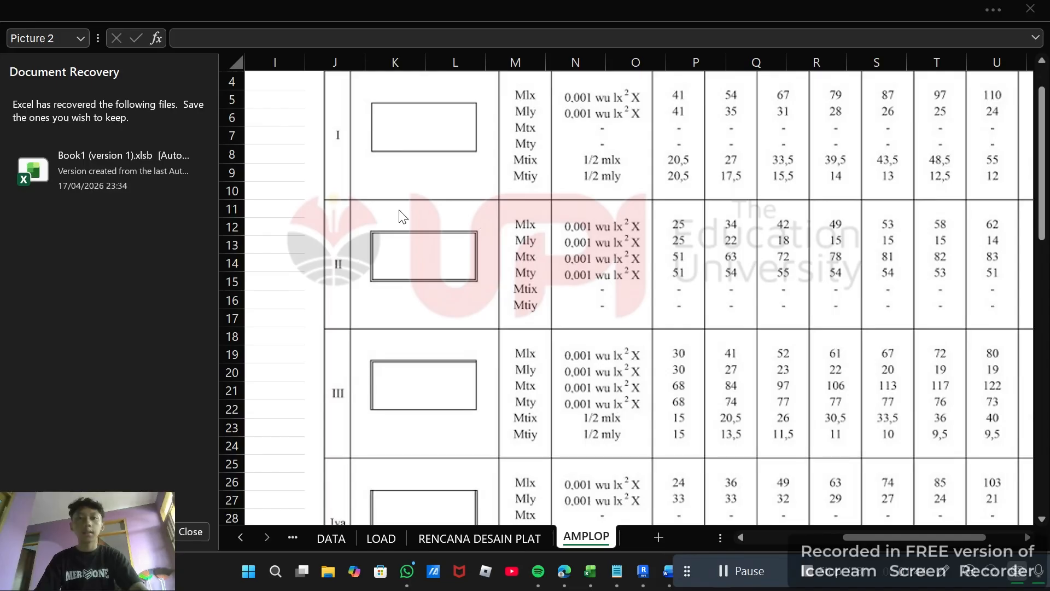
pyautogui.scroll(1, 404, 210)
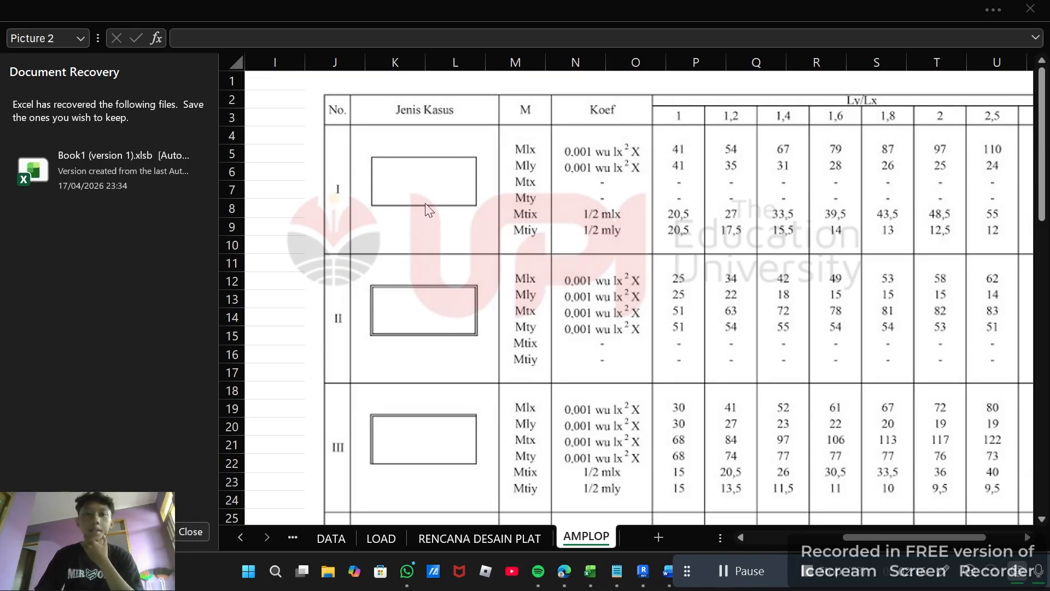
pyautogui.scroll(-1, 449, 186)
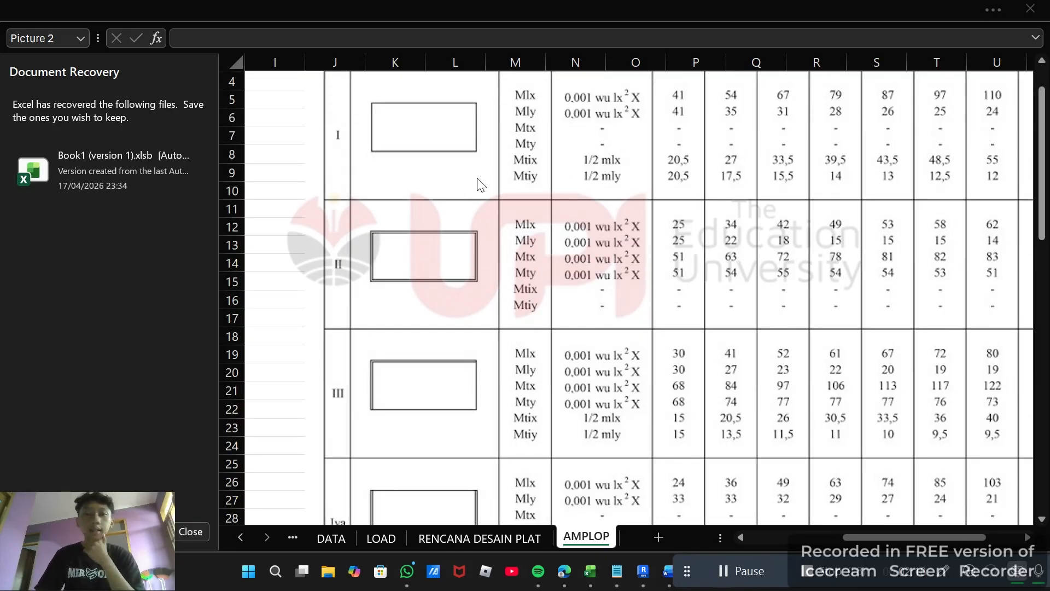
pyautogui.scroll(-1, 448, 192)
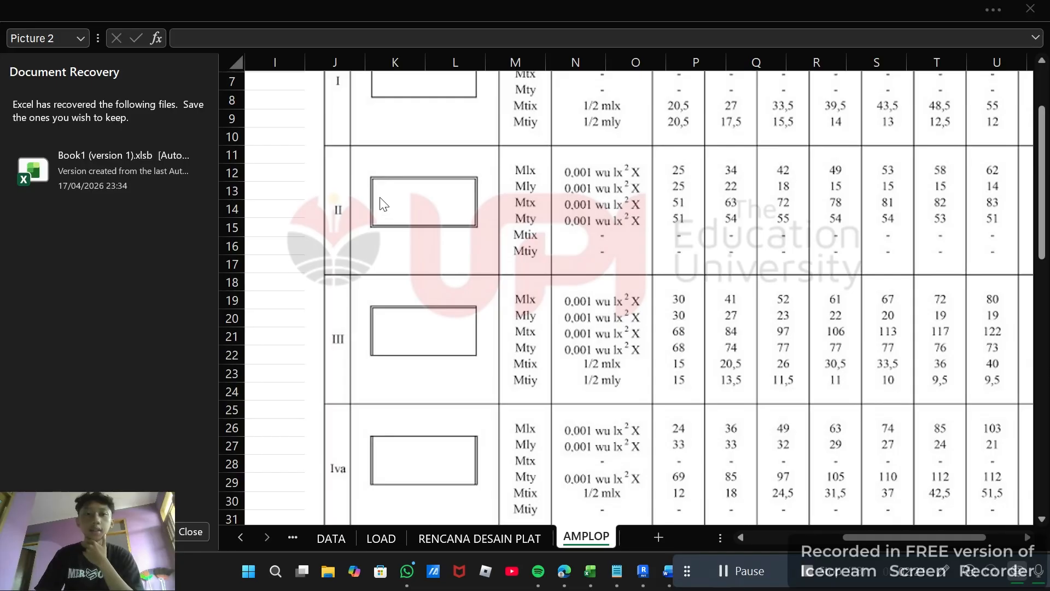
pyautogui.scroll(1, 383, 205)
pyautogui.scroll(-2, 375, 246)
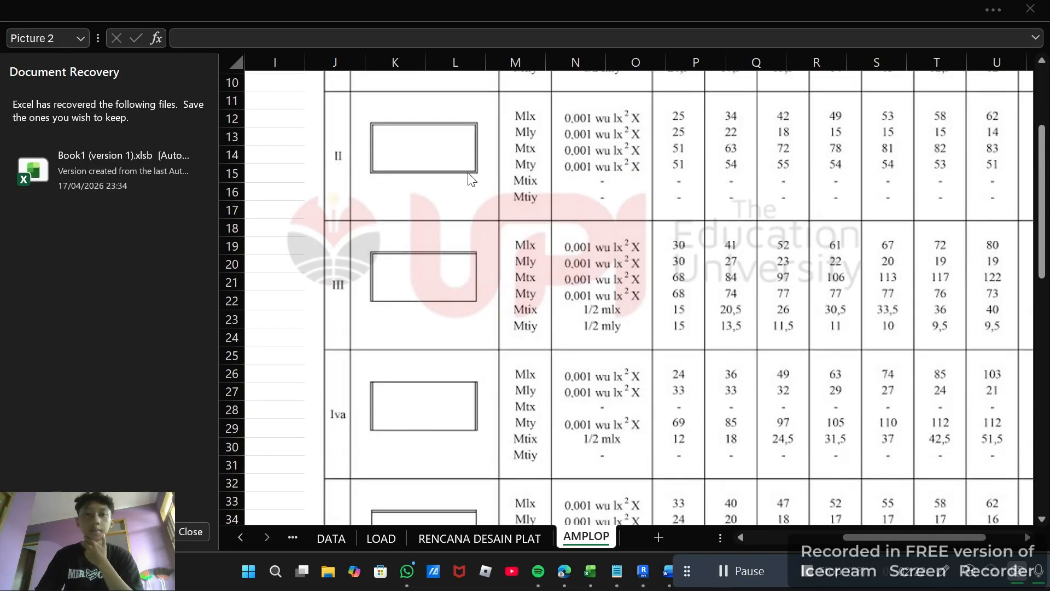
pyautogui.scroll(1, 393, 186)
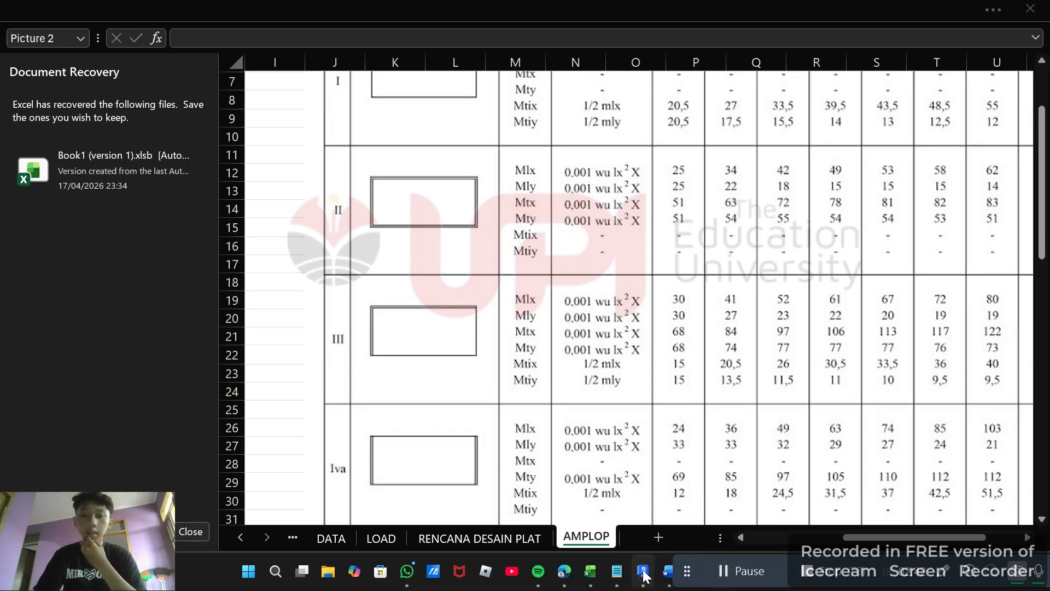
# Step: Switch to the Revit building model, view its 3D structure, and bring up the Level 2 floor plan
pyautogui.moveTo(643, 571)
pyautogui.click(654, 517)
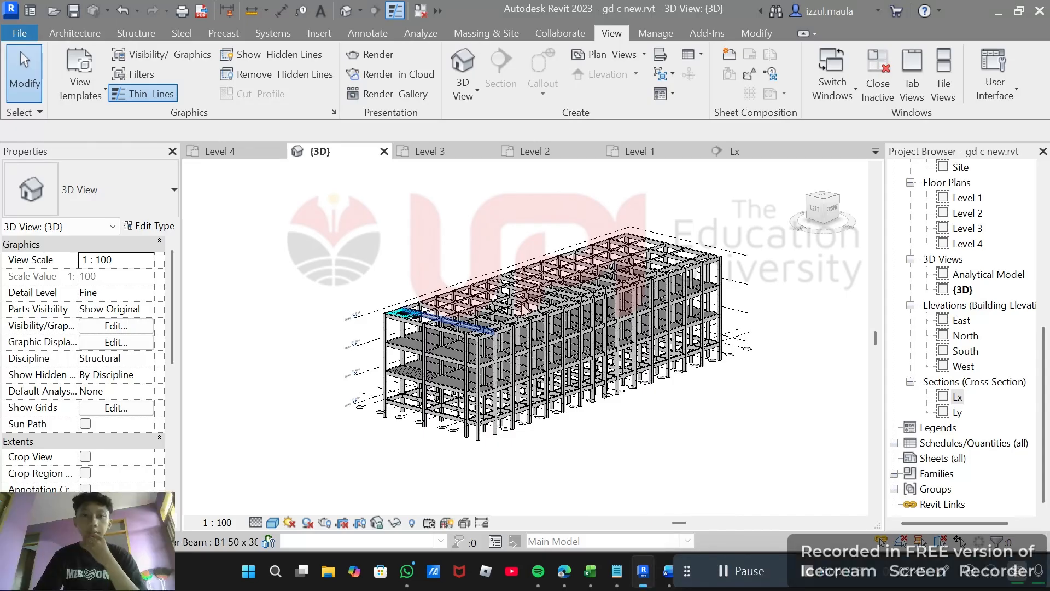
pyautogui.scroll(3, 626, 411)
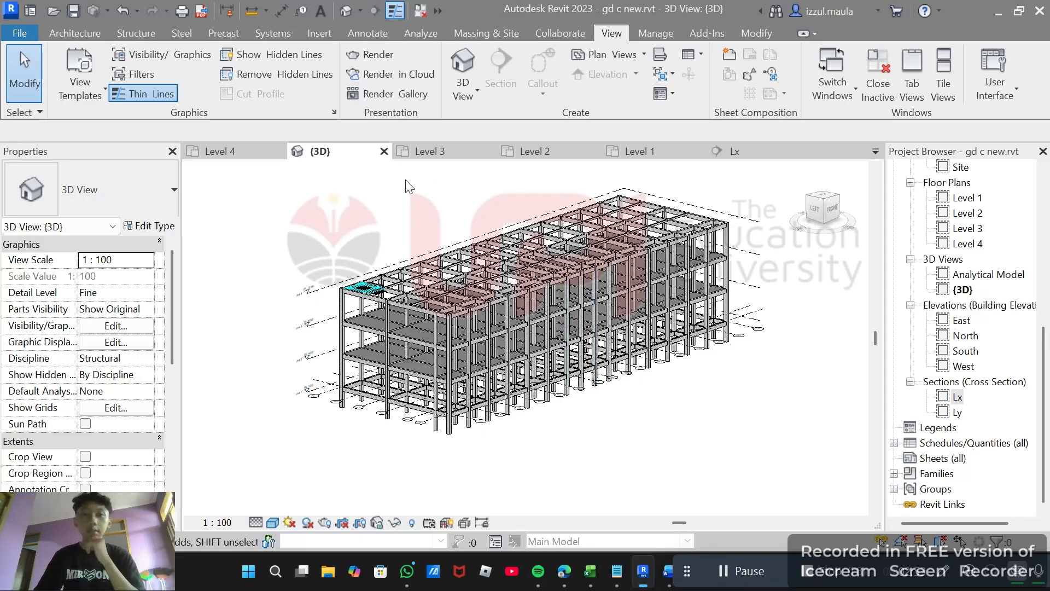
pyautogui.click(550, 147)
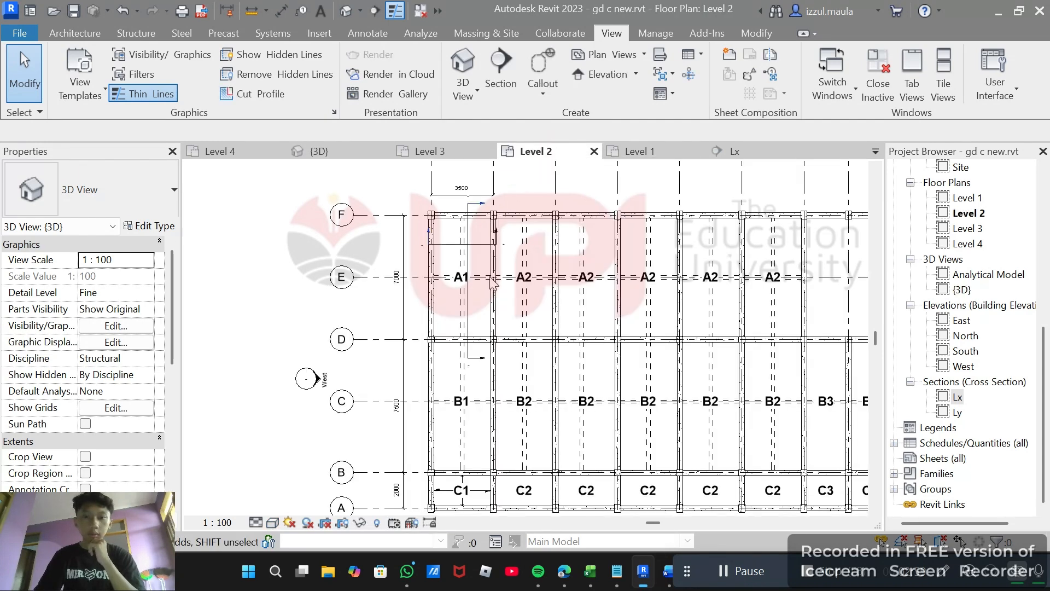
pyautogui.moveTo(569, 202); pyautogui.dragTo(490, 194)
pyautogui.scroll(2, 444, 206)
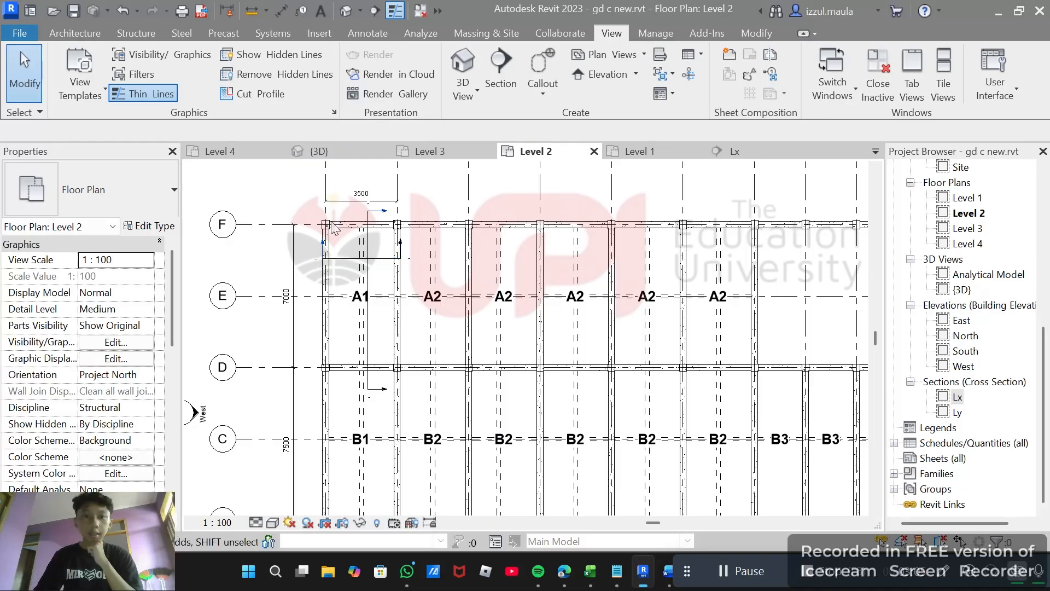
# Step: Examine slab panel A1 on the Level 2 plan, including its spans, edge beams and adjoining A2 and B1 panels
pyautogui.scroll(2, 328, 225)
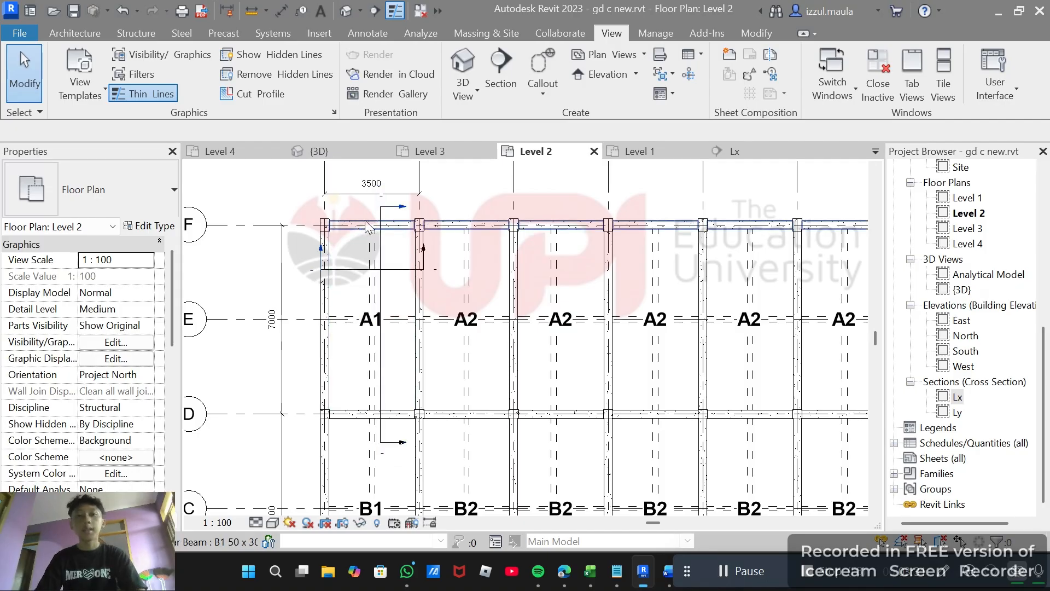
pyautogui.scroll(2, 343, 186)
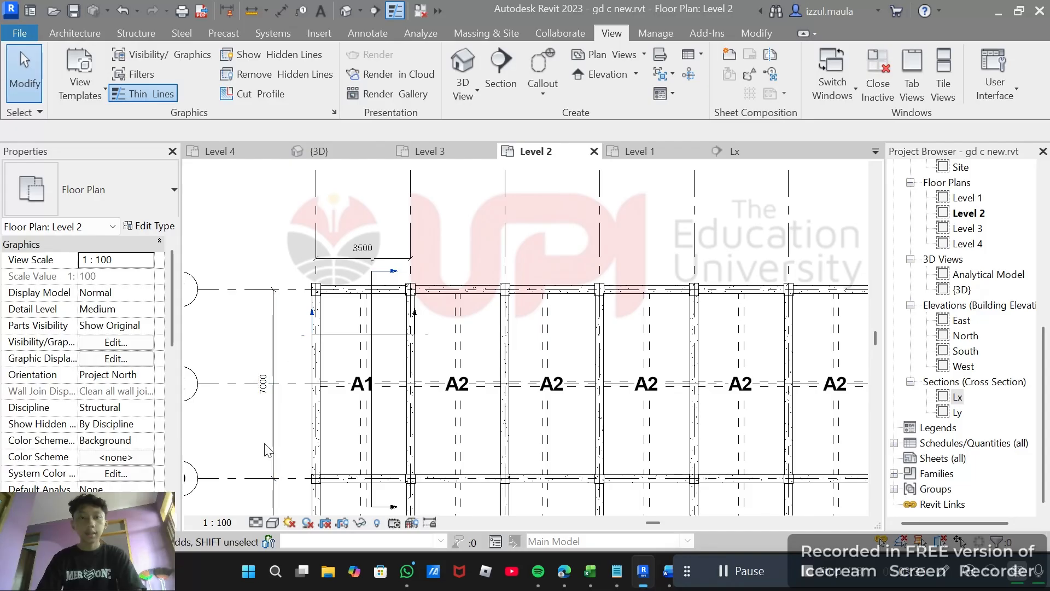
pyautogui.scroll(-2, 364, 241)
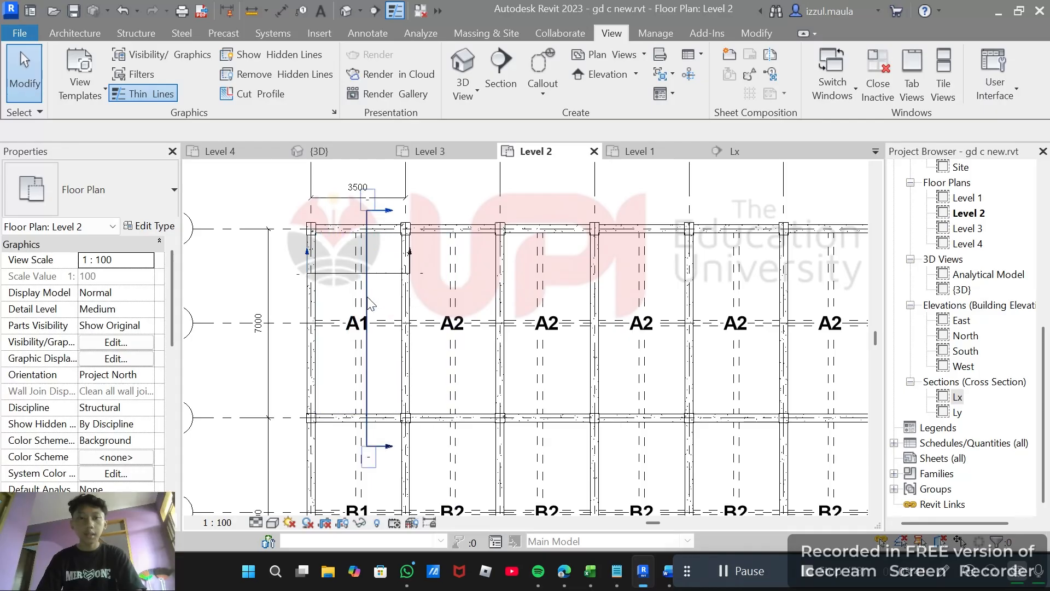
pyautogui.scroll(-2, 436, 304)
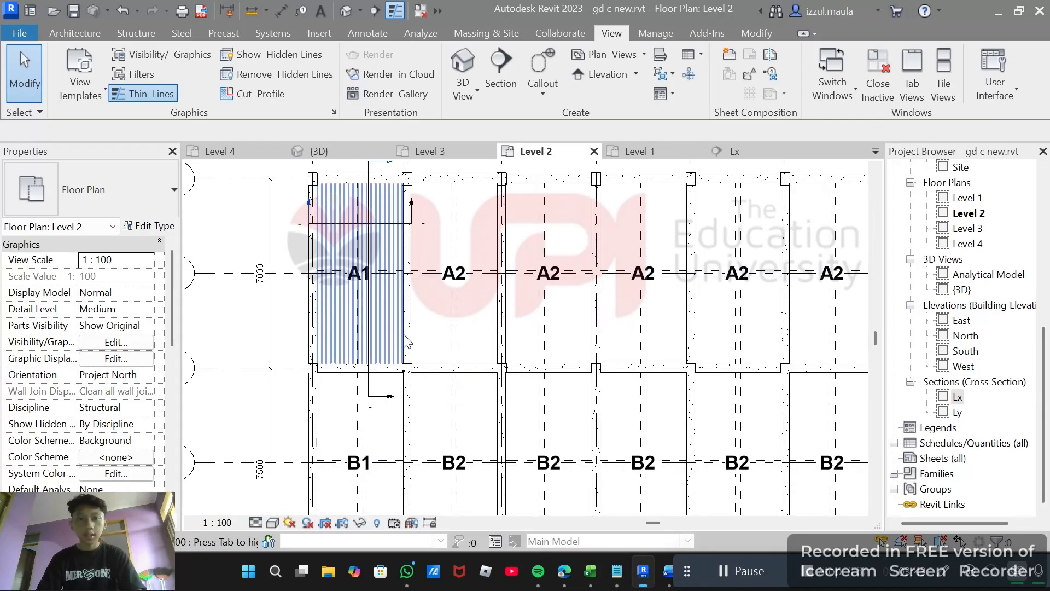
pyautogui.scroll(1, 406, 341)
pyautogui.scroll(3, 413, 383)
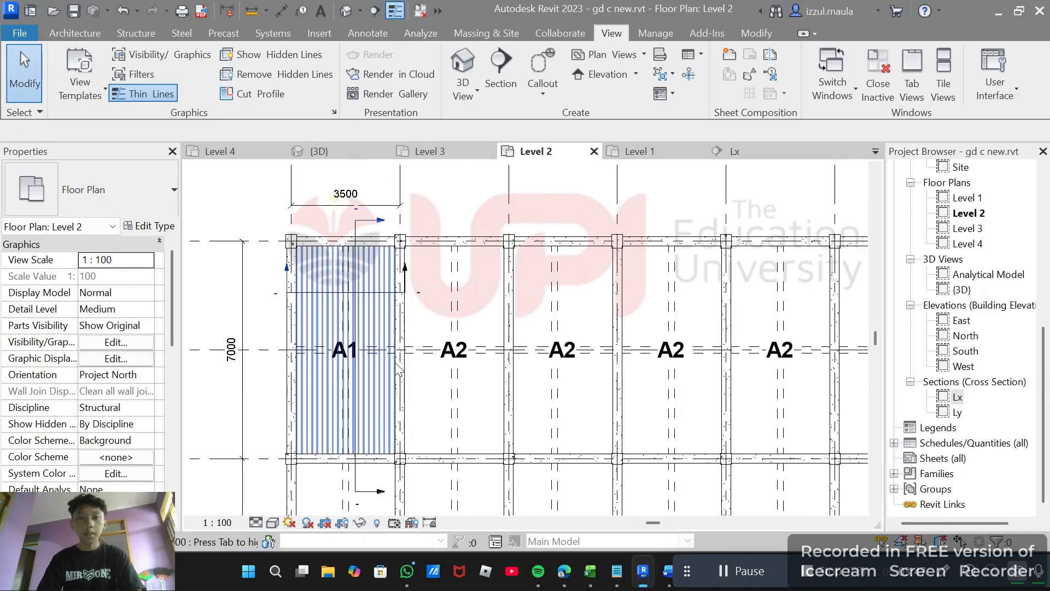
pyautogui.scroll(-3, 408, 307)
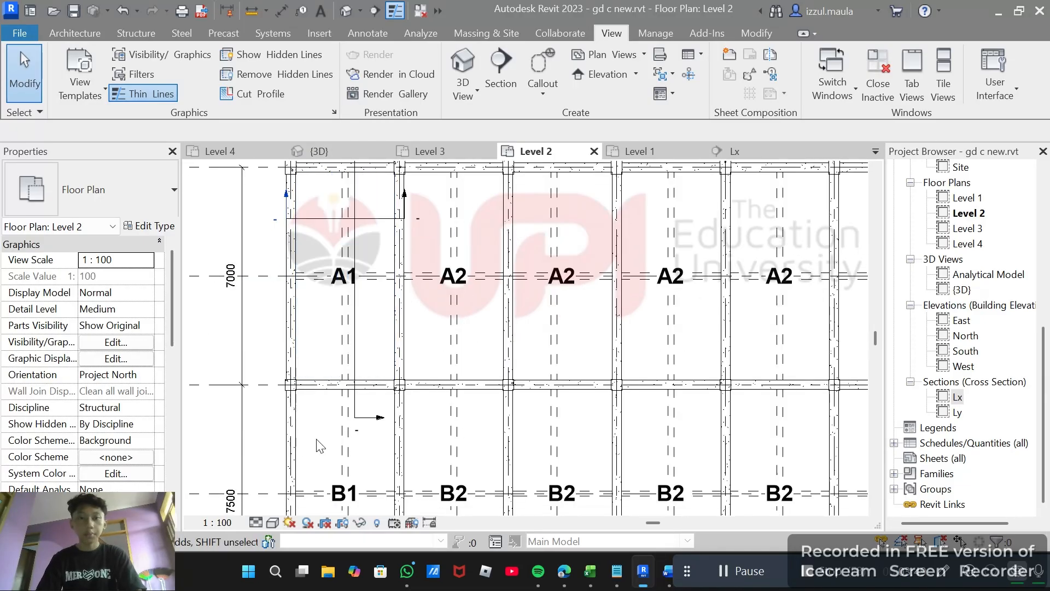
pyautogui.scroll(1, 437, 264)
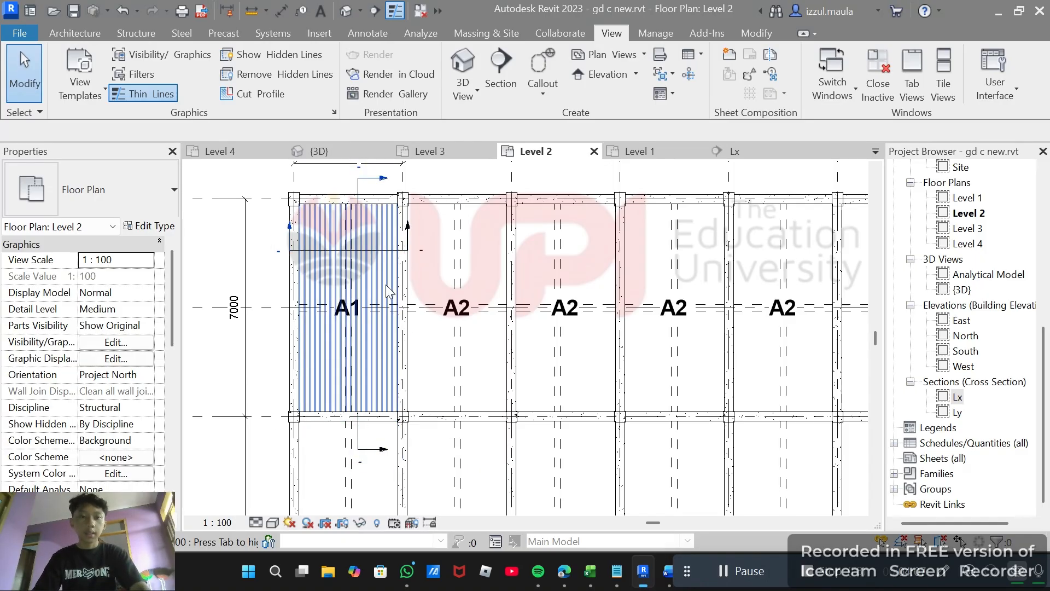
# Step: Switch back to Excel and compare the edge conditions of cases I to IVb in the AMPLOP table for panel A1
pyautogui.press('super+Tab')
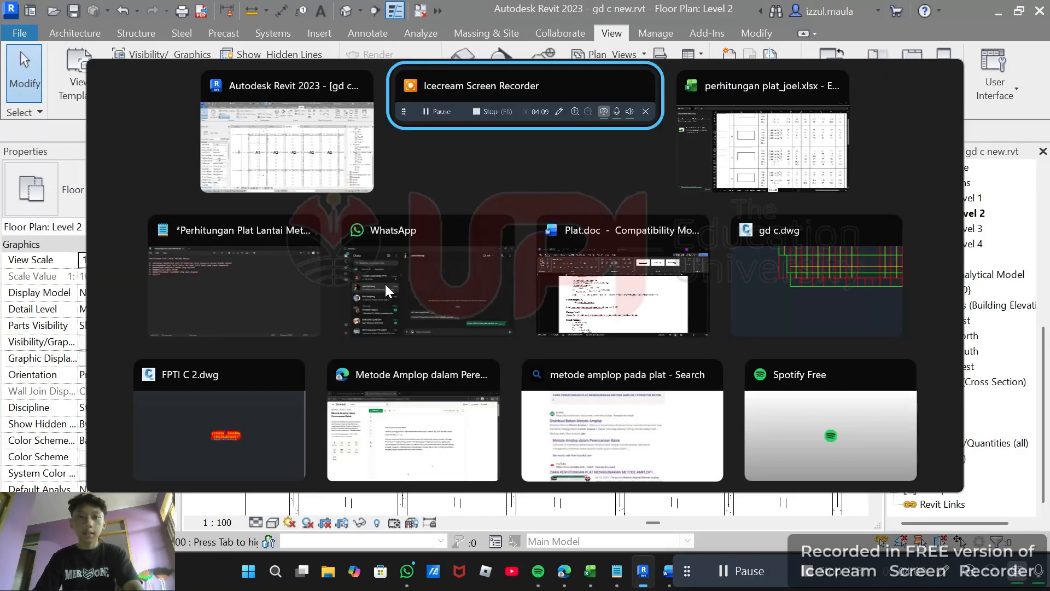
pyautogui.press('Right')
pyautogui.press('Return')
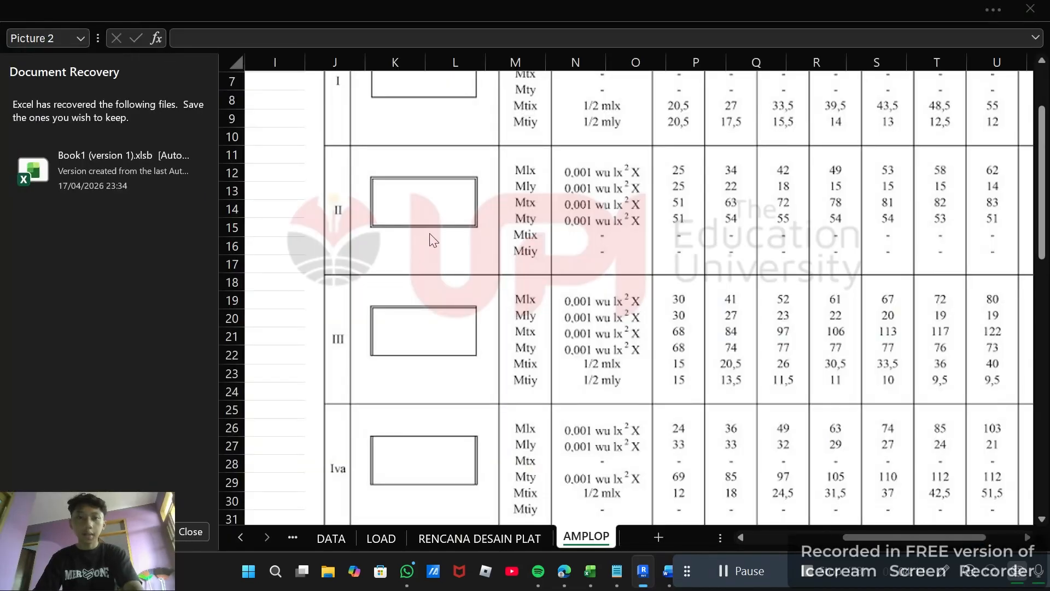
pyautogui.scroll(-2, 430, 235)
pyautogui.scroll(4, 430, 298)
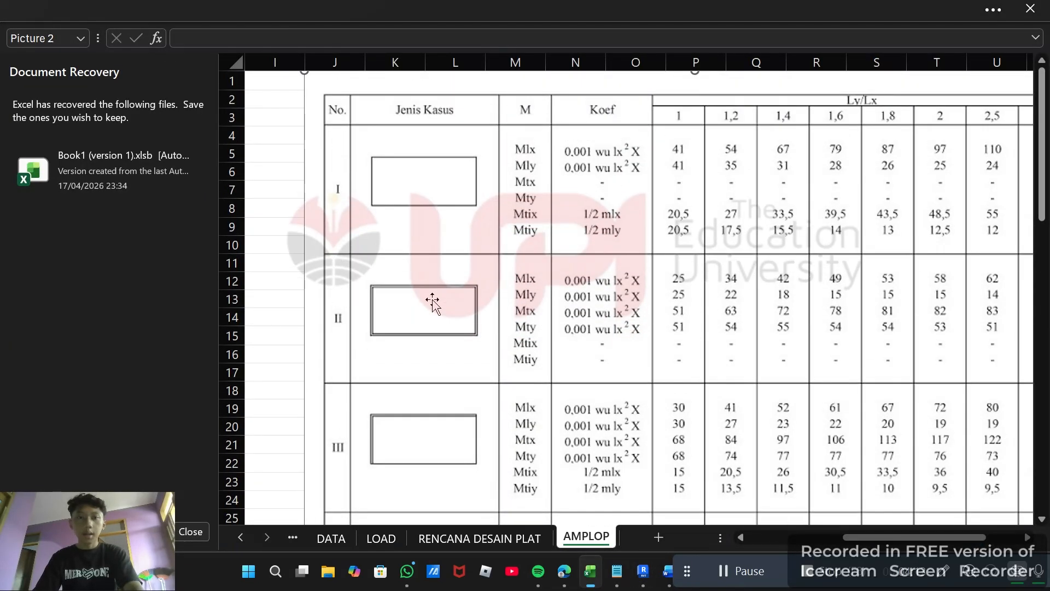
pyautogui.scroll(-2, 433, 301)
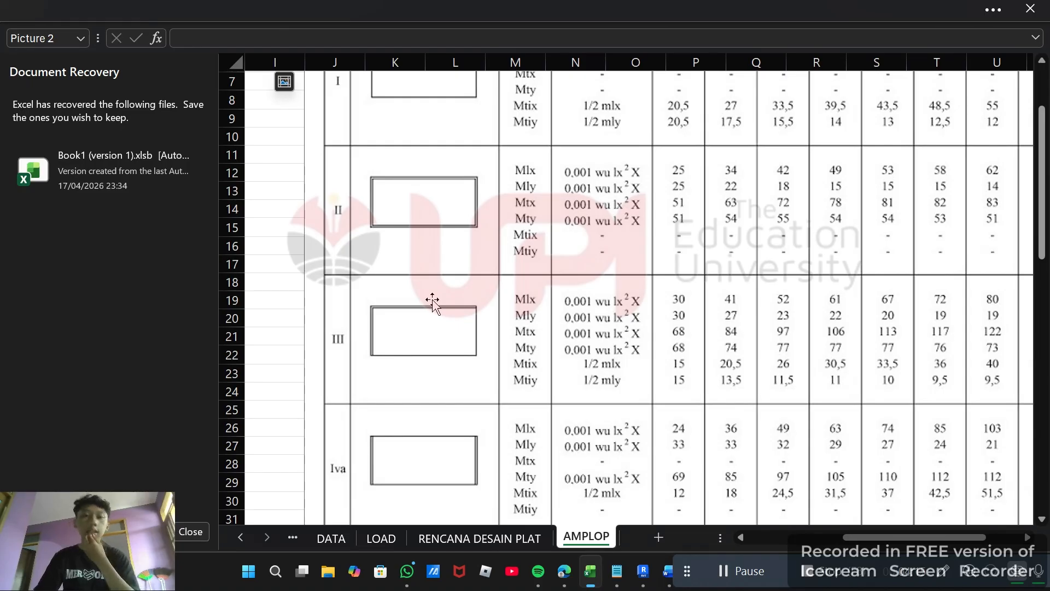
pyautogui.scroll(-1, 398, 340)
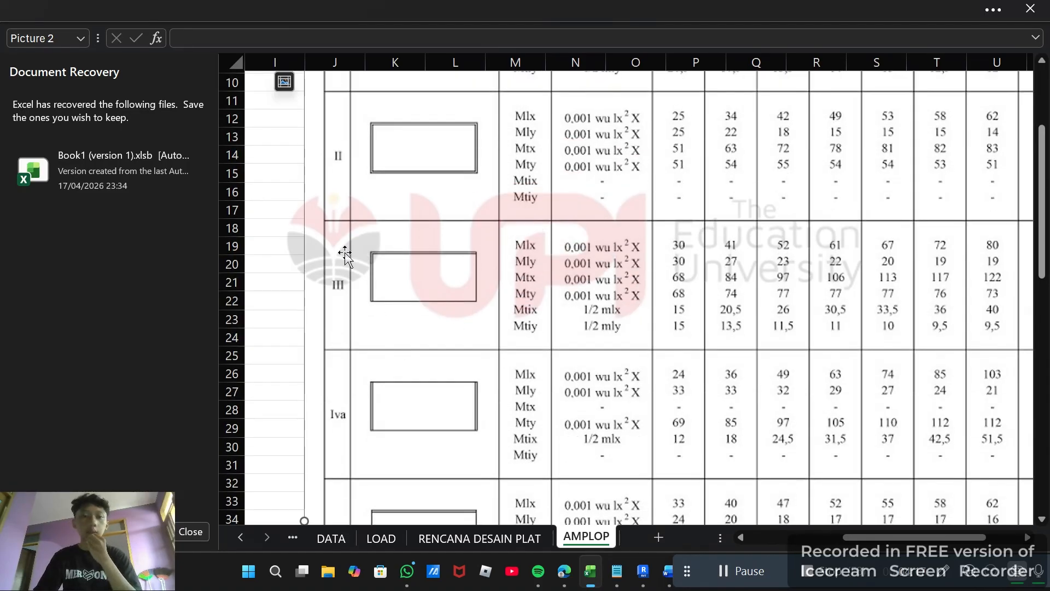
pyautogui.scroll(1, 375, 299)
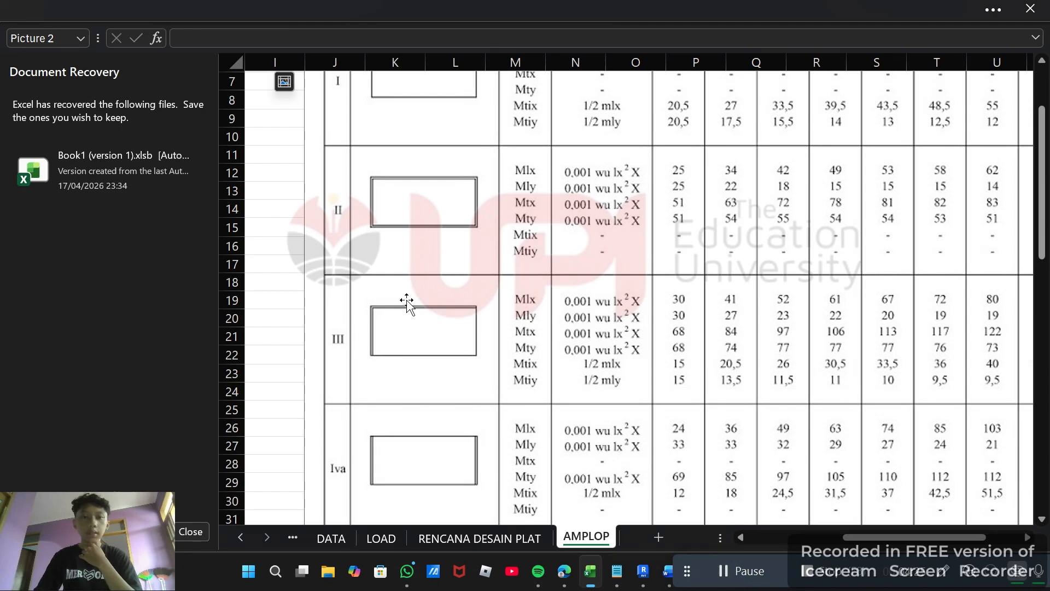
pyautogui.scroll(1, 407, 304)
pyautogui.scroll(-2, 409, 310)
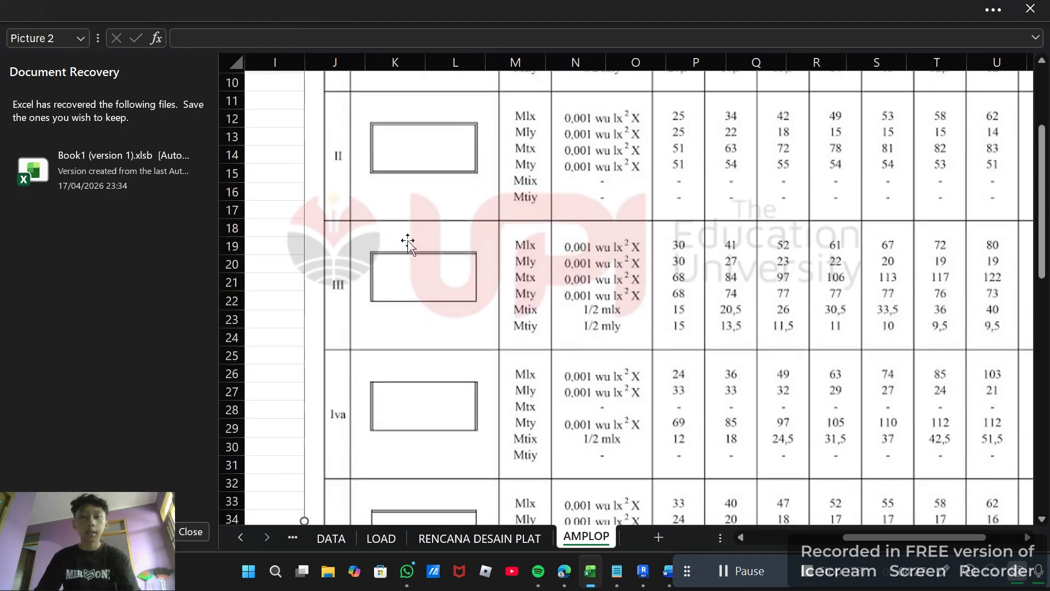
pyautogui.scroll(-1, 358, 236)
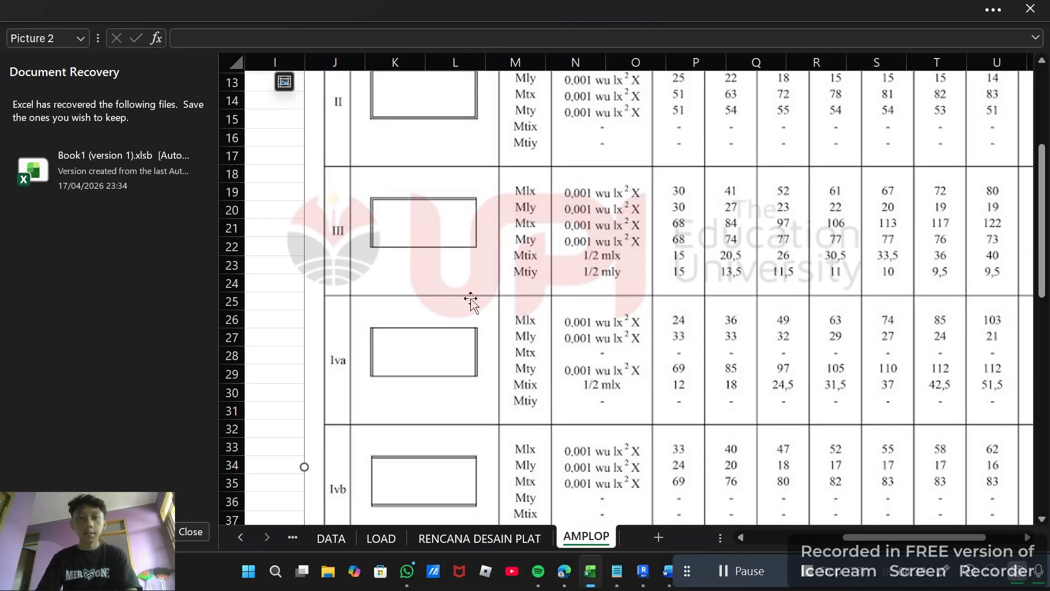
pyautogui.scroll(-3, 415, 215)
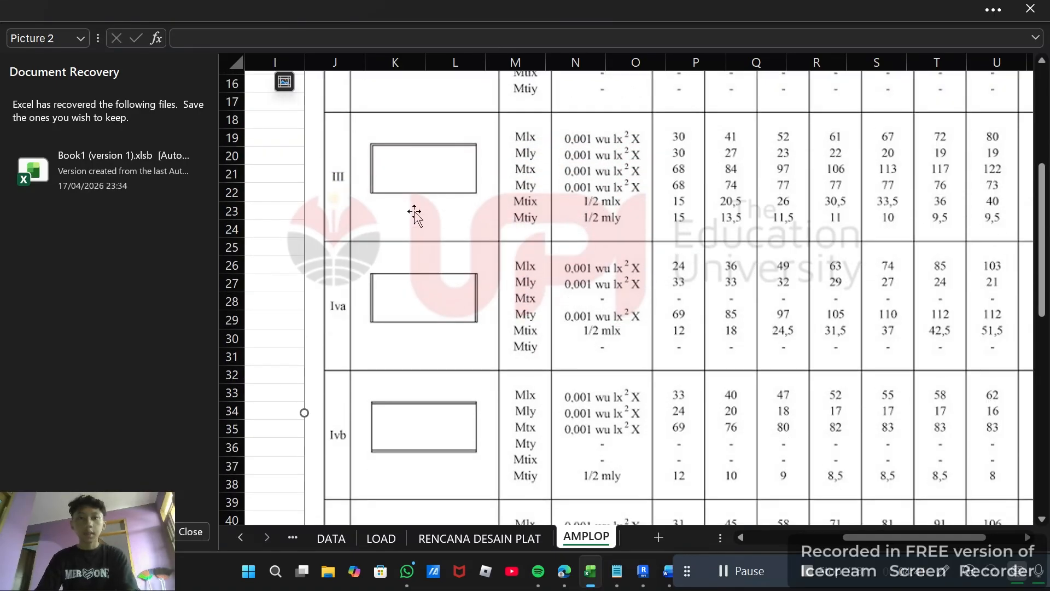
# Step: Switch to the Revit Level 2 floor plan and survey the layout of the A, B and C slab panel rows
pyautogui.scroll(3, 416, 215)
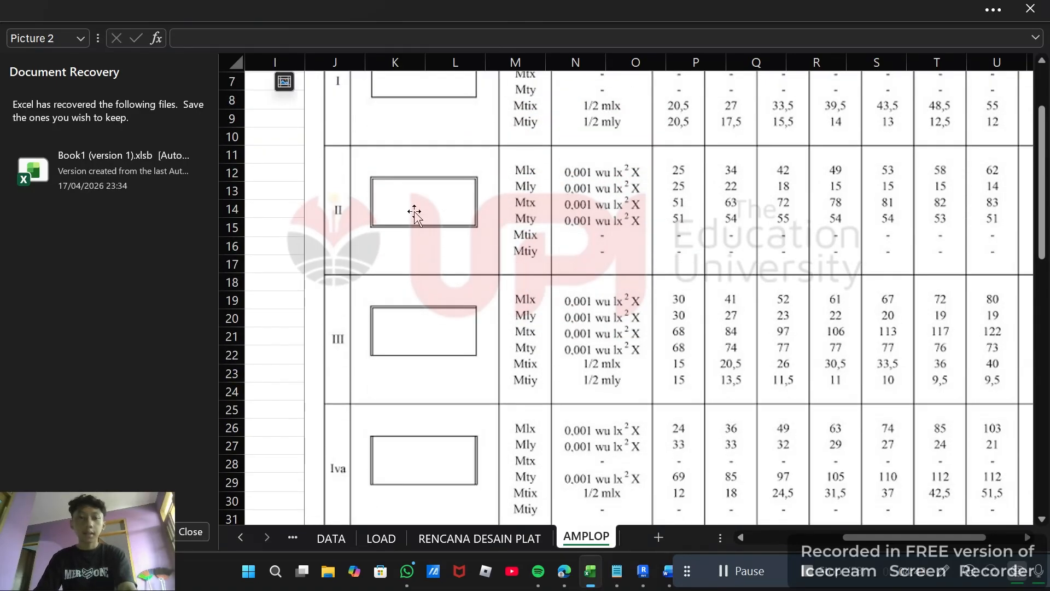
pyautogui.hotkey('alt', 'Tab')
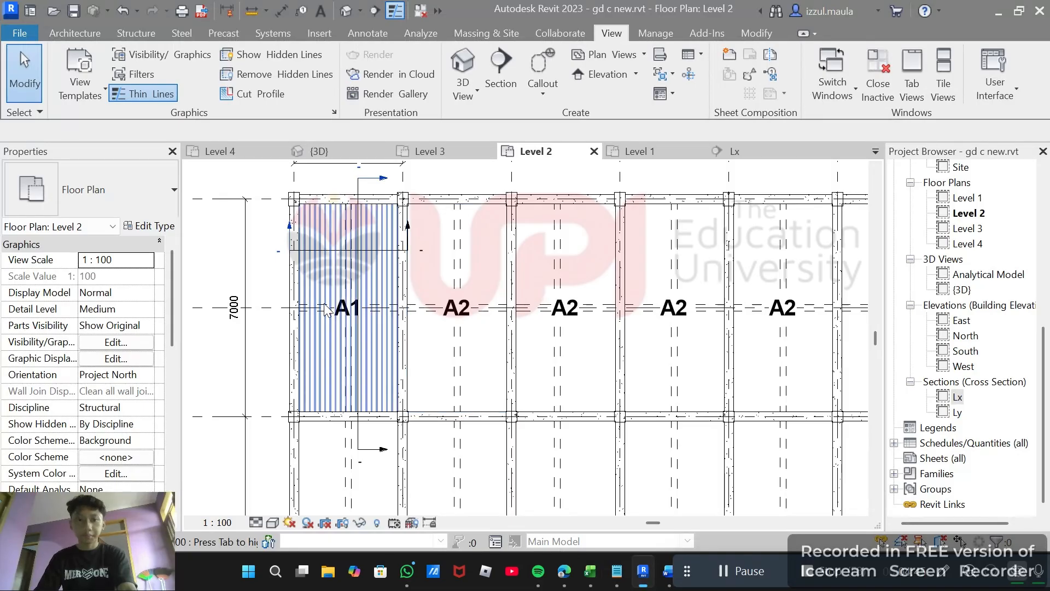
pyautogui.scroll(-3, 329, 309)
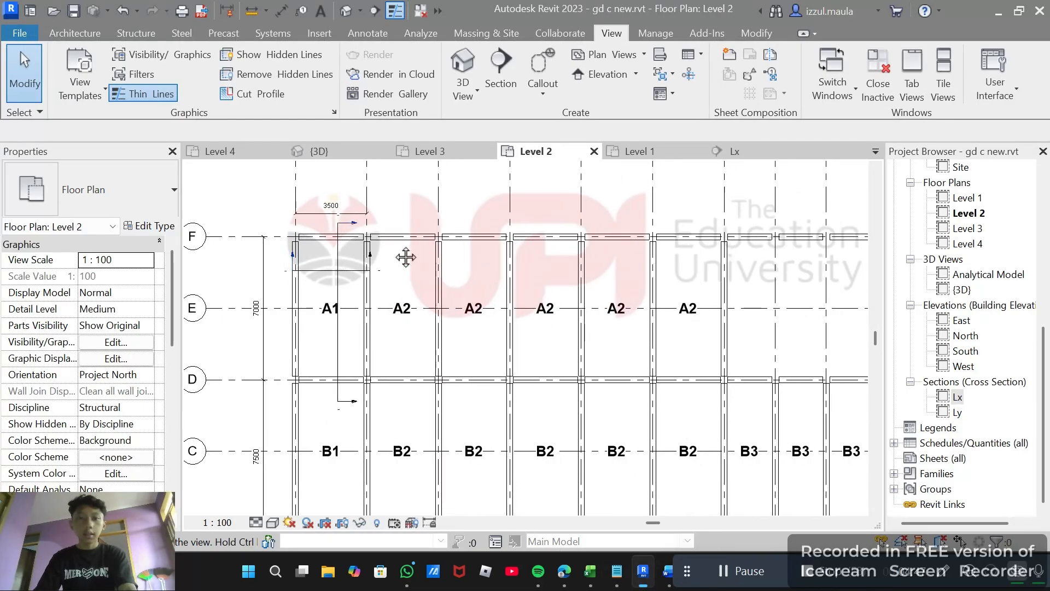
pyautogui.moveTo(406, 257); pyautogui.dragTo(336, 236)
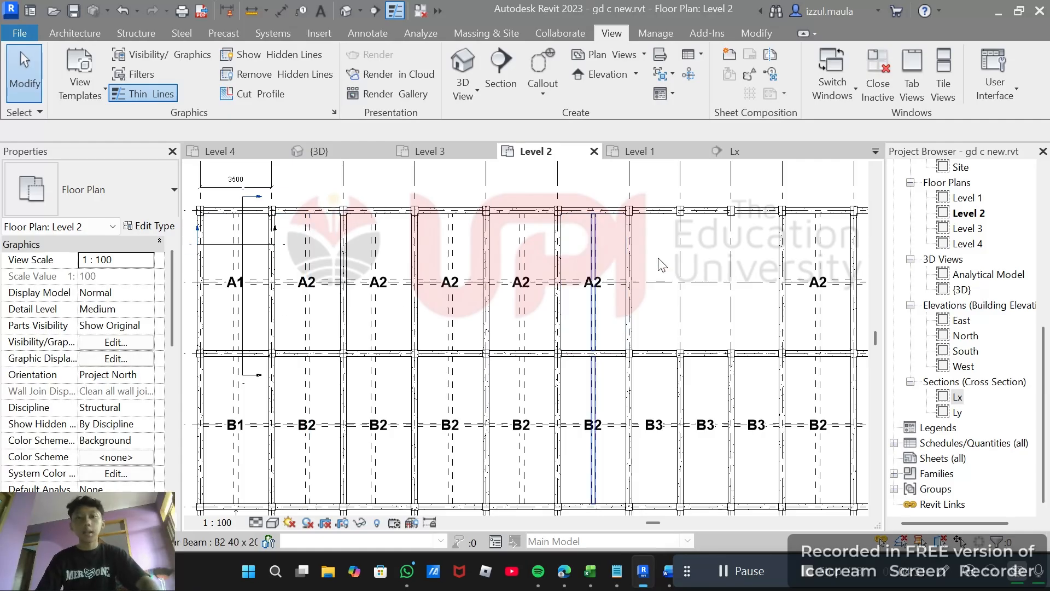
pyautogui.moveTo(653, 265); pyautogui.dragTo(535, 263)
pyautogui.scroll(-1, 512, 249)
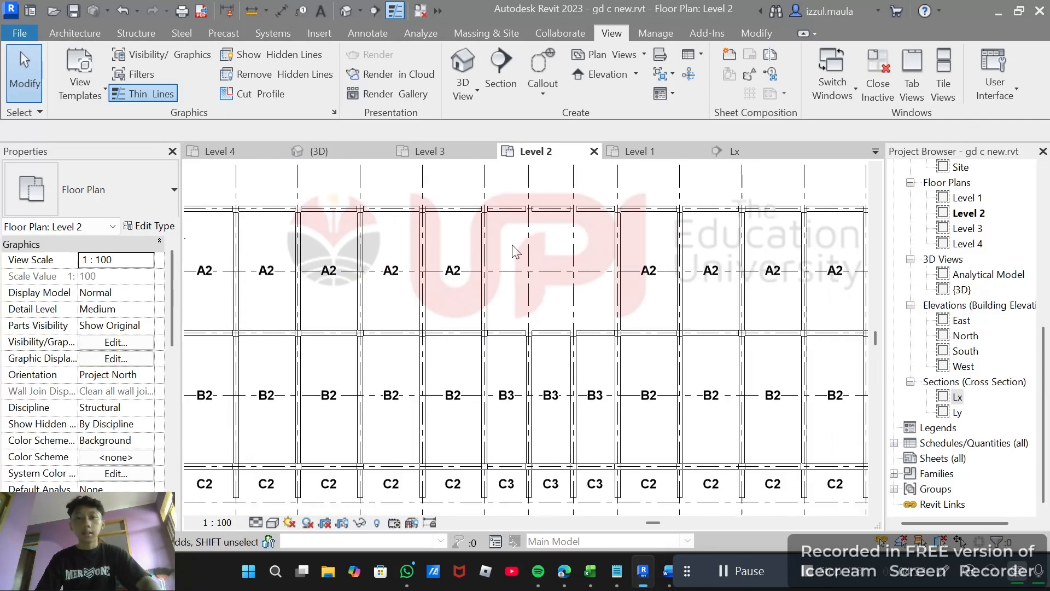
pyautogui.scroll(-1, 512, 245)
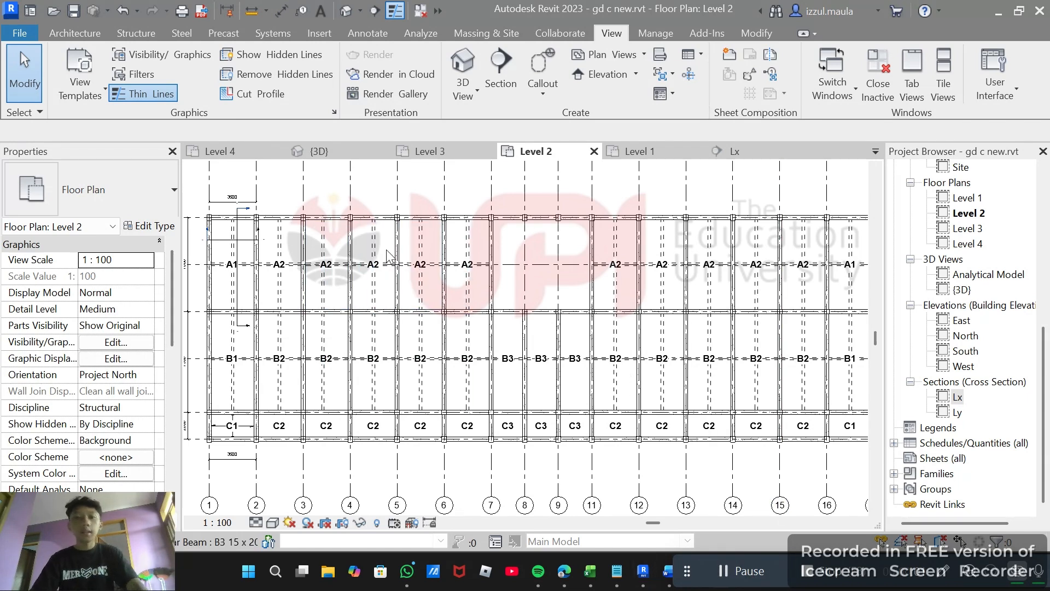
pyautogui.scroll(2, 246, 237)
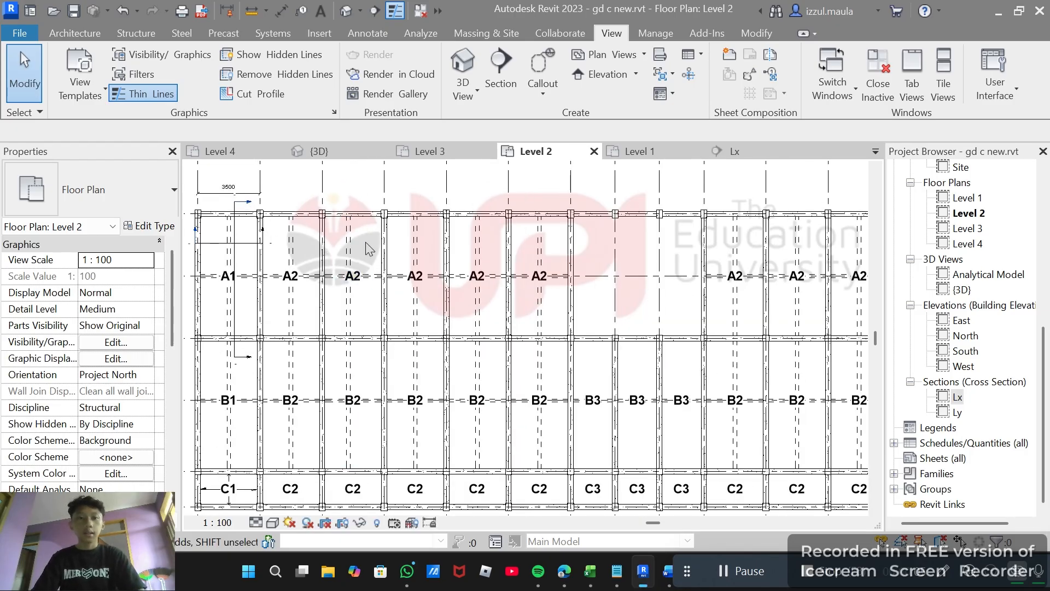
pyautogui.scroll(-2, 347, 235)
pyautogui.moveTo(203, 185); pyautogui.dragTo(225, 204)
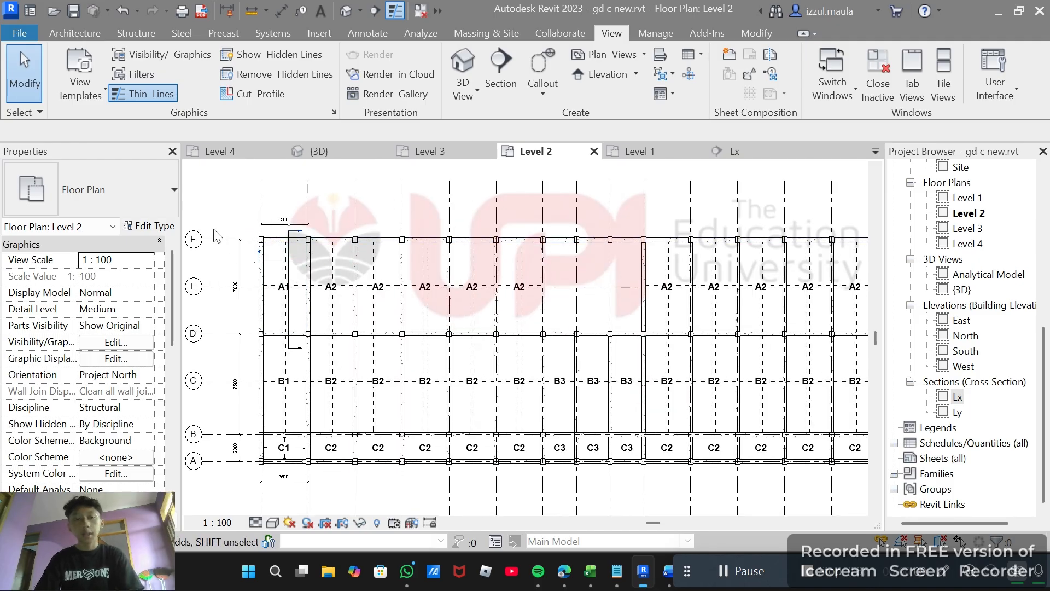
# Step: Examine slab panels A1 and A2 on the Level 2 plan, including their edge beams and adjoining panels
pyautogui.scroll(2, 231, 318)
pyautogui.scroll(3, 230, 318)
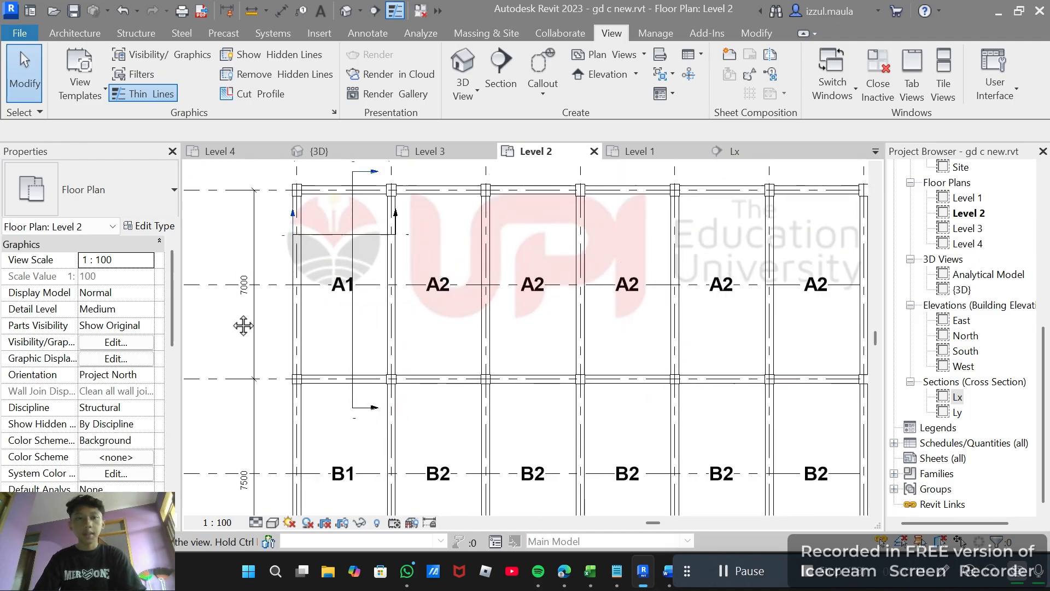
pyautogui.scroll(-1, 231, 347)
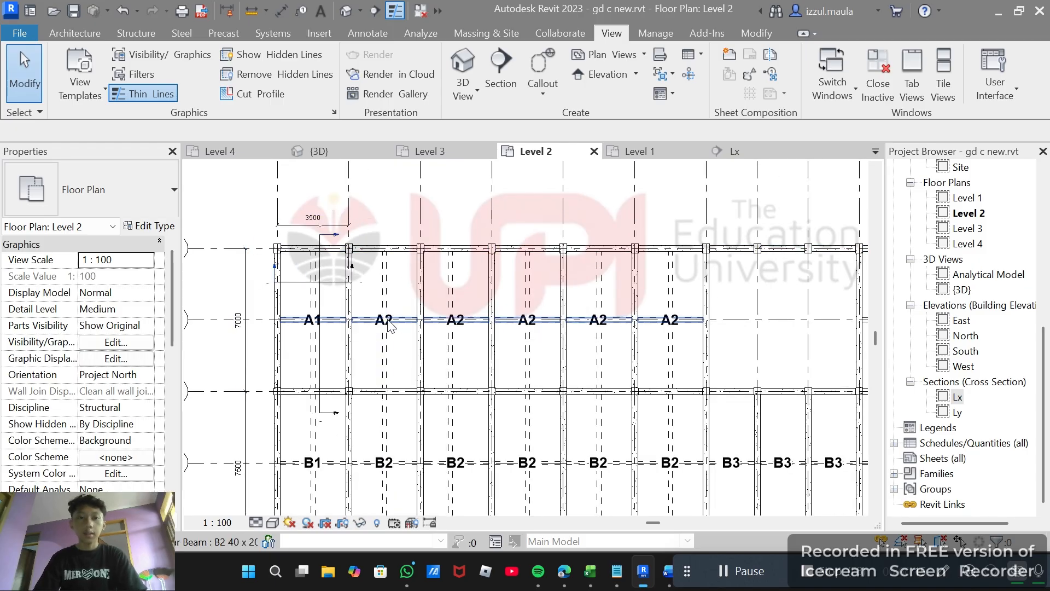
pyautogui.scroll(1, 385, 323)
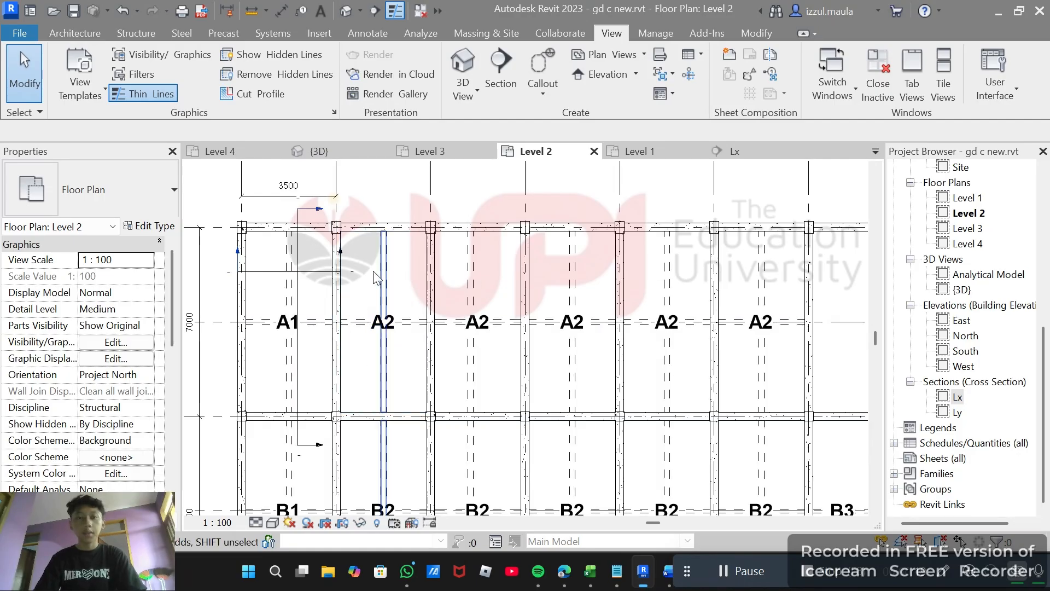
pyautogui.scroll(-1, 389, 281)
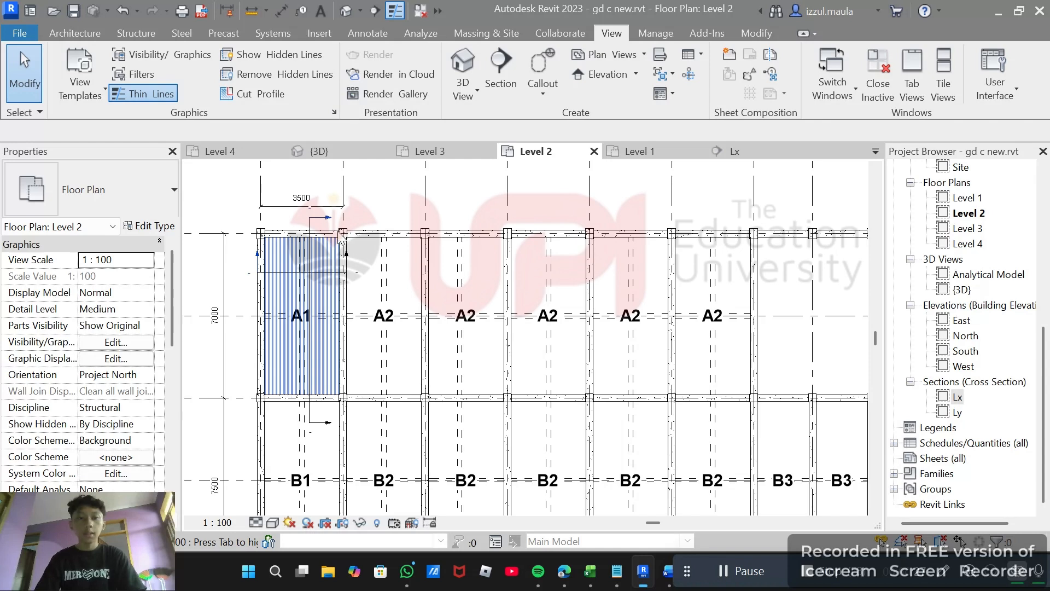
pyautogui.moveTo(422, 274); pyautogui.dragTo(395, 276)
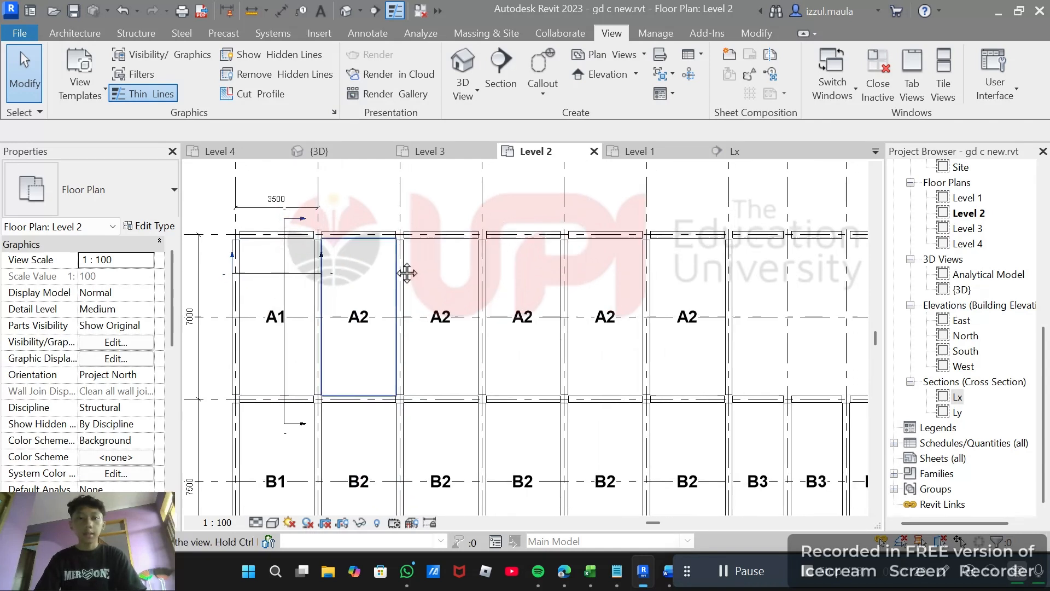
pyautogui.moveTo(343, 242); pyautogui.dragTo(342, 240)
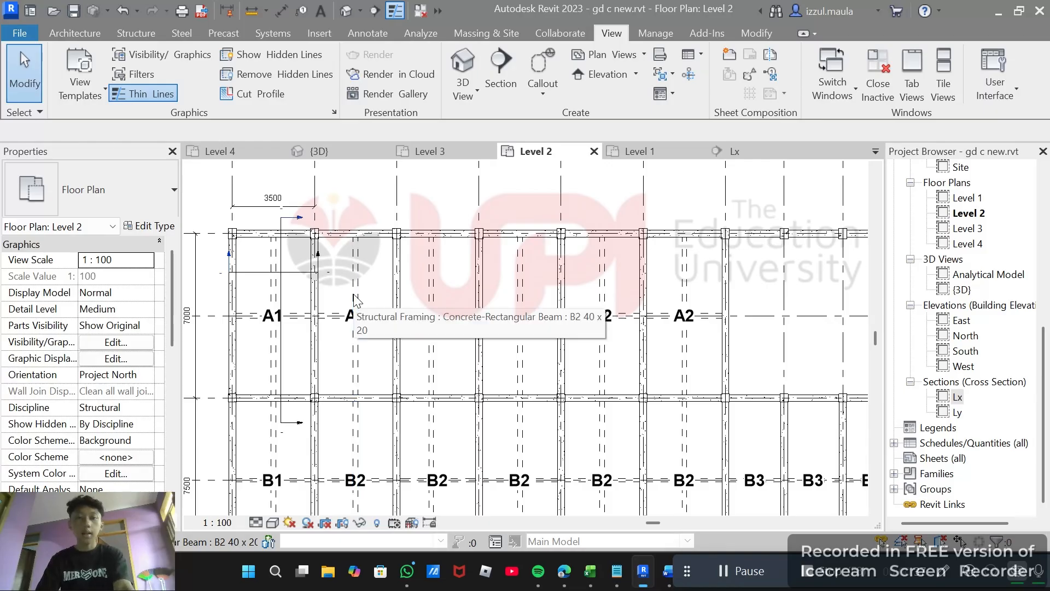
# Step: Switch back to Excel and compare the edge line styles of all slab cases through VIIb in the AMPLOP table
pyautogui.hotkey('alt', 'Tab')
pyautogui.hotkey('alt', 'Tab')
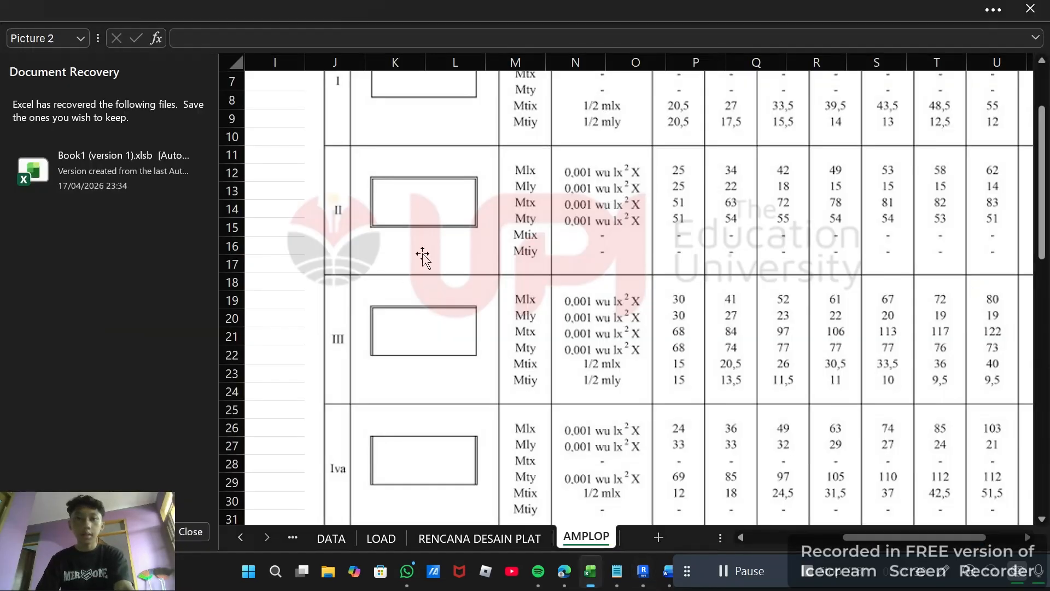
pyautogui.scroll(-7, 423, 255)
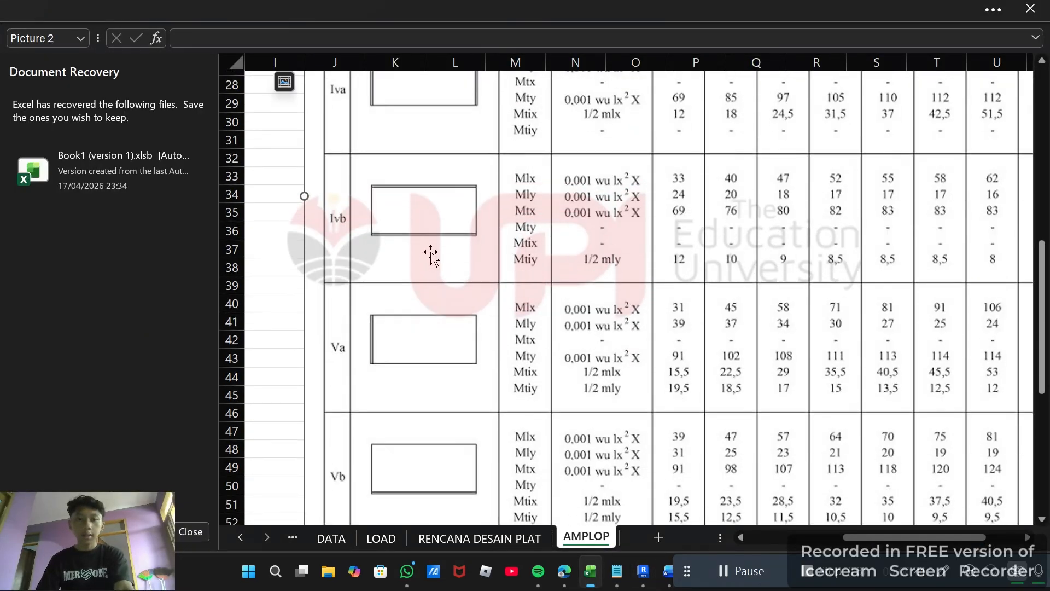
pyautogui.scroll(-6, 431, 256)
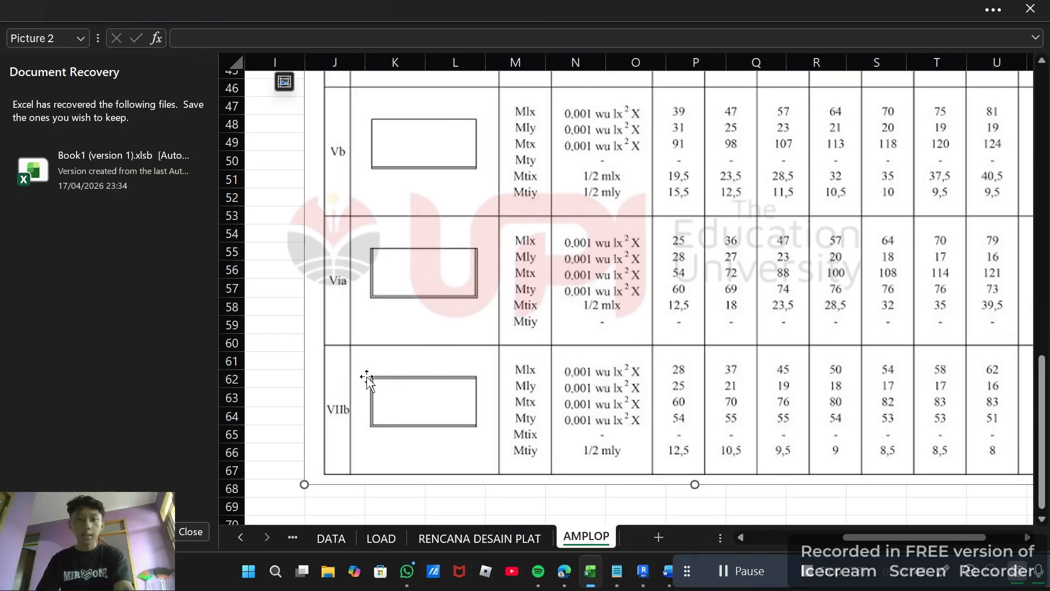
pyautogui.scroll(1, 358, 262)
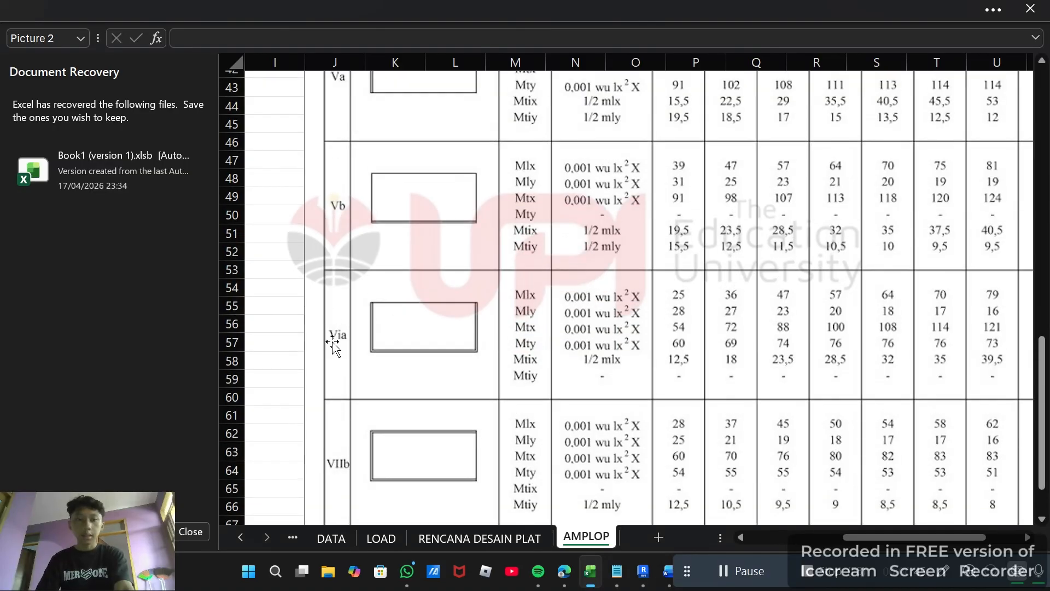
pyautogui.scroll(12, 390, 336)
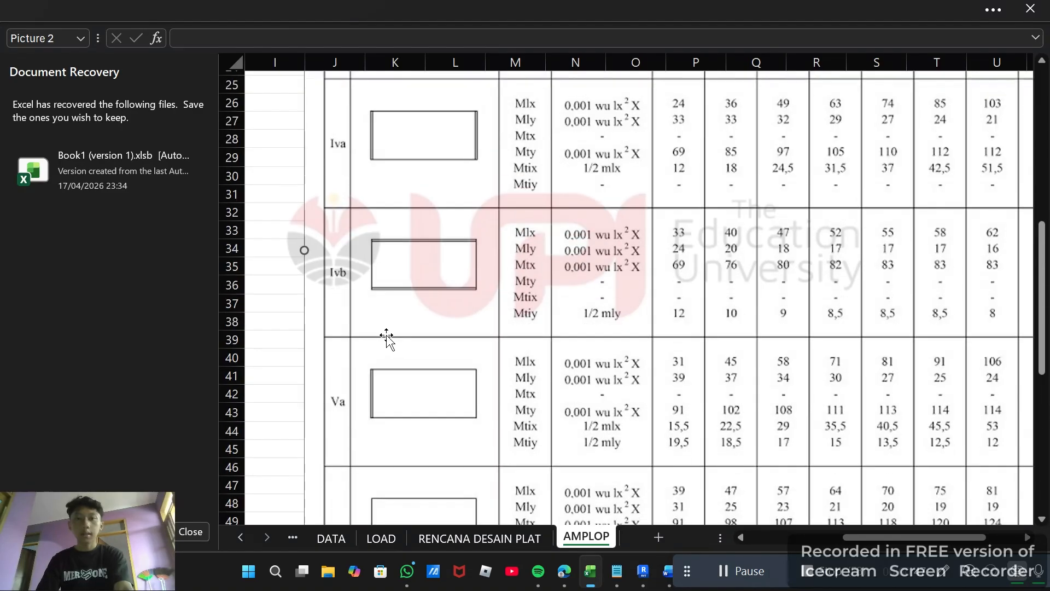
pyautogui.scroll(2, 387, 331)
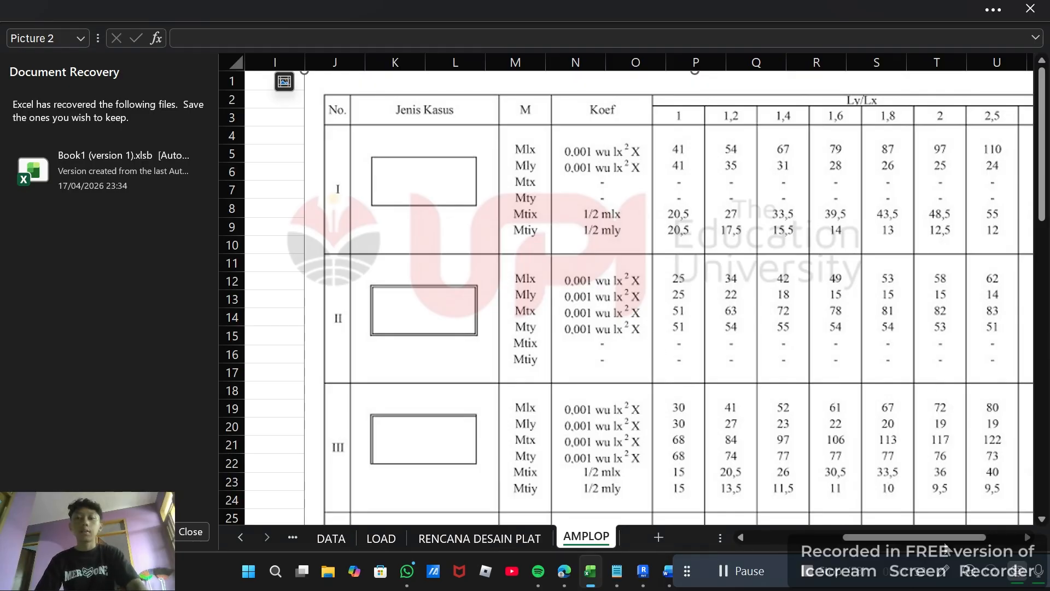
# Step: Examine the Ly/Lx ratio columns from 1 to 3 and their moment coefficients for the slab cases
pyautogui.moveTo(946, 546)
pyautogui.mouseDown()
pyautogui.moveTo(979, 552)
pyautogui.moveTo(949, 550)
pyautogui.mouseUp()
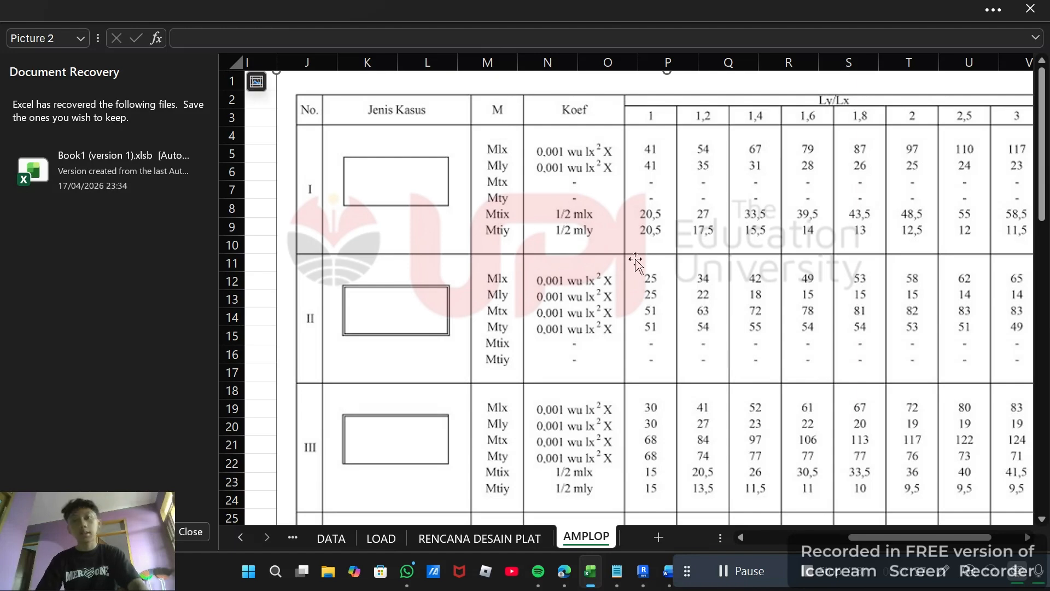
pyautogui.scroll(-2, 615, 251)
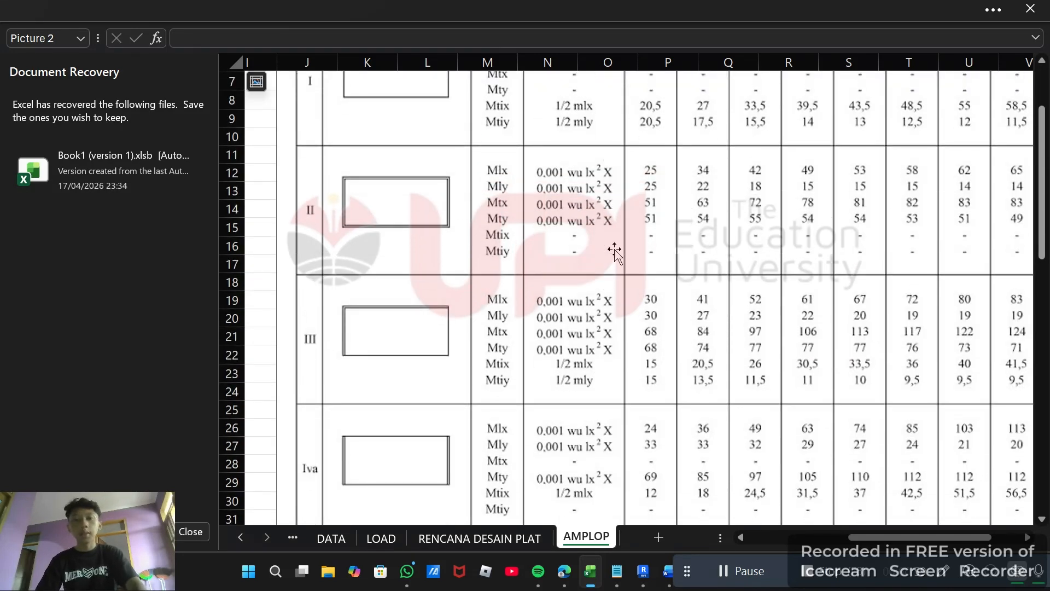
pyautogui.scroll(2, 614, 251)
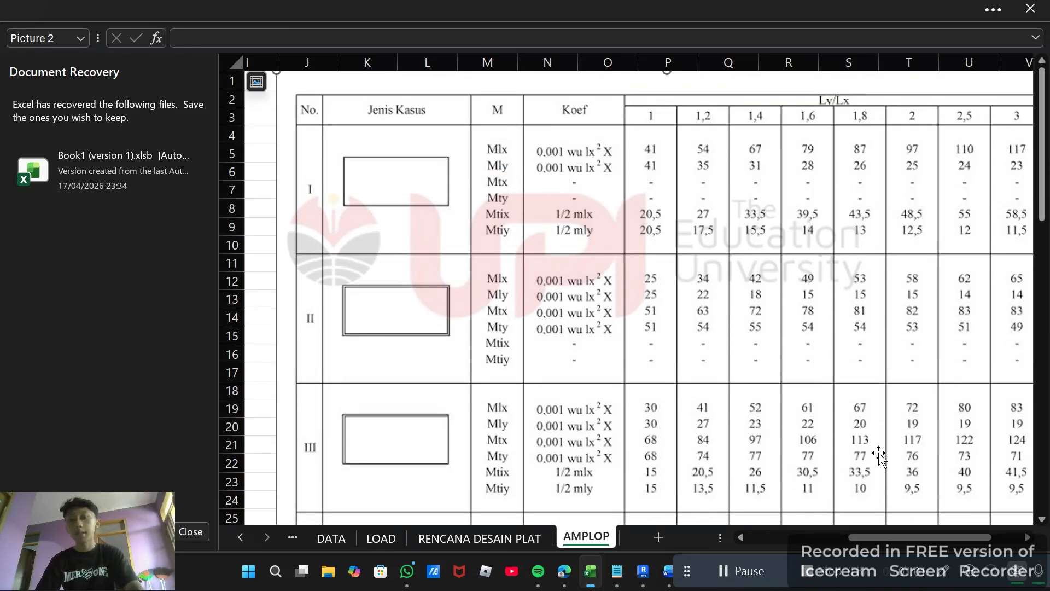
pyautogui.moveTo(883, 538)
pyautogui.mouseDown()
pyautogui.moveTo(848, 542)
pyautogui.moveTo(891, 541)
pyautogui.mouseUp()
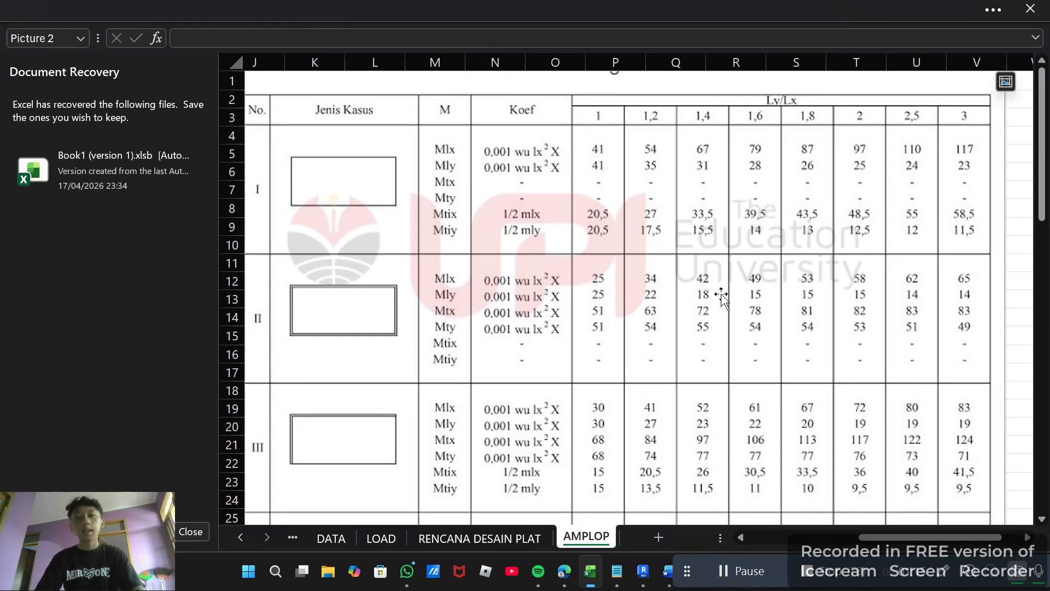
pyautogui.scroll(-6, 620, 353)
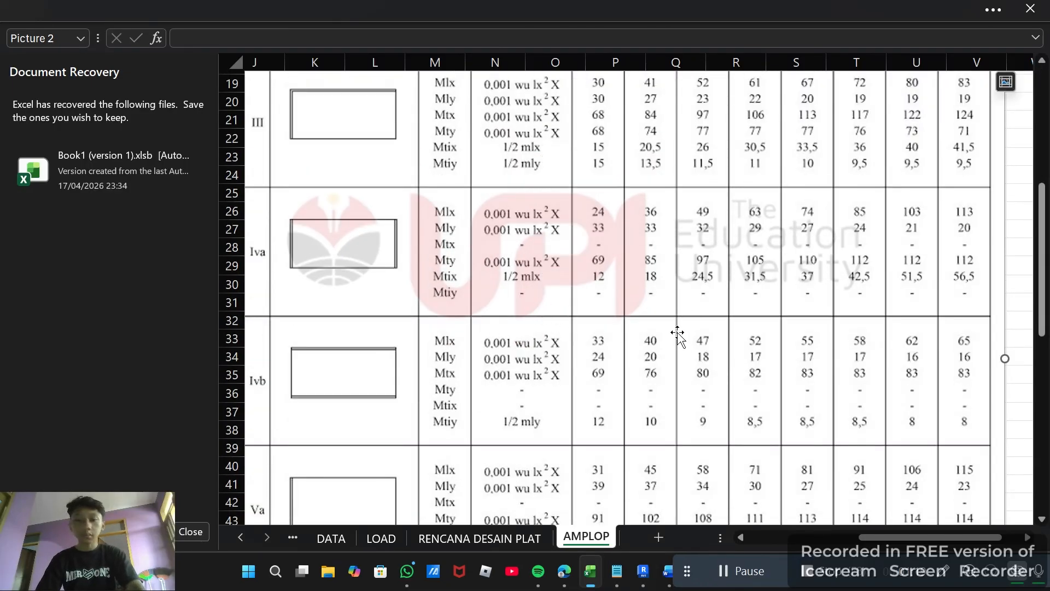
# Step: Switch to the Notepad outline and review point 2 on planning the concrete strength and steel yield strength
pyautogui.hotkey('alt', 'Tab')
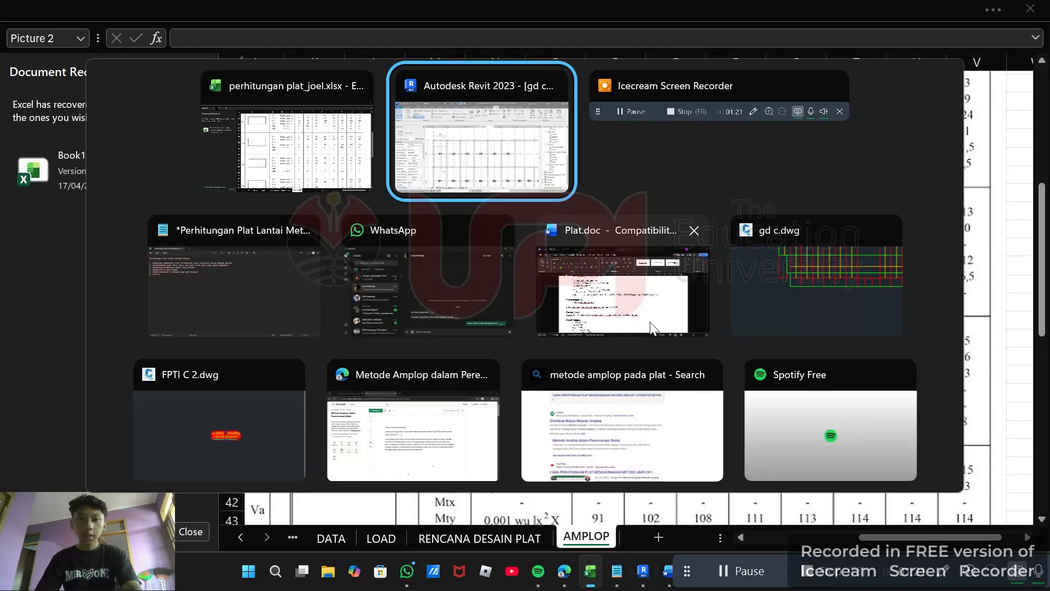
pyautogui.press('Tab')
pyautogui.press('Tab')
pyautogui.press('Escape')
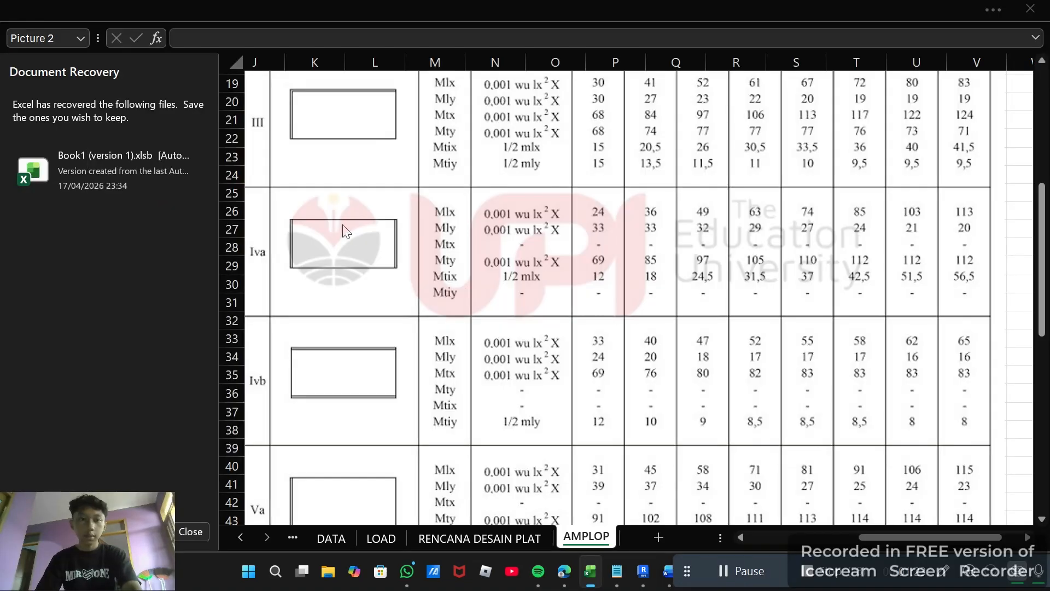
pyautogui.hotkey('alt', 'Tab')
pyautogui.hotkey('alt', 'Tab')
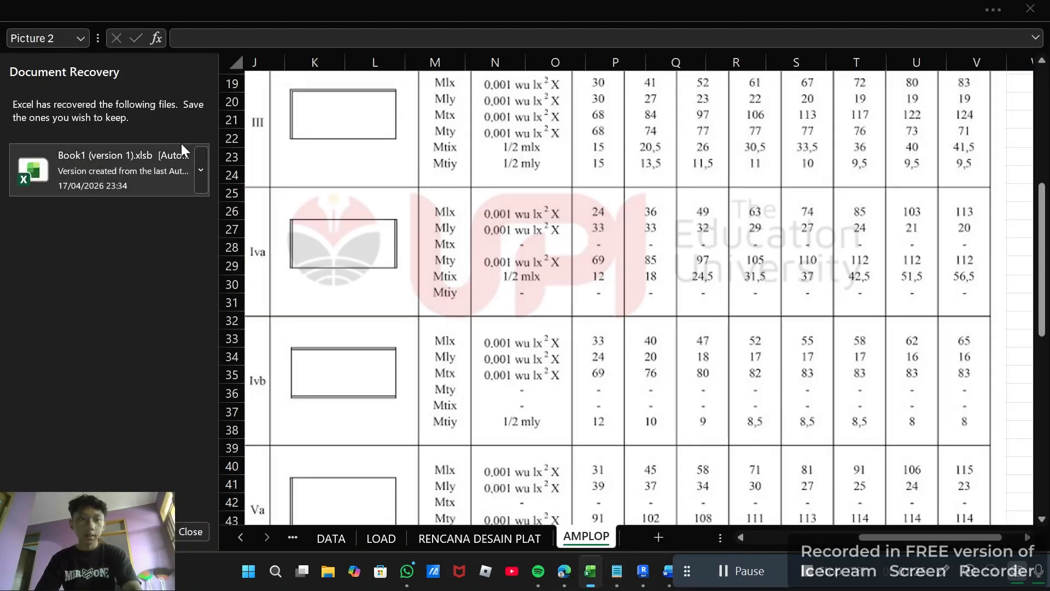
pyautogui.hotkey('alt', 'Tab')
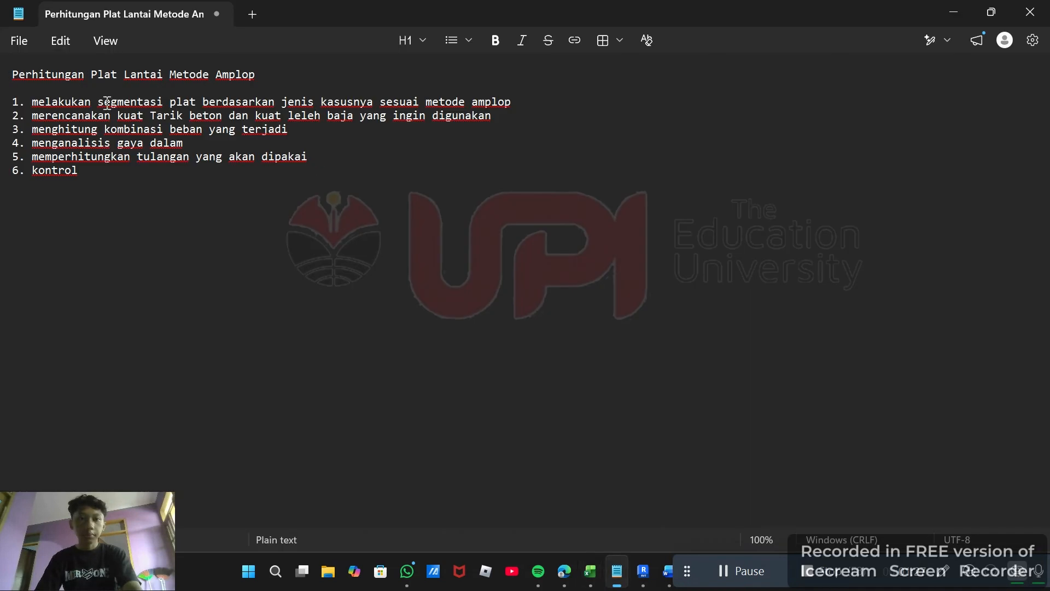
pyautogui.press('alt')
pyautogui.click(112, 117)
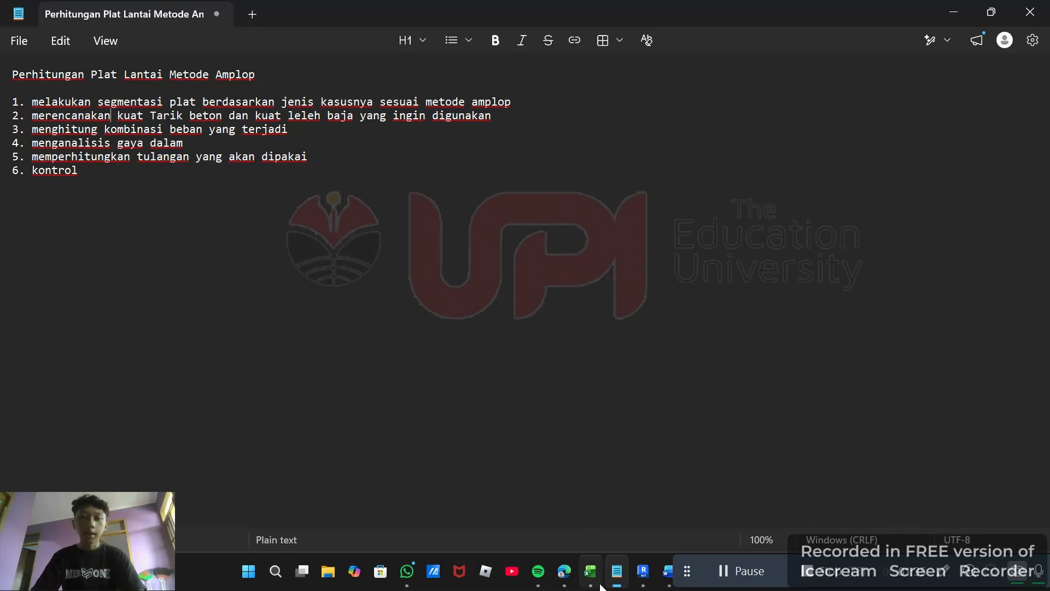
# Step: Return to the Excel workbook, open the DATA sheet, and examine the f'c and fy material strength entries
pyautogui.moveTo(589, 572)
pyautogui.click(604, 521)
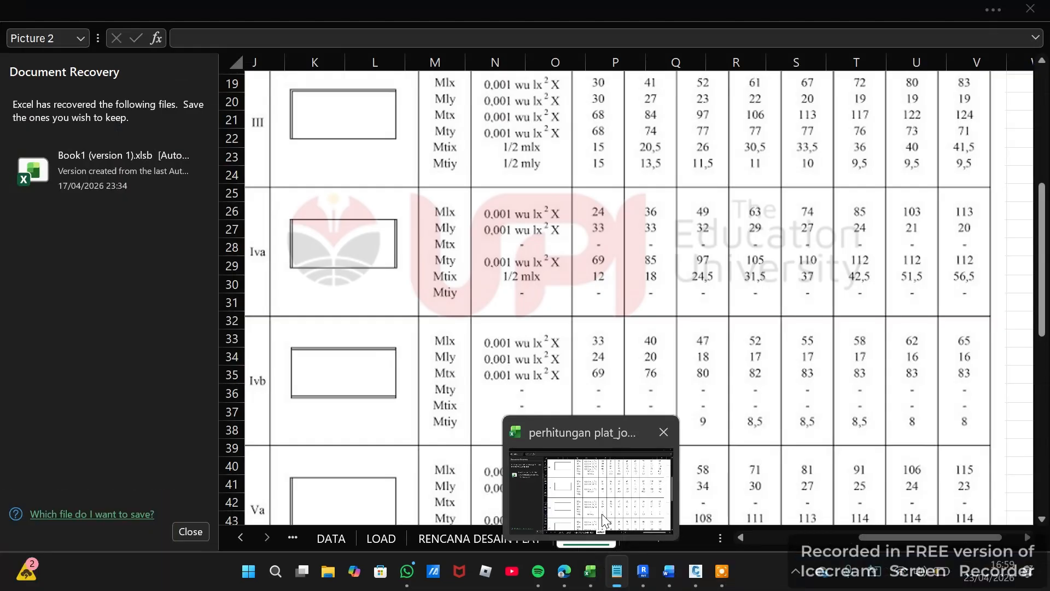
pyautogui.click(604, 520)
pyautogui.click(329, 541)
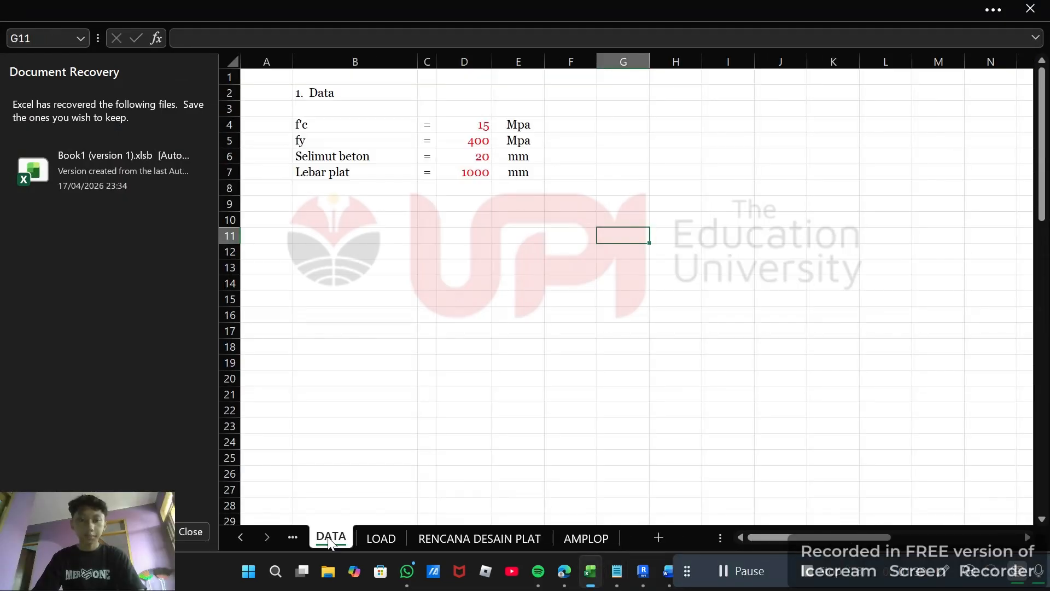
pyautogui.click(358, 129)
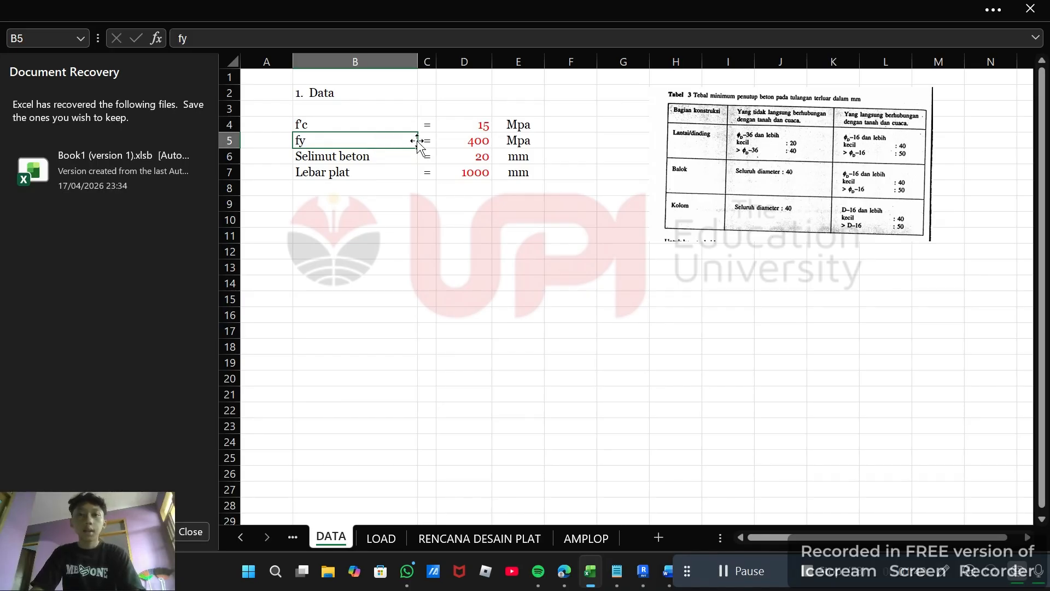
pyautogui.click(453, 141)
pyautogui.click(351, 125)
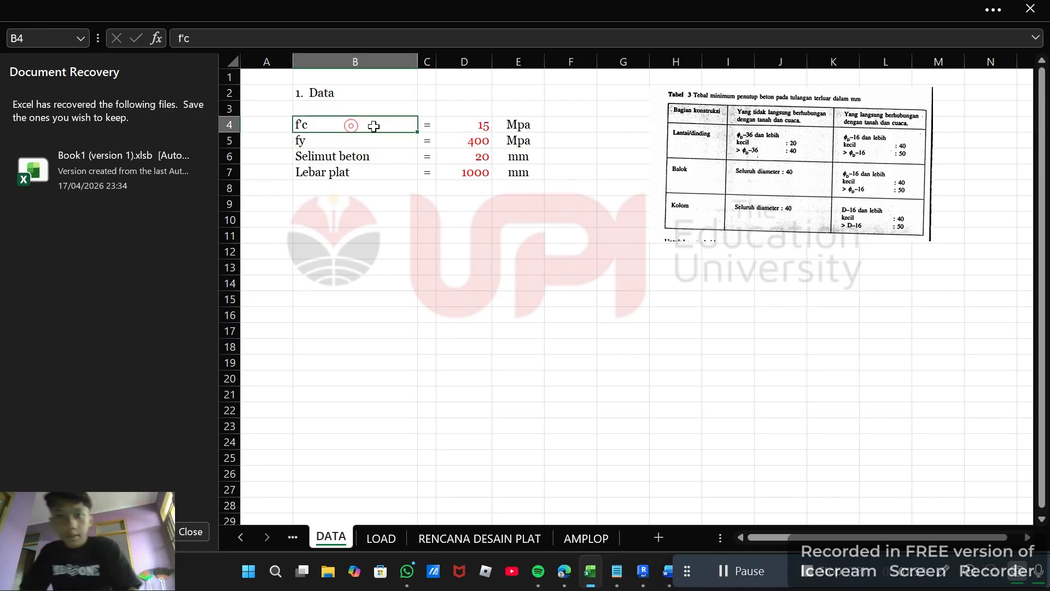
pyautogui.click(473, 121)
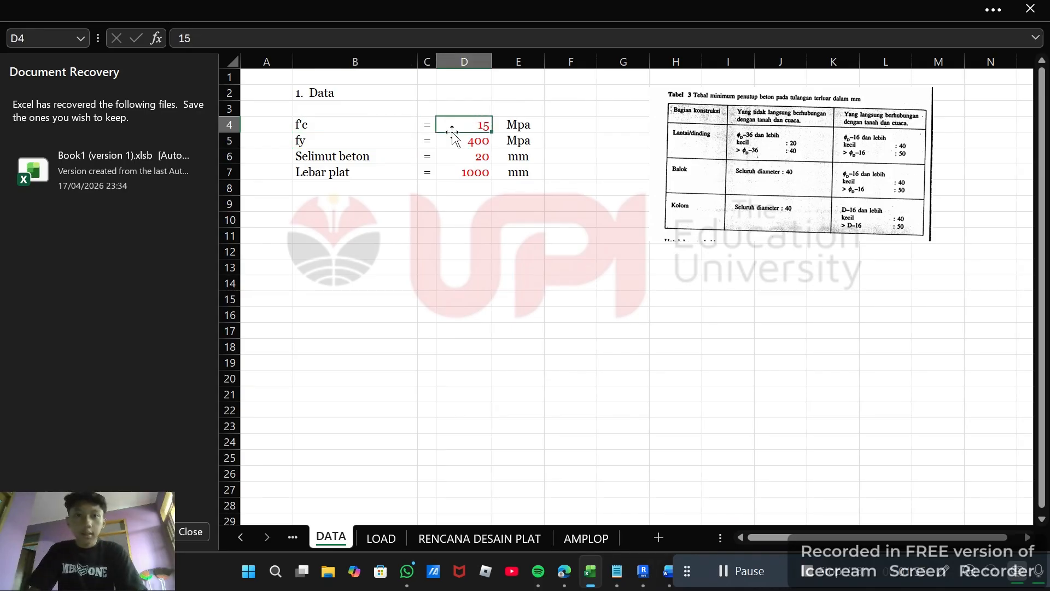
# Step: Compare the concrete strength f'c in row 4 with the steel strength fy below it on the DATA sheet
pyautogui.click(457, 141)
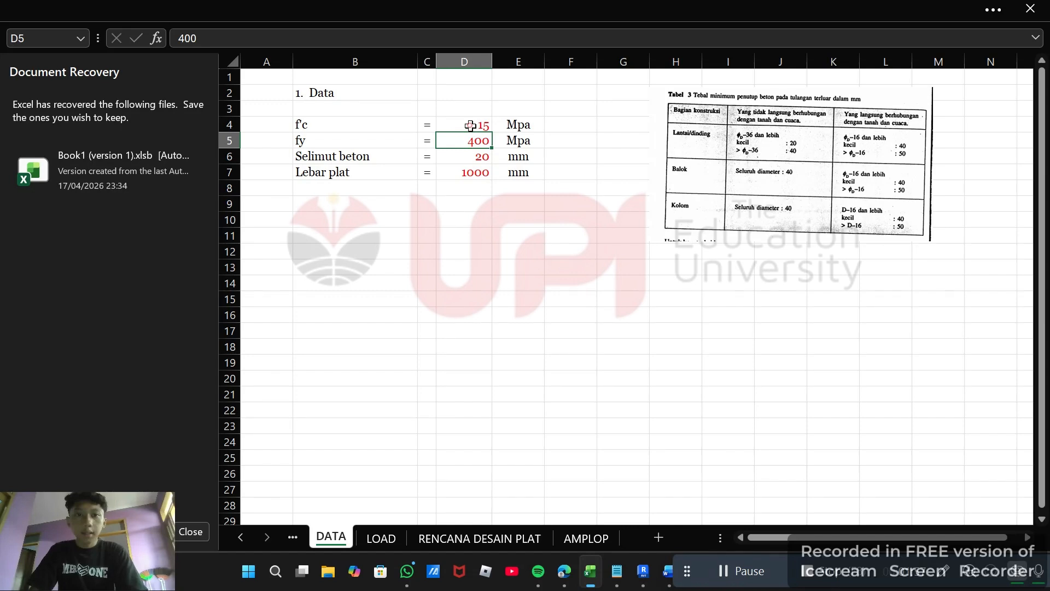
pyautogui.click(466, 125)
pyautogui.click(468, 140)
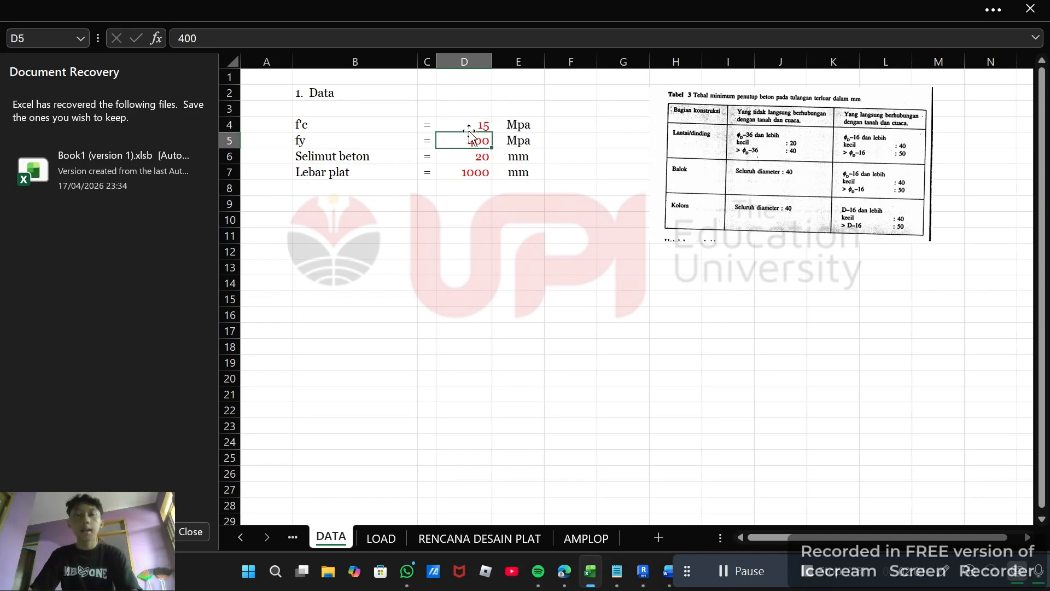
pyautogui.click(459, 125)
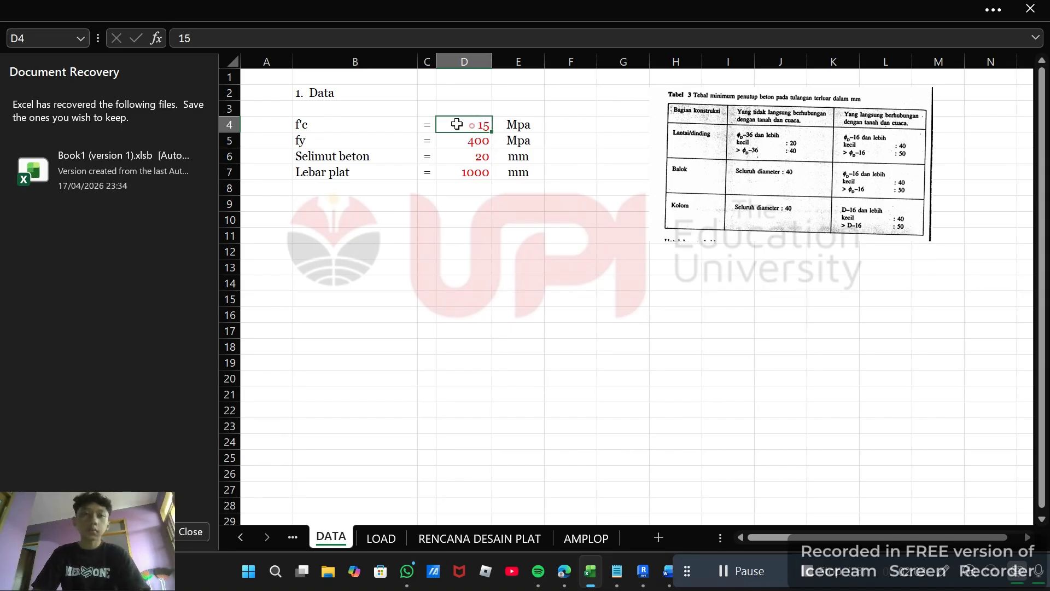
pyautogui.click(397, 127)
pyautogui.click(445, 124)
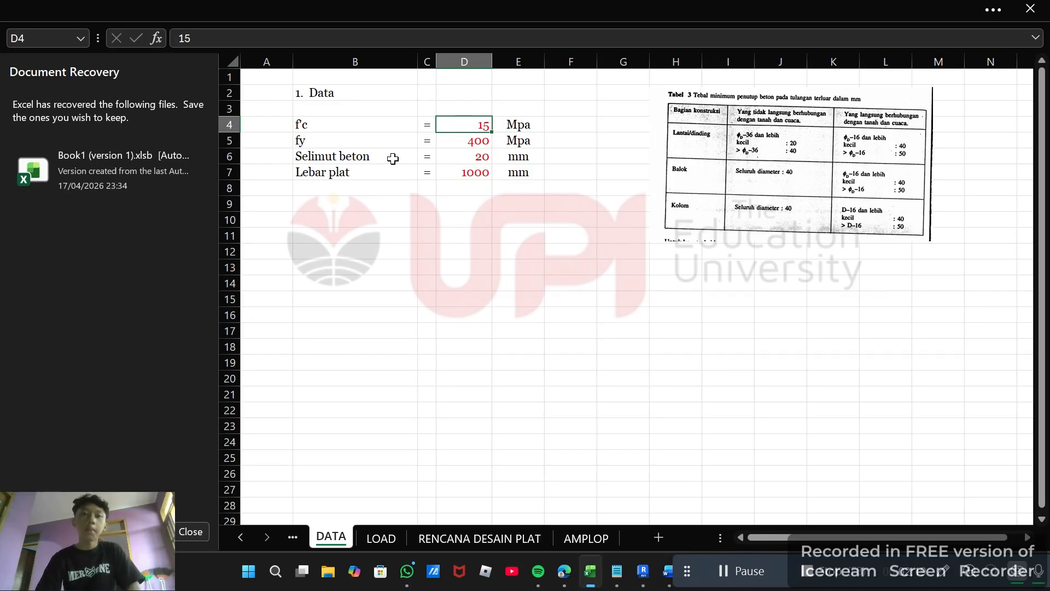
pyautogui.click(344, 140)
pyautogui.click(357, 122)
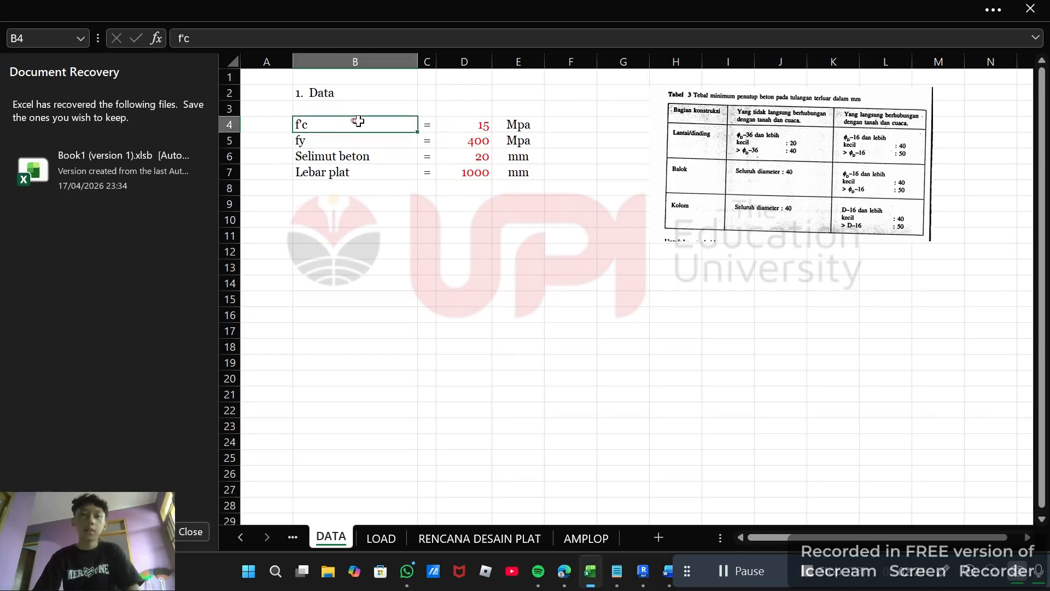
pyautogui.click(449, 123)
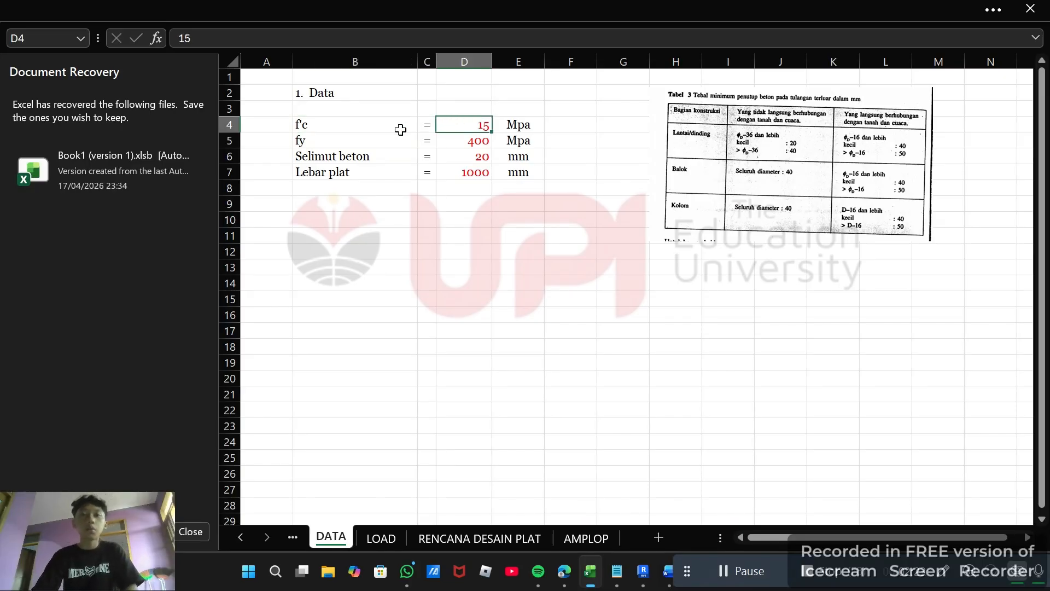
# Step: Examine the steel yield strength fy entry in row 5, including its value and Mpa unit
pyautogui.click(353, 144)
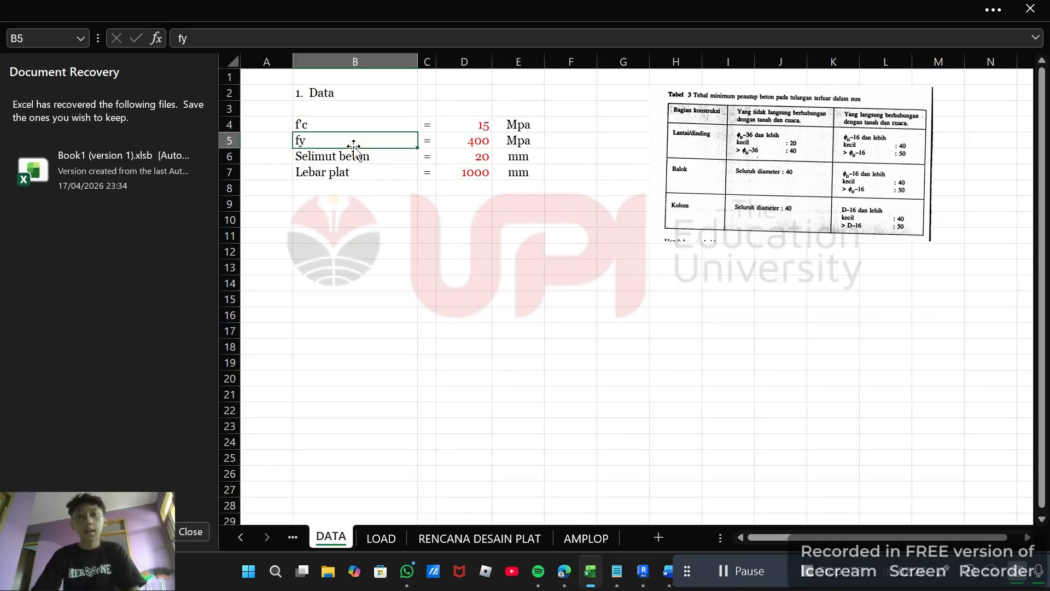
pyautogui.click(462, 144)
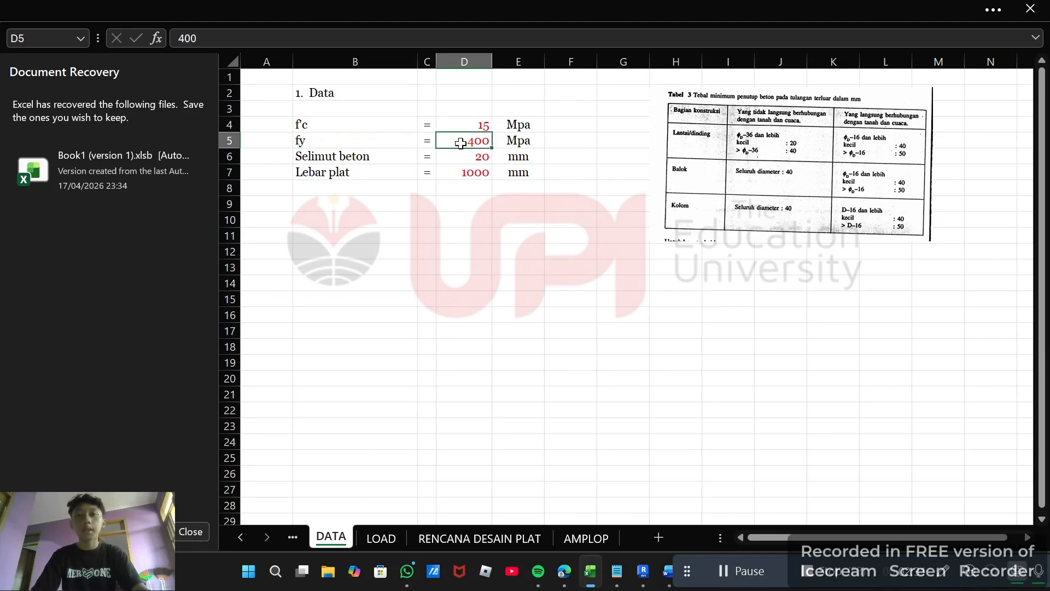
pyautogui.click(517, 146)
pyautogui.click(478, 144)
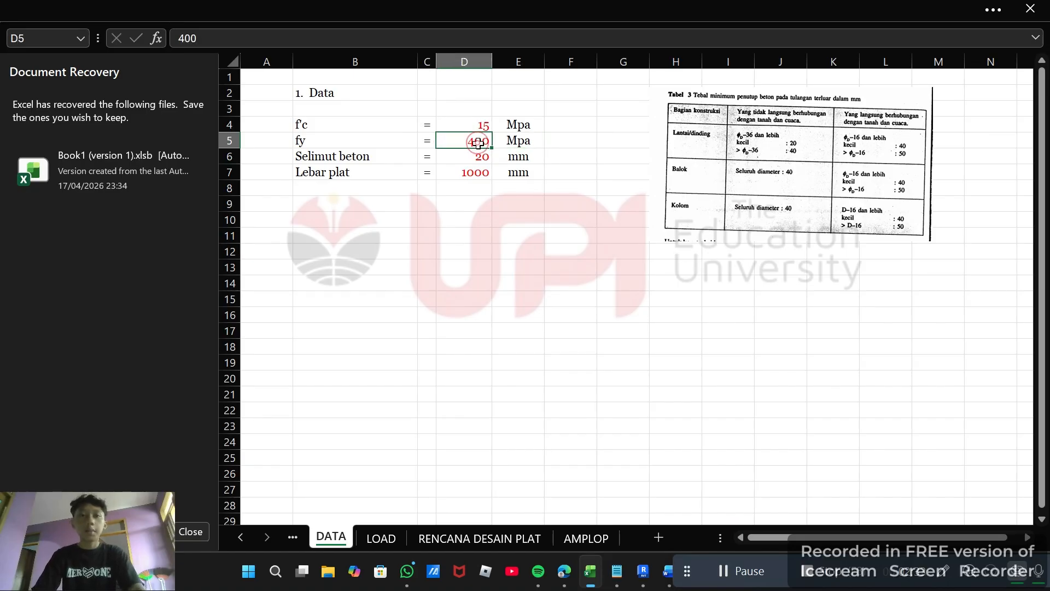
pyautogui.click(410, 137)
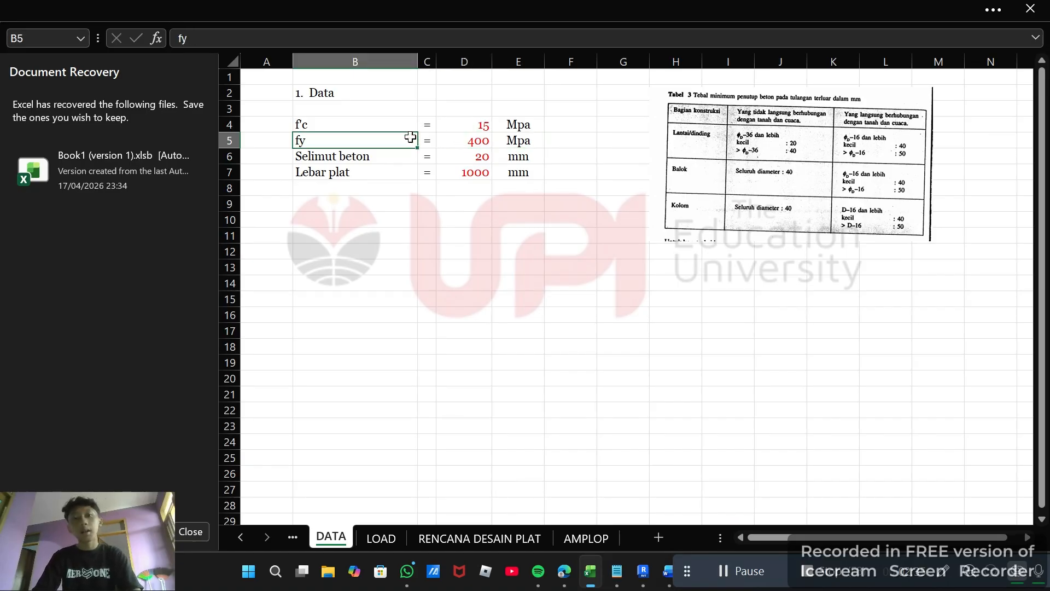
pyautogui.click(438, 141)
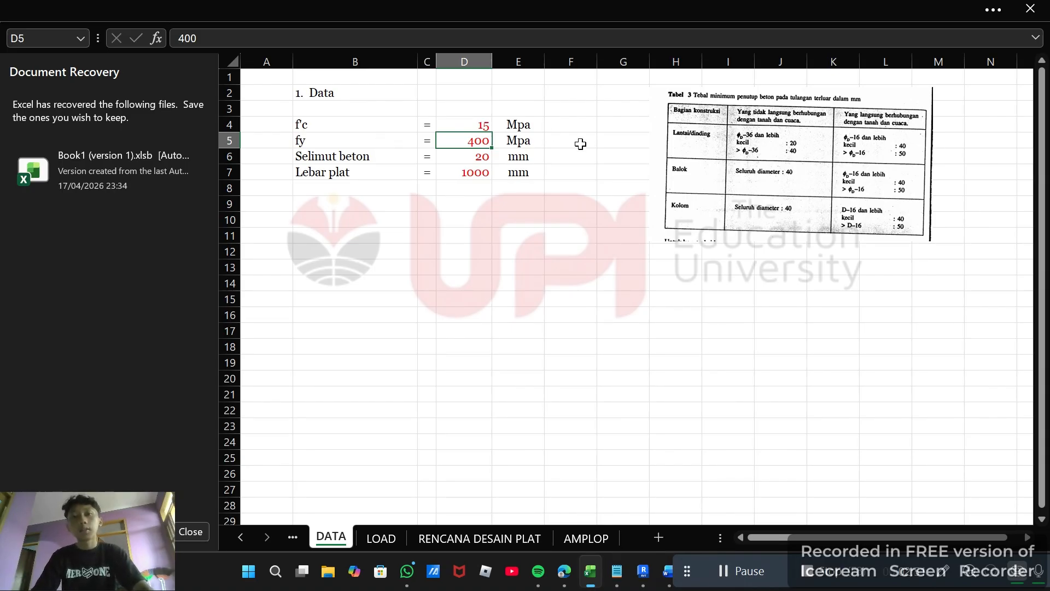
pyautogui.click(549, 141)
pyautogui.click(478, 141)
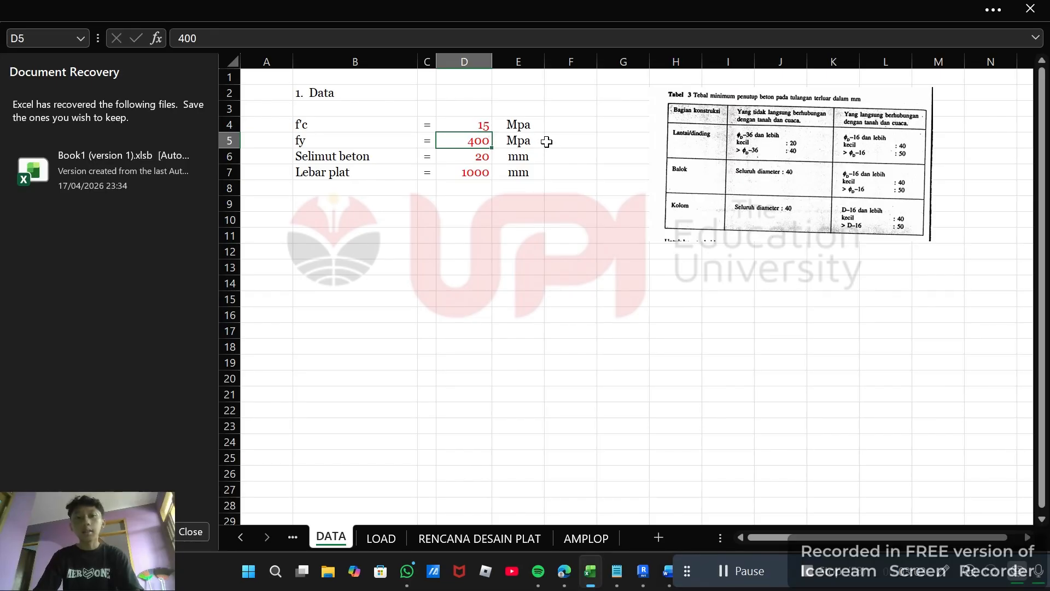
pyautogui.click(738, 562)
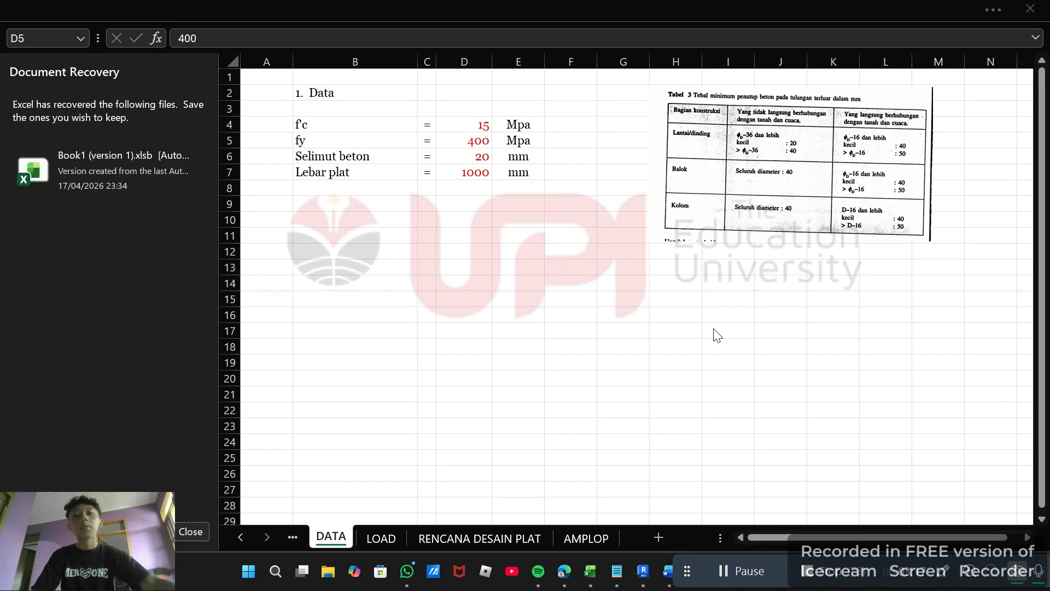
pyautogui.click(457, 143)
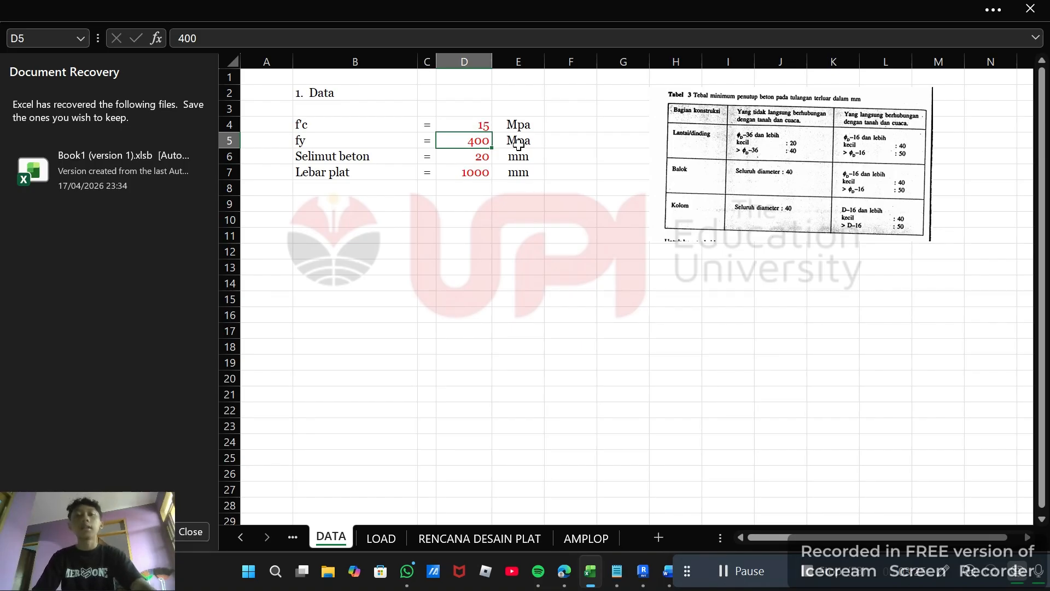
pyautogui.click(601, 154)
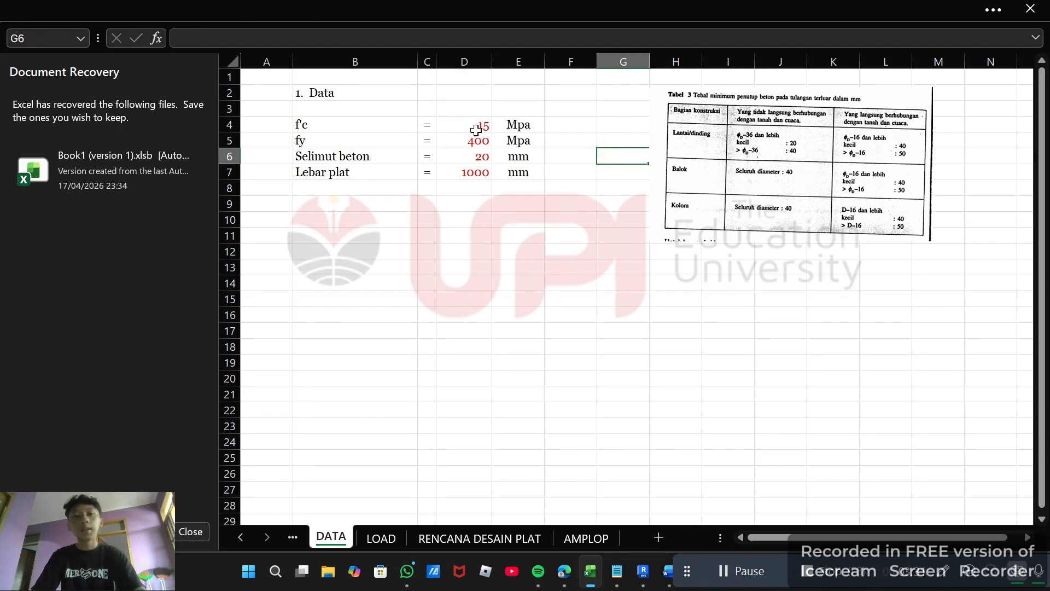
# Step: Check the Selimut beton (concrete cover) entry against the Lantai/dinding row of Tabel 3 on minimum cover thickness
pyautogui.click(386, 158)
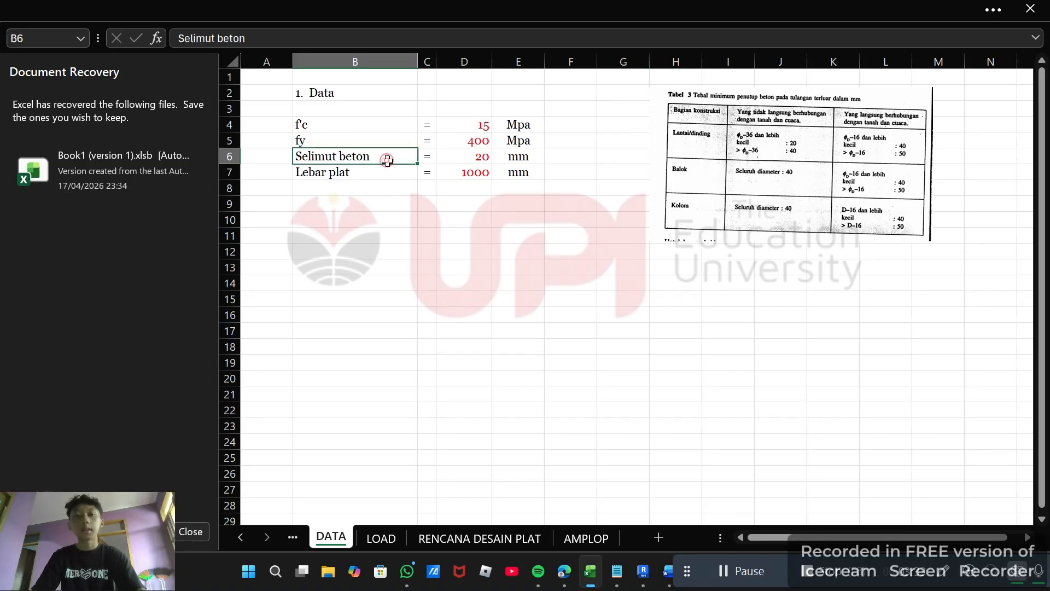
pyautogui.click(474, 167)
pyautogui.click(458, 158)
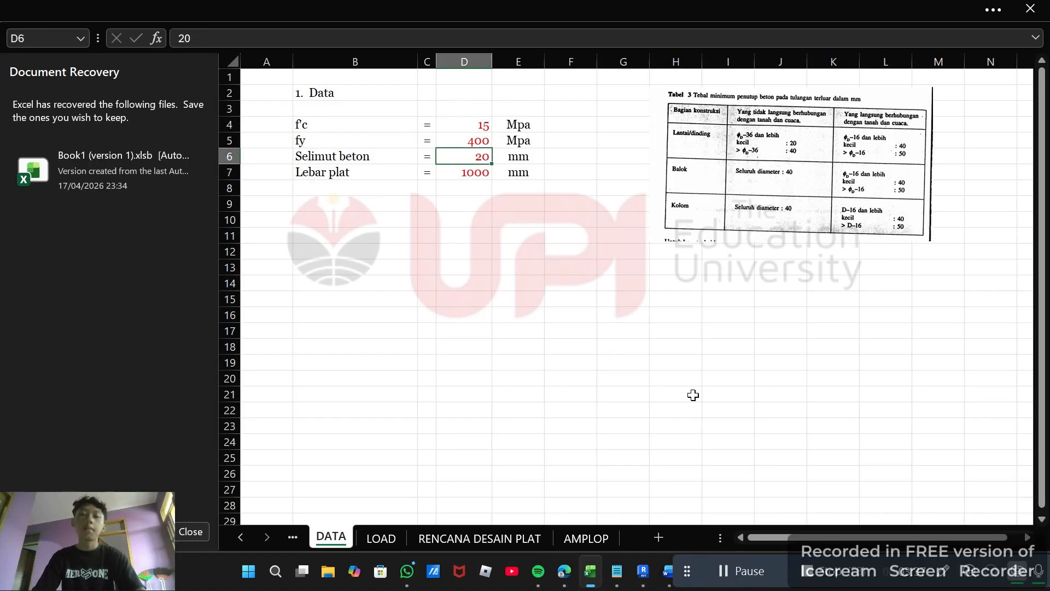
pyautogui.moveTo(783, 536); pyautogui.dragTo(796, 536)
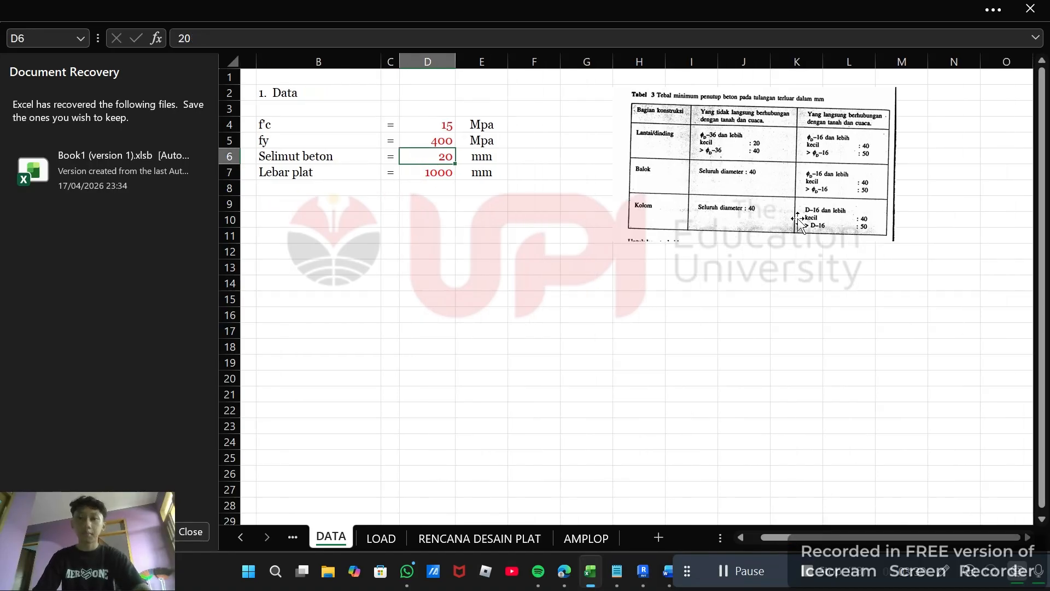
pyautogui.scroll(2, 822, 164)
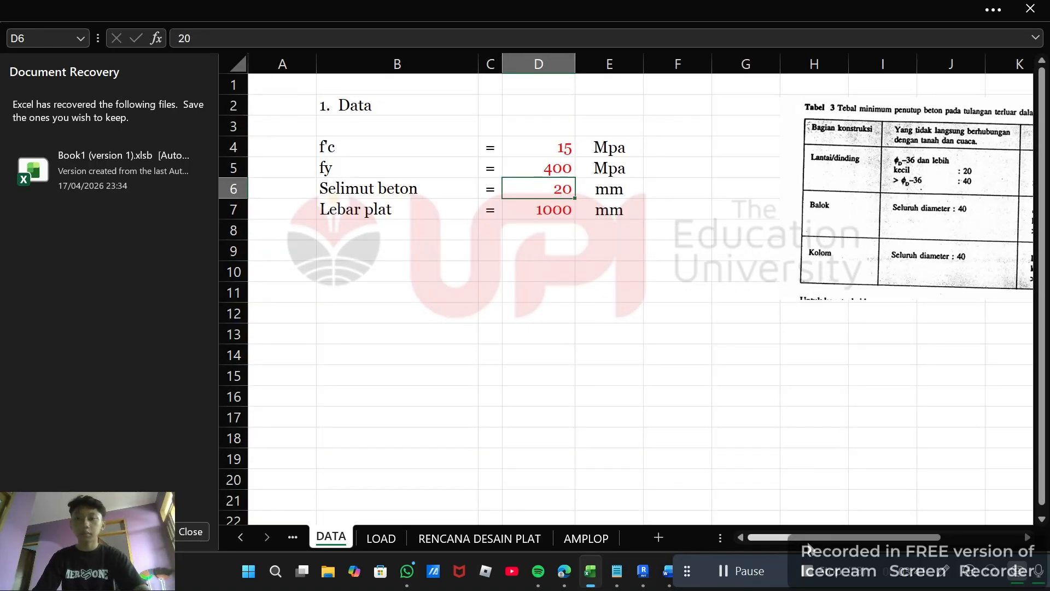
pyautogui.moveTo(810, 538); pyautogui.dragTo(871, 547)
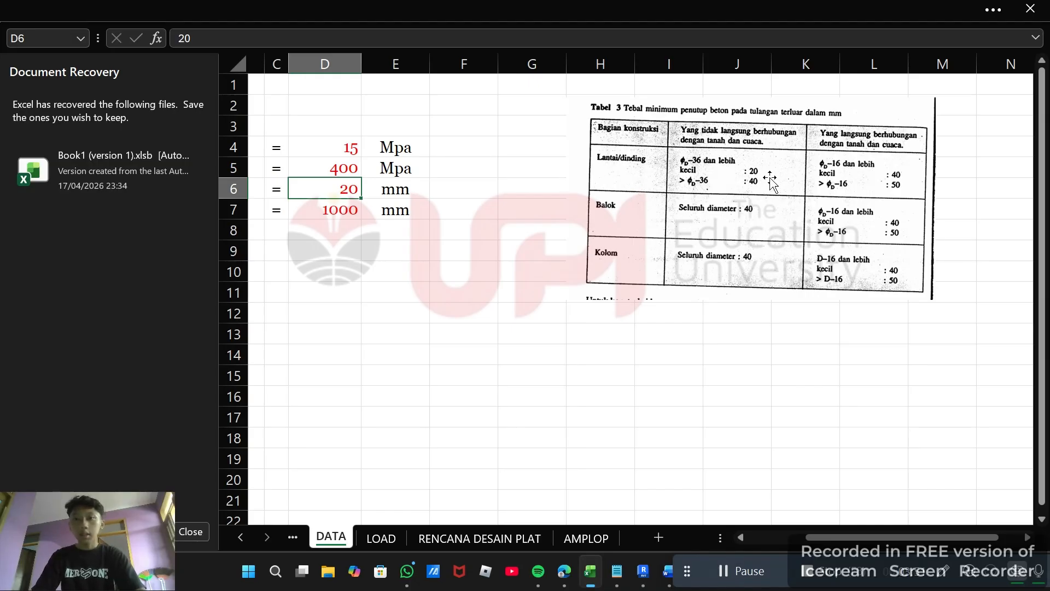
pyautogui.keyDown('ctrl'); pyautogui.scroll(2, 765, 177); pyautogui.keyUp('ctrl')
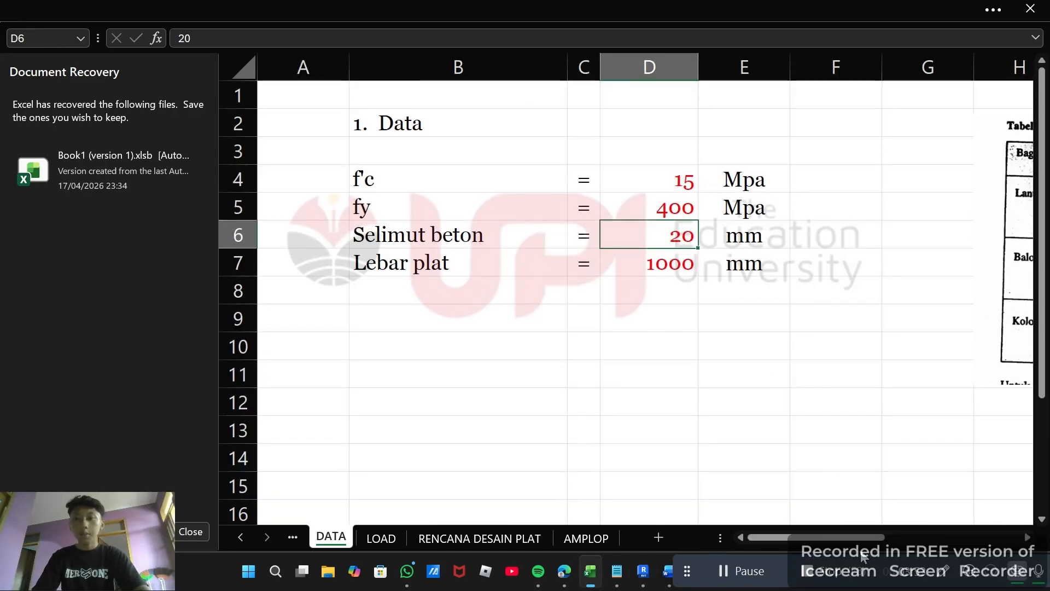
pyautogui.moveTo(865, 541); pyautogui.dragTo(999, 542)
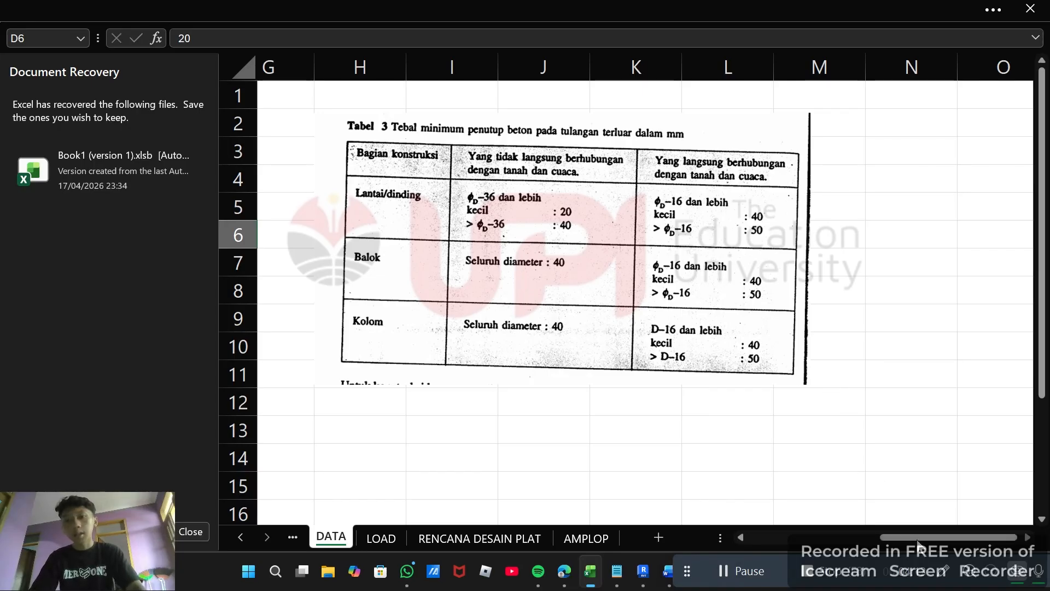
pyautogui.moveTo(919, 544); pyautogui.dragTo(918, 545)
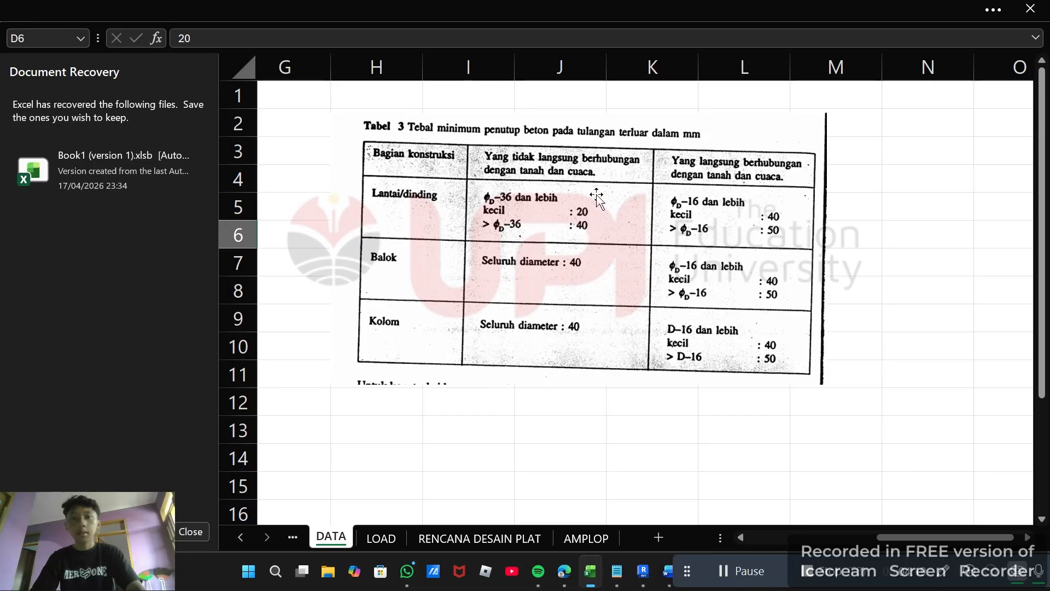
pyautogui.moveTo(979, 538); pyautogui.dragTo(846, 550)
pyautogui.keyDown('ctrl'); pyautogui.scroll(-1, 573, 288); pyautogui.keyUp('ctrl')
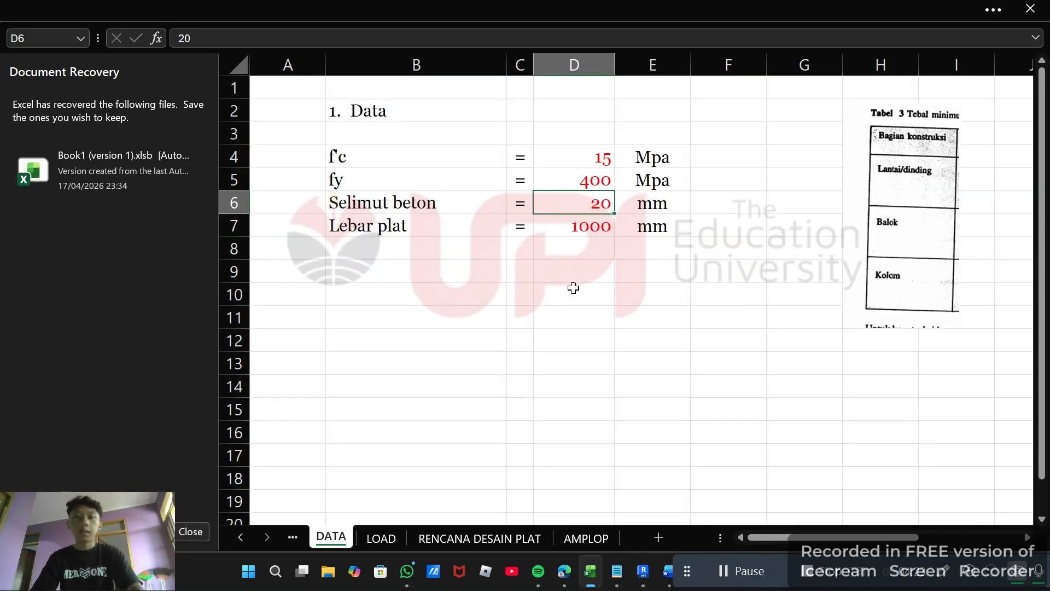
# Step: Examine the Lebar plat (slab width) entry in row 7 and its value in mm
pyautogui.scroll(-1, 570, 286)
pyautogui.click(407, 171)
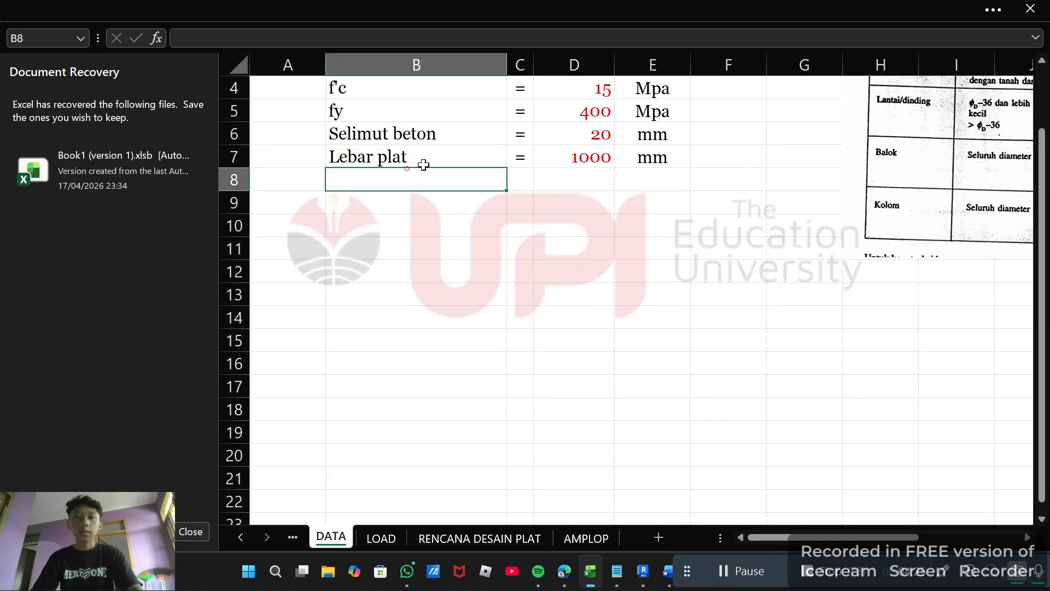
pyautogui.scroll(1, 492, 181)
pyautogui.click(550, 223)
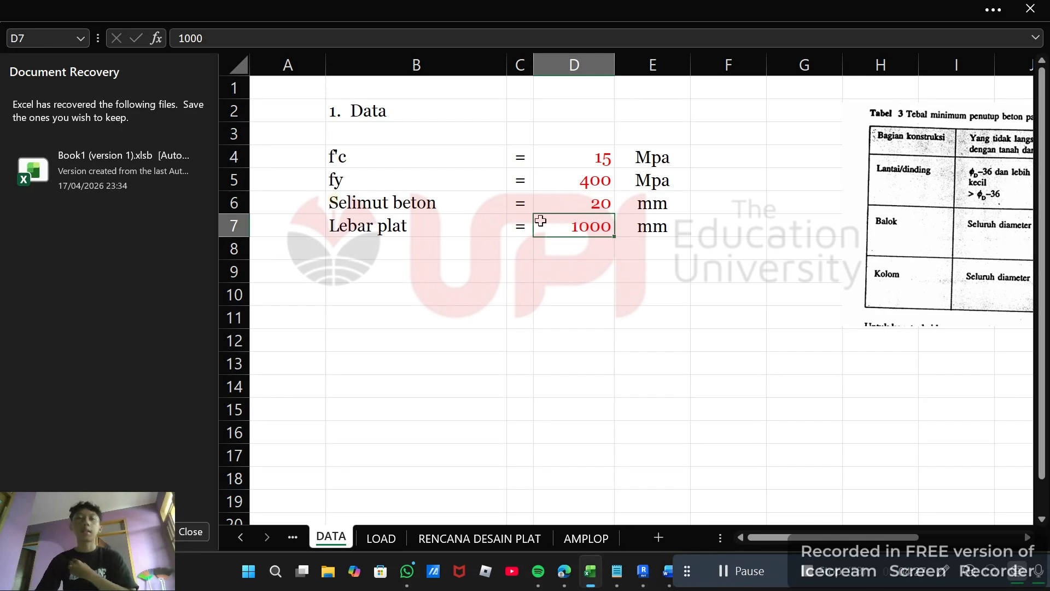
pyautogui.click(469, 228)
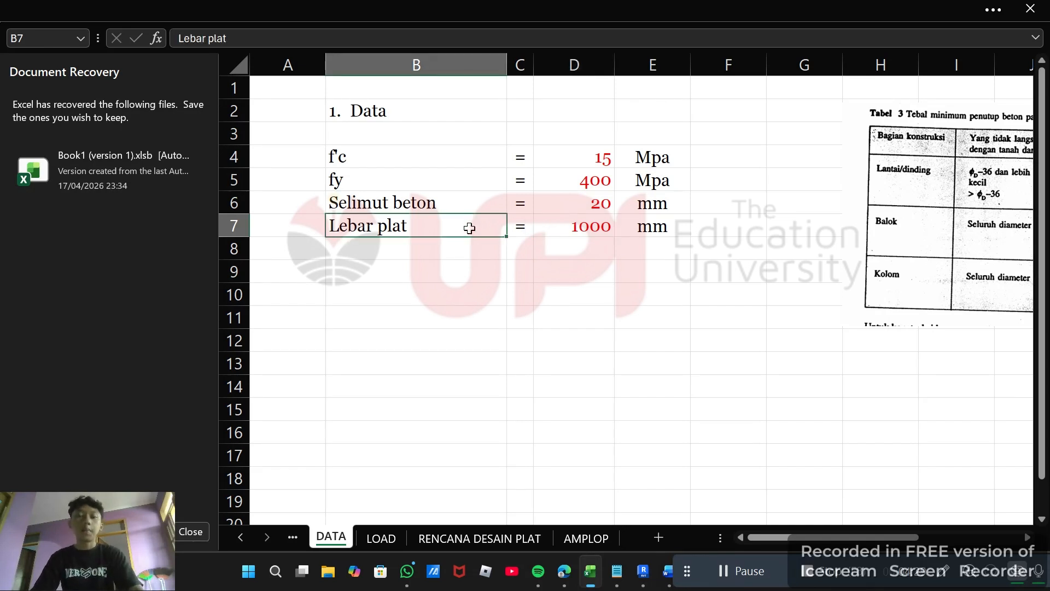
pyautogui.click(542, 233)
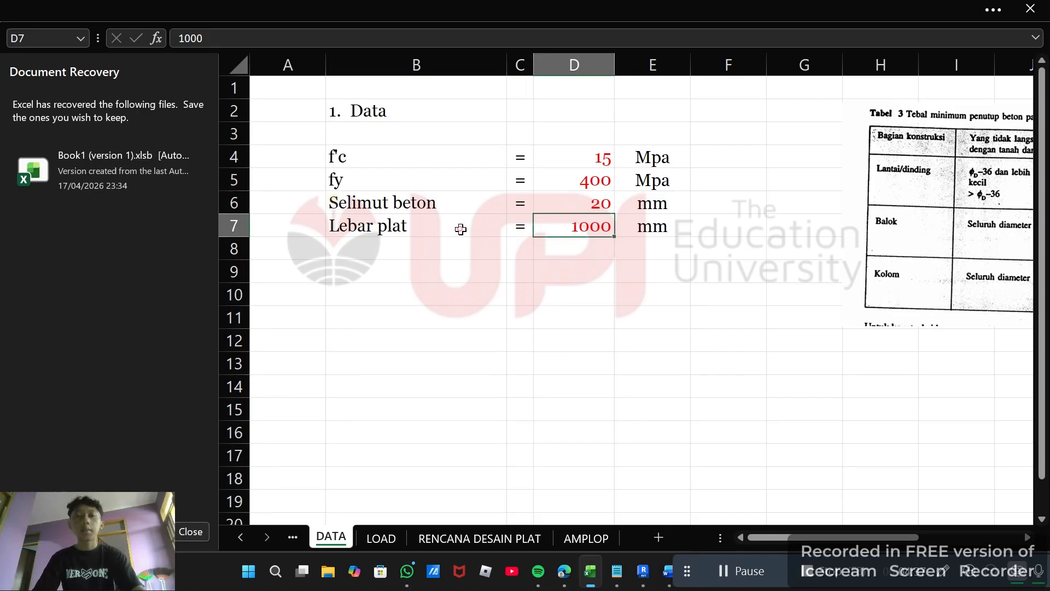
pyautogui.click(461, 229)
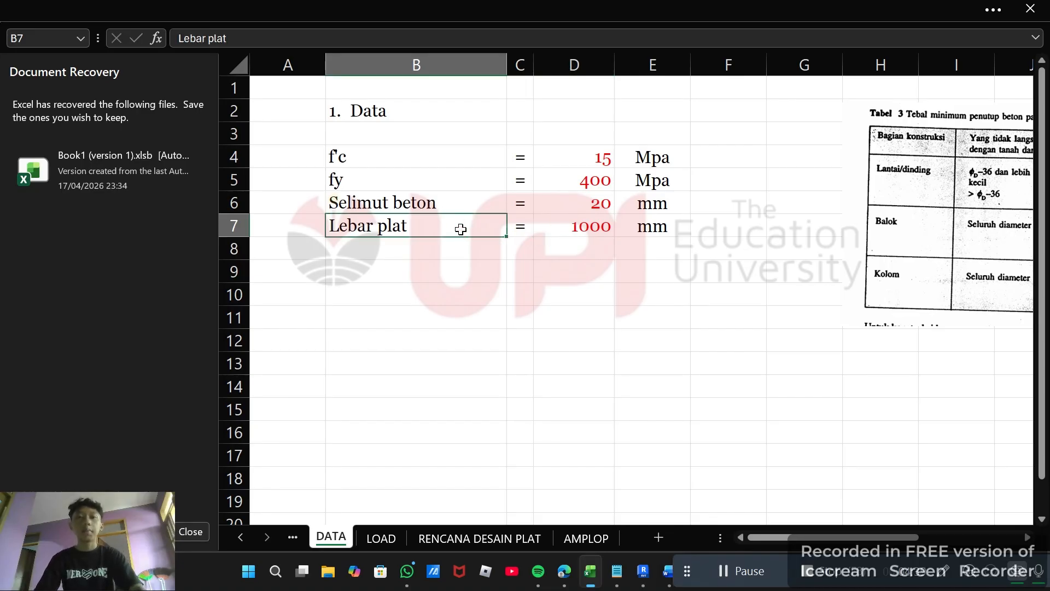
pyautogui.click(591, 232)
pyautogui.click(427, 229)
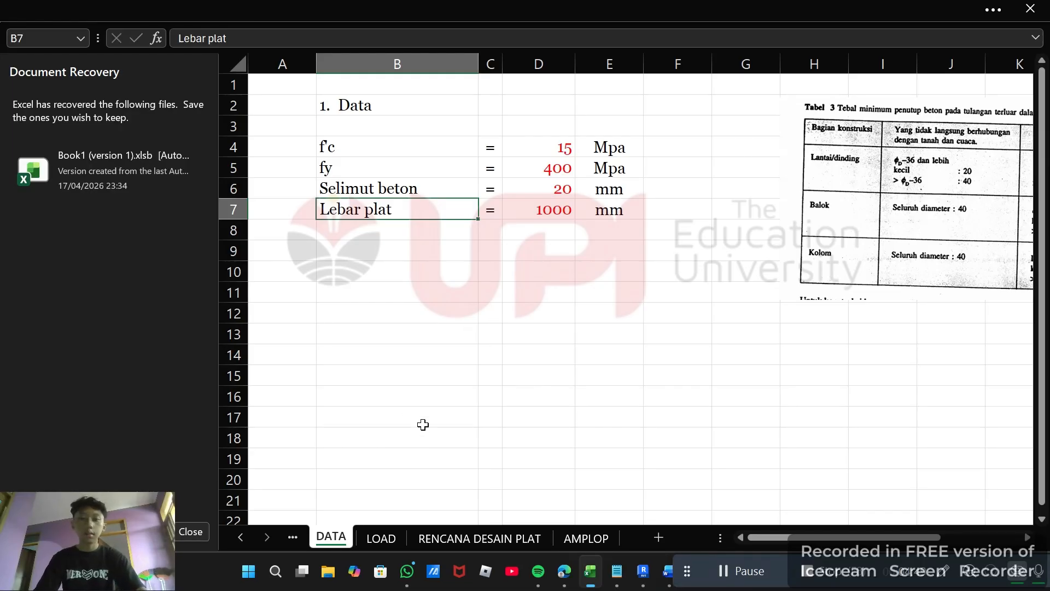
# Step: Open the LOAD sheet and review its Load section, starting with the DL (Dead Load) heading
pyautogui.click(393, 537)
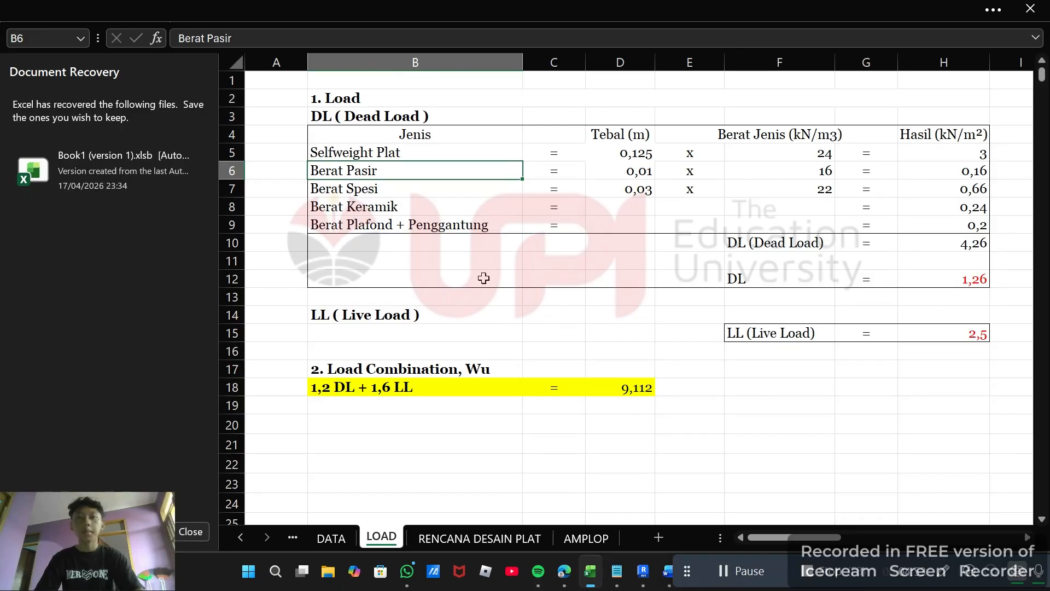
pyautogui.click(399, 96)
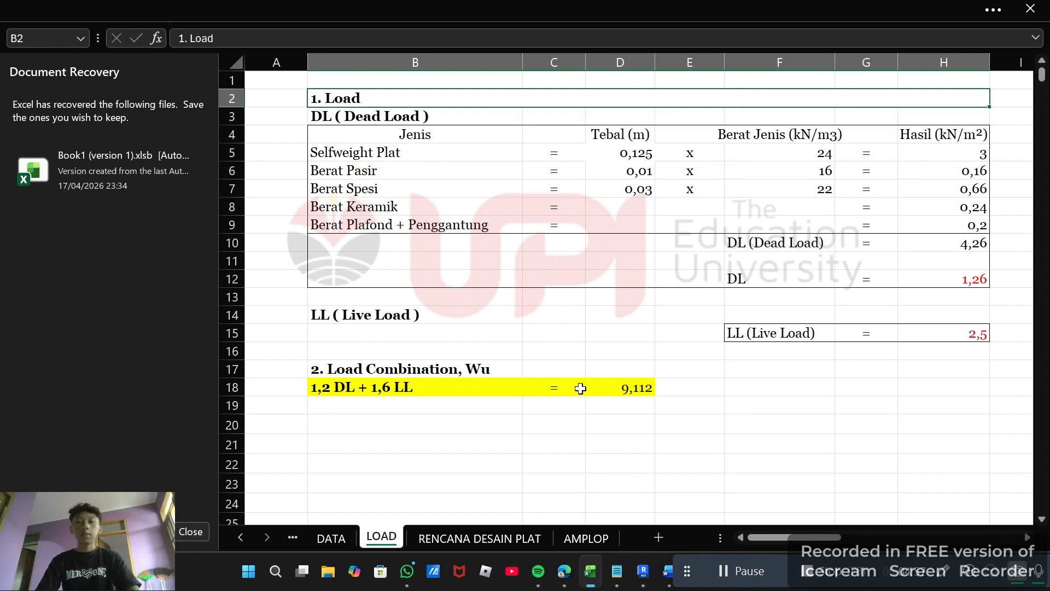
pyautogui.click(761, 575)
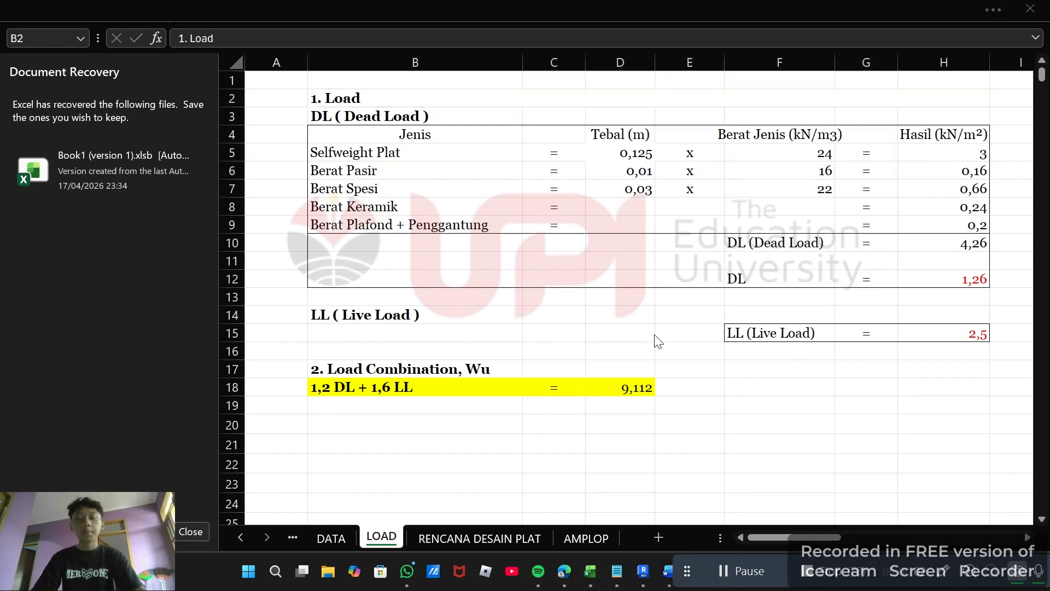
pyautogui.click(598, 336)
pyautogui.click(541, 313)
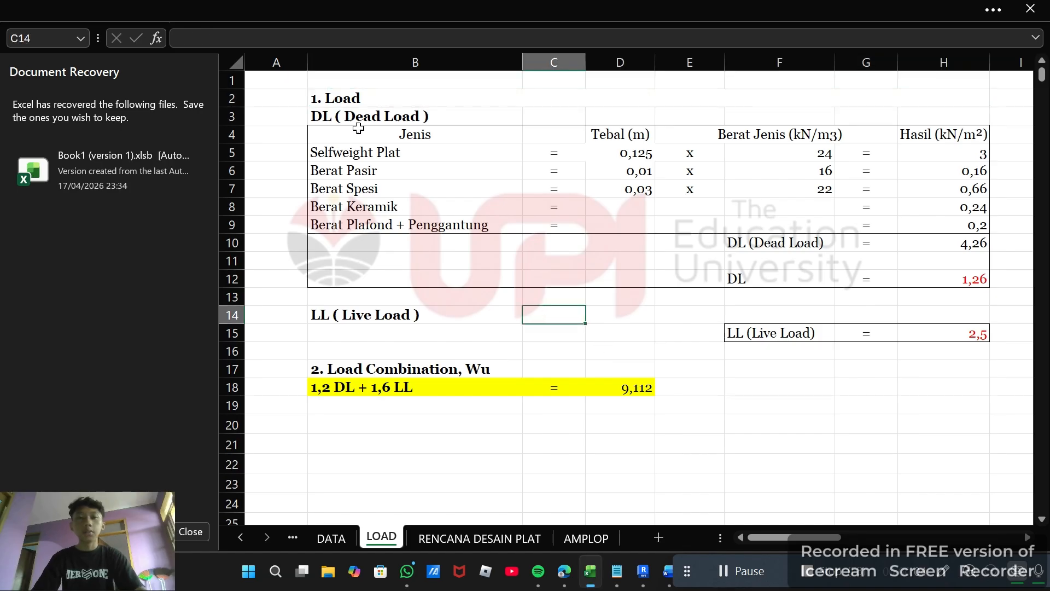
pyautogui.click(355, 102)
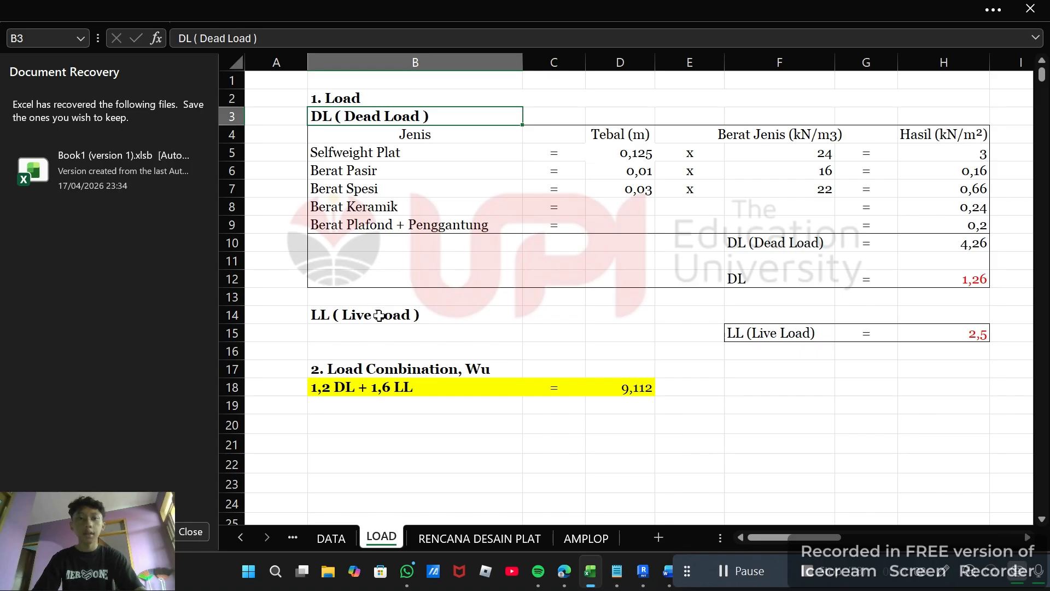
# Step: Compare the DL (Dead Load) and LL (Live Load) headings that divide the Load section
pyautogui.click(397, 316)
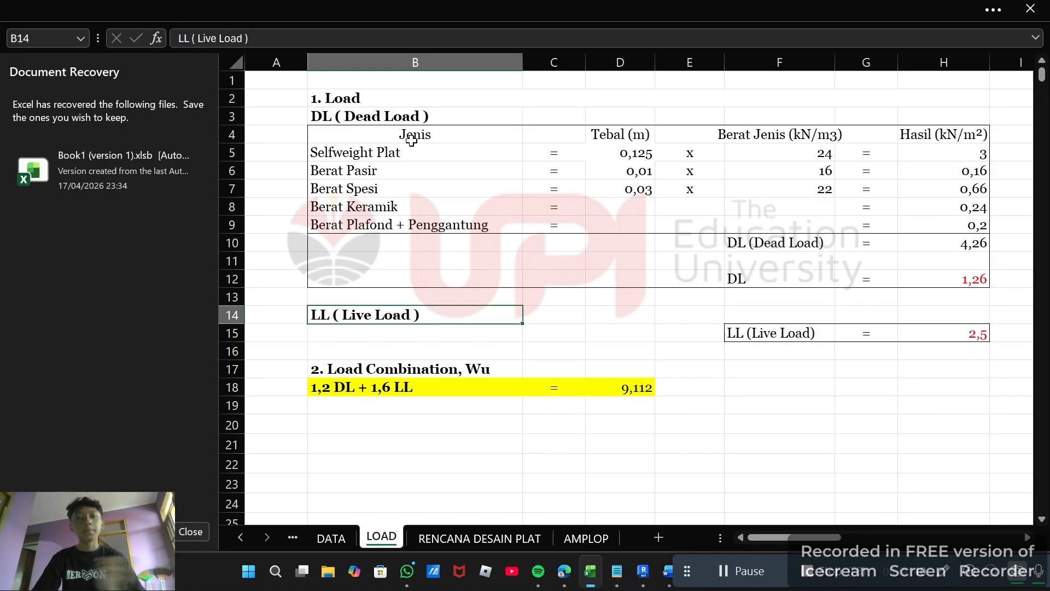
pyautogui.click(424, 117)
pyautogui.click(402, 316)
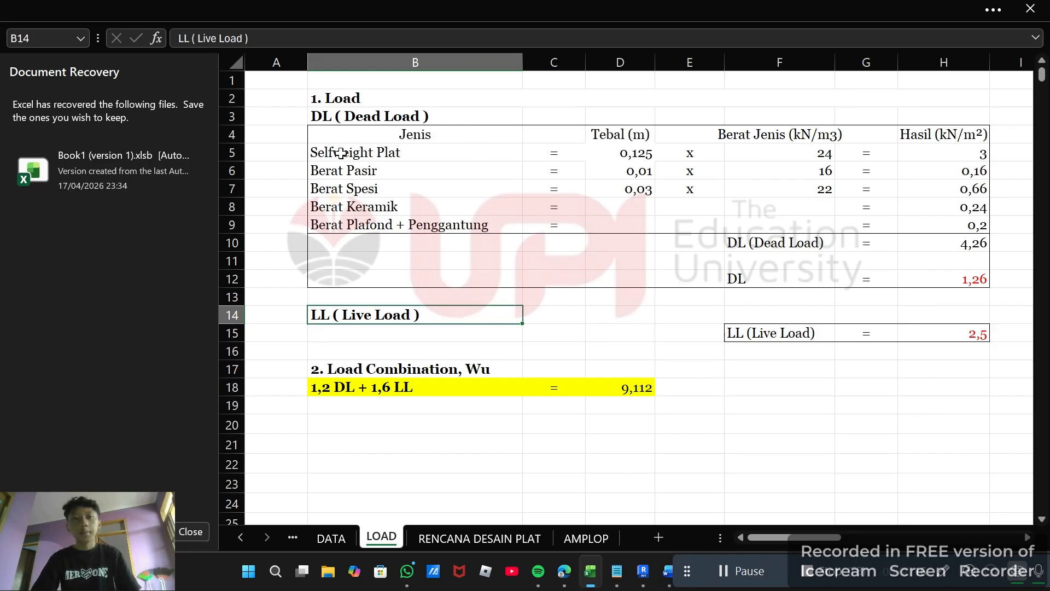
pyautogui.click(409, 110)
pyautogui.click(381, 148)
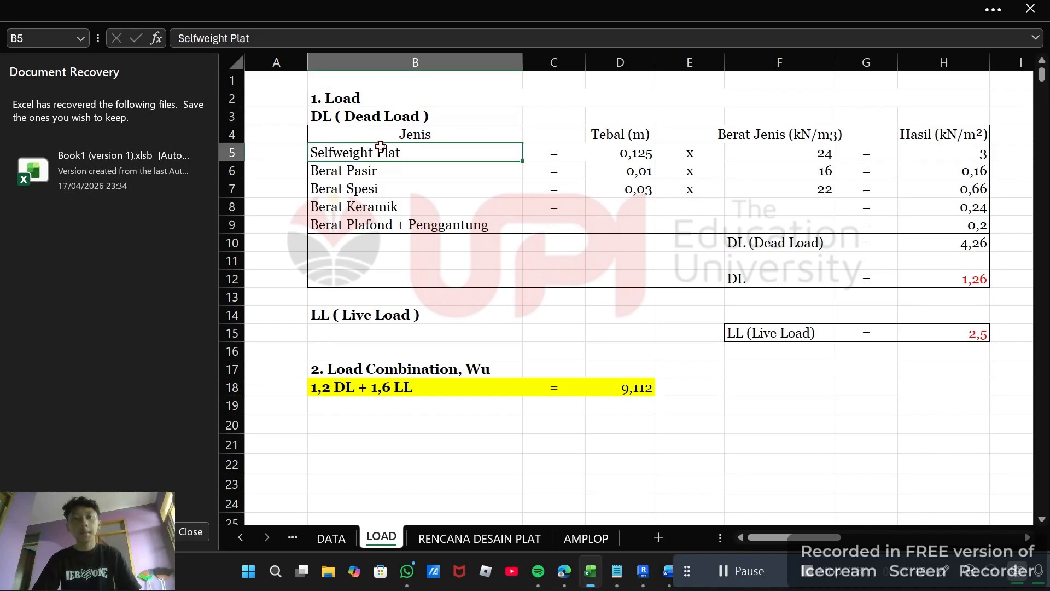
pyautogui.click(473, 118)
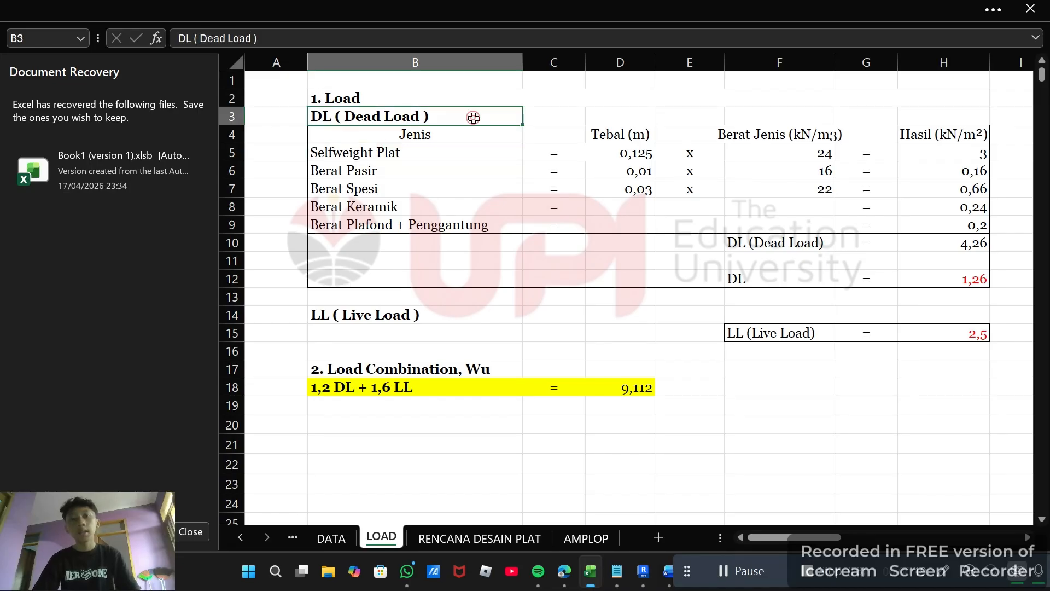
# Step: Review the dead load components in the Jenis column, from Selfweight Plat down to Berat Plafond + Penggantung
pyautogui.click(414, 152)
pyautogui.click(414, 174)
pyautogui.click(415, 206)
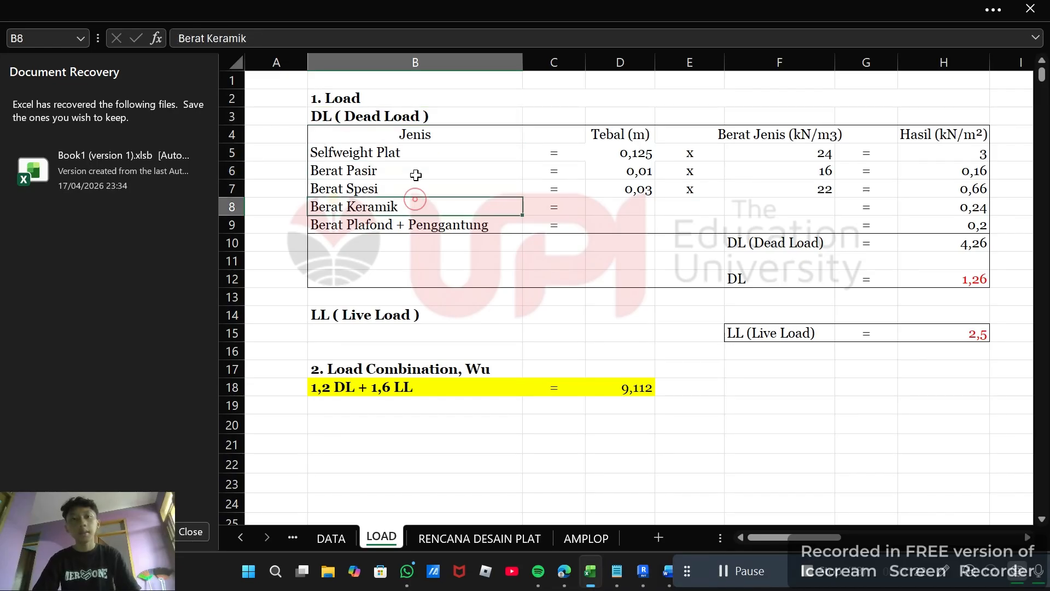
pyautogui.click(418, 156)
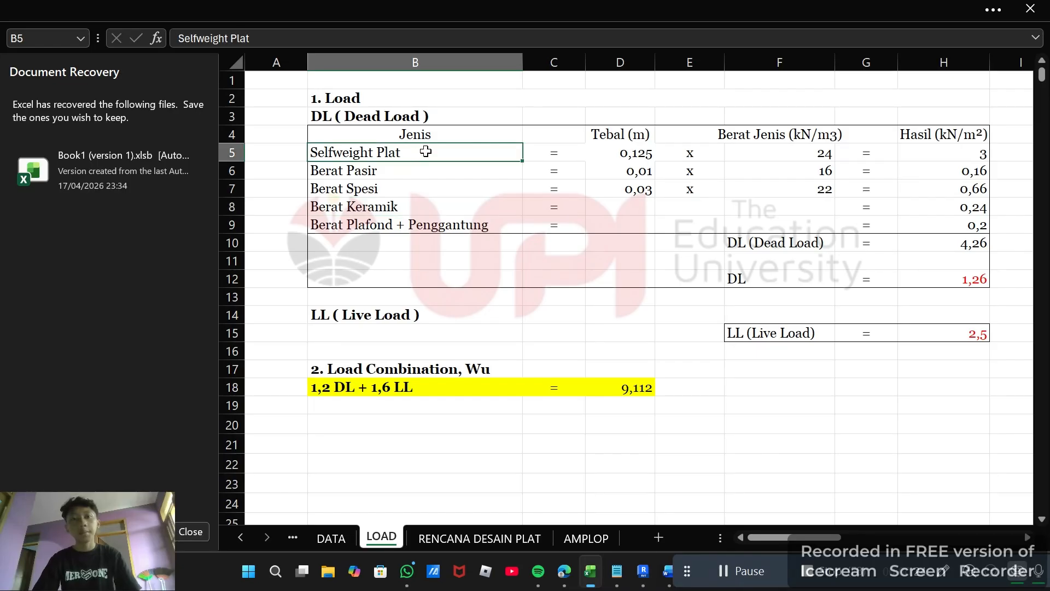
pyautogui.click(395, 166)
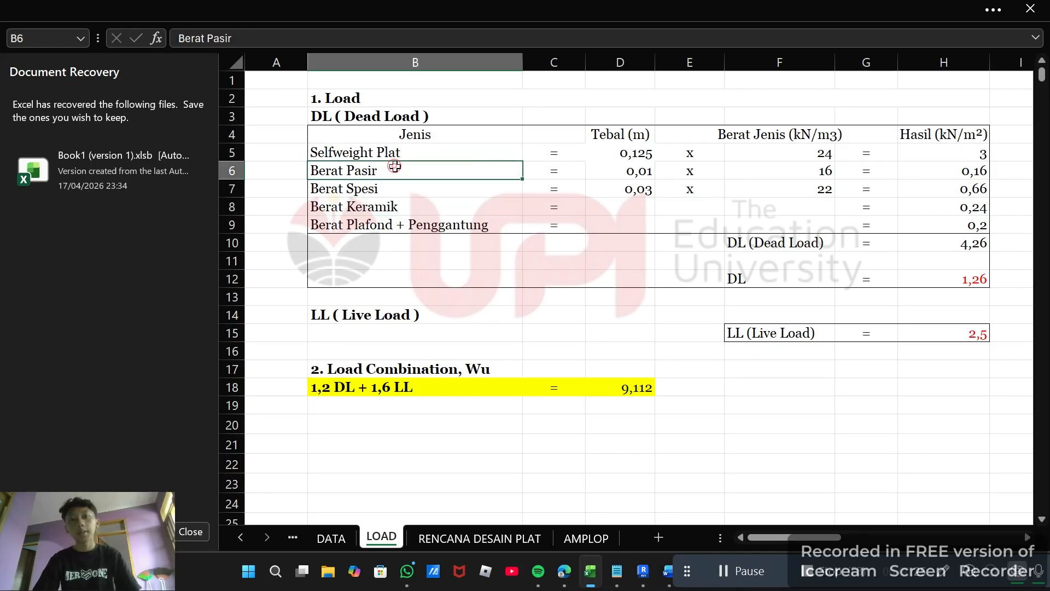
pyautogui.click(409, 200)
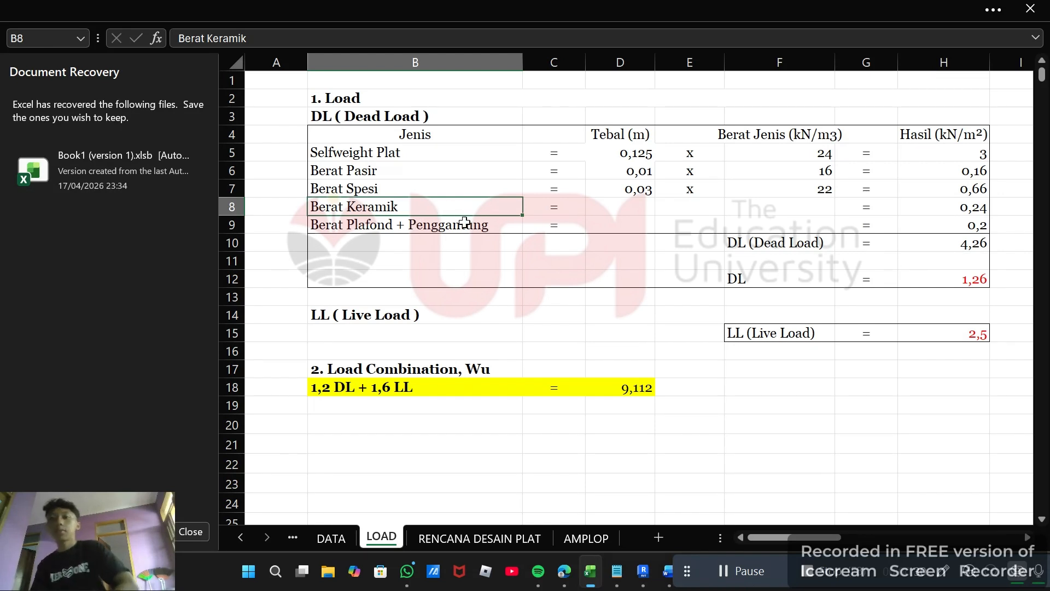
pyautogui.click(474, 236)
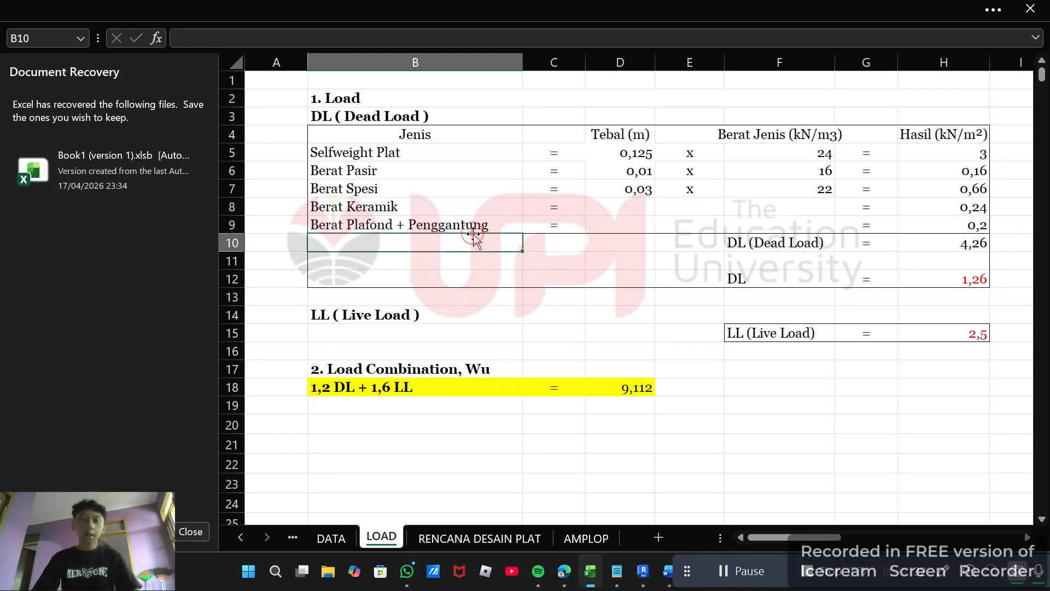
pyautogui.click(441, 173)
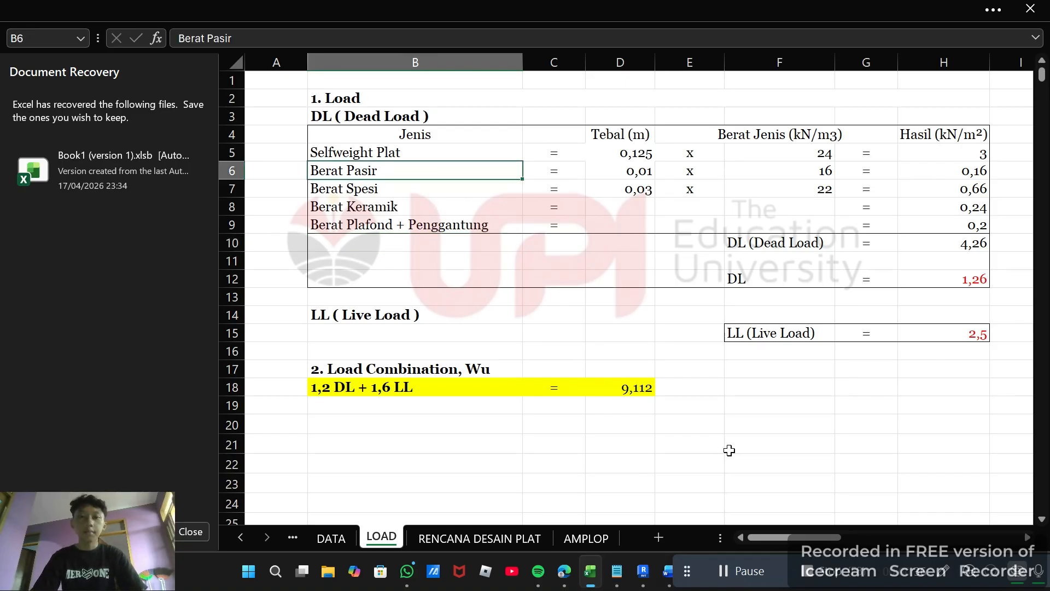
# Step: Examine the Berat Pasir, Berat Spesi and Berat Keramik floor-finish entries among the dead load components
pyautogui.click(804, 539)
pyautogui.moveTo(803, 539); pyautogui.dragTo(811, 546)
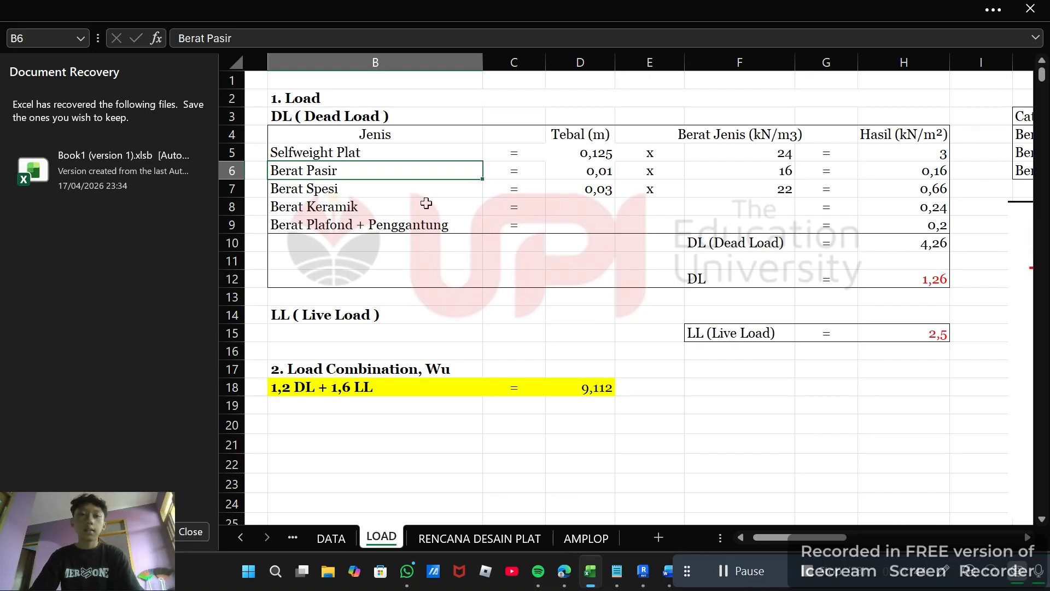
pyautogui.click(416, 187)
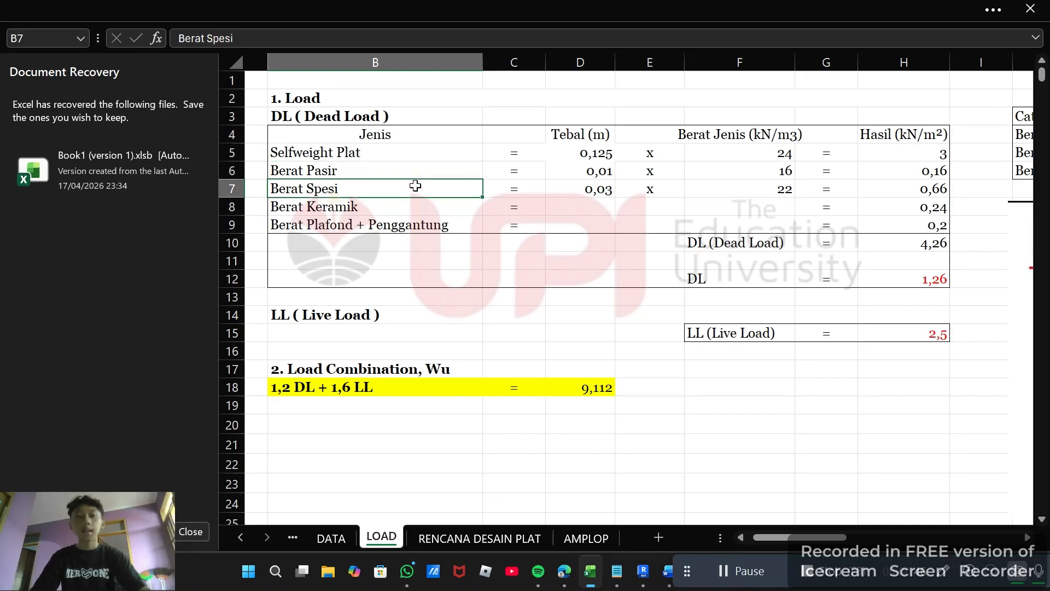
pyautogui.click(425, 213)
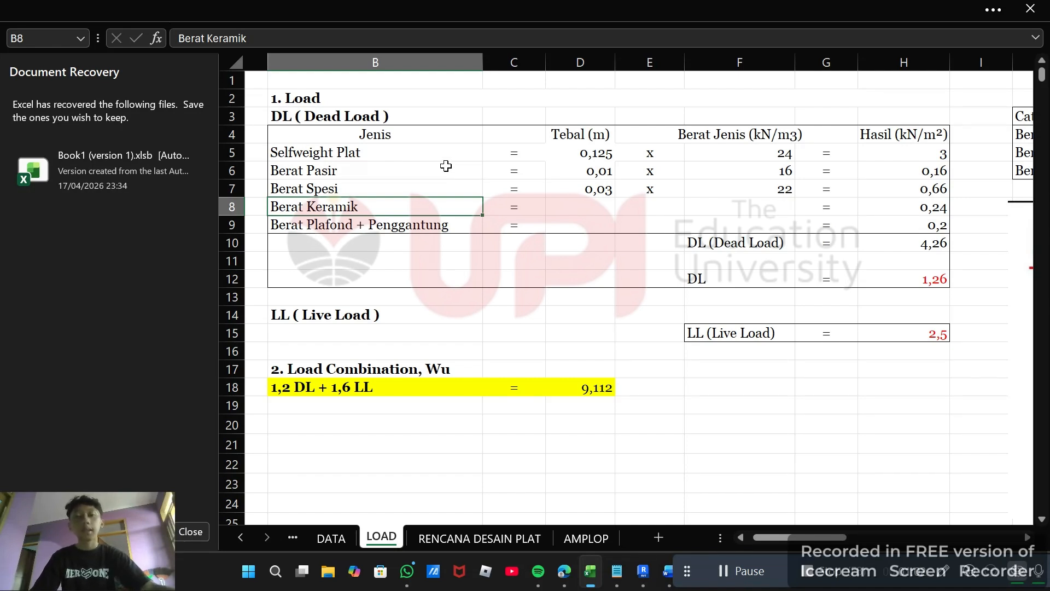
pyautogui.click(446, 166)
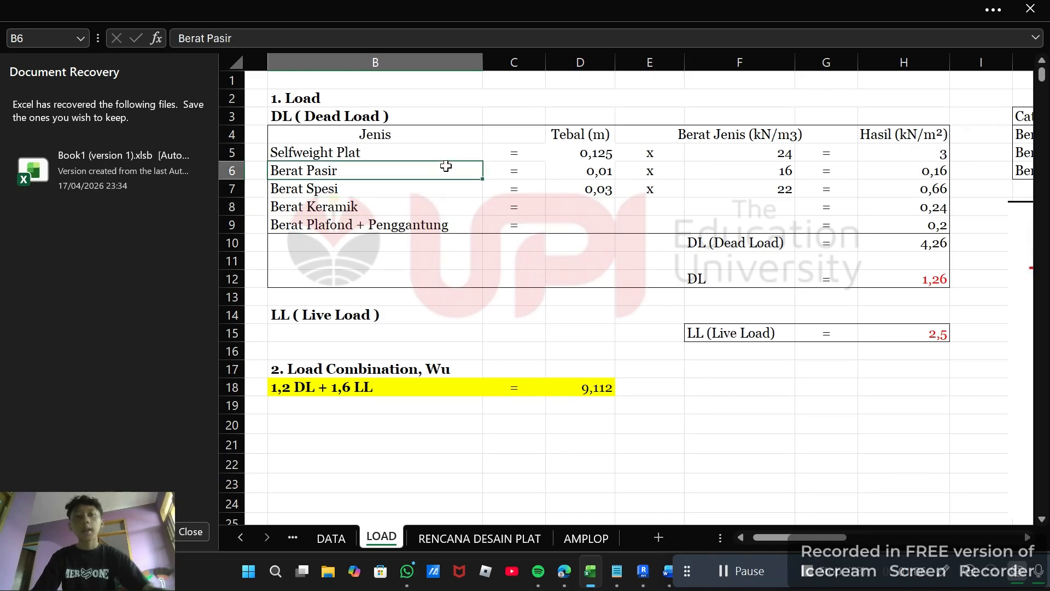
pyautogui.click(439, 187)
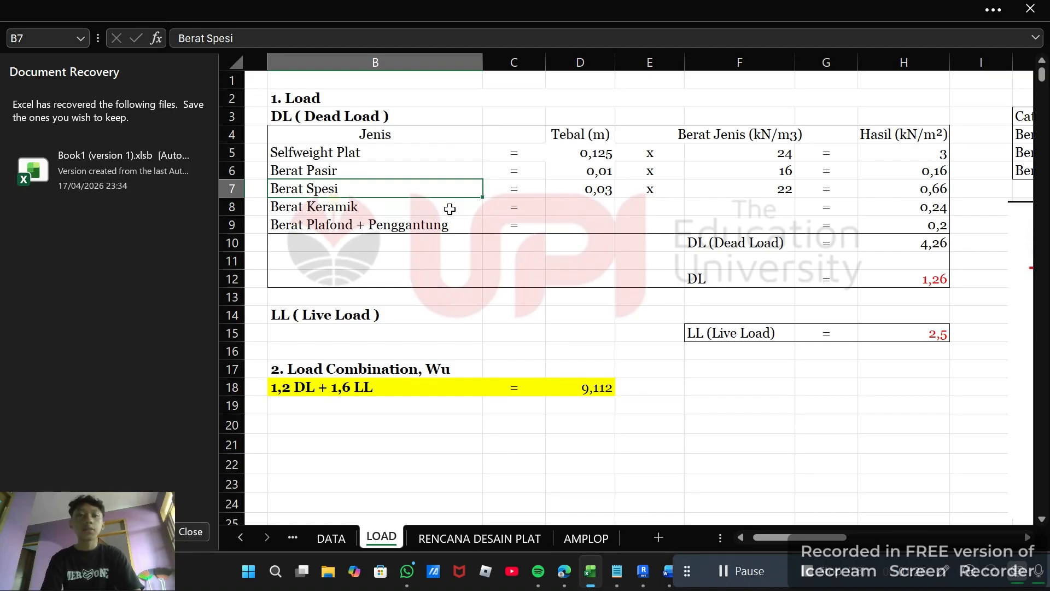
pyautogui.click(433, 169)
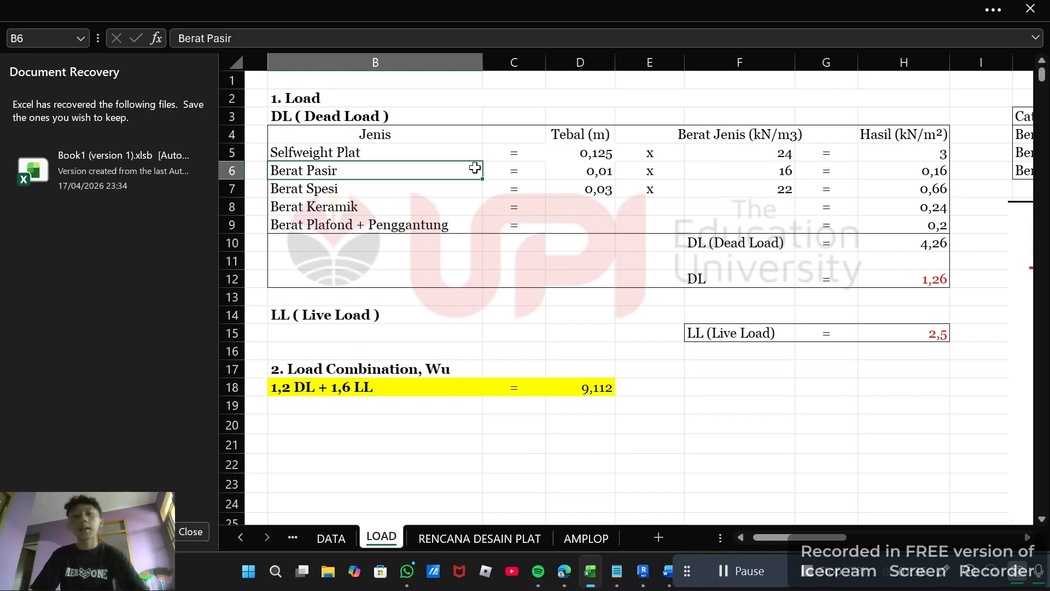
# Step: Check the Tebal (thickness) entry of the Berat Pasir row
pyautogui.click(571, 176)
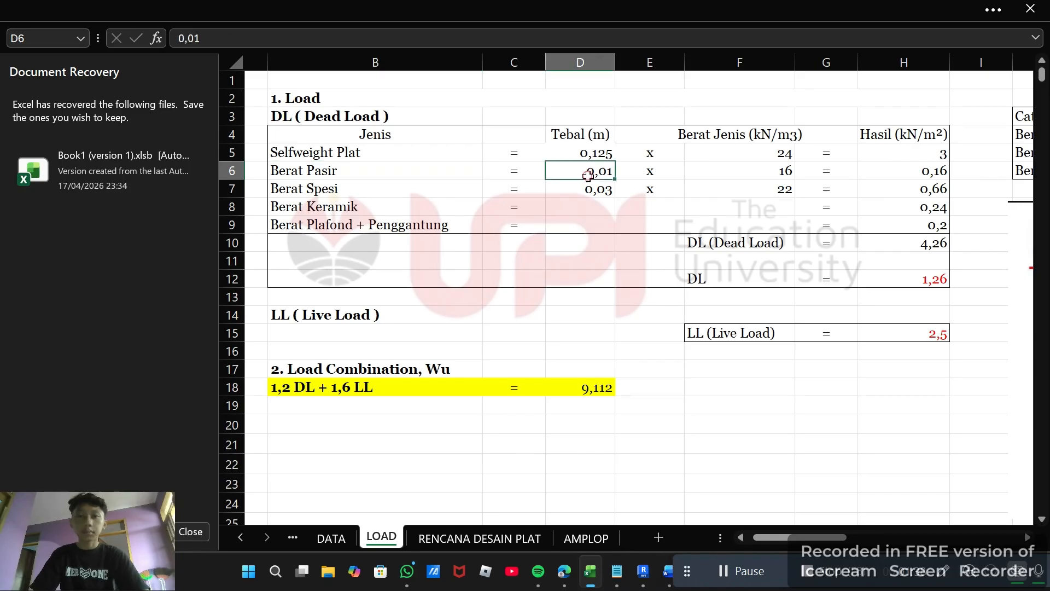
pyautogui.click(457, 176)
pyautogui.click(614, 173)
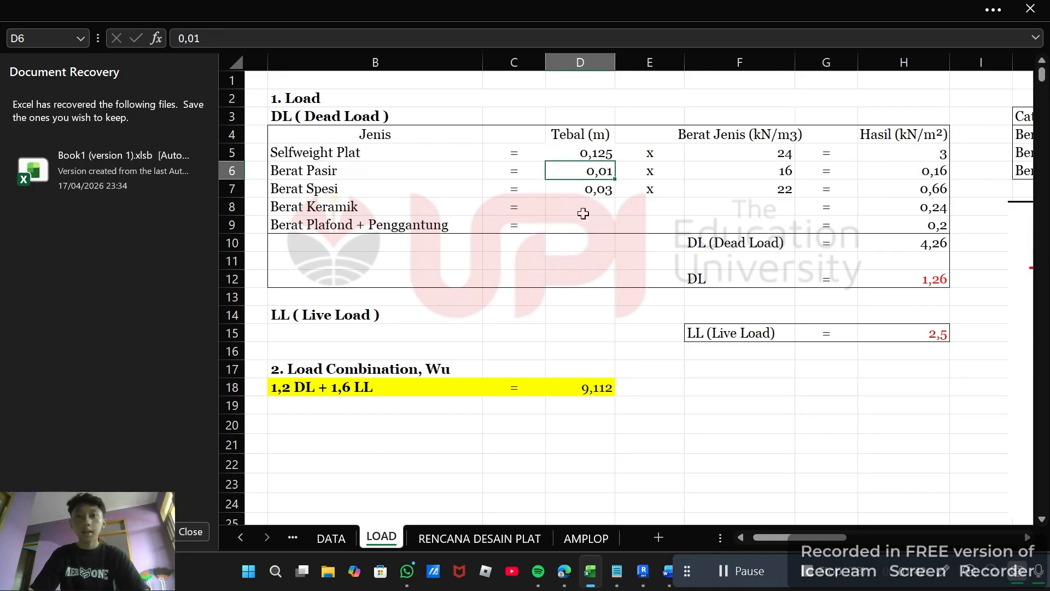
# Step: Set the Tebal (thickness) of Berat Spesi in row 7 to 0,02 m
pyautogui.click(587, 196)
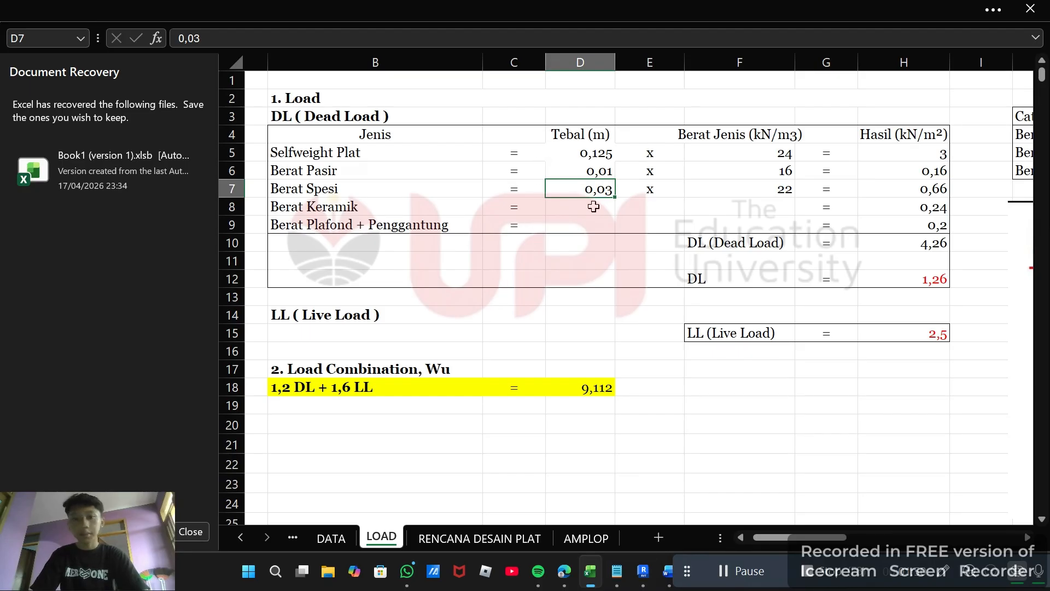
pyautogui.doubleClick(608, 189)
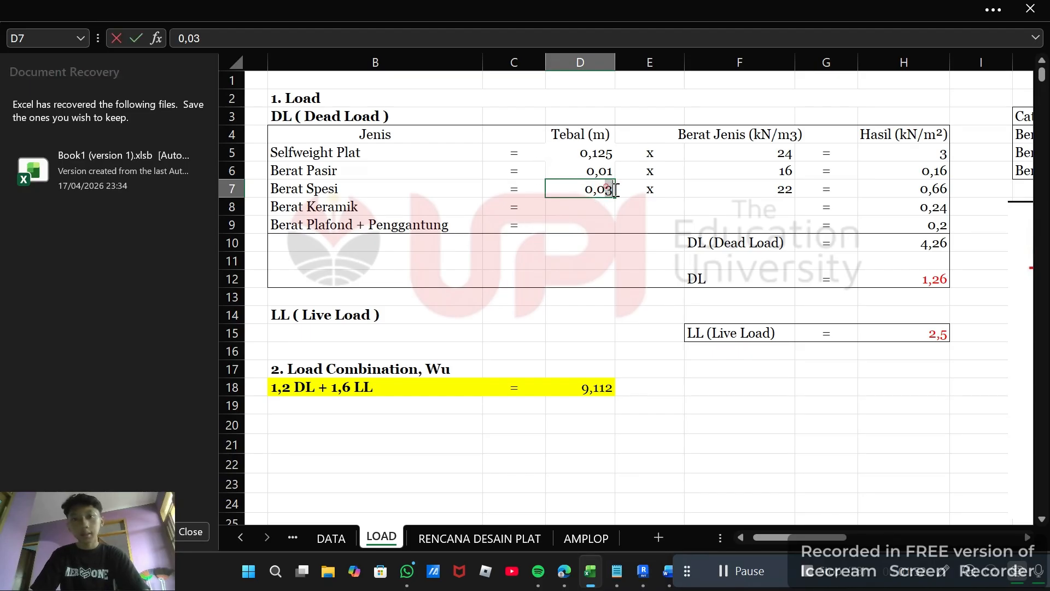
pyautogui.doubleClick(608, 189)
pyautogui.write('2')
pyautogui.click(601, 223)
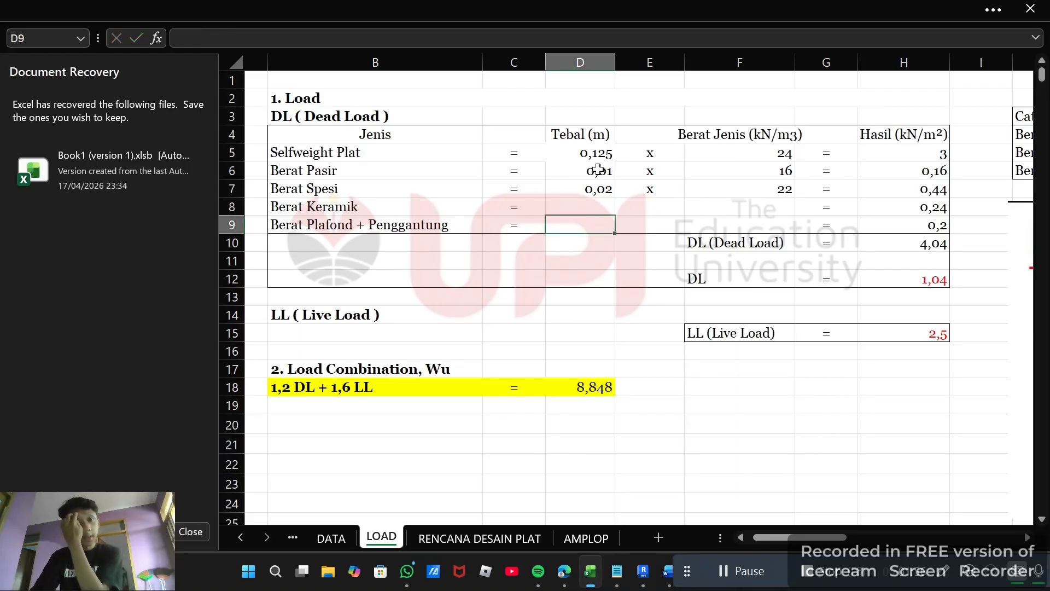
pyautogui.click(618, 313)
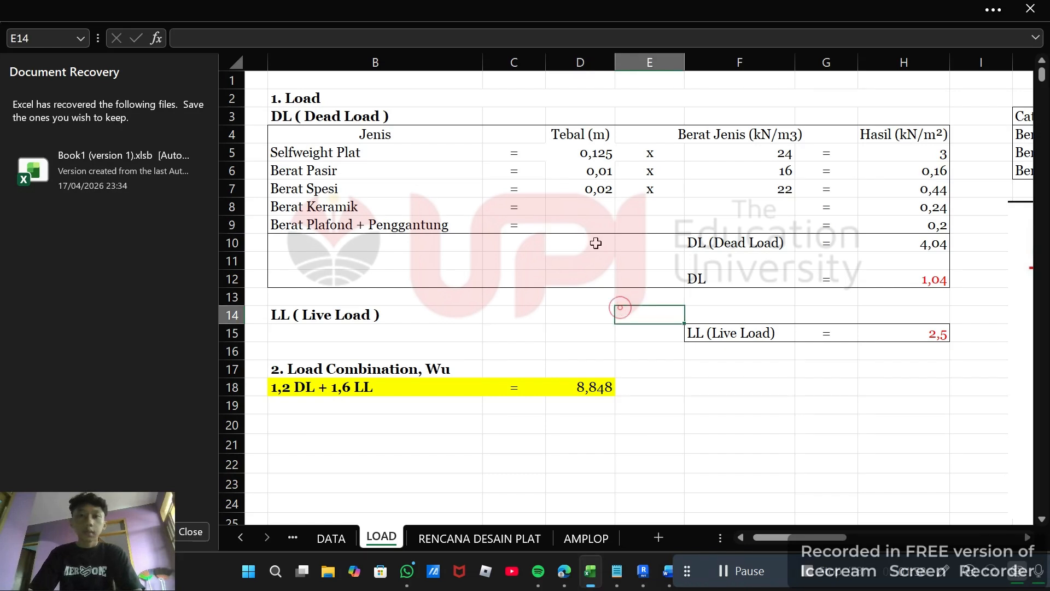
# Step: Check the Tebal (thickness) entries of Berat Pasir and Selfweight Plat
pyautogui.click(581, 179)
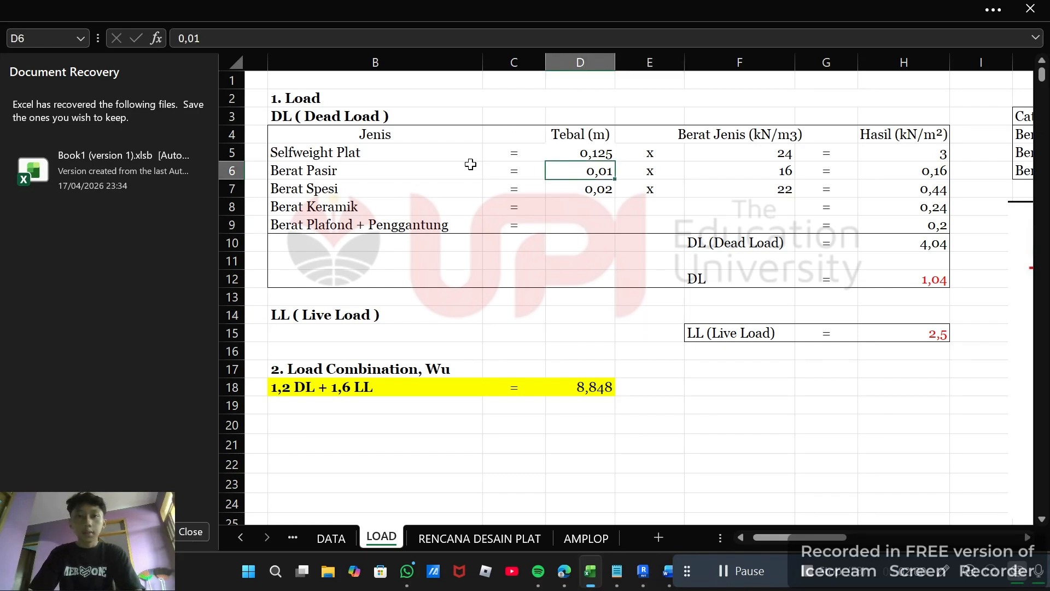
pyautogui.click(336, 155)
pyautogui.click(583, 151)
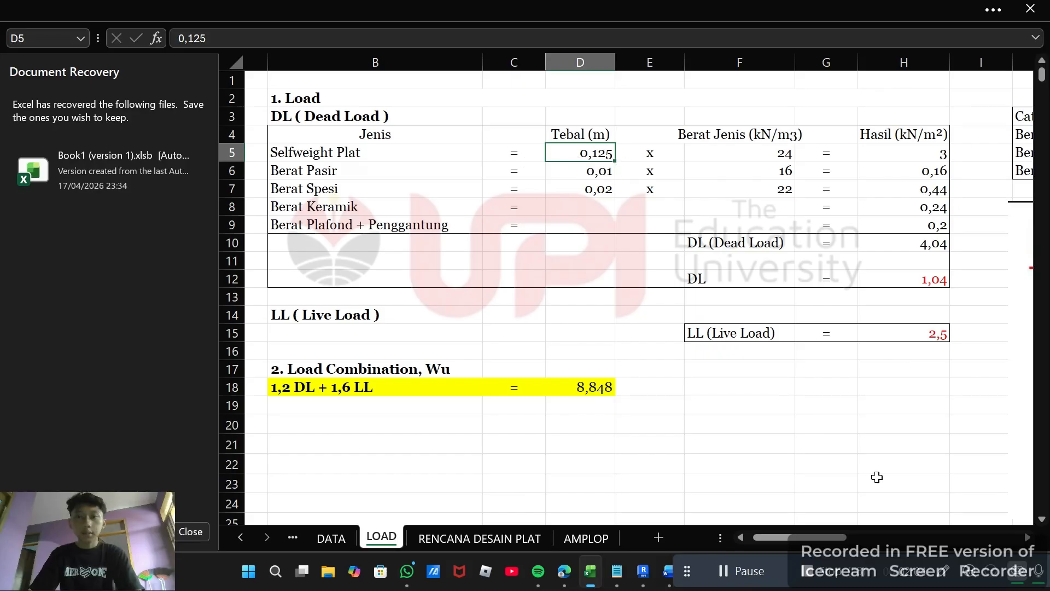
# Step: Examine the Berat Keramik and Berat Plafond + Penggantung rows across their Tebal, Berat Jenis and Hasil cells
pyautogui.moveTo(822, 546)
pyautogui.mouseDown()
pyautogui.moveTo(831, 547)
pyautogui.moveTo(821, 548)
pyautogui.mouseUp()
pyautogui.click(344, 218)
pyautogui.click(373, 210)
pyautogui.click(413, 227)
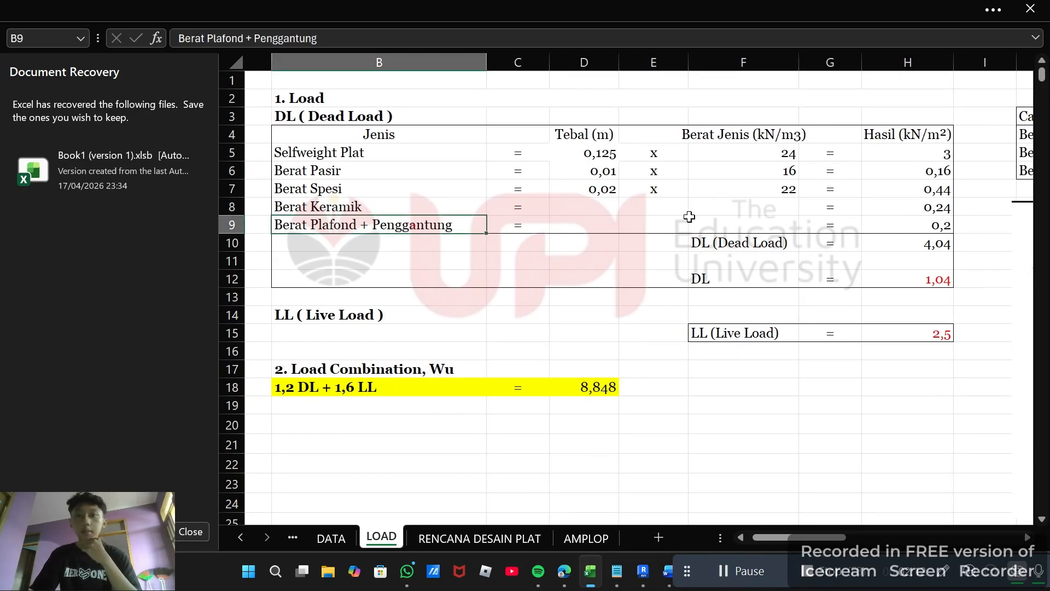
pyautogui.moveTo(589, 206); pyautogui.dragTo(776, 218)
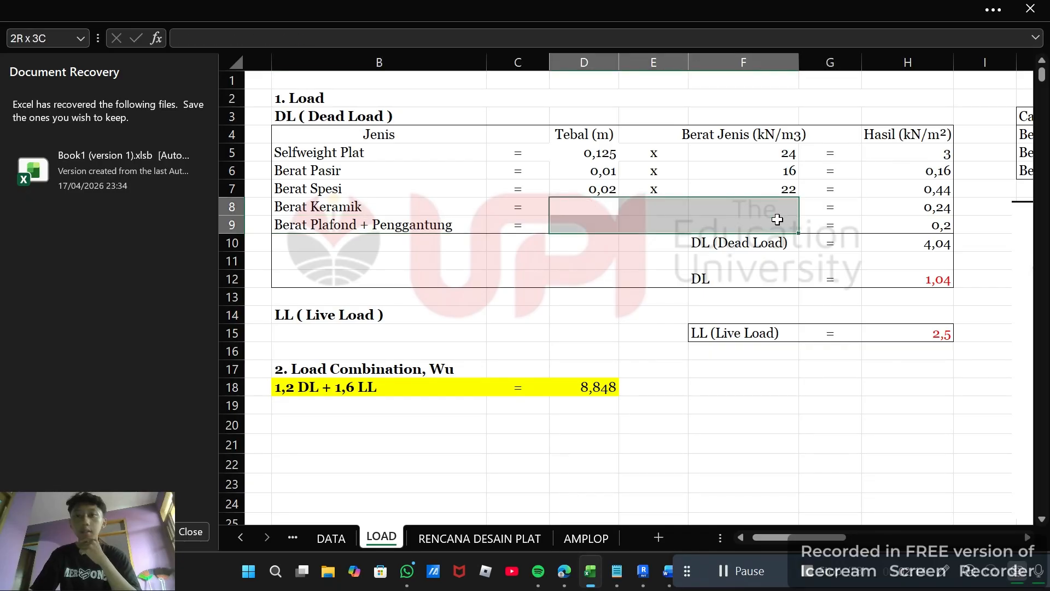
pyautogui.moveTo(843, 526); pyautogui.dragTo(849, 519)
pyautogui.click(848, 203)
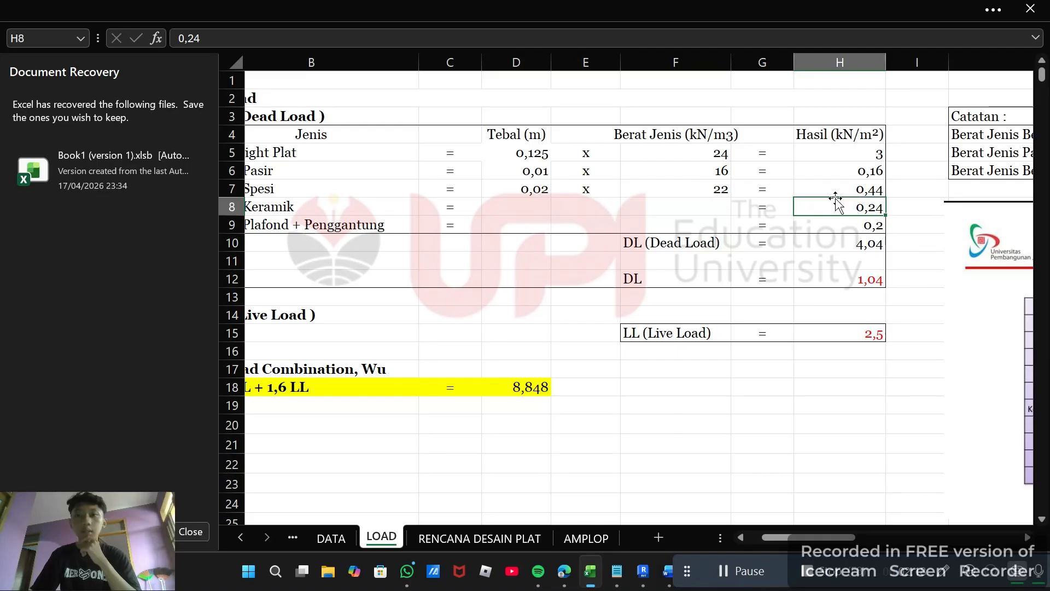
pyautogui.click(839, 223)
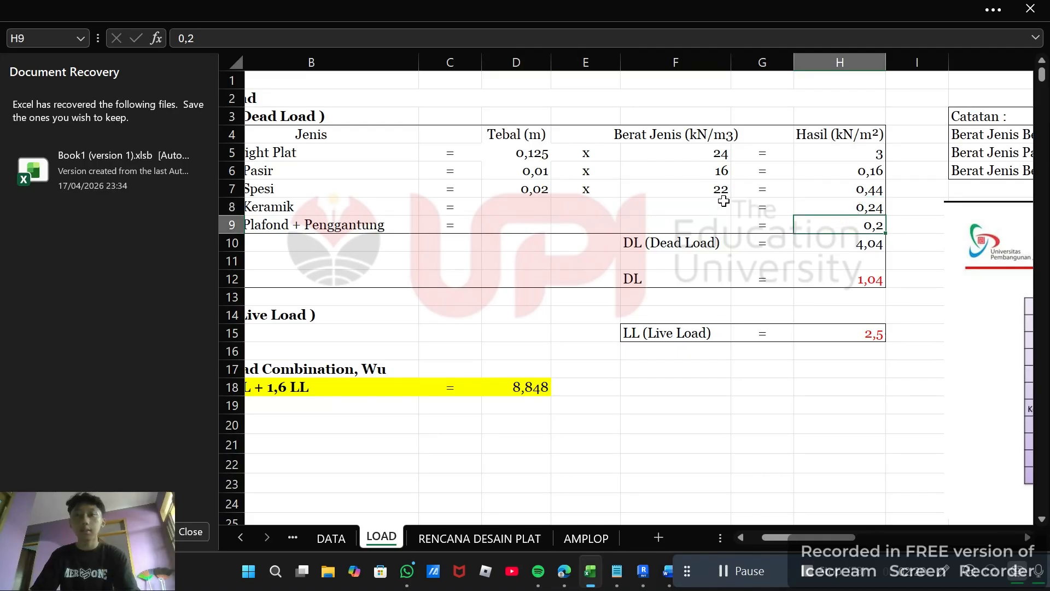
# Step: Recheck the Tebal and Berat Jenis cells of the Berat Keramik and Berat Plafond + Penggantung rows
pyautogui.click(660, 209)
pyautogui.click(518, 203)
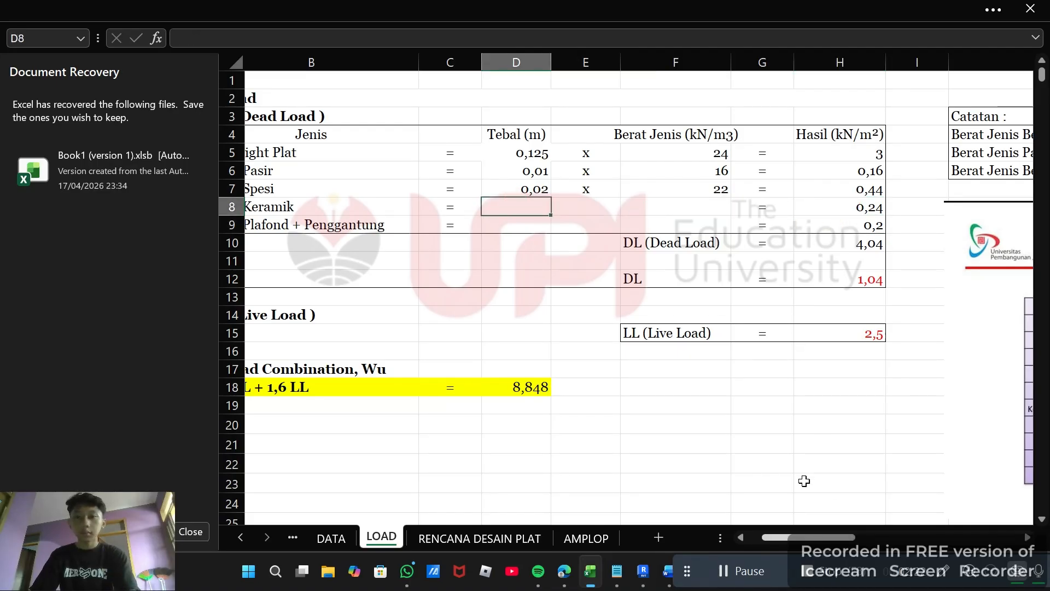
pyautogui.moveTo(524, 205); pyautogui.dragTo(705, 225)
pyautogui.click(542, 212)
pyautogui.click(679, 204)
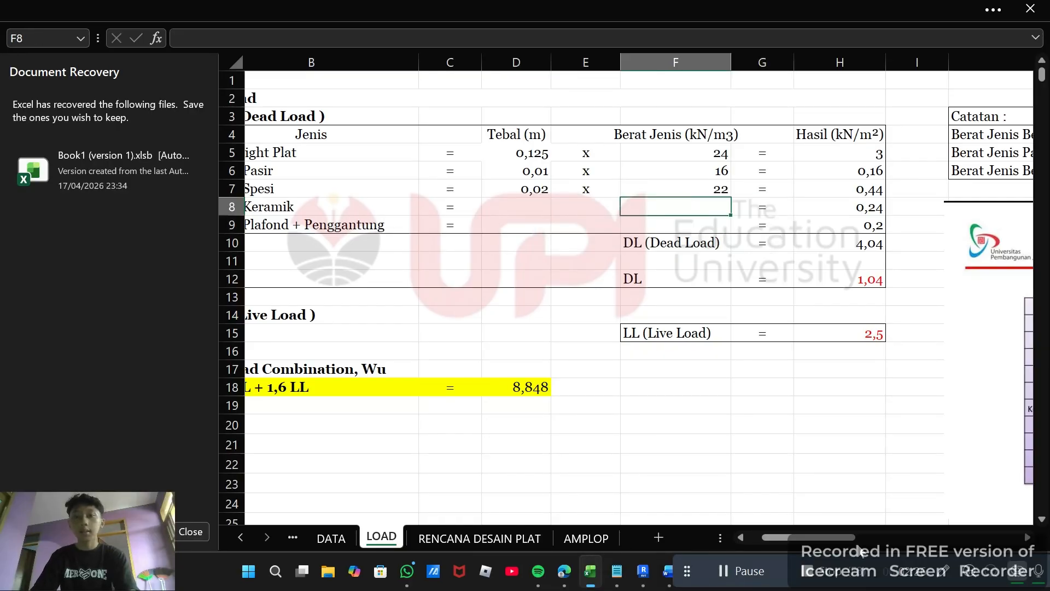
# Step: Review the Berat Jenis (unit weight) entries for Selfweight Plat, Berat Pasir and Berat Spesi
pyautogui.moveTo(841, 539); pyautogui.dragTo(864, 546)
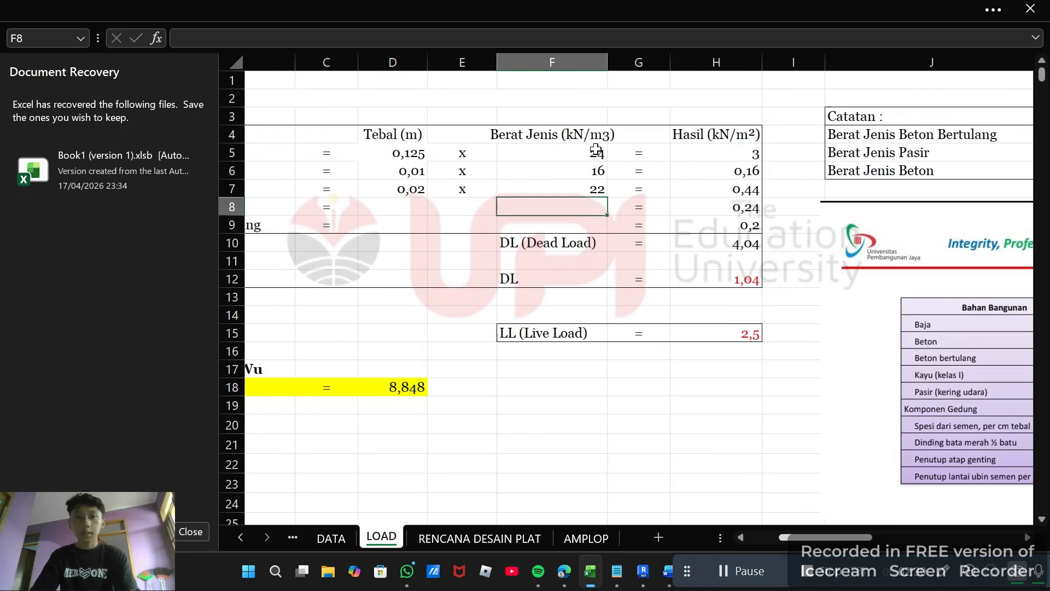
pyautogui.click(422, 152)
pyautogui.click(499, 156)
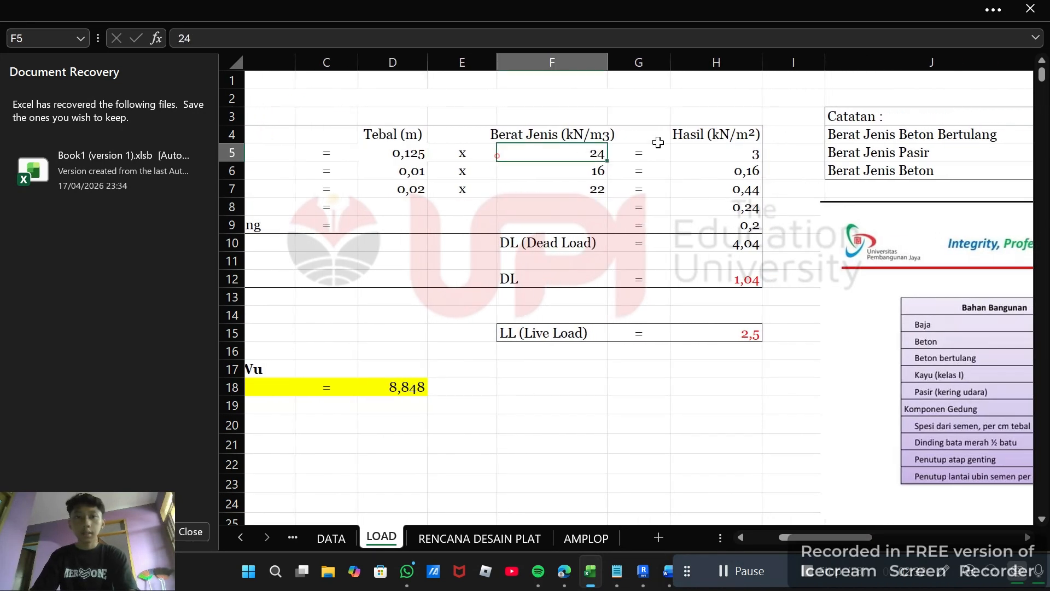
pyautogui.click(566, 172)
pyautogui.click(574, 151)
pyautogui.moveTo(823, 539); pyautogui.dragTo(793, 539)
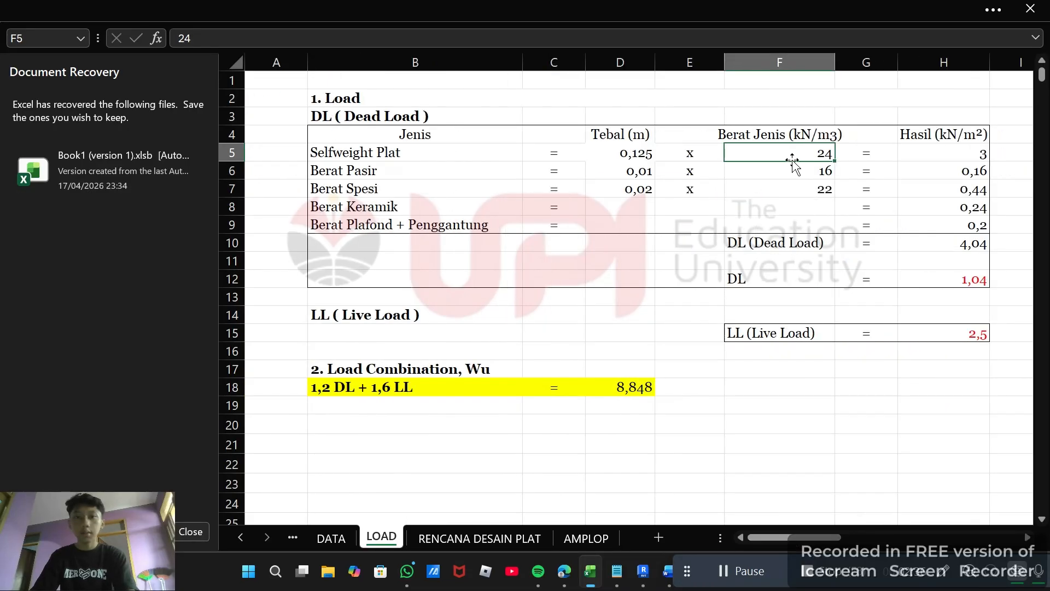
pyautogui.click(796, 175)
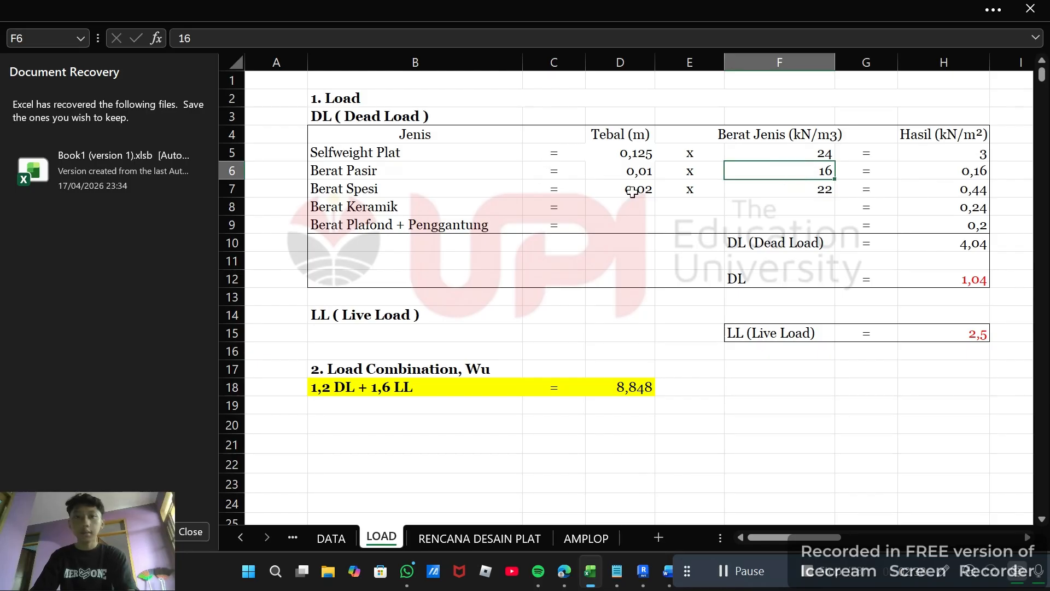
pyautogui.click(792, 192)
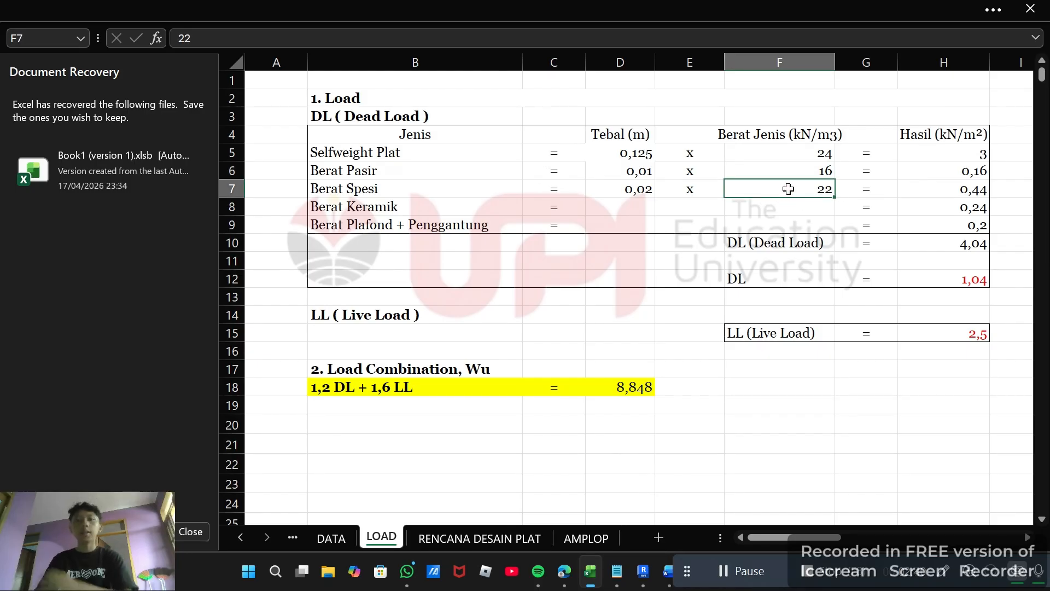
# Step: Review the Catatan unit weights, the Hasil values of the load rows and the DL (Dead Load) sum
pyautogui.hscroll(5, 782, 520)
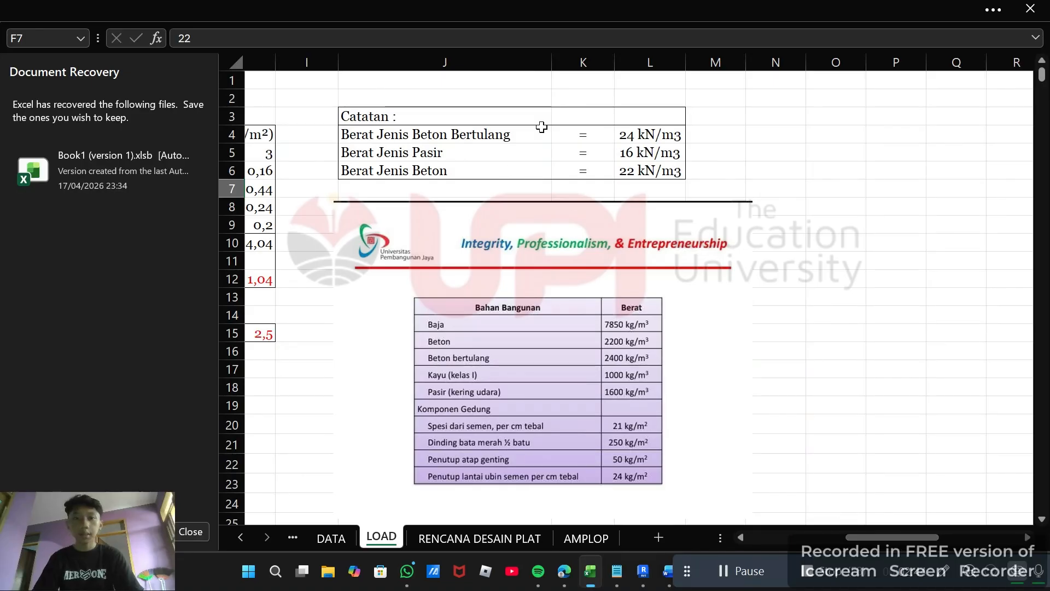
pyautogui.hscroll(-6, 940, 544)
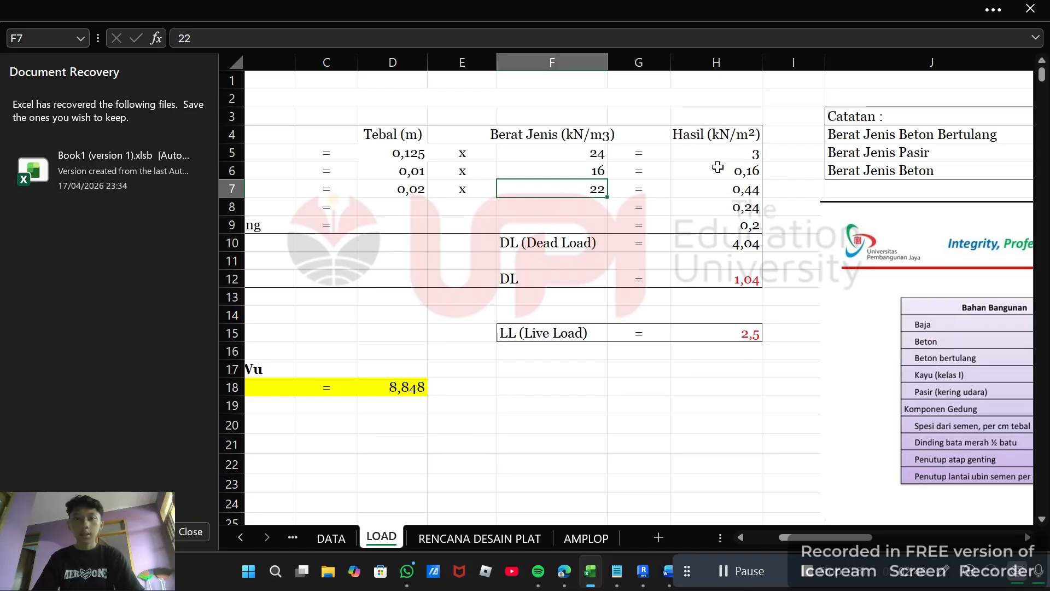
pyautogui.moveTo(723, 150); pyautogui.dragTo(711, 242)
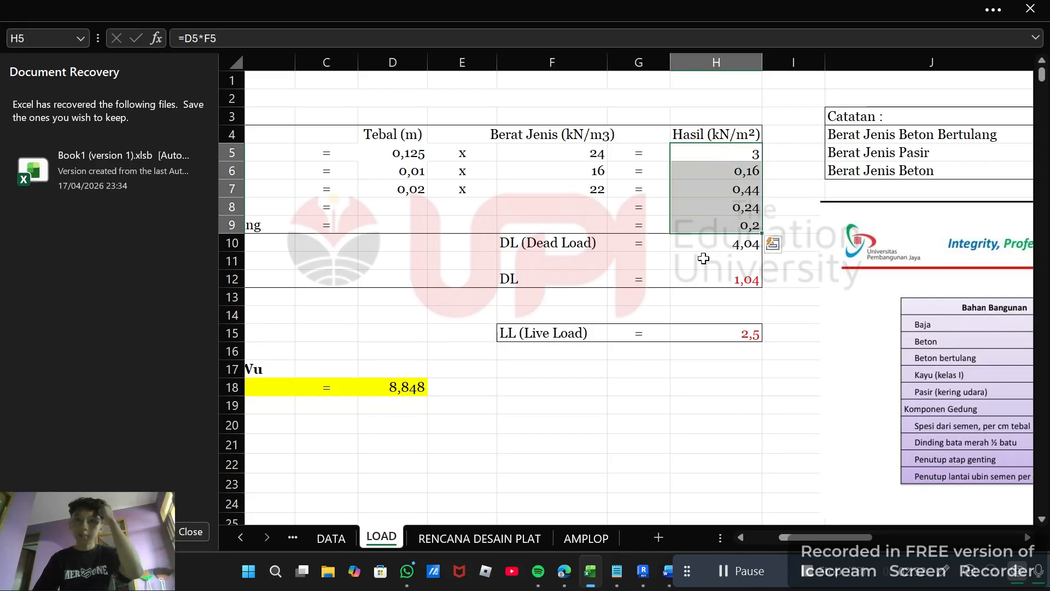
pyautogui.click(707, 246)
pyautogui.click(563, 243)
pyautogui.click(714, 242)
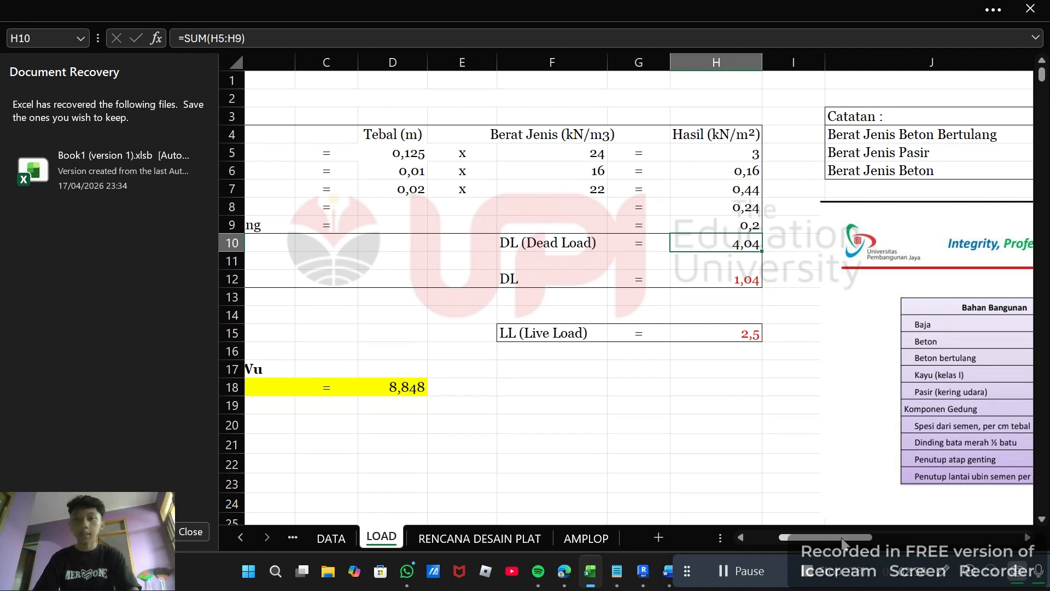
# Step: Check the LL (Live Load) value against the Kegunaan Bangunan reference table on the LOAD sheet
pyautogui.moveTo(842, 537); pyautogui.dragTo(810, 537)
pyautogui.scroll(-1, 671, 391)
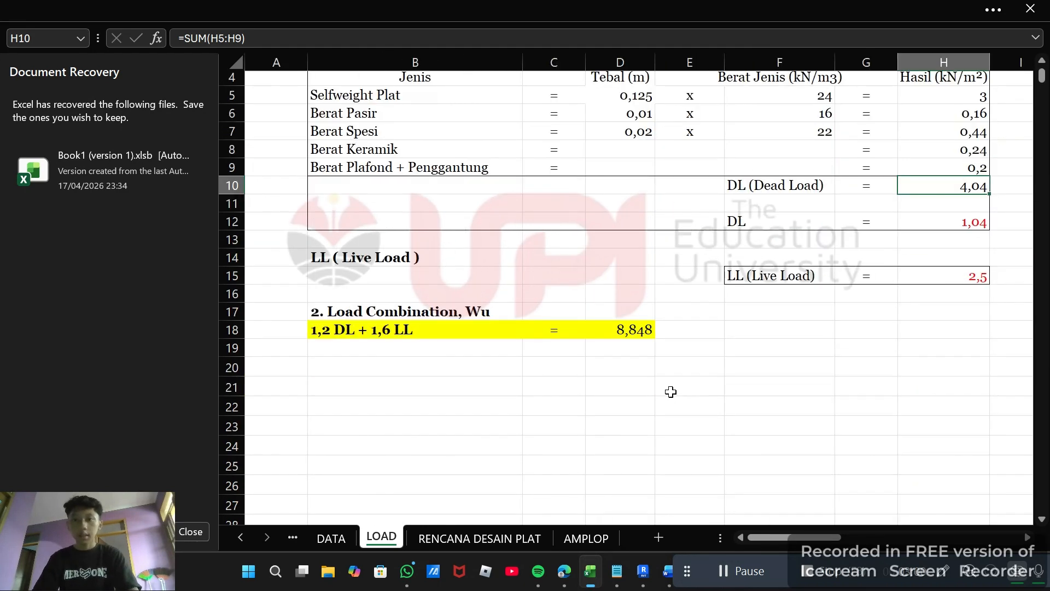
pyautogui.click(878, 283)
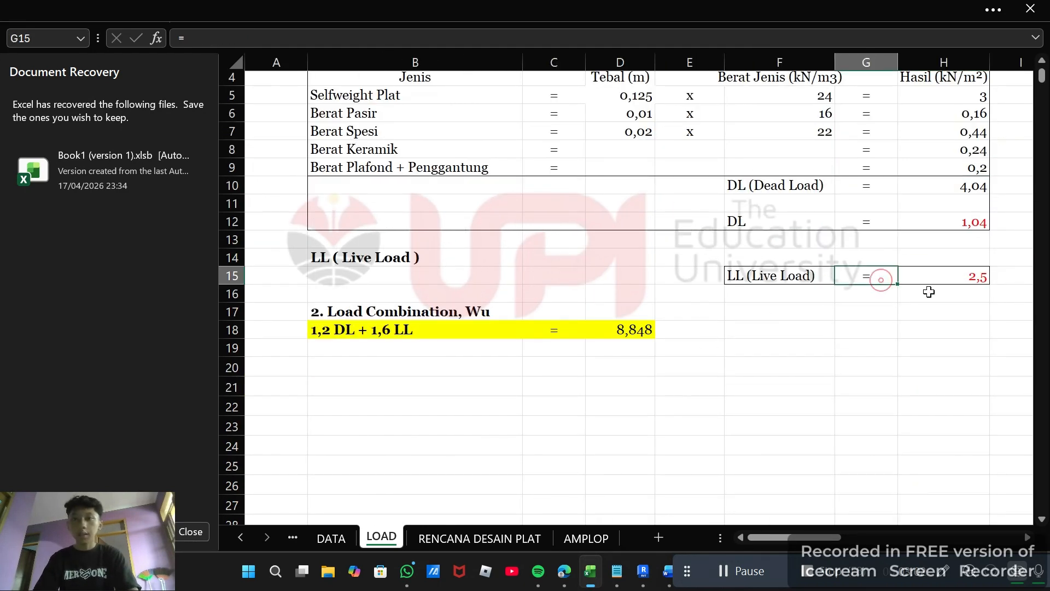
pyautogui.click(930, 282)
pyautogui.moveTo(827, 542); pyautogui.dragTo(925, 542)
pyautogui.scroll(-1, 729, 361)
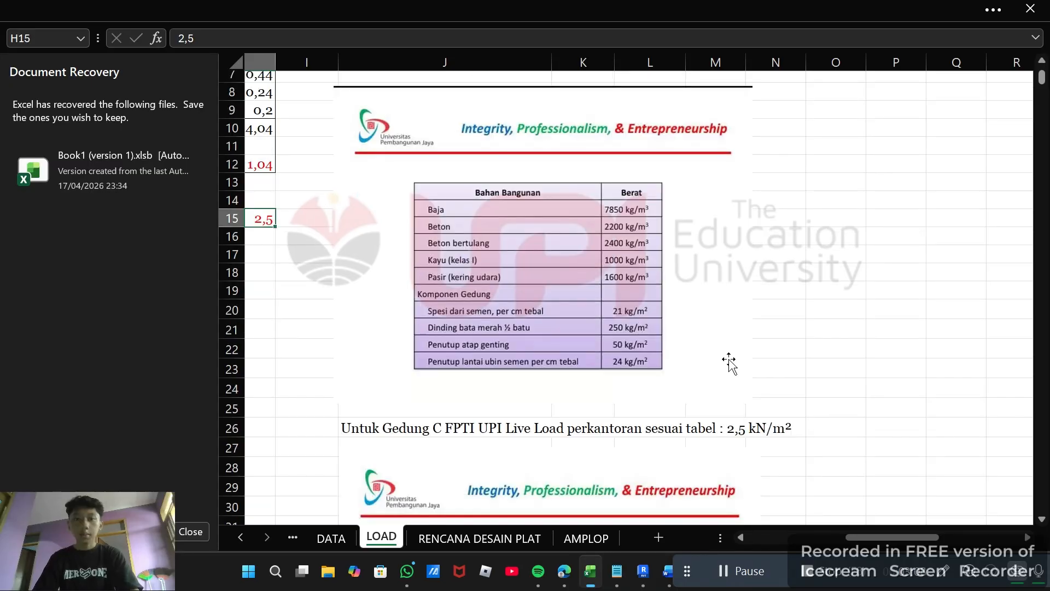
pyautogui.scroll(-6, 725, 359)
pyautogui.scroll(1, 725, 359)
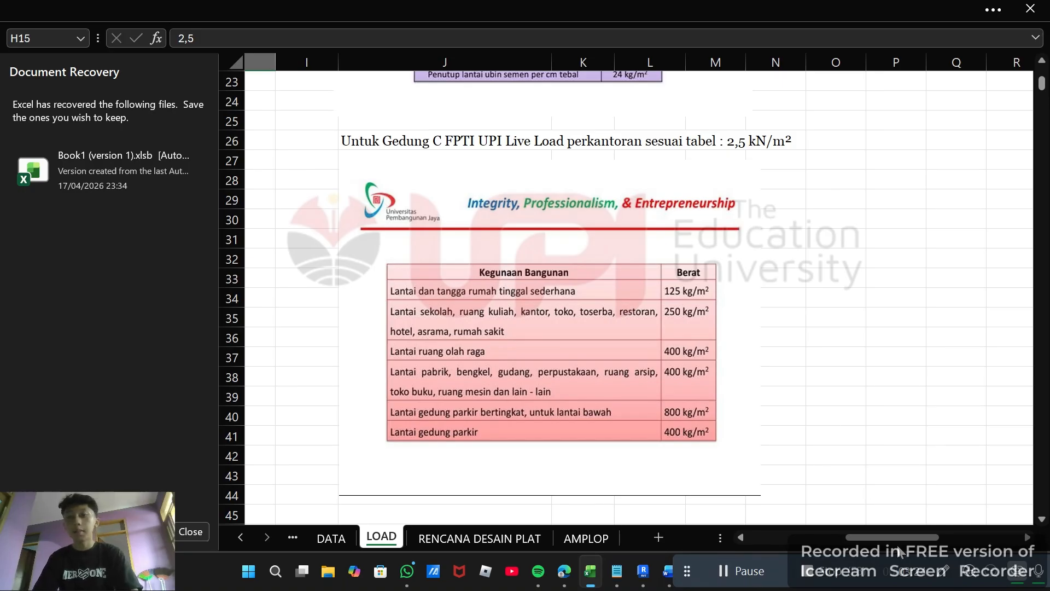
# Step: Examine the 1,2 DL + 1,6 LL load combination formula together with its dead load and live load source cells
pyautogui.moveTo(899, 549); pyautogui.dragTo(775, 524)
pyautogui.scroll(4, 704, 369)
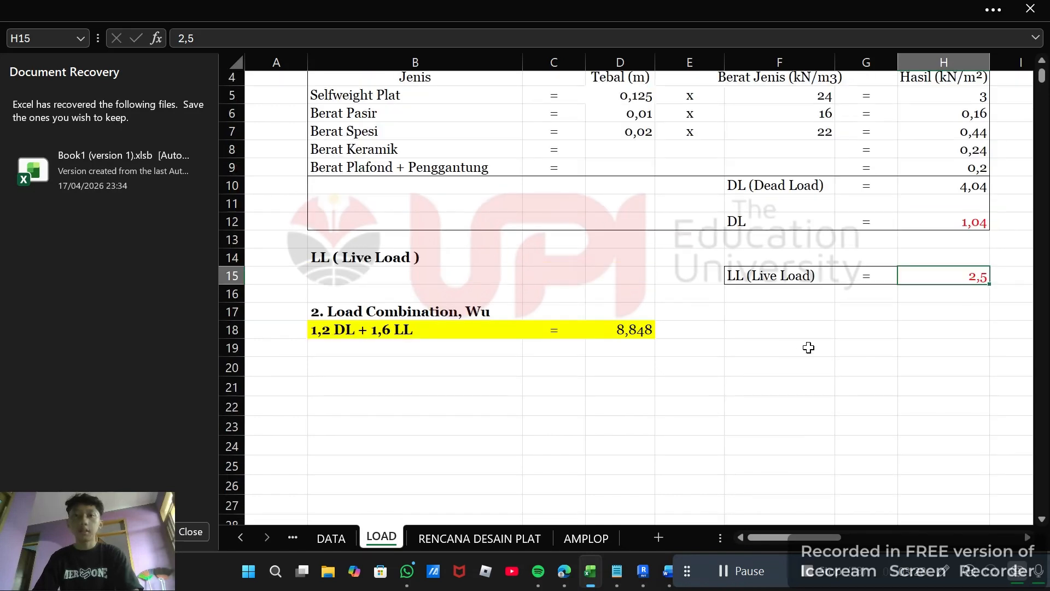
pyautogui.click(971, 183)
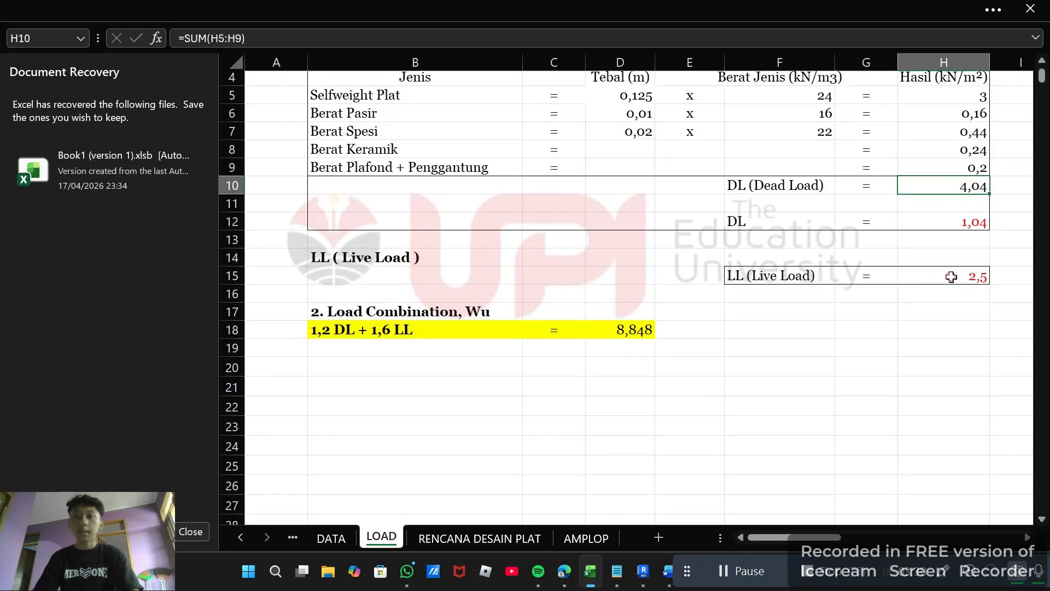
pyautogui.click(948, 277)
pyautogui.click(381, 334)
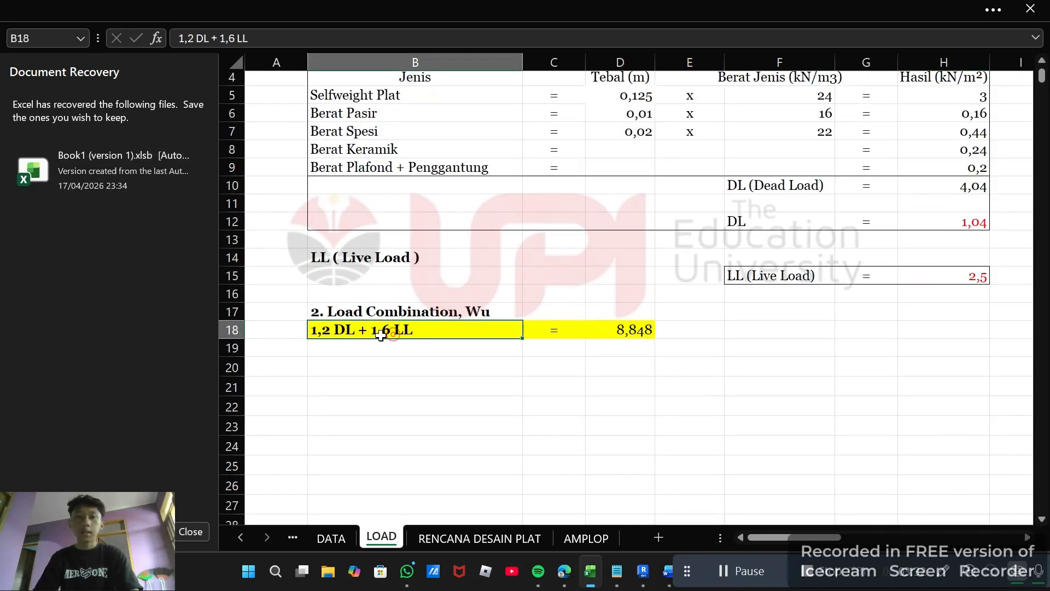
pyautogui.click(641, 328)
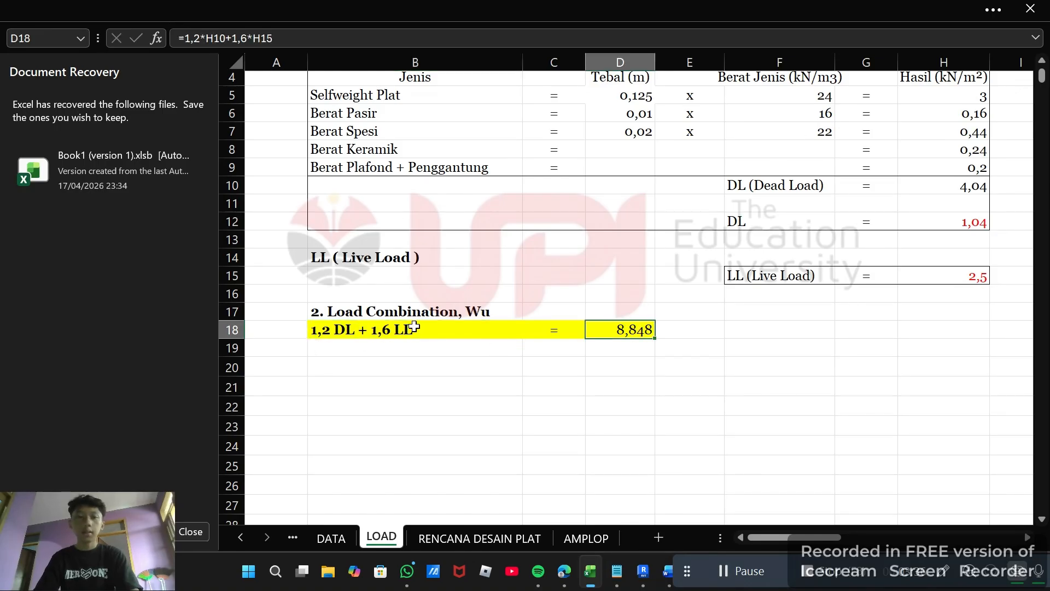
pyautogui.click(359, 327)
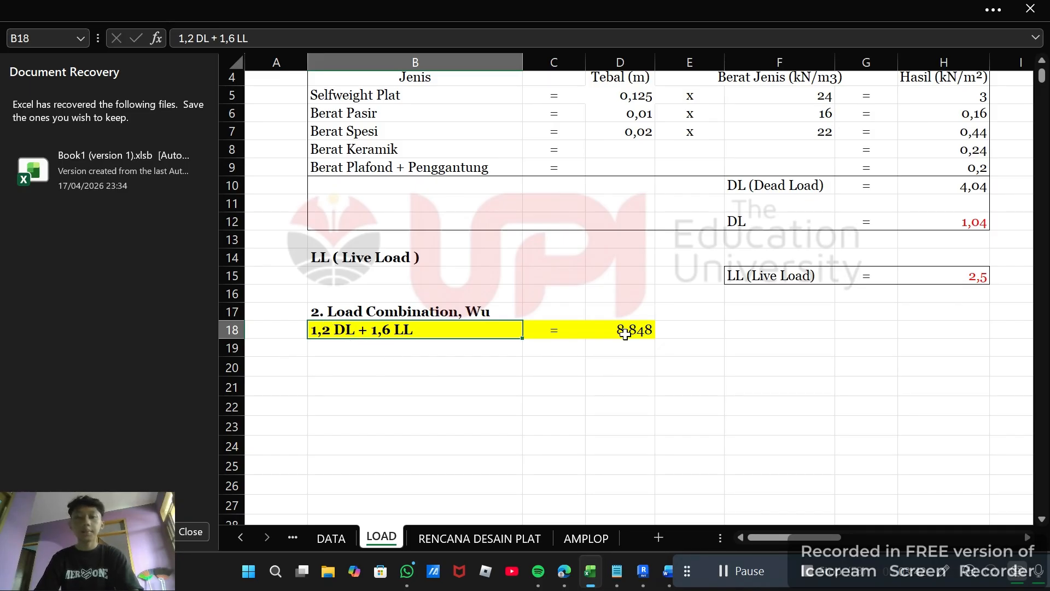
pyautogui.click(609, 330)
pyautogui.scroll(1, 534, 278)
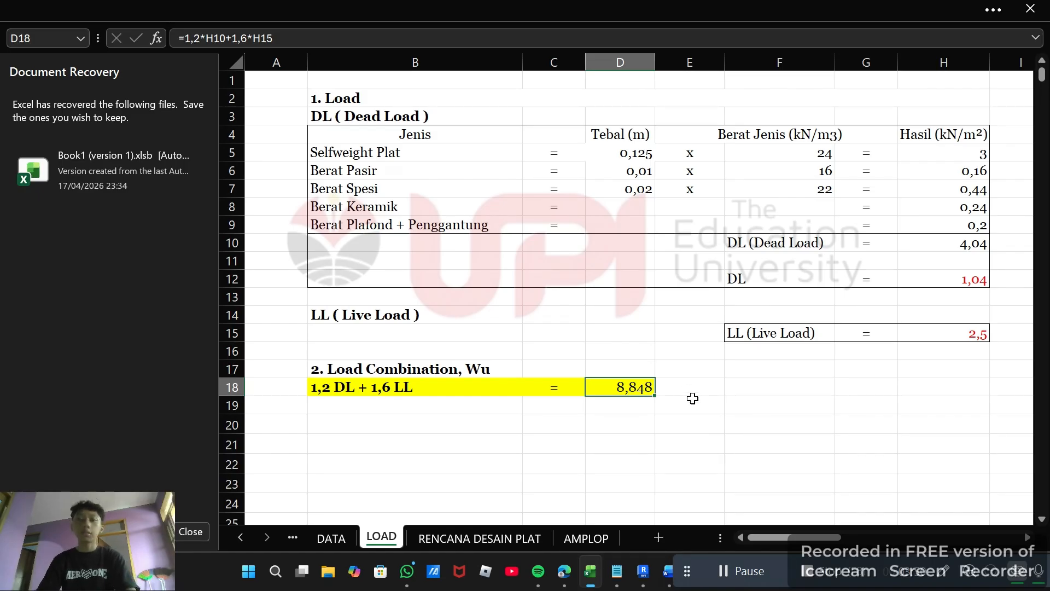
# Step: Switch to the Notepad outline and highlight the item "menganalisis gaya dalam"
pyautogui.click(616, 570)
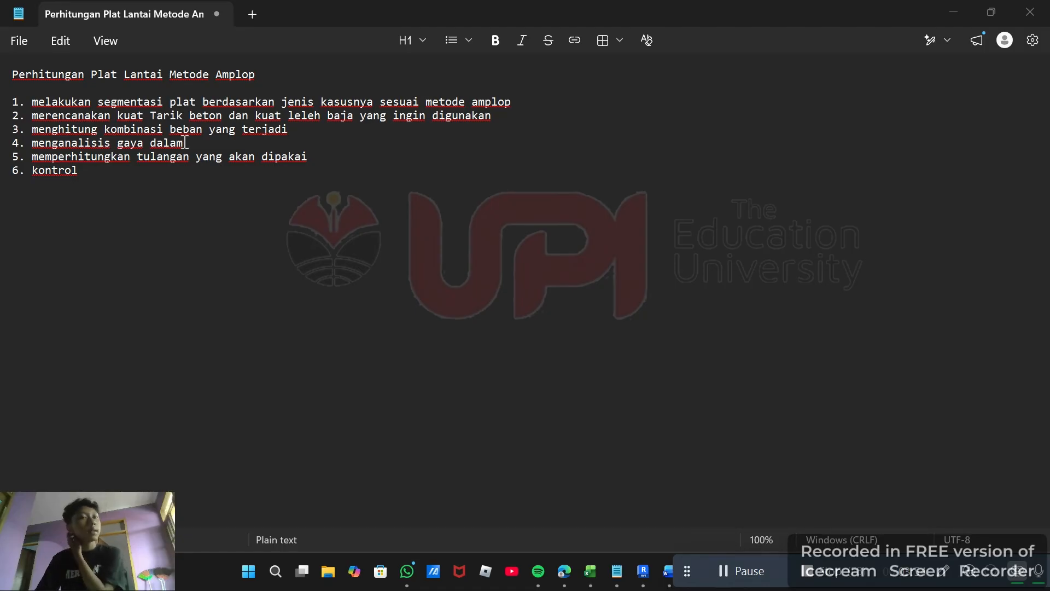
pyautogui.moveTo(195, 142); pyautogui.dragTo(28, 143)
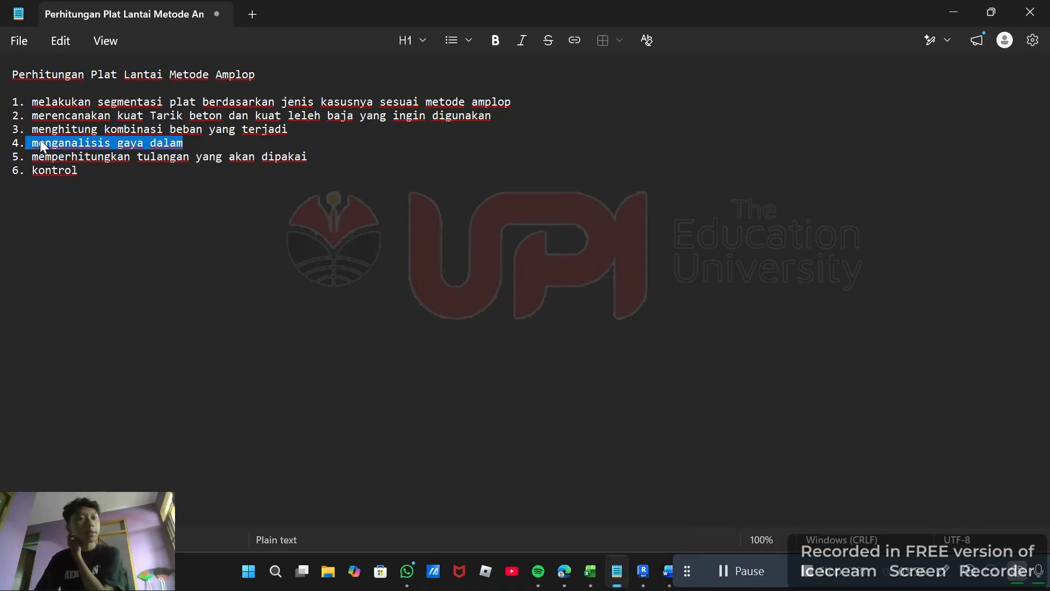
pyautogui.click(186, 140)
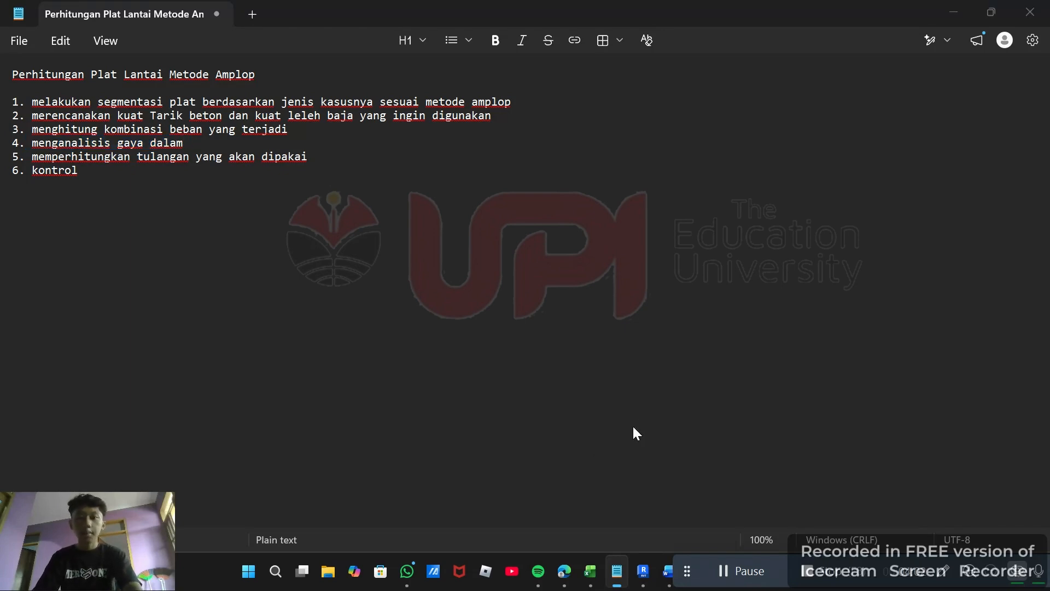
# Step: Return to the Excel workbook and review the DATA PLAT block of PLAT A1 on the RENCANA DESAIN PLAT sheet
pyautogui.hotkey('alt', 'Tab')
pyautogui.hotkey('alt', 'Tab')
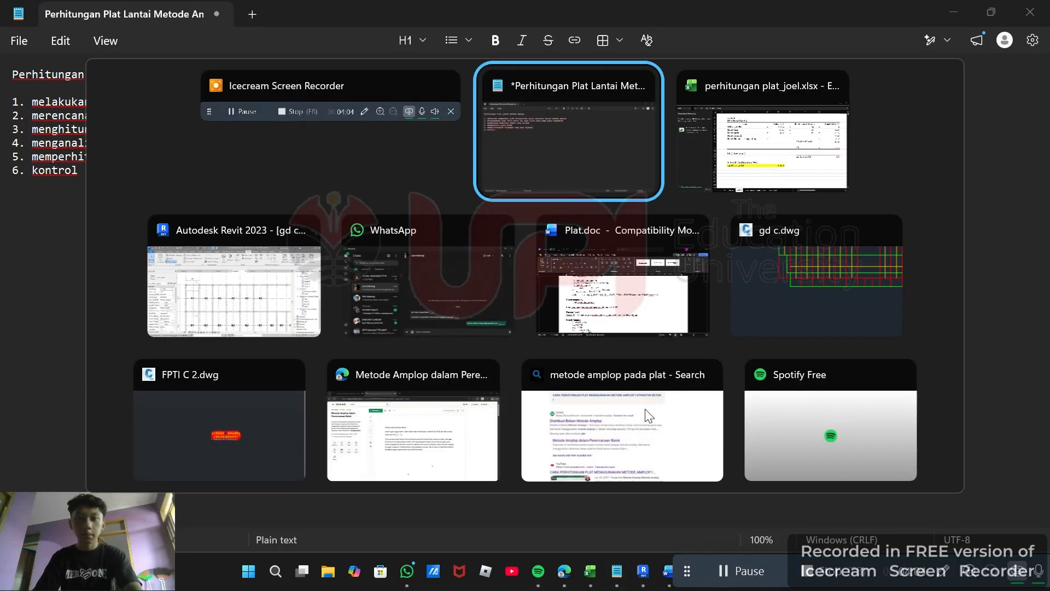
pyautogui.click(506, 539)
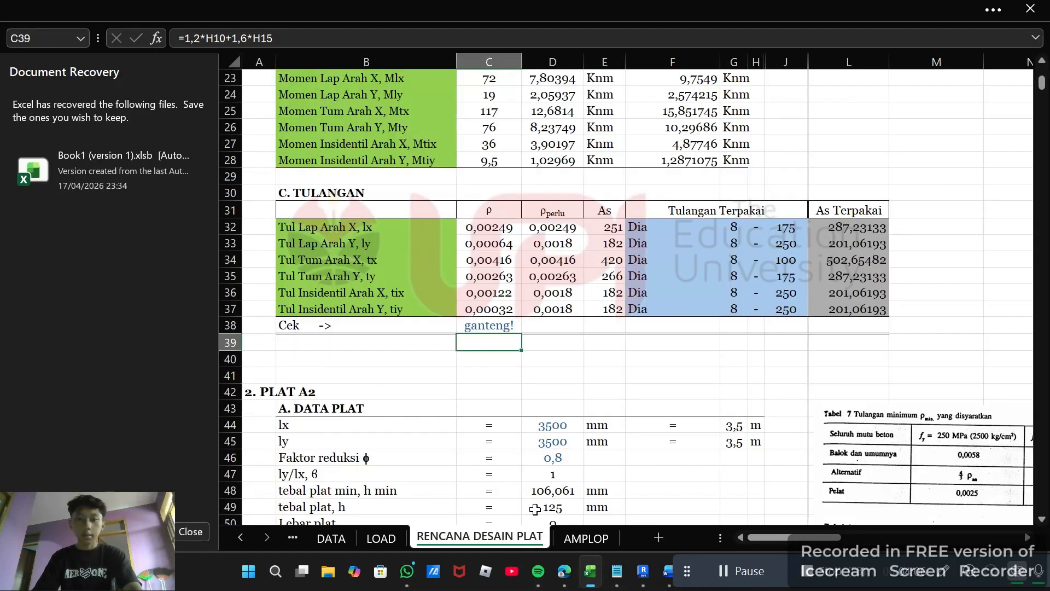
pyautogui.scroll(7, 654, 352)
pyautogui.scroll(1, 655, 352)
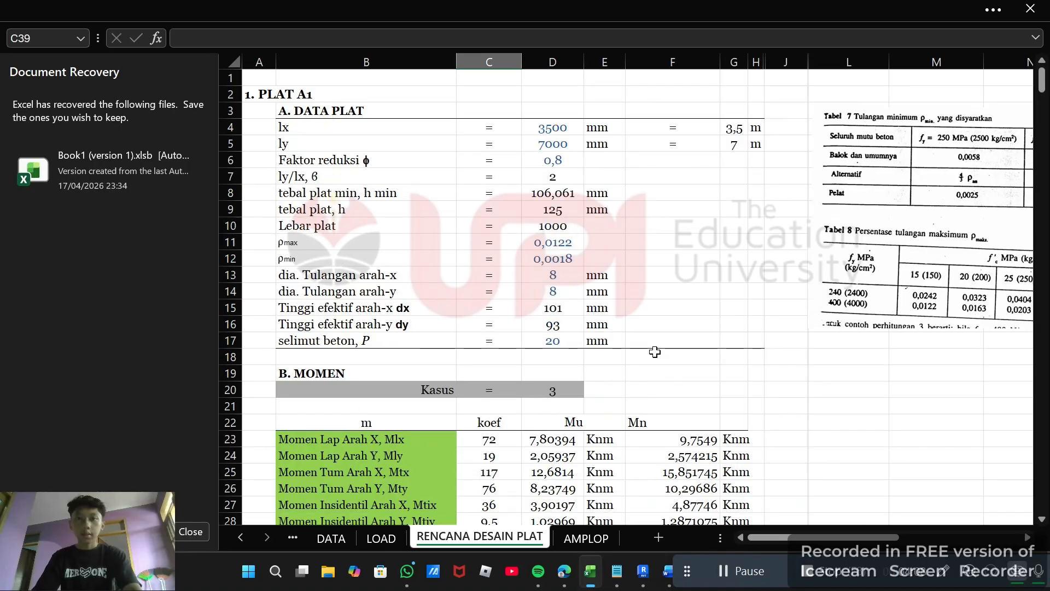
pyautogui.click(717, 141)
pyautogui.click(530, 111)
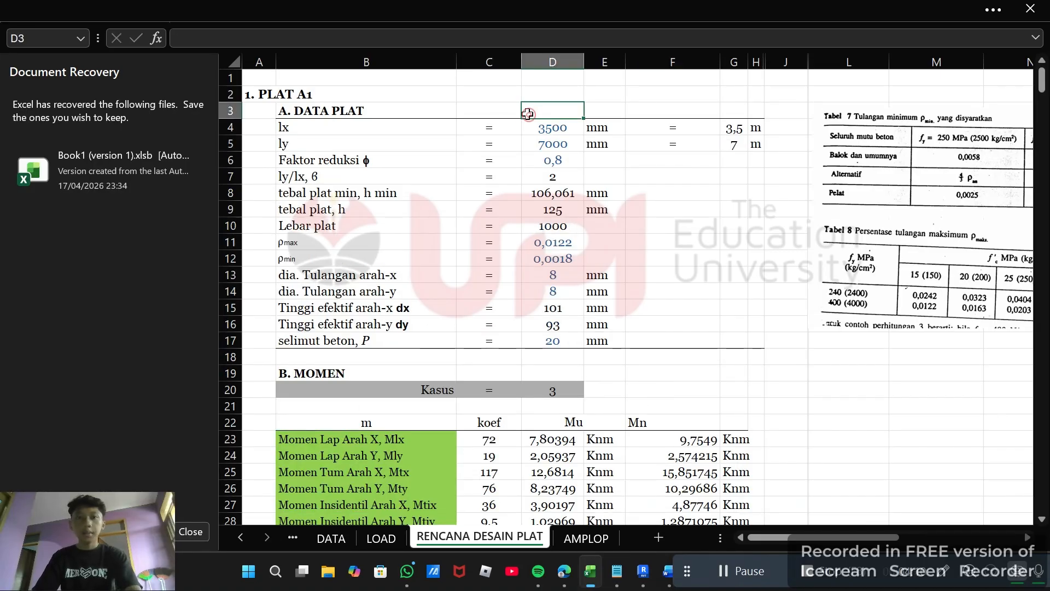
pyautogui.moveTo(380, 110); pyautogui.dragTo(748, 336)
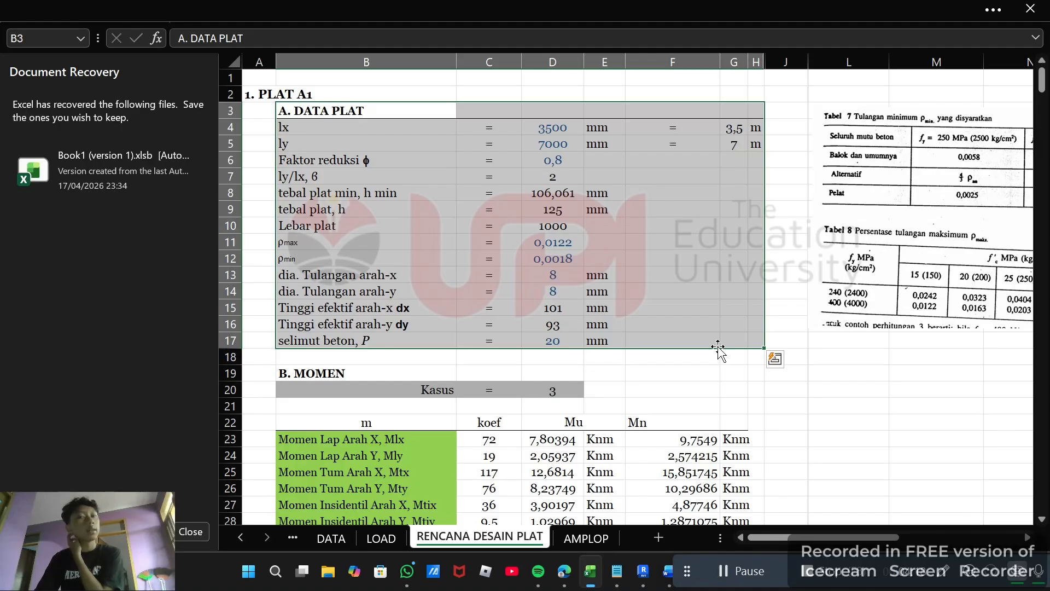
pyautogui.click(335, 93)
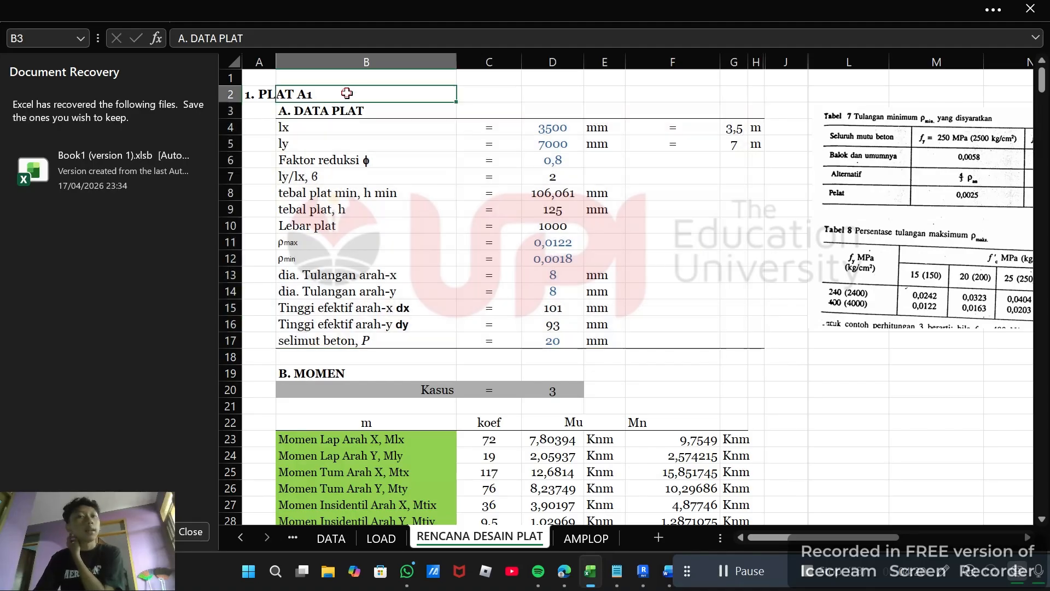
pyautogui.click(267, 95)
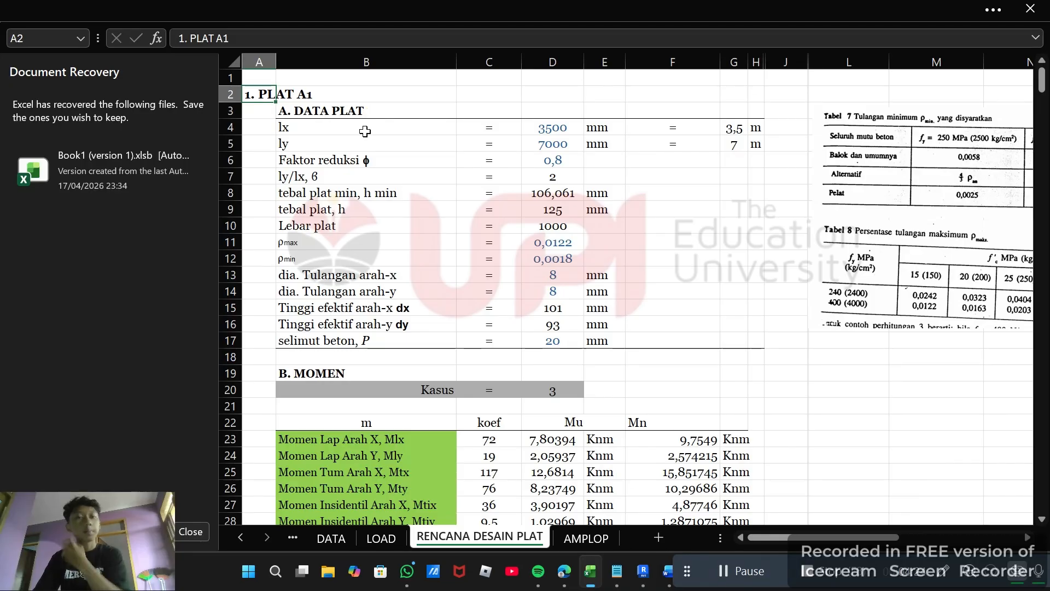
# Step: Switch to Revit and inspect slab A1 and its dimensions on the Level 2 floor plan
pyautogui.hotkey('alt', 'Tab')
pyautogui.hotkey('alt', 'Tab')
pyautogui.hotkey('alt', 'Tab')
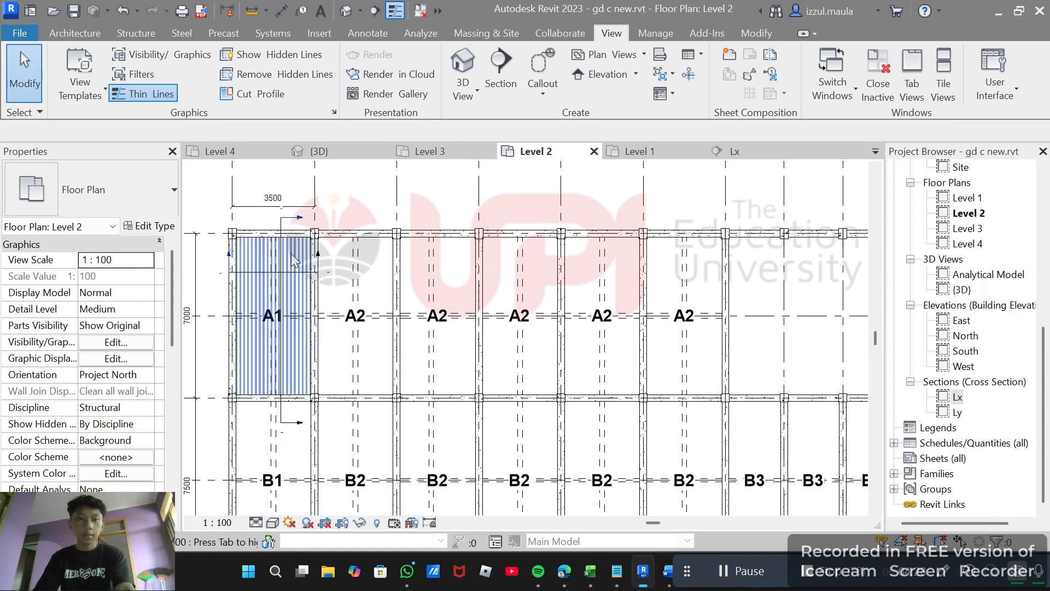
pyautogui.moveTo(356, 204); pyautogui.dragTo(452, 201)
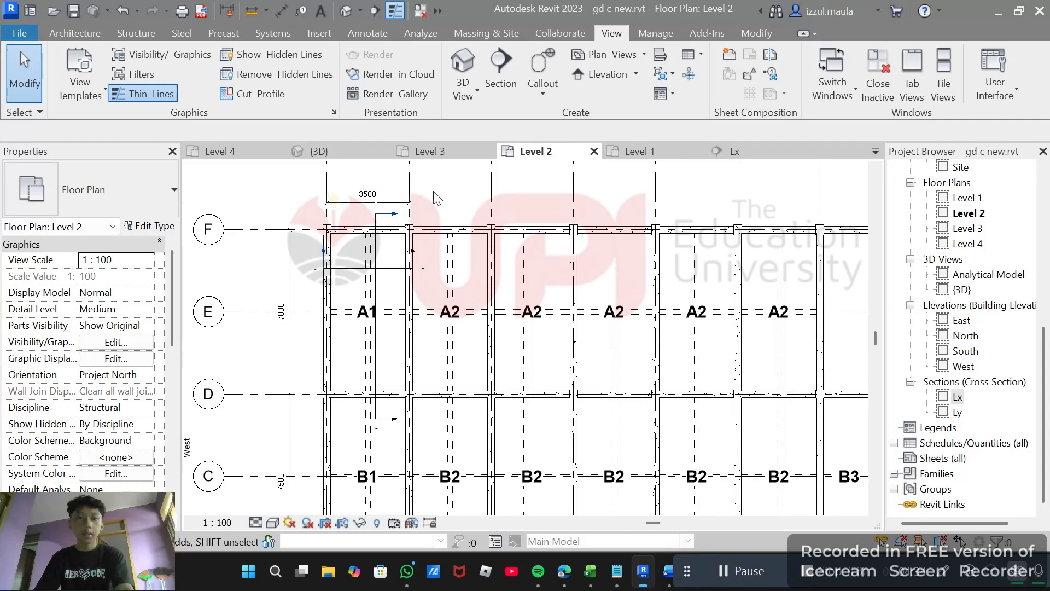
# Step: Go back to the Excel workbook and compare the lx and ly entries of PLAT A1 with the Revit plan
pyautogui.hotkey('alt', 'Tab')
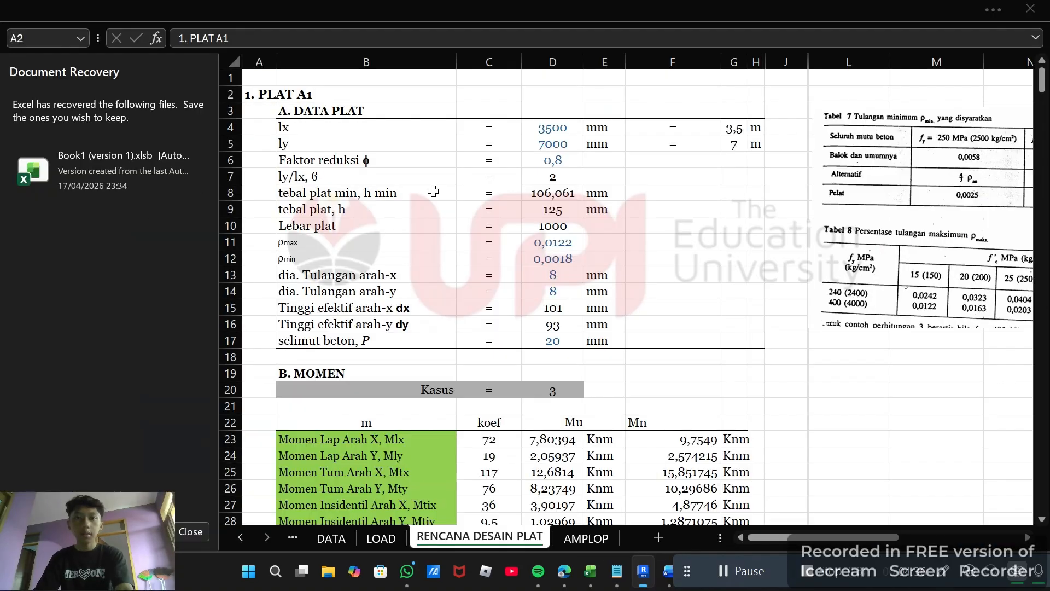
pyautogui.click(531, 127)
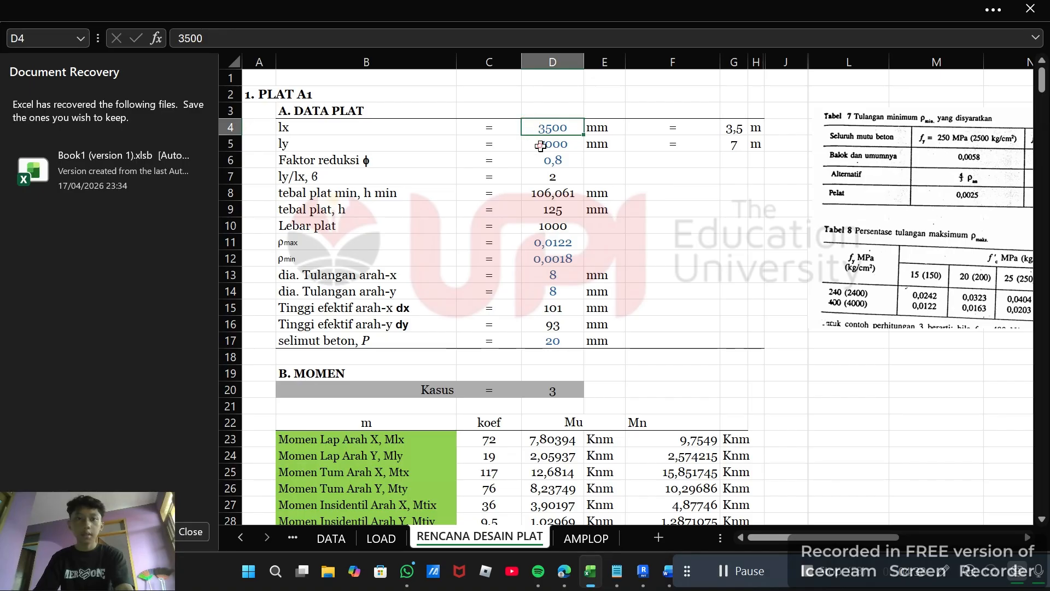
pyautogui.click(537, 144)
pyautogui.click(363, 131)
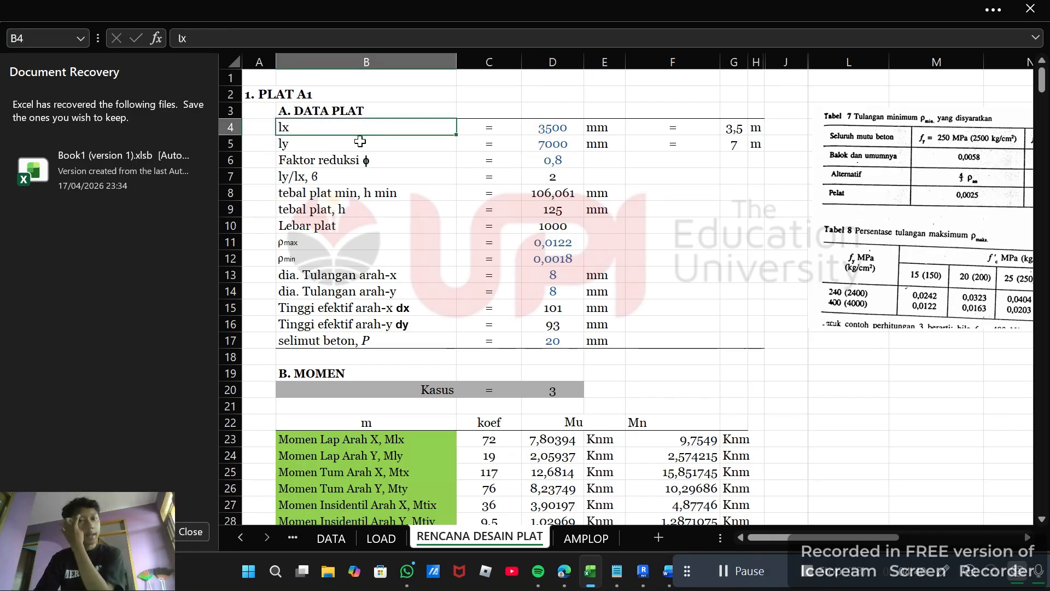
pyautogui.click(363, 137)
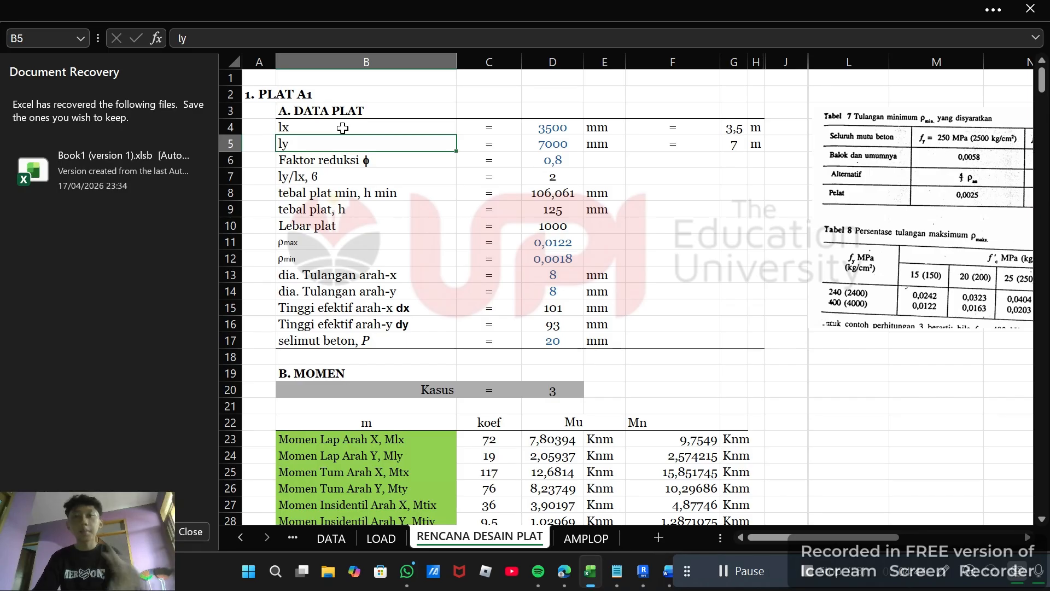
pyautogui.hotkey('alt', 'Tab')
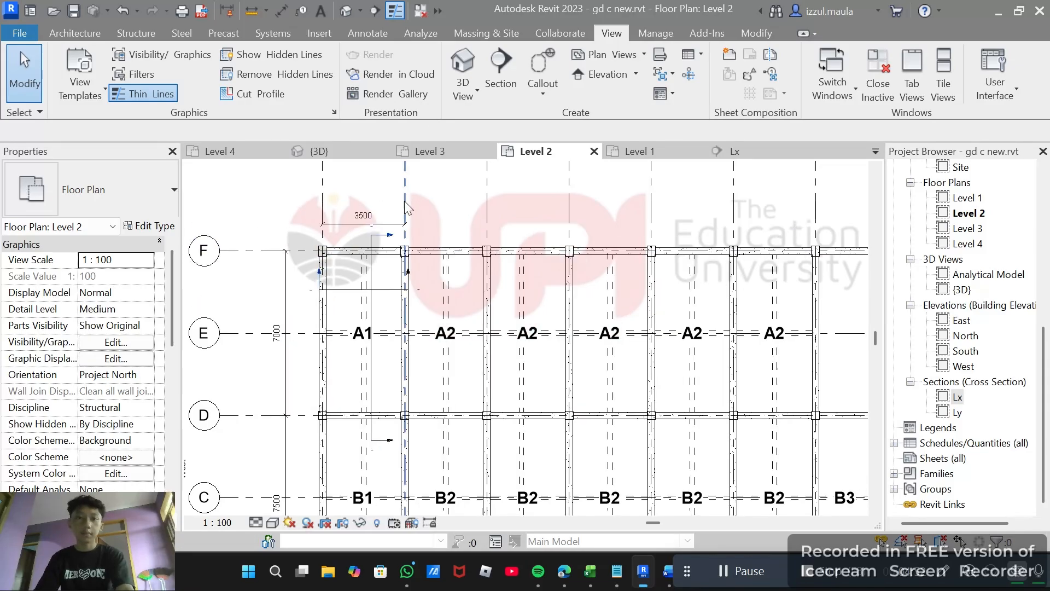
pyautogui.hotkey('alt', 'Tab')
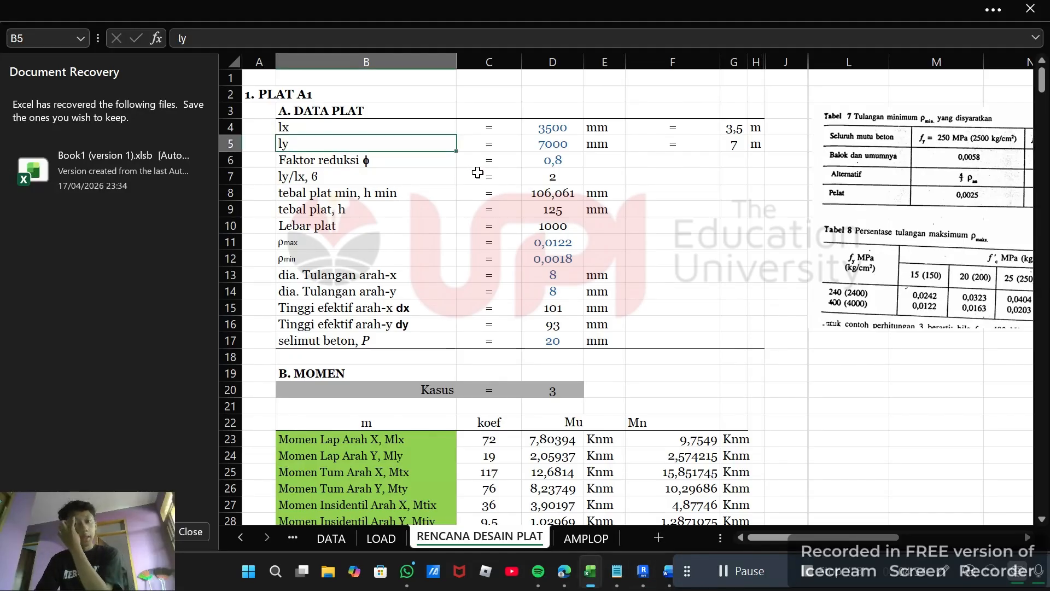
# Step: Check the Faktor reduksi entry and the ly/lx ratio formula in the PLAT A1 data
pyautogui.click(376, 161)
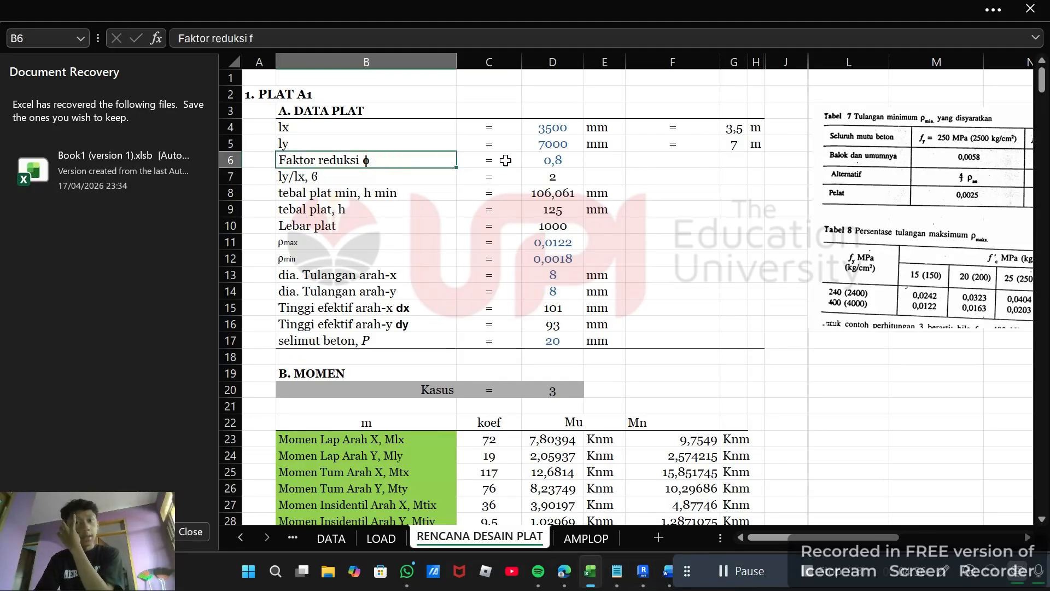
pyautogui.click(531, 158)
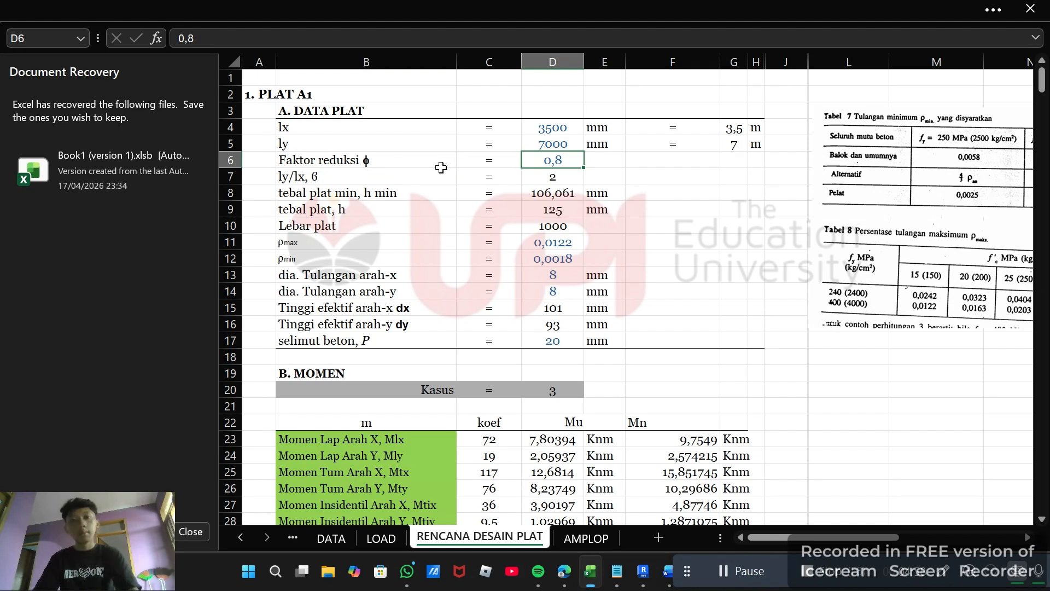
pyautogui.press('Left')
pyautogui.press('Left')
pyautogui.click(552, 159)
pyautogui.press('Down')
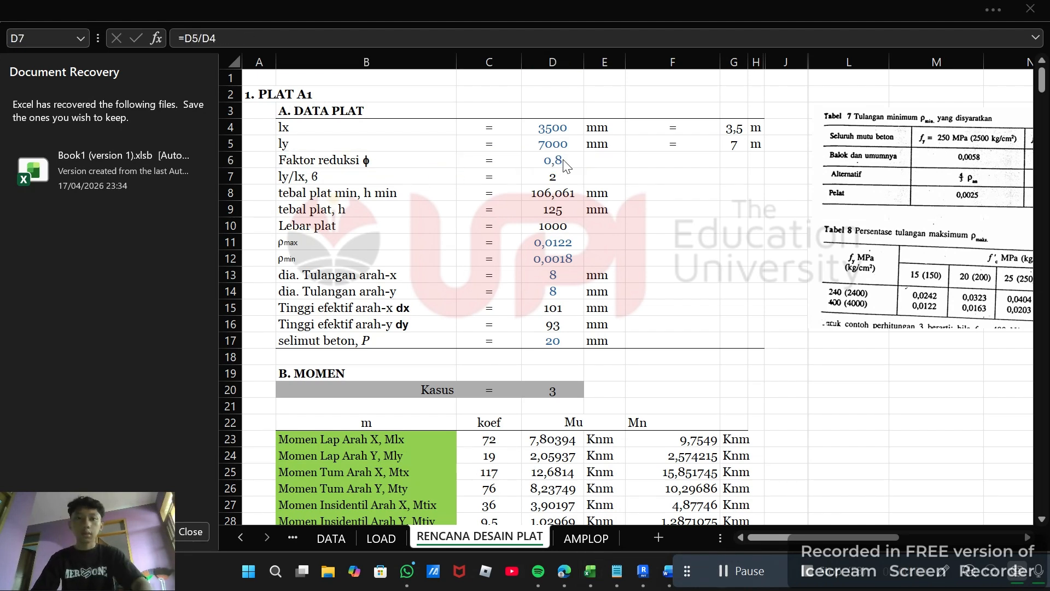
# Step: Recheck the reduction factor of PLAT A1 and examine how the ly/lx (β) row derives its ratio from the two spans
pyautogui.click(553, 160)
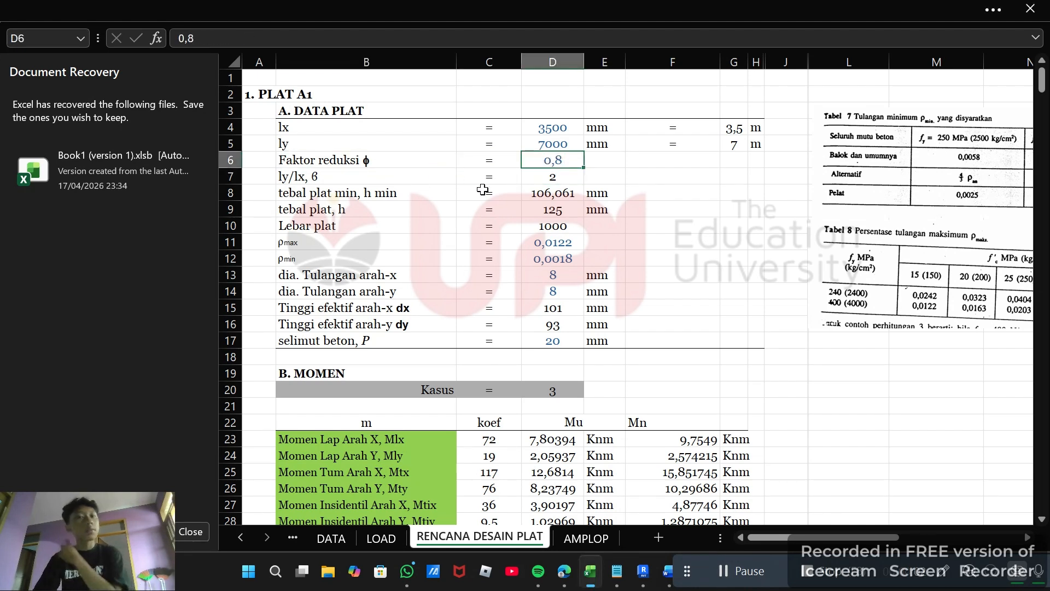
pyautogui.click(550, 179)
pyautogui.click(331, 183)
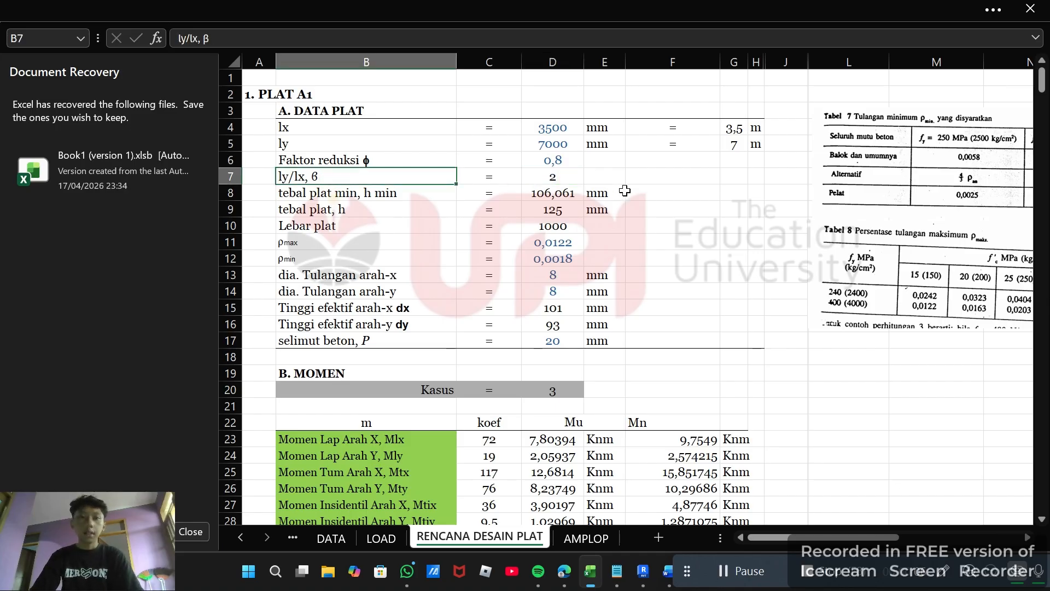
pyautogui.click(558, 179)
pyautogui.click(396, 171)
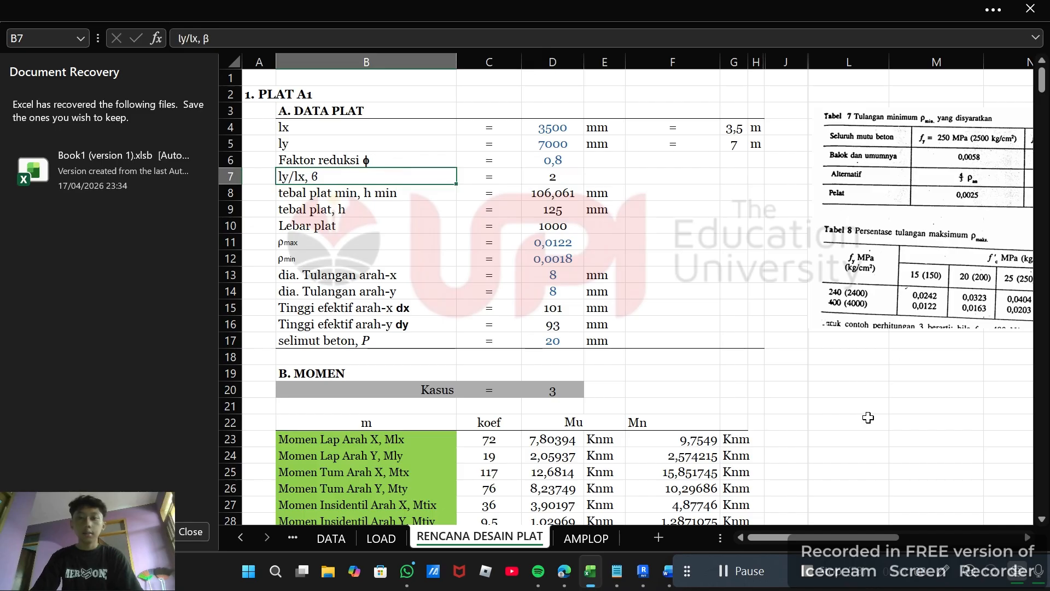
pyautogui.moveTo(855, 543)
pyautogui.mouseDown()
pyautogui.moveTo(867, 542)
pyautogui.moveTo(853, 541)
pyautogui.mouseUp()
pyautogui.click(542, 175)
pyautogui.click(325, 177)
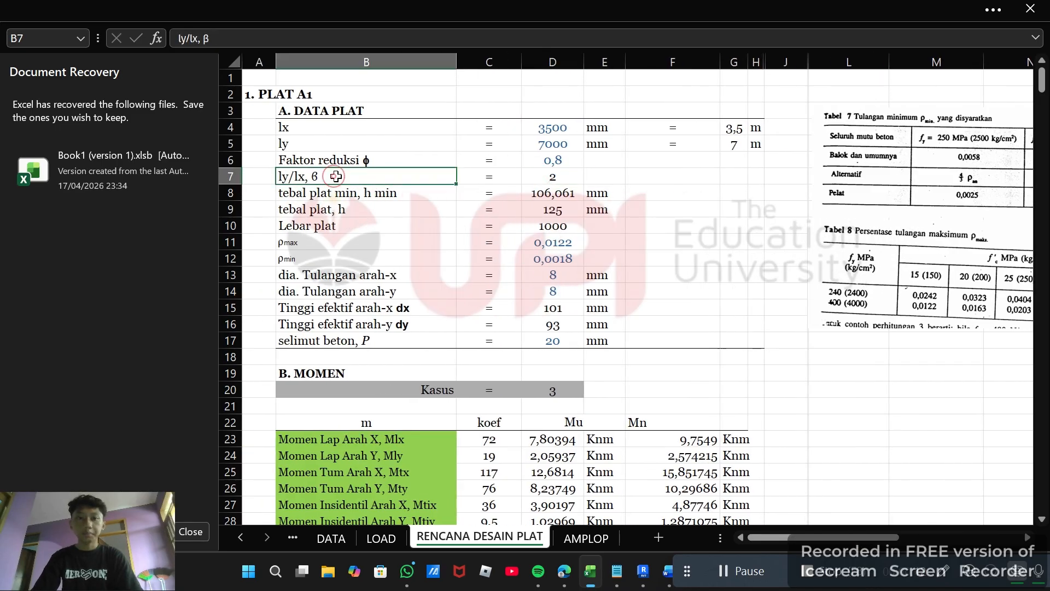
pyautogui.click(538, 177)
pyautogui.click(346, 177)
pyautogui.click(572, 178)
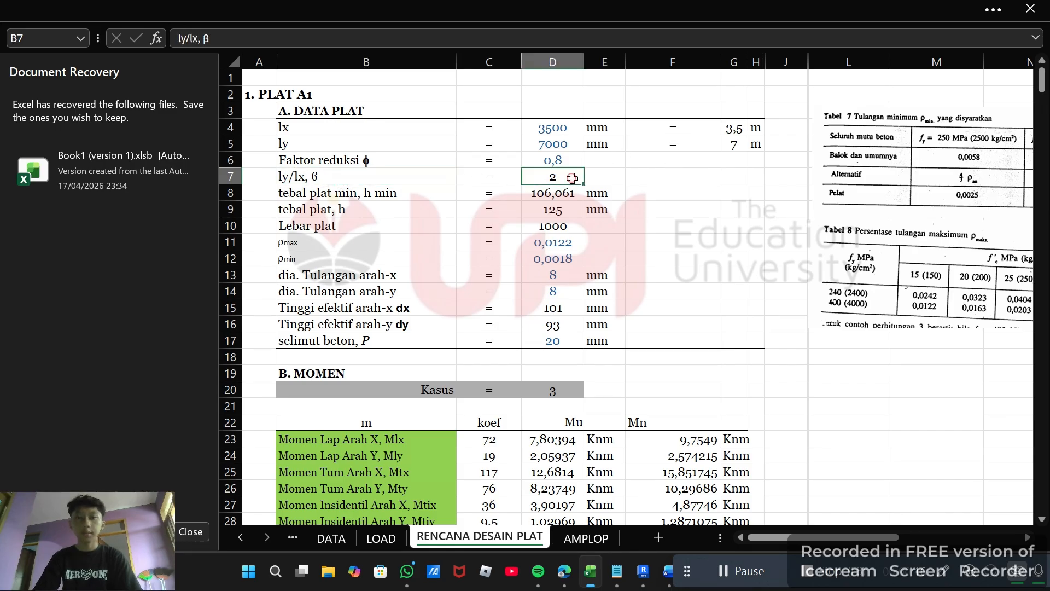
pyautogui.moveTo(299, 178); pyautogui.dragTo(566, 176)
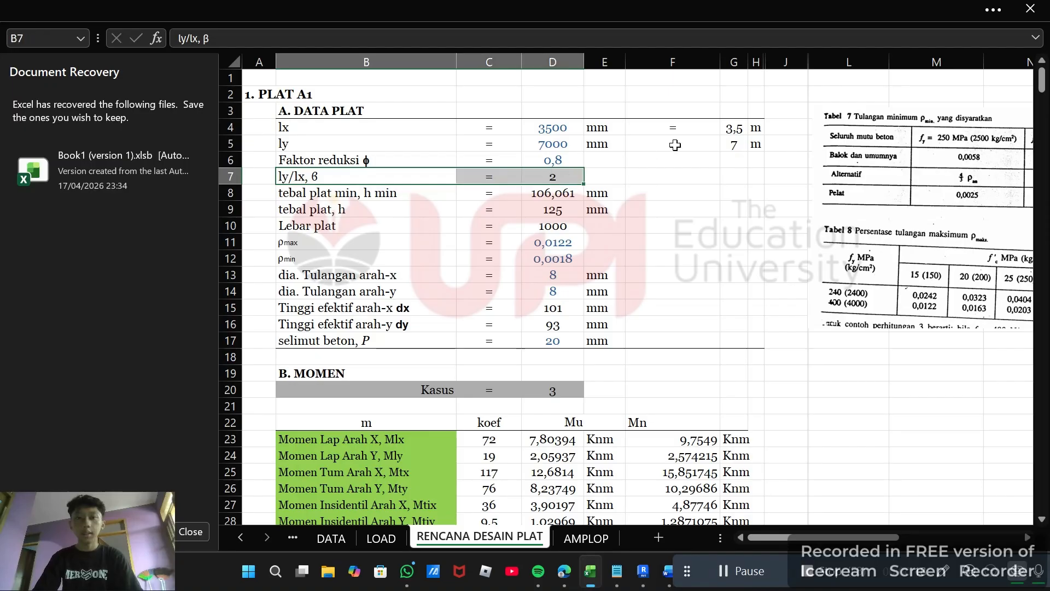
pyautogui.click(675, 145)
pyautogui.click(557, 175)
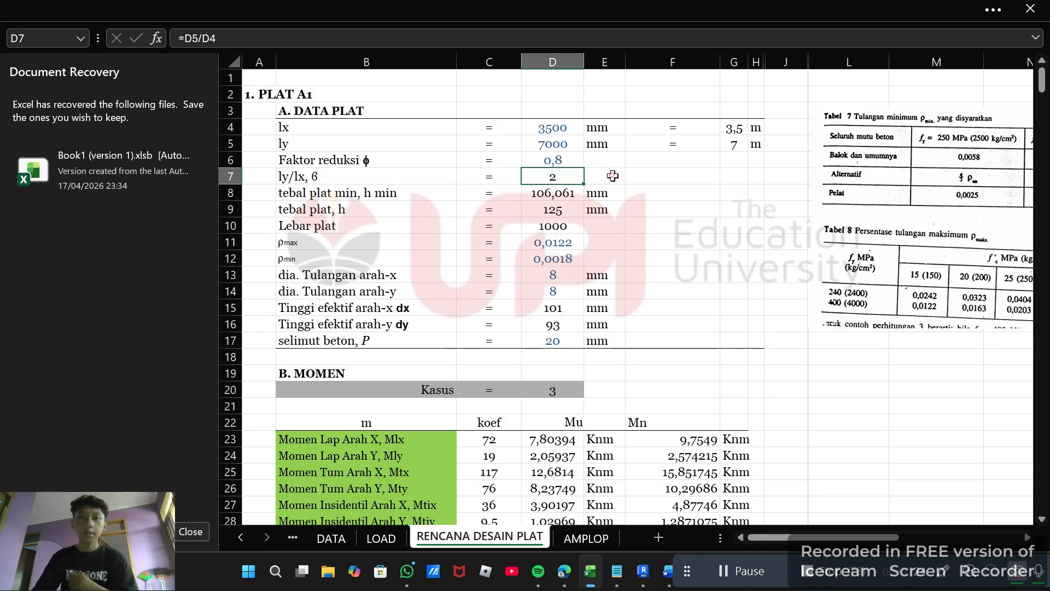
pyautogui.click(533, 176)
# Step: Compare the tebal plat min (h min) formula of PLAT A1 with the minimum thickness ratios in Tabel 8.3.1.1
pyautogui.click(339, 193)
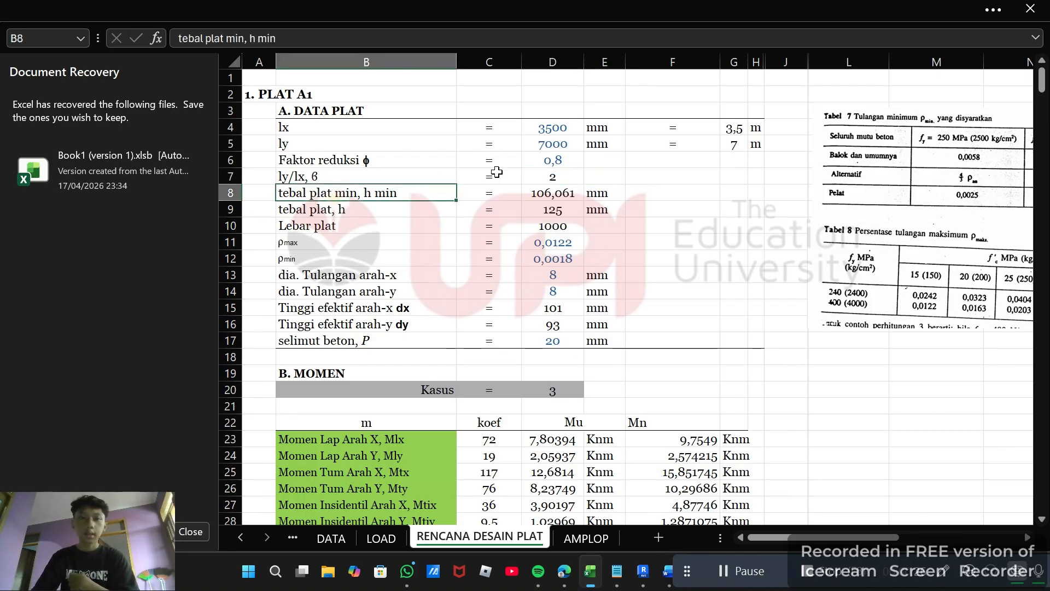
pyautogui.scroll(-1, 497, 173)
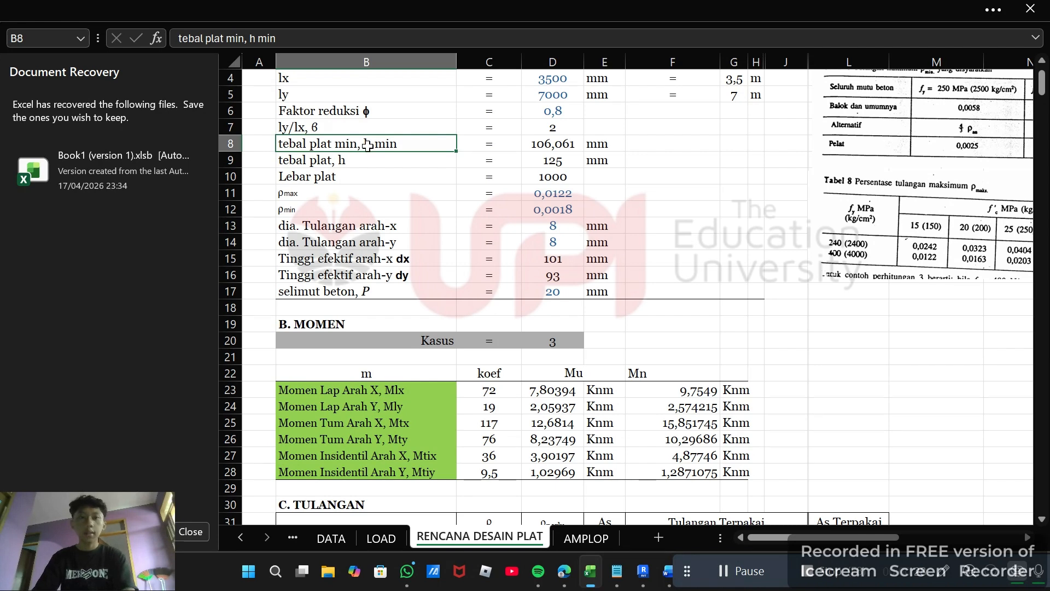
pyautogui.moveTo(829, 529); pyautogui.dragTo(1004, 537)
pyautogui.scroll(2, 721, 239)
pyautogui.scroll(1, 720, 238)
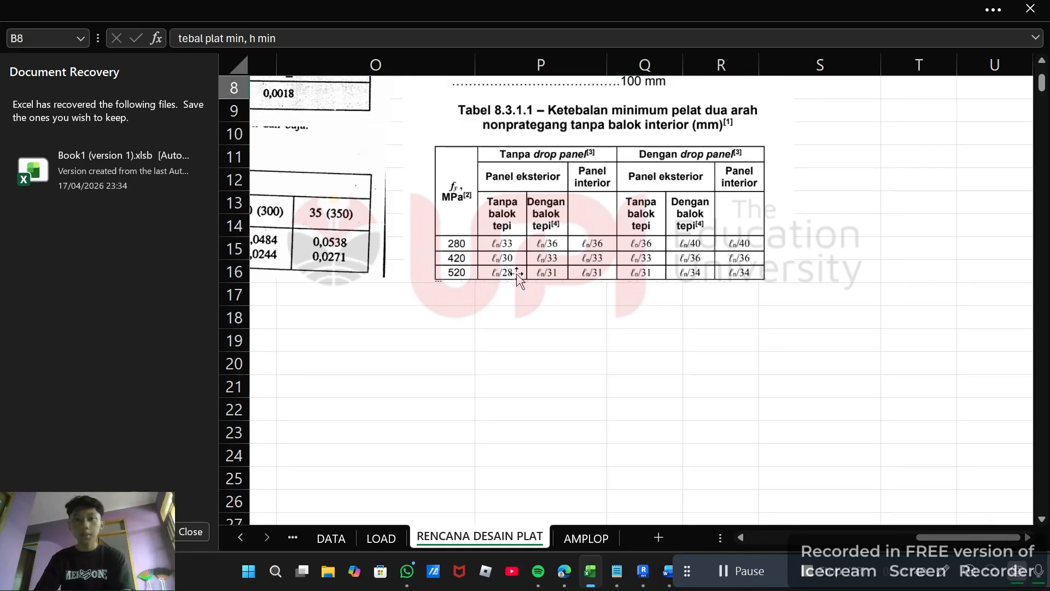
pyautogui.moveTo(930, 538); pyautogui.dragTo(742, 538)
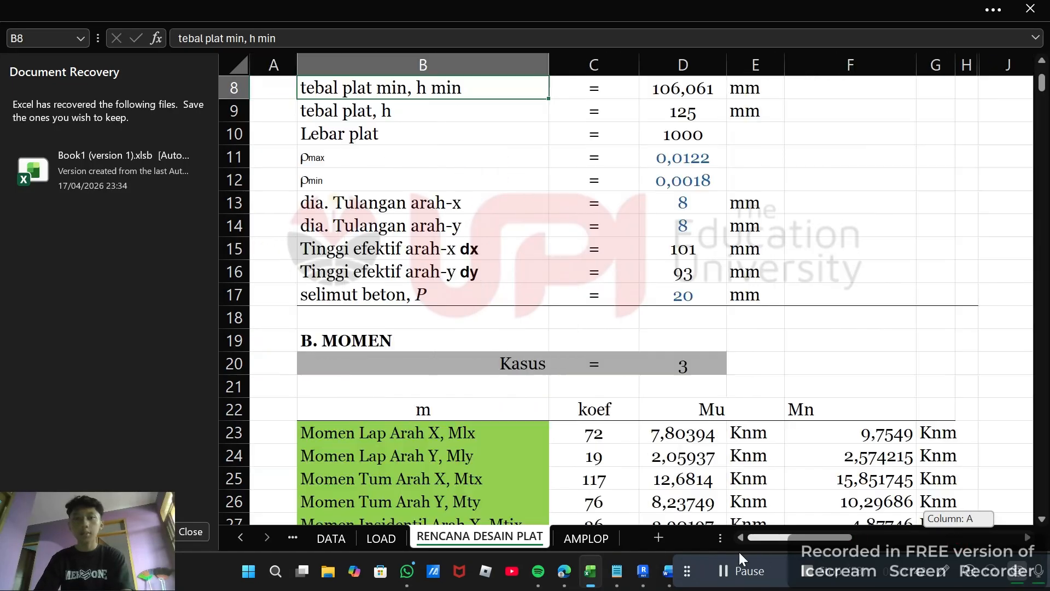
pyautogui.scroll(1, 689, 180)
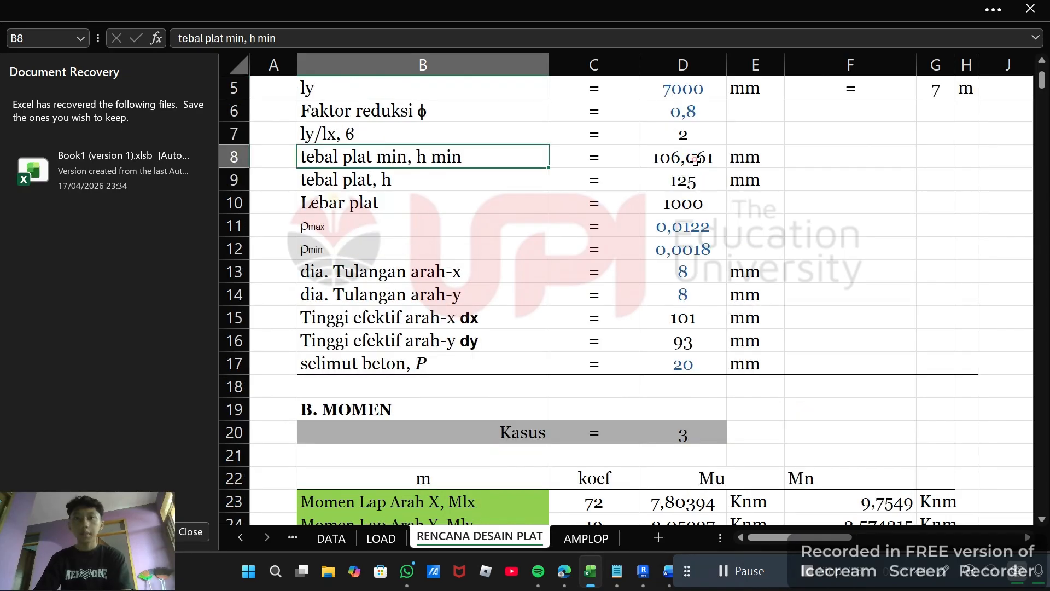
pyautogui.click(695, 159)
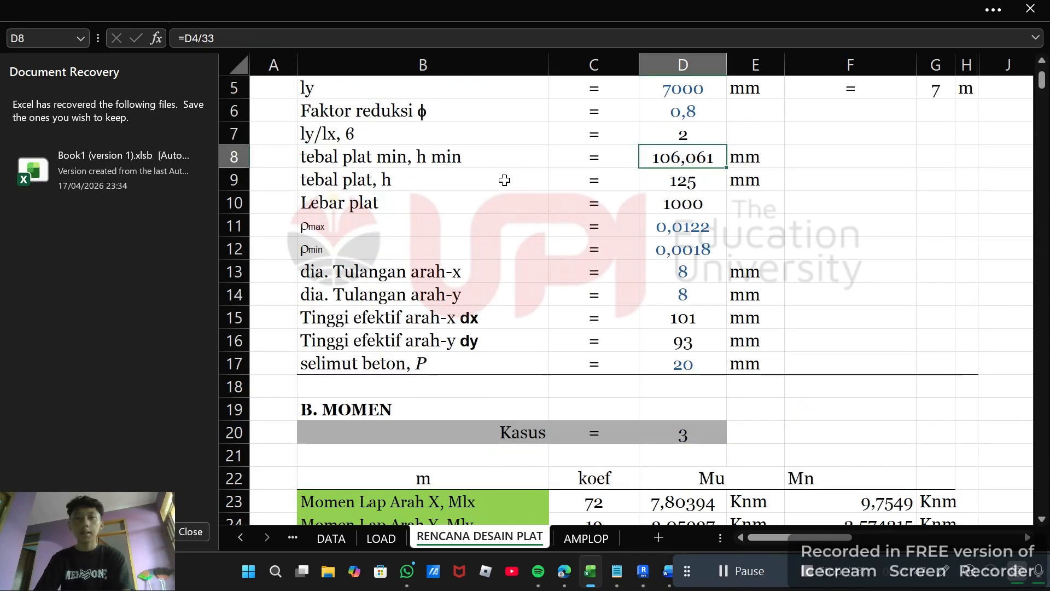
# Step: Check the tebal plat h entry against the calculated h min and the minimum thickness clause for slabs without drop panels
pyautogui.click(417, 184)
pyautogui.click(696, 178)
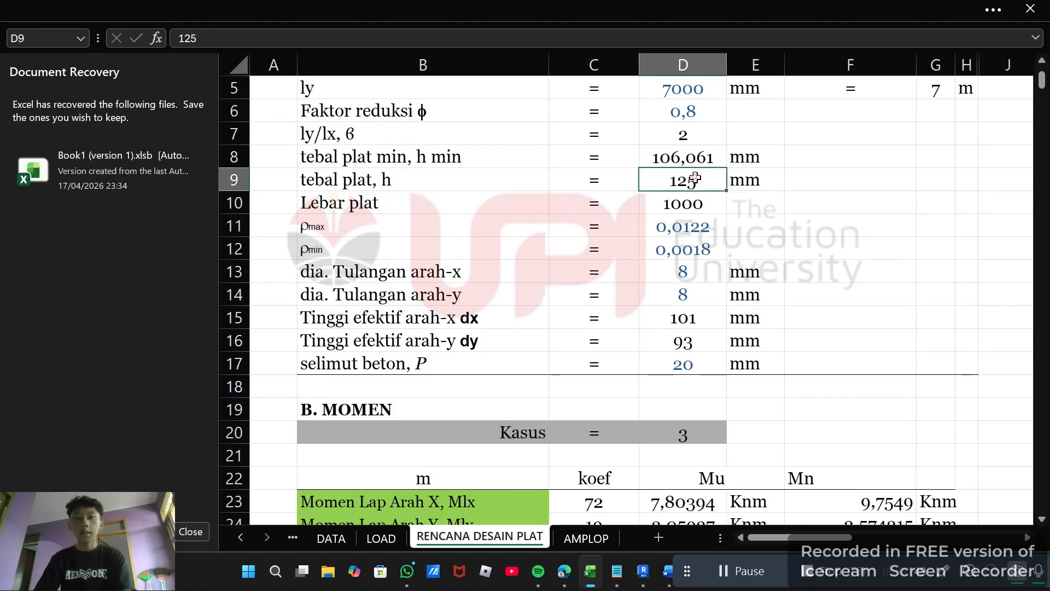
pyautogui.click(505, 168)
pyautogui.click(491, 182)
pyautogui.click(647, 182)
pyautogui.moveTo(780, 533); pyautogui.dragTo(963, 519)
pyautogui.scroll(2, 662, 269)
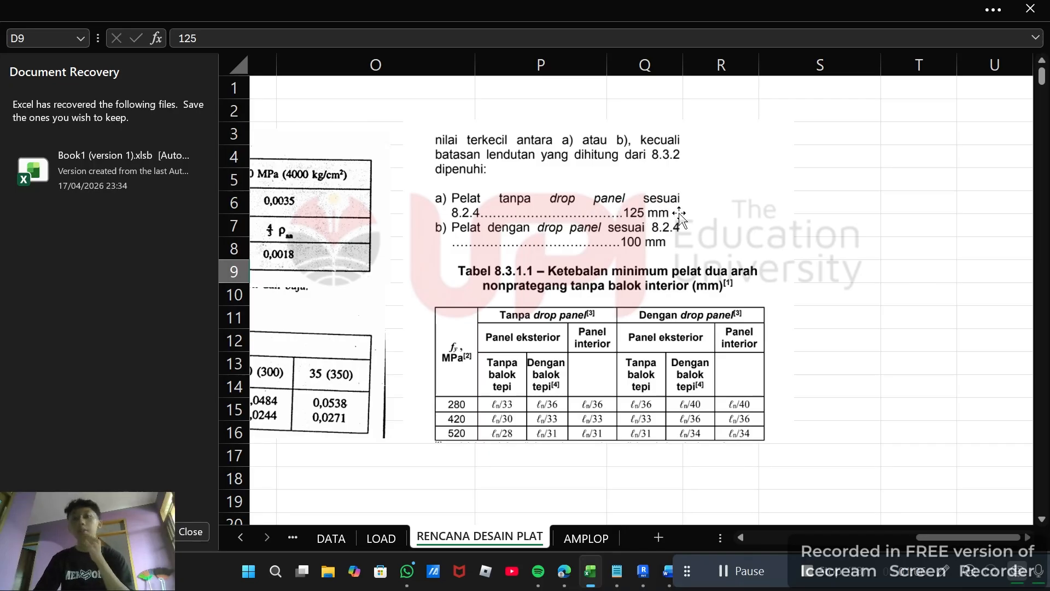
pyautogui.moveTo(979, 537); pyautogui.dragTo(796, 544)
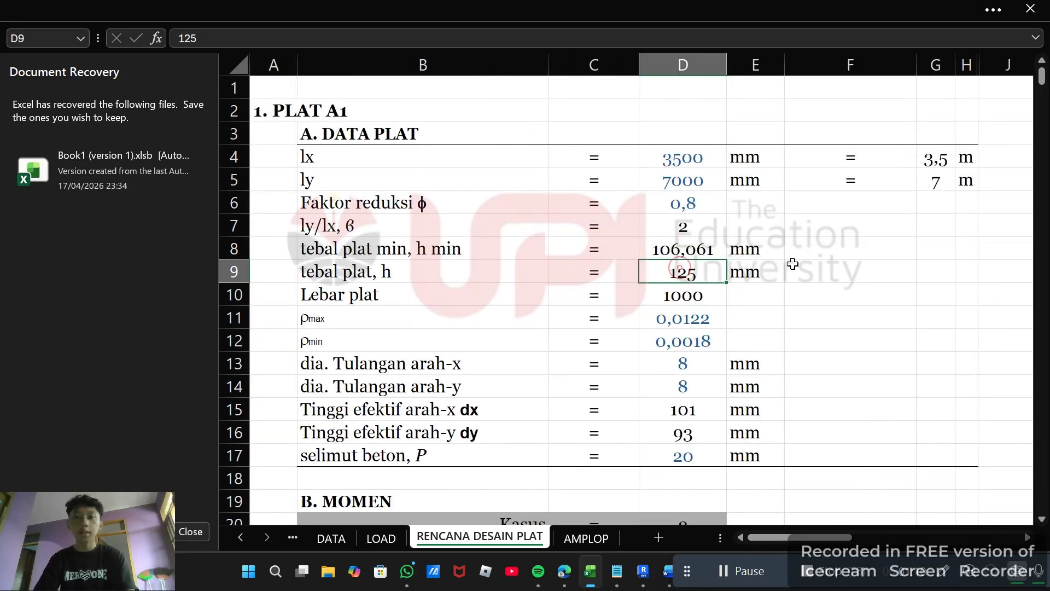
pyautogui.click(943, 247)
pyautogui.click(691, 285)
pyautogui.click(691, 275)
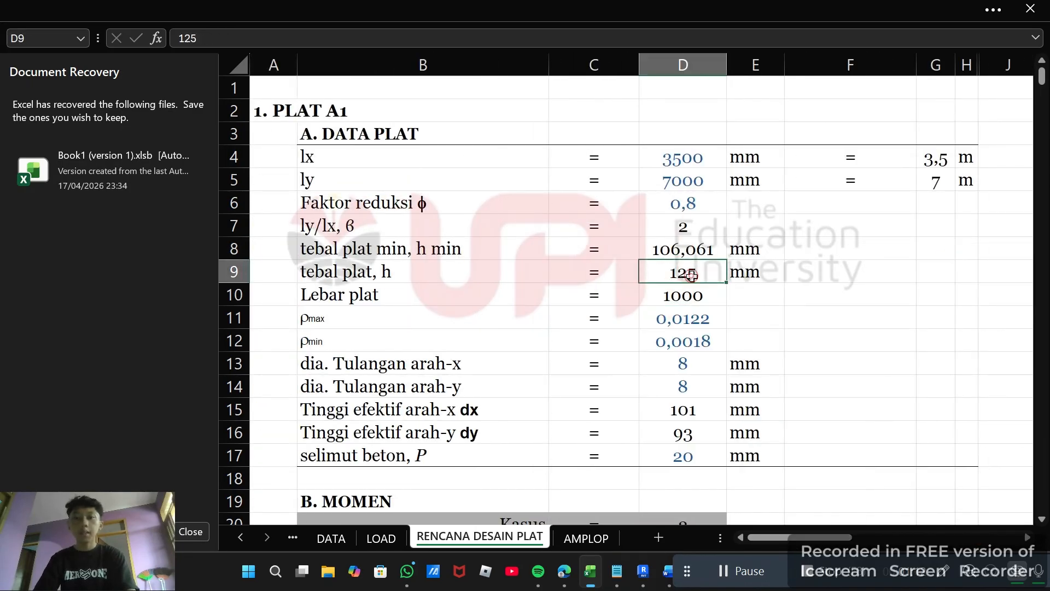
# Step: Inspect the Lebar plat entry and add its missing mm unit by filling down the unit from the tebal plat row
pyautogui.scroll(-1, 693, 246)
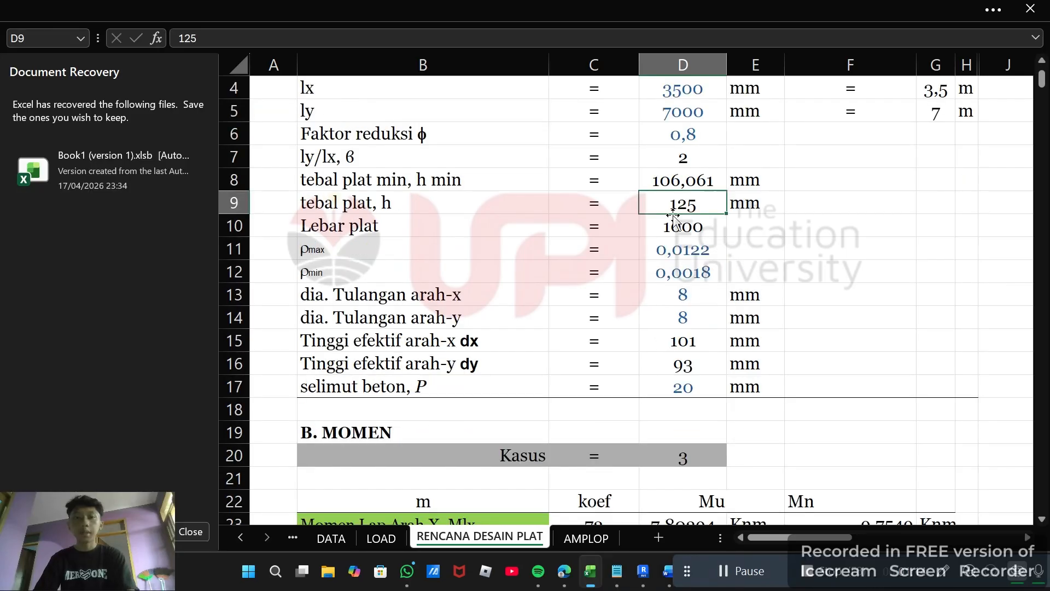
pyautogui.click(704, 233)
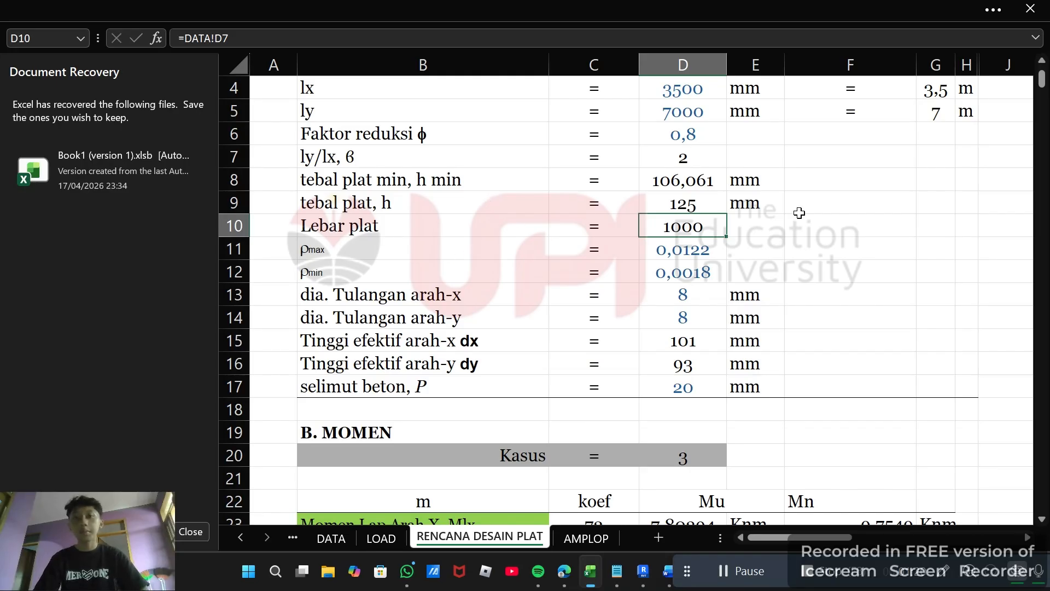
pyautogui.click(755, 230)
pyautogui.click(760, 207)
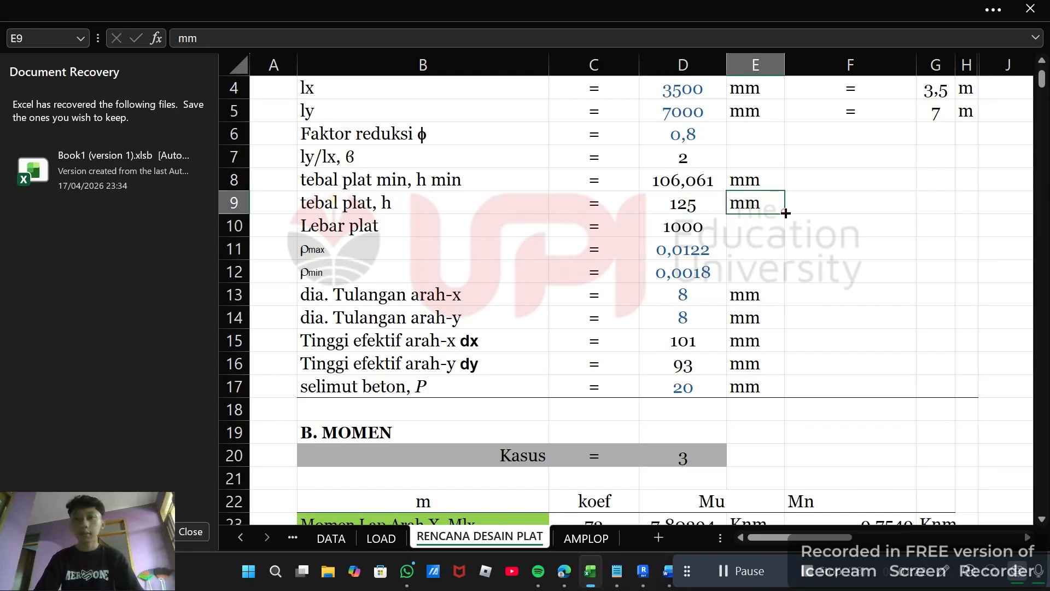
pyautogui.moveTo(786, 213); pyautogui.dragTo(797, 235)
pyautogui.click(856, 227)
# Step: Compare the ρmax and ρmin entries of PLAT A1 with the reinforcement ratios in Tabel 7 and Tabel 8
pyautogui.click(423, 240)
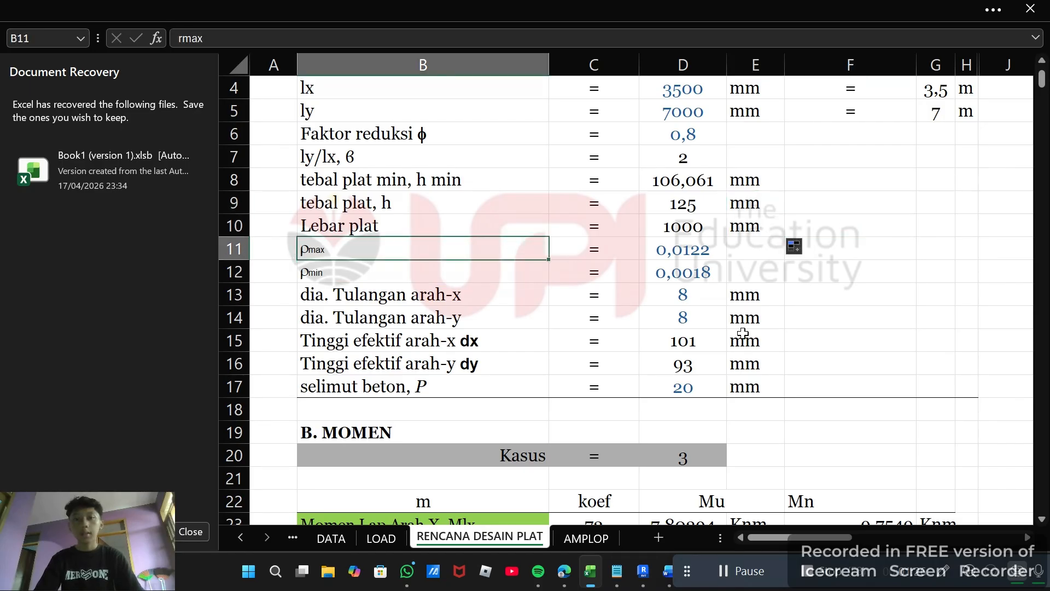
pyautogui.moveTo(842, 537)
pyautogui.mouseDown()
pyautogui.moveTo(940, 528)
pyautogui.moveTo(839, 520)
pyautogui.mouseUp()
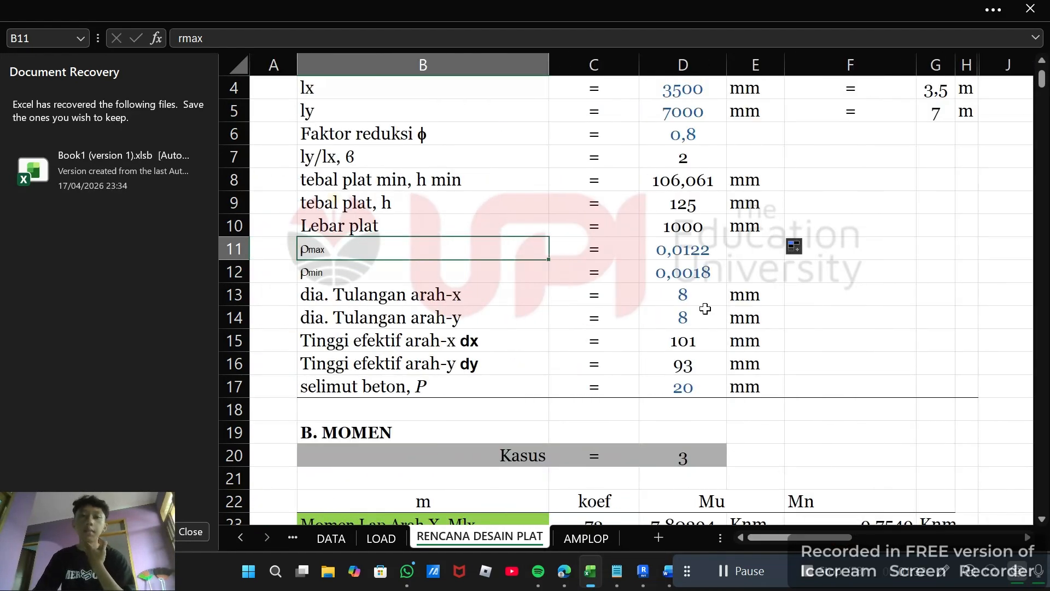
pyautogui.click(651, 262)
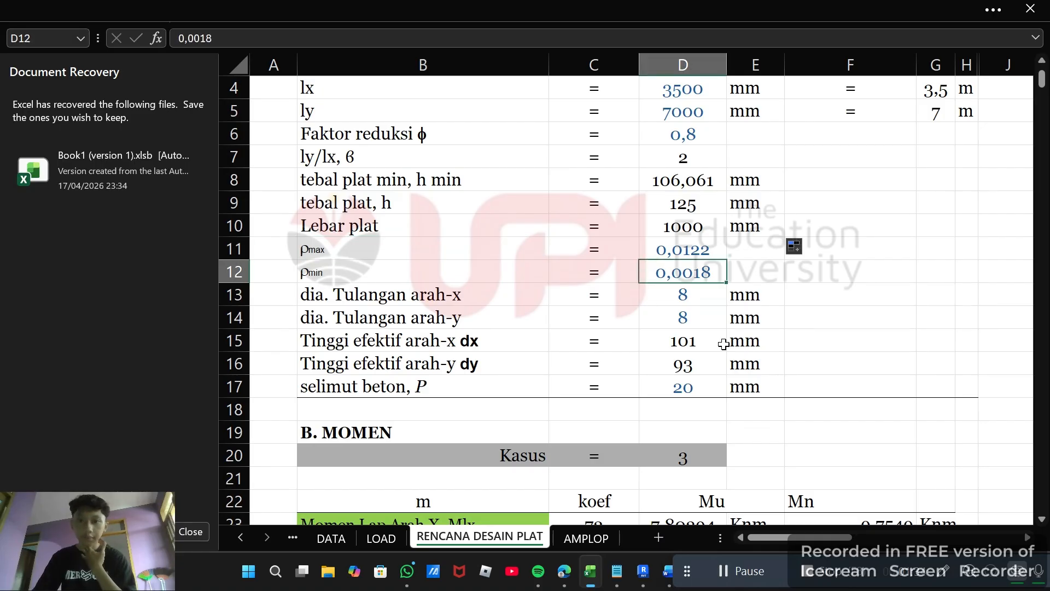
pyautogui.click(465, 265)
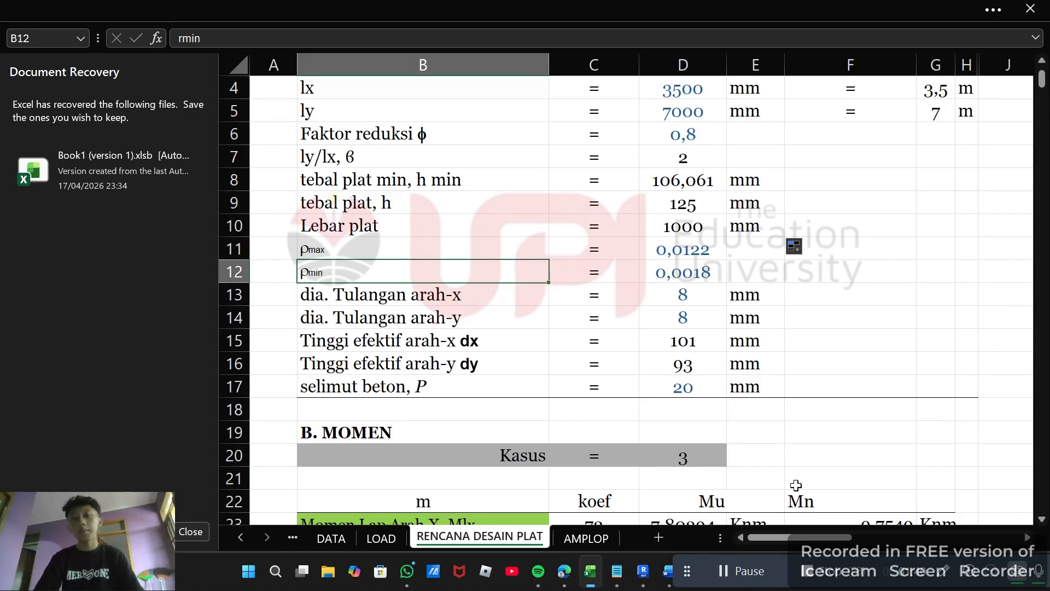
pyautogui.click(635, 255)
pyautogui.click(646, 281)
pyautogui.moveTo(847, 538); pyautogui.dragTo(956, 531)
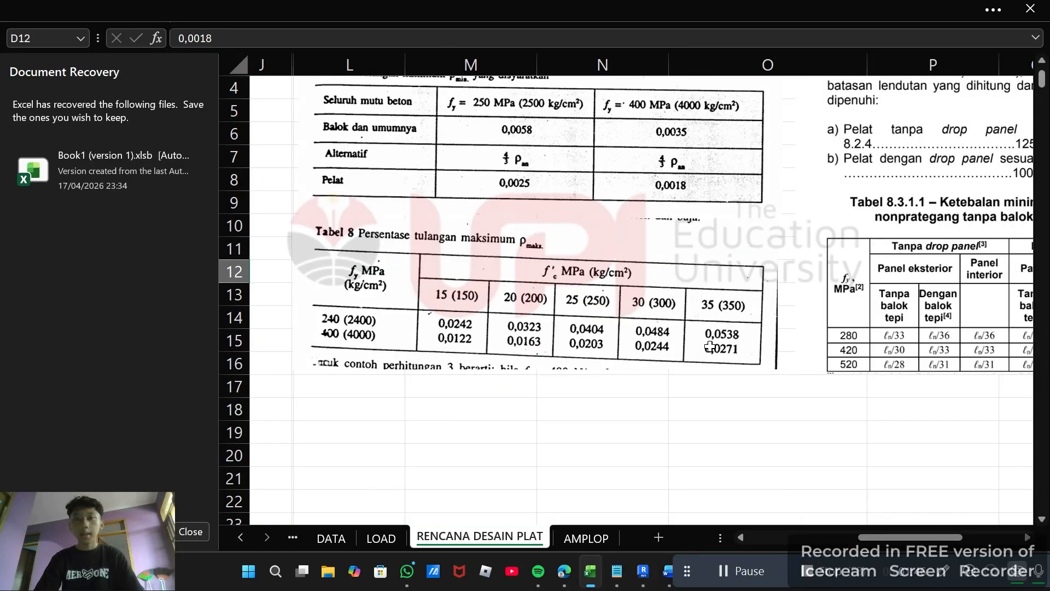
pyautogui.scroll(1, 673, 314)
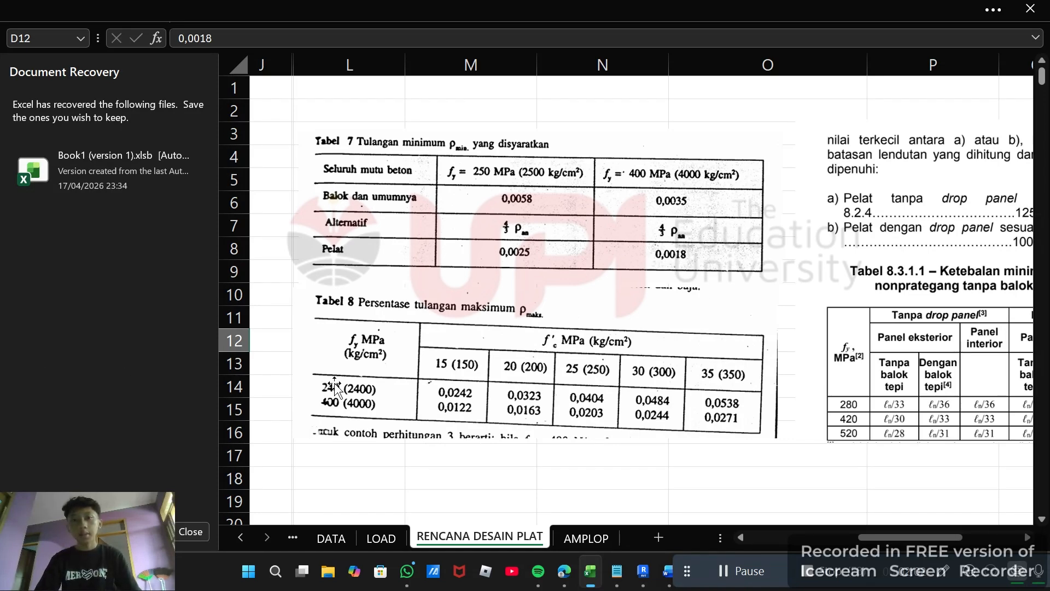
pyautogui.scroll(-1, 414, 345)
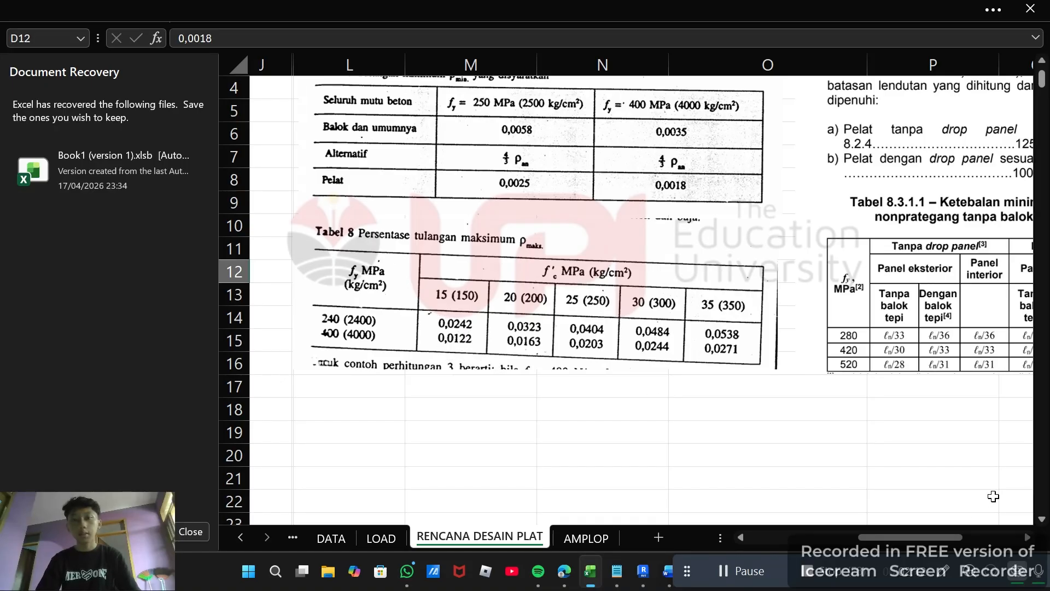
pyautogui.moveTo(960, 537); pyautogui.dragTo(849, 537)
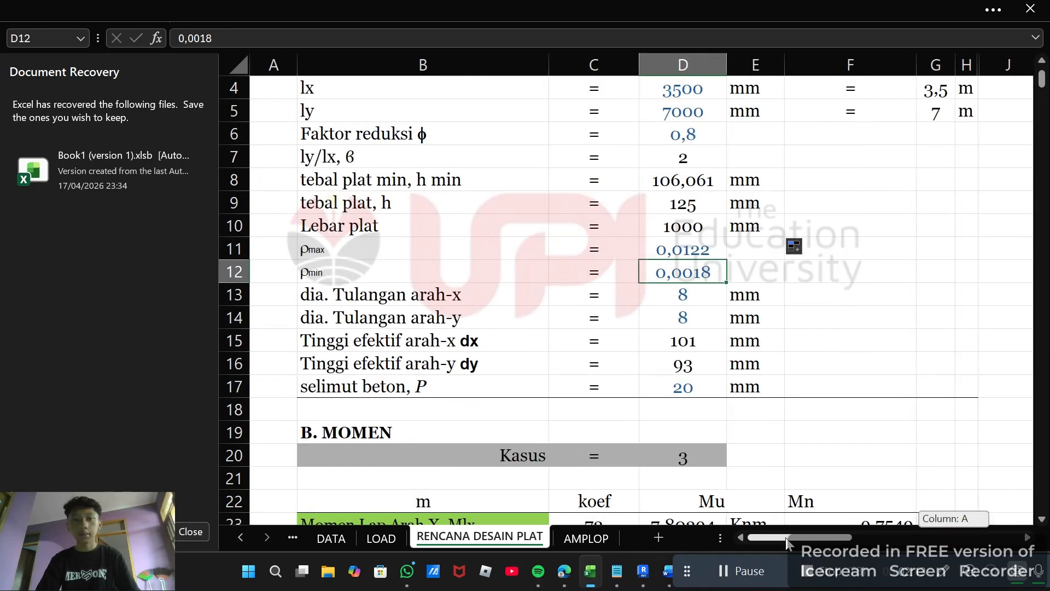
pyautogui.click(733, 244)
pyautogui.click(707, 273)
# Step: Review the reinforcement bar diameters entered for the x and y directions in the PLAT A1 data
pyautogui.click(689, 298)
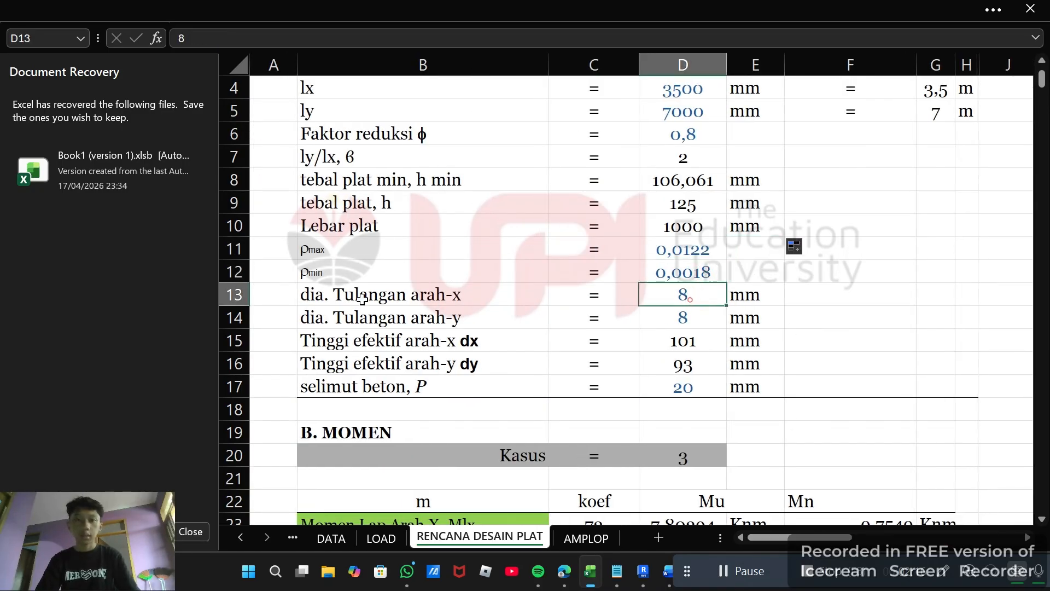
pyautogui.click(353, 301)
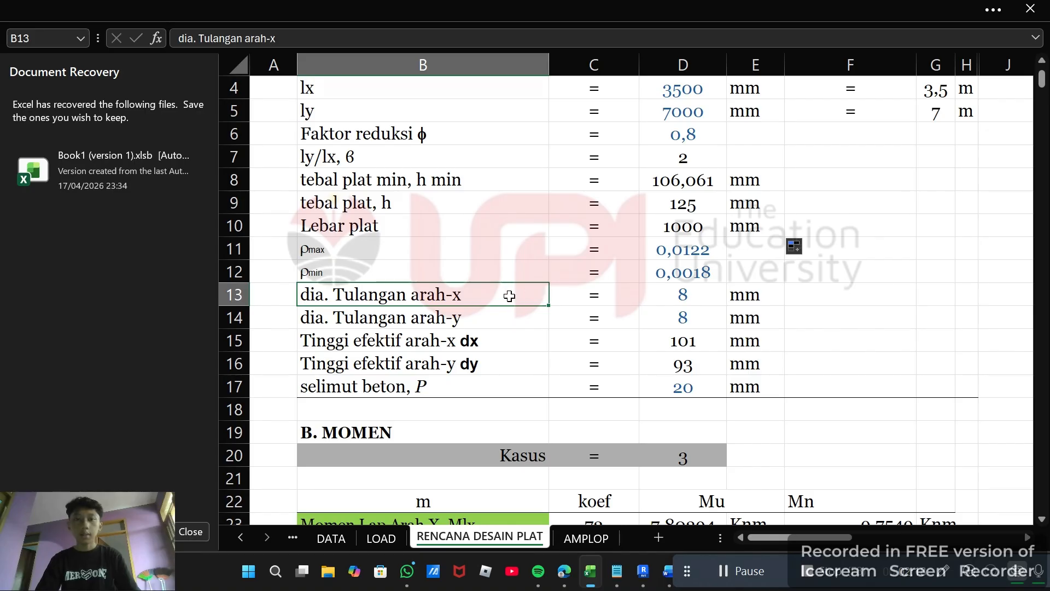
pyautogui.click(466, 319)
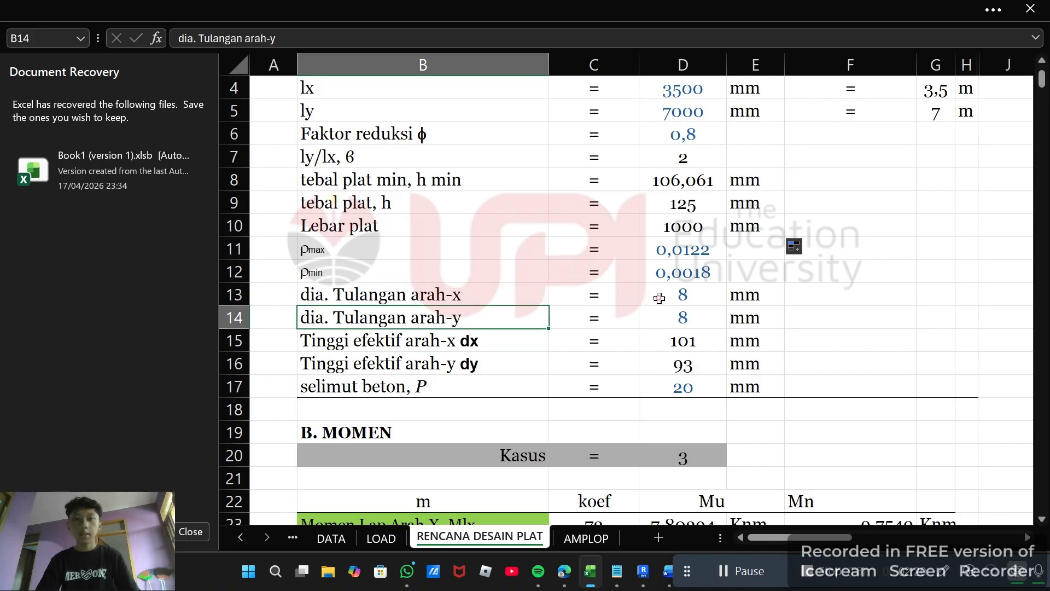
pyautogui.click(660, 298)
pyautogui.click(657, 316)
pyautogui.click(655, 297)
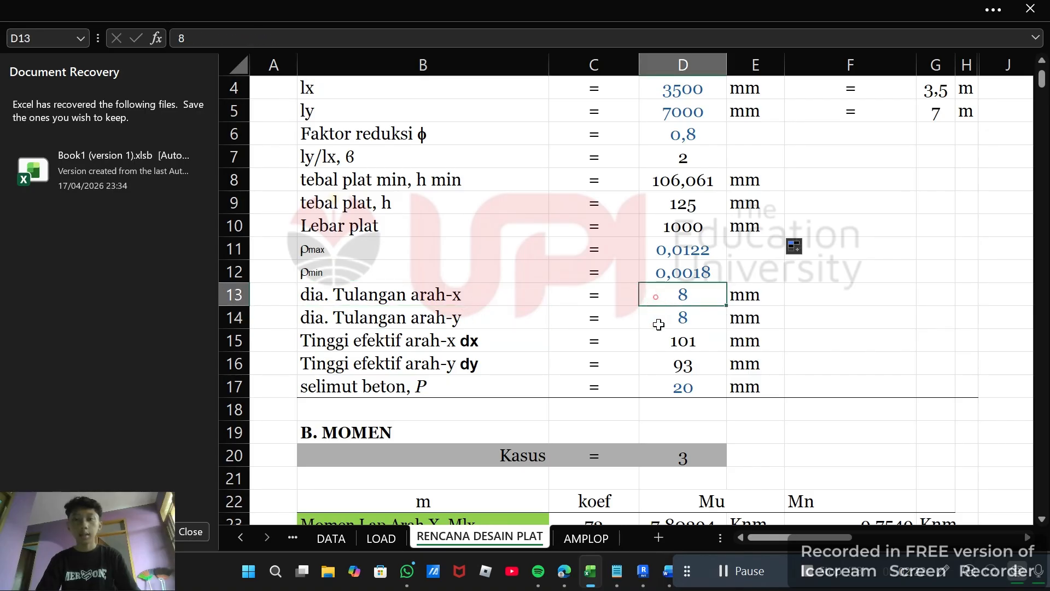
pyautogui.click(657, 323)
pyautogui.scroll(-1, 658, 299)
pyautogui.click(686, 224)
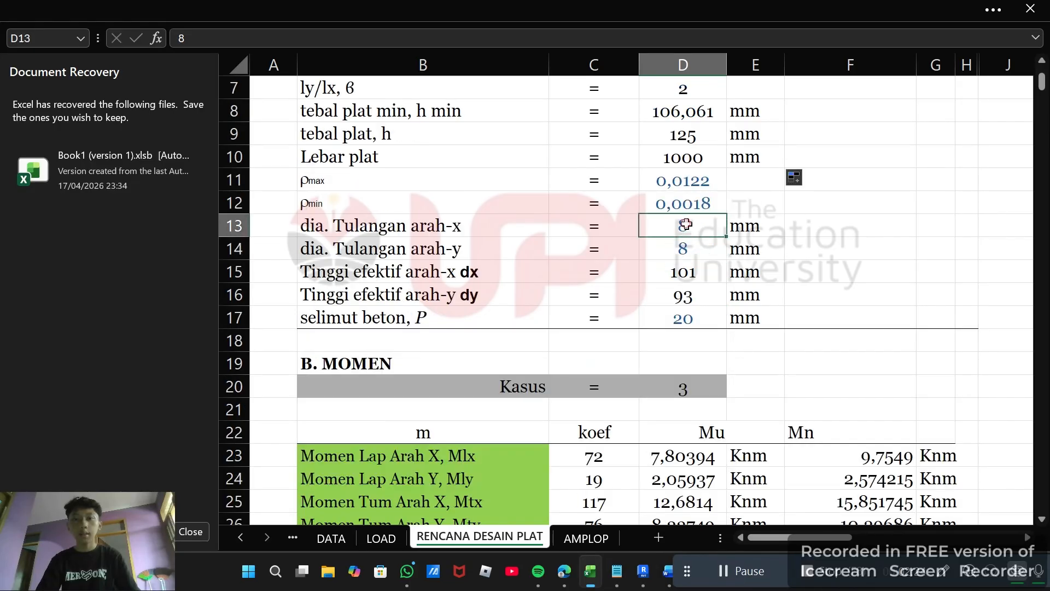
pyautogui.click(646, 246)
pyautogui.click(666, 226)
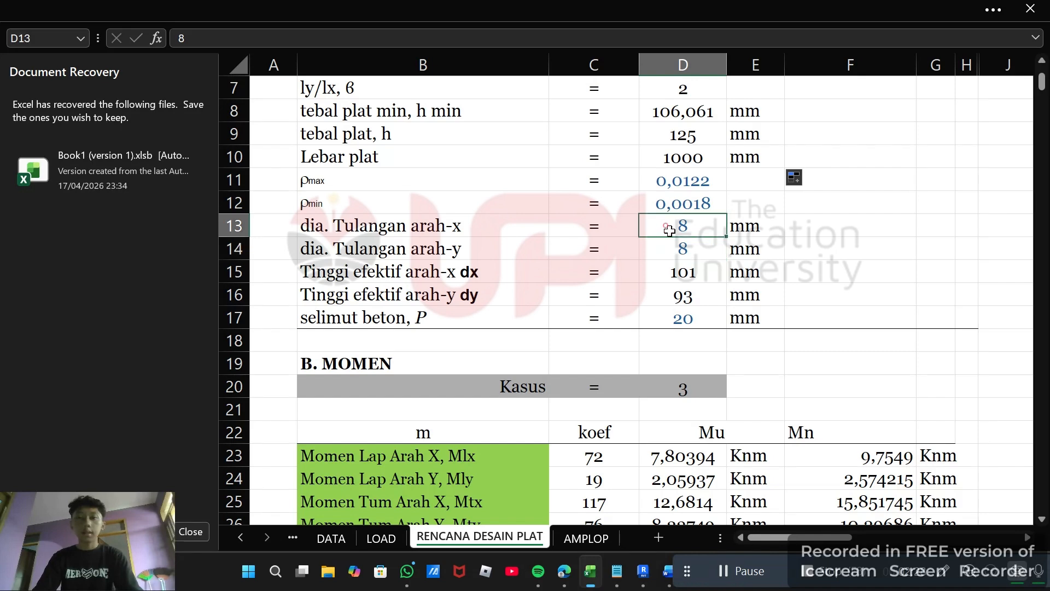
pyautogui.click(676, 245)
pyautogui.click(677, 227)
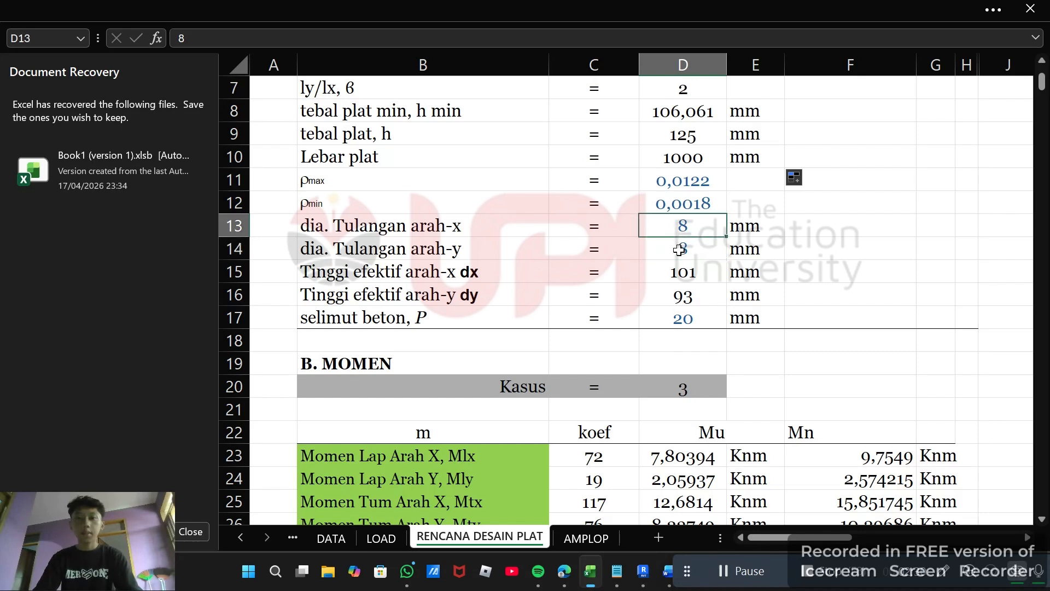
# Step: Review the y-direction bar diameter and the formulas for the effective heights dx and dy in the PLAT A1 data
pyautogui.click(679, 249)
pyautogui.scroll(-1, 708, 244)
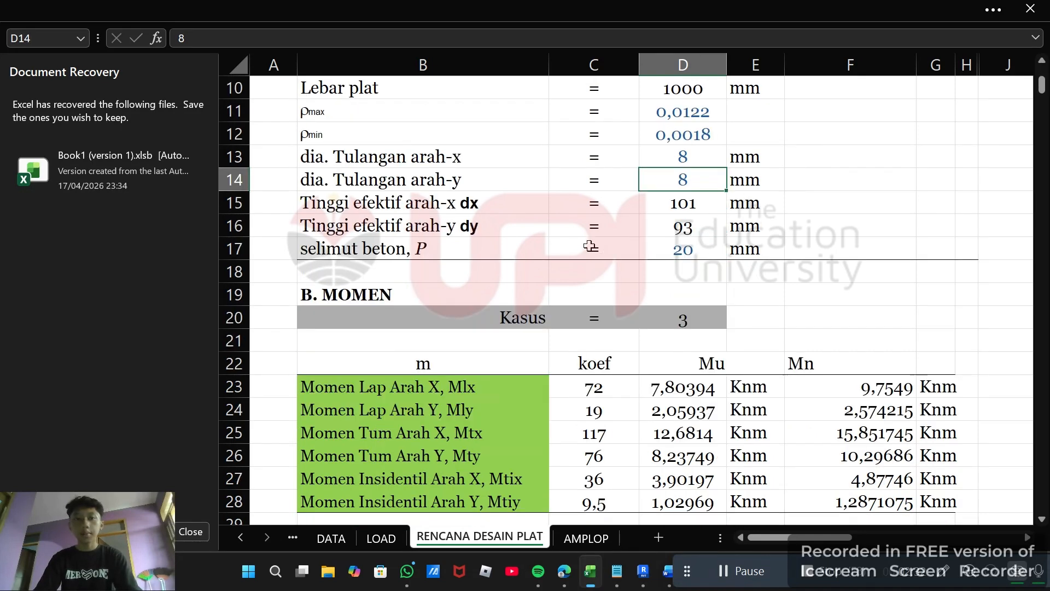
pyautogui.click(431, 208)
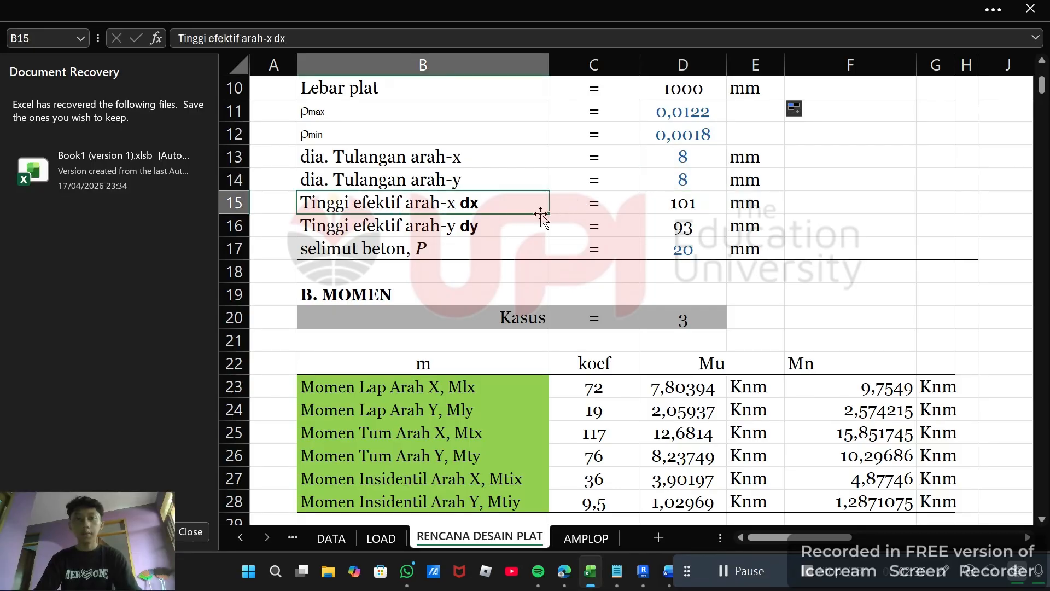
pyautogui.click(698, 211)
pyautogui.click(687, 233)
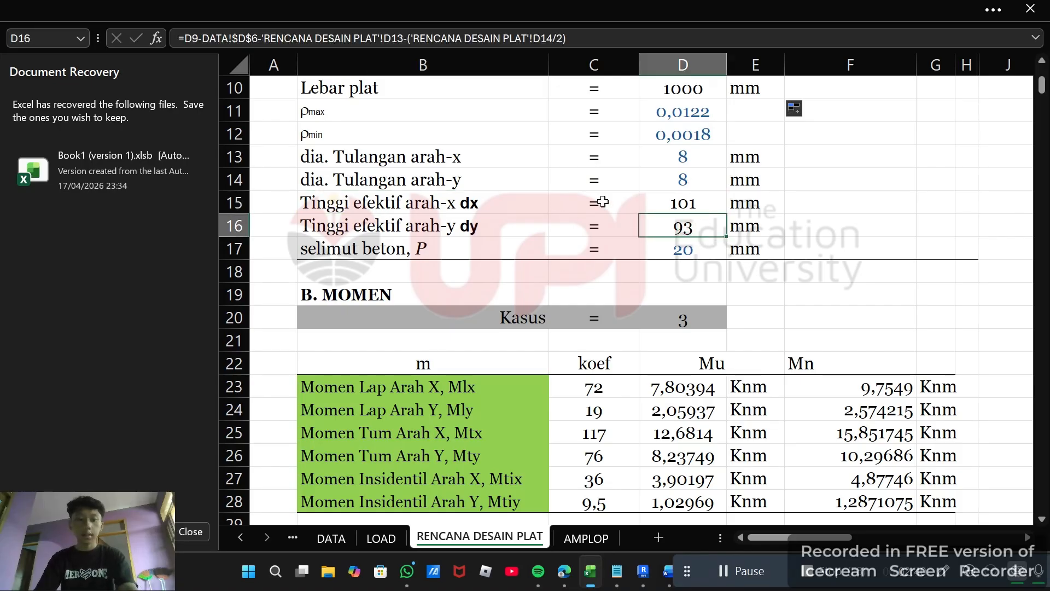
# Step: Switch to Revit and examine the Tul arah X and Tul arah Y bars within the slab in section Lx
pyautogui.hotkey('alt', 'Tab')
pyautogui.hotkey('alt', 'Tab')
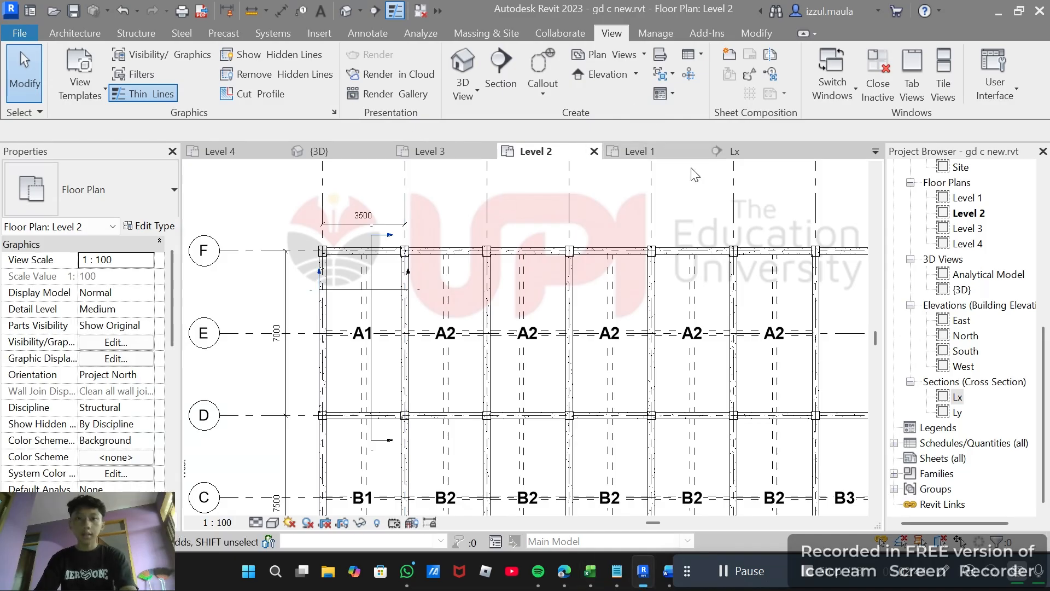
pyautogui.click(756, 156)
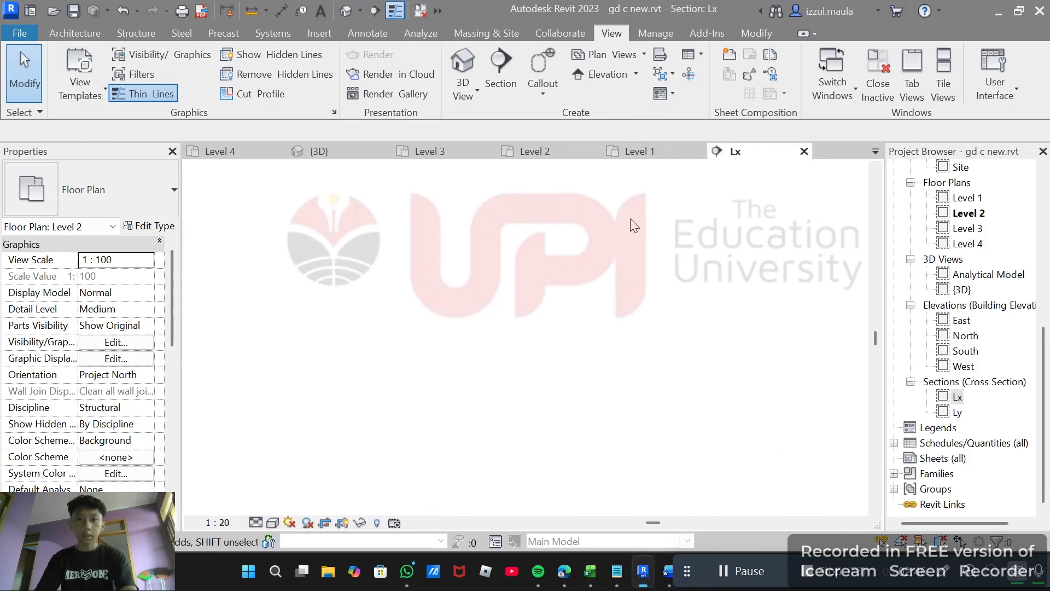
pyautogui.scroll(6, 471, 288)
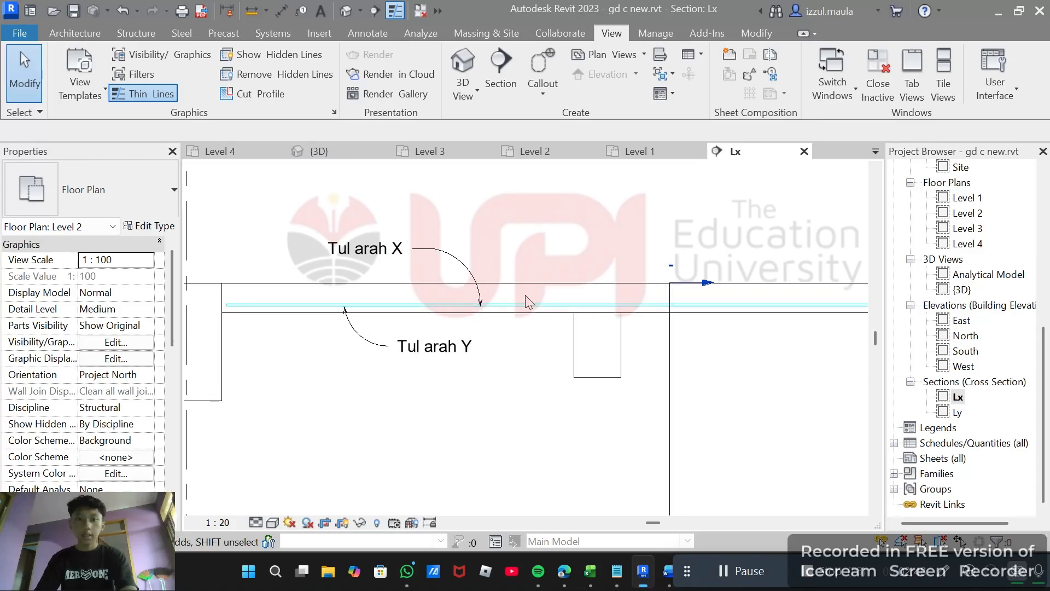
pyautogui.moveTo(547, 295); pyautogui.dragTo(667, 286)
pyautogui.scroll(3, 274, 286)
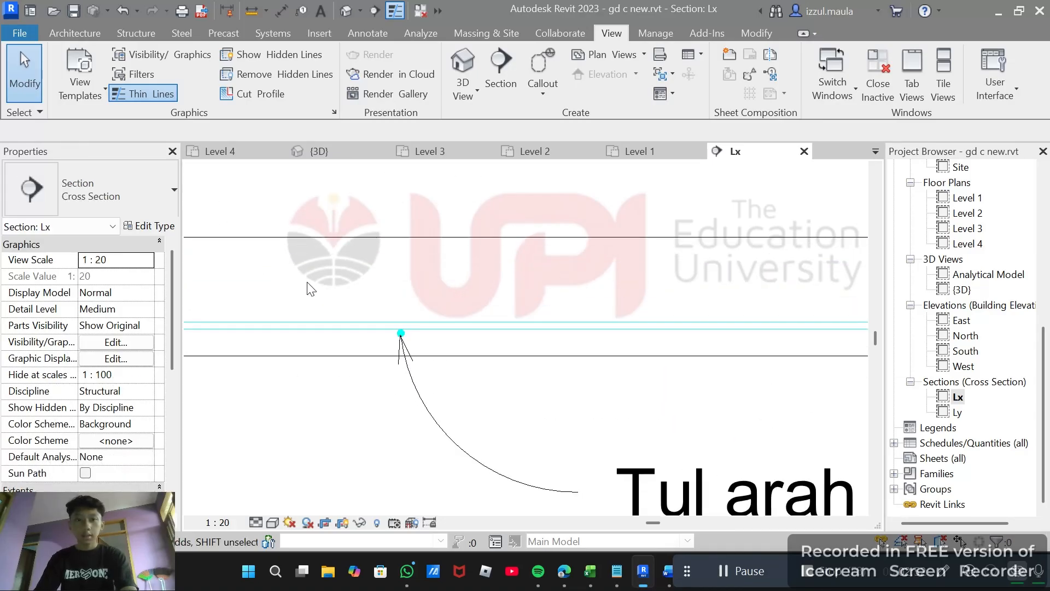
pyautogui.scroll(-2, 406, 310)
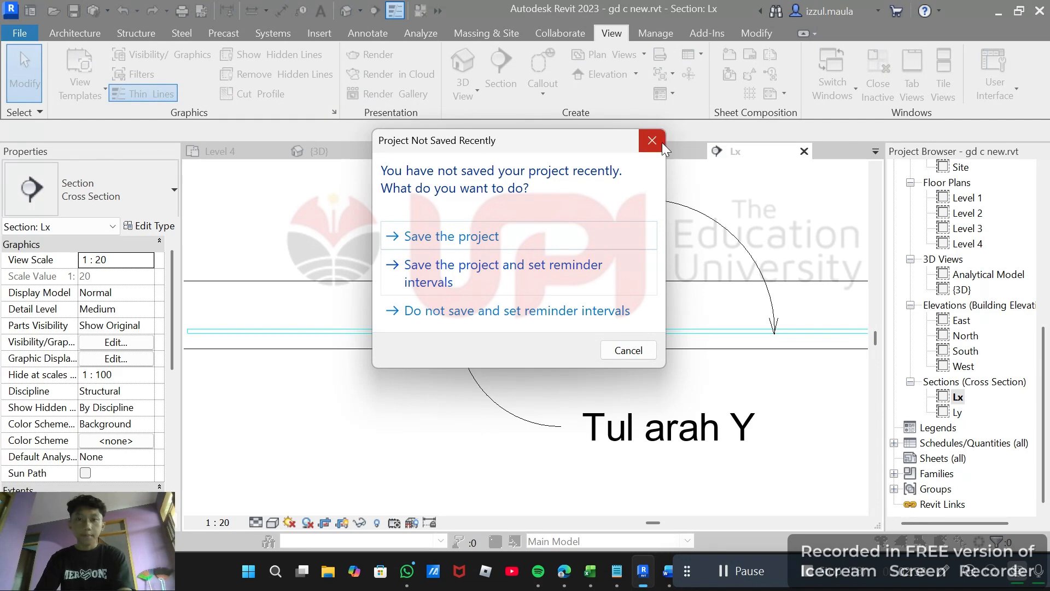
# Step: Dismiss the save reminder and start an aligned dimension at the slab reinforcement near the Tul arah Y leader in section Lx
pyautogui.press('Escape')
pyautogui.press('d')
pyautogui.press('i')
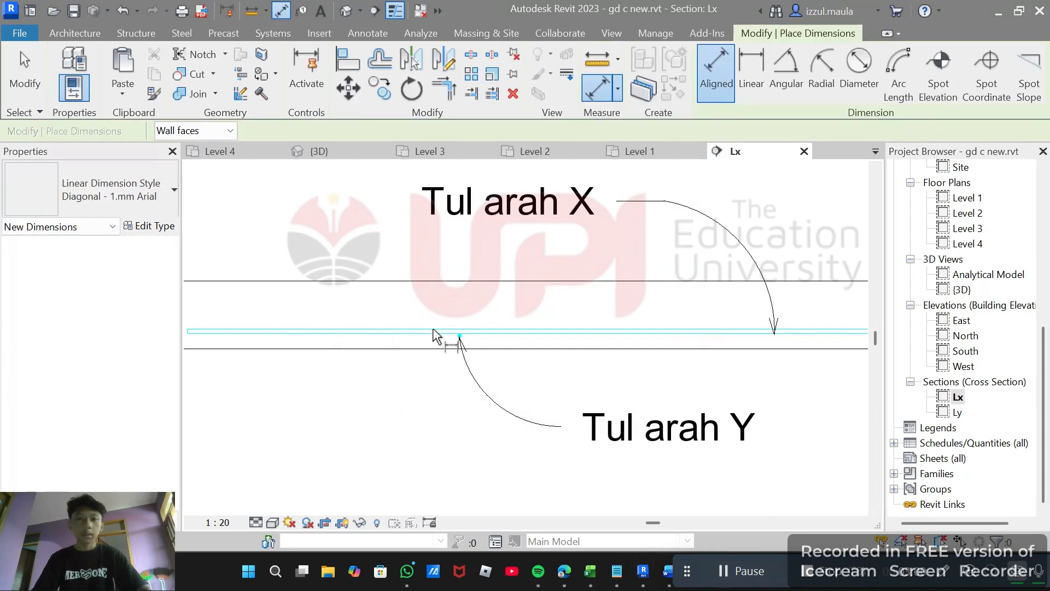
pyautogui.scroll(2, 427, 306)
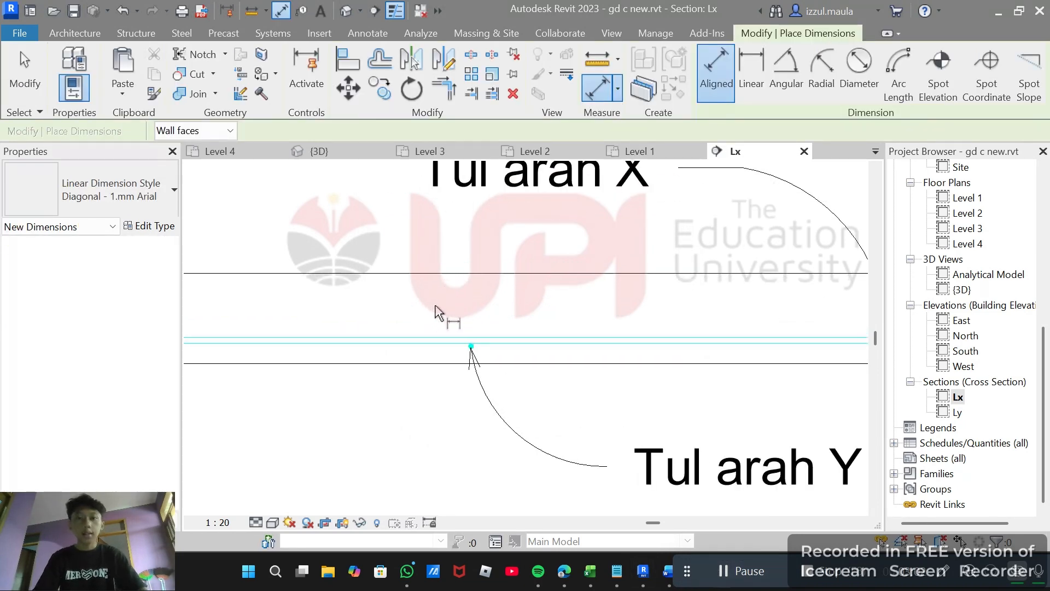
# Step: Examine the slab's rebar layers and the "Tul arah X" and "Tul arah Y" leader labels in section Lx
pyautogui.scroll(-2, 442, 284)
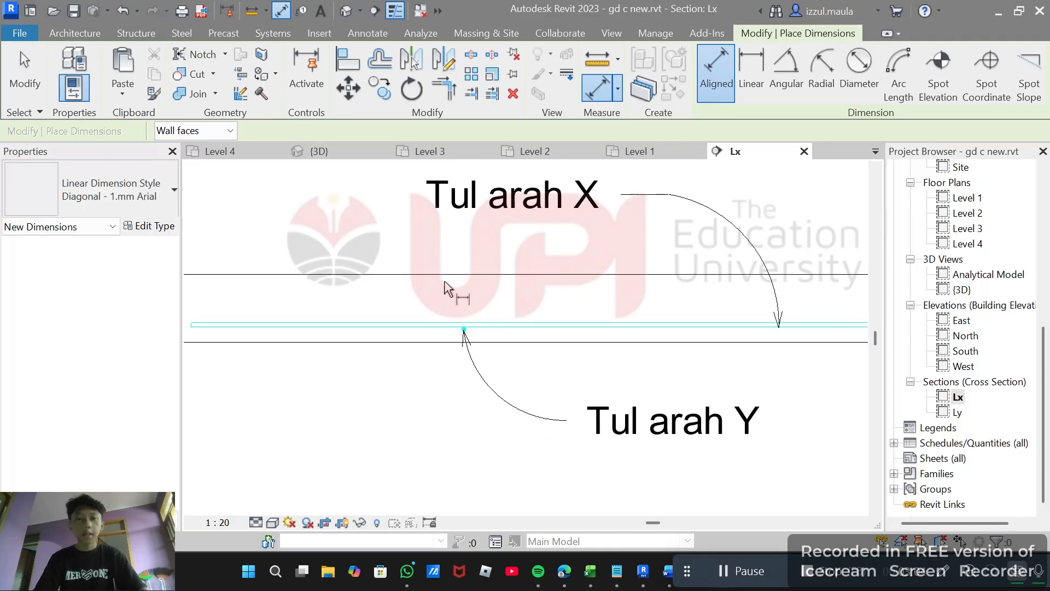
pyautogui.scroll(3, 464, 334)
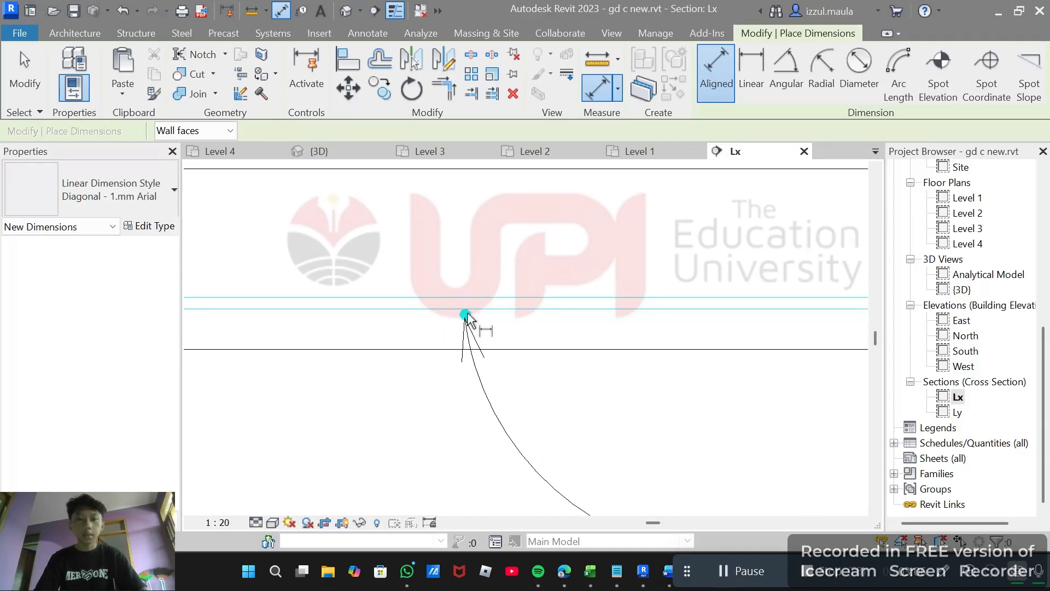
pyautogui.scroll(-2, 465, 329)
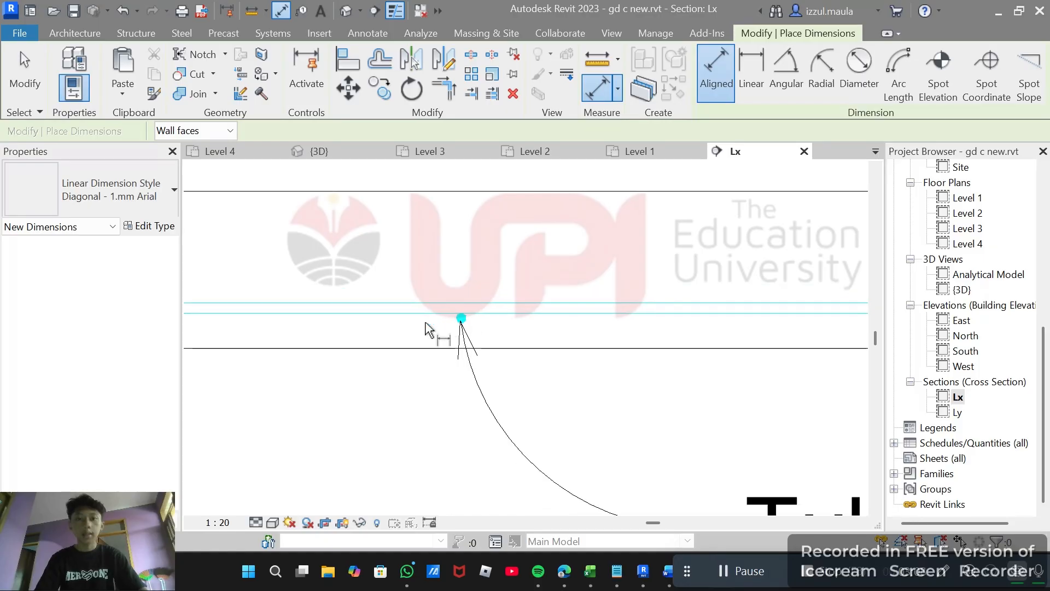
pyautogui.scroll(-2, 432, 279)
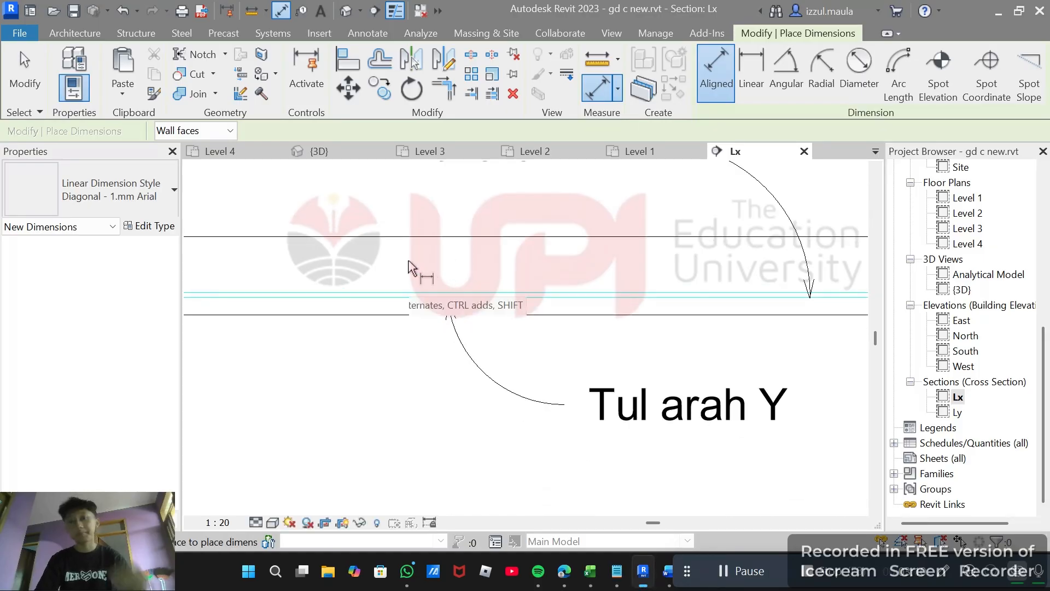
pyautogui.moveTo(432, 276); pyautogui.dragTo(497, 292)
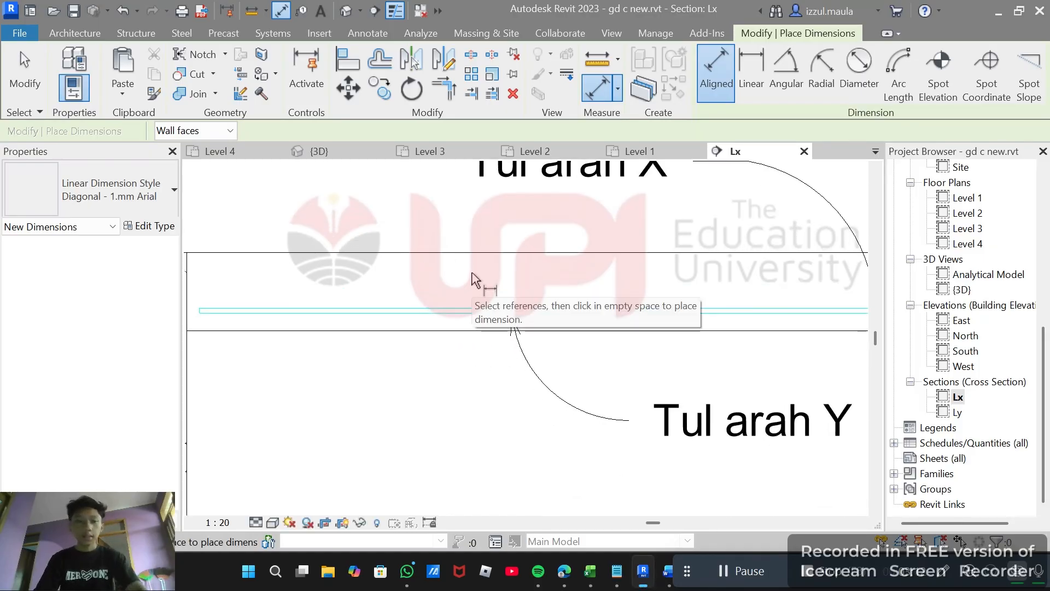
pyautogui.press('Escape')
pyautogui.press('Escape')
pyautogui.scroll(-1, 547, 280)
pyautogui.moveTo(544, 281); pyautogui.dragTo(519, 292)
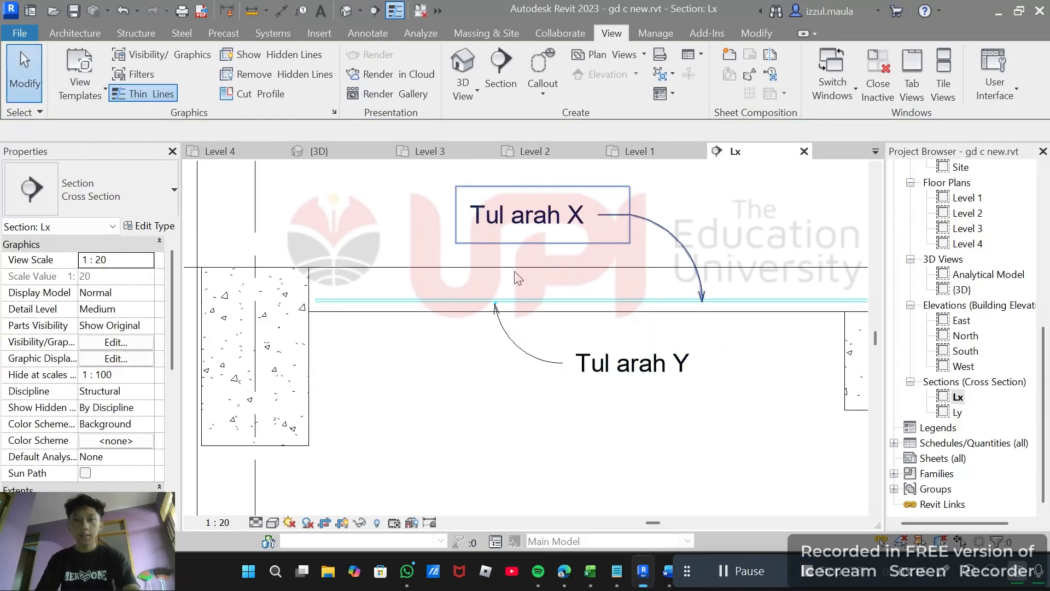
pyautogui.scroll(3, 516, 279)
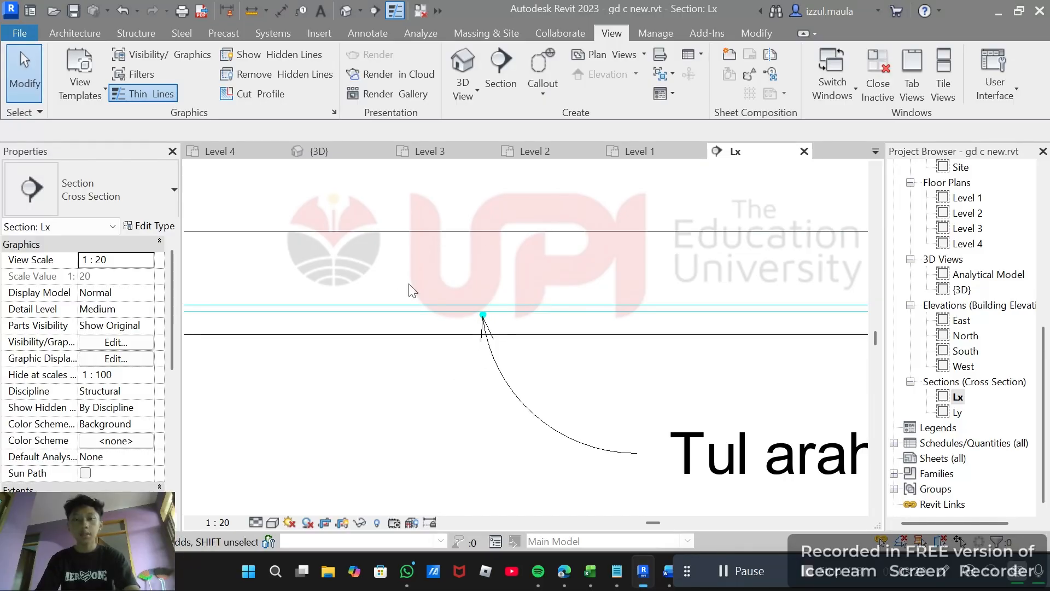
pyautogui.scroll(-2, 413, 340)
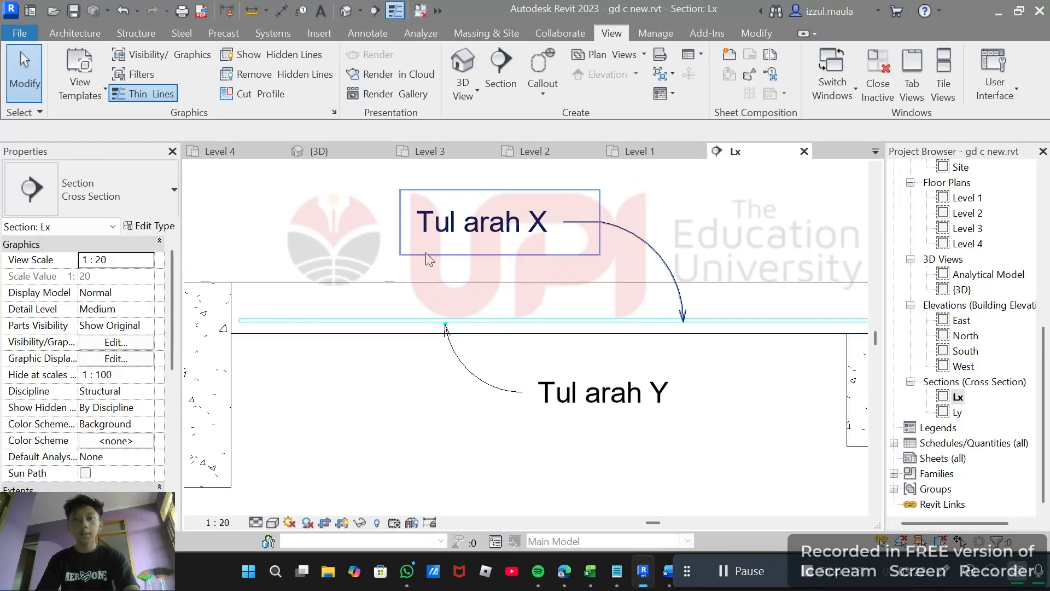
pyautogui.scroll(3, 485, 361)
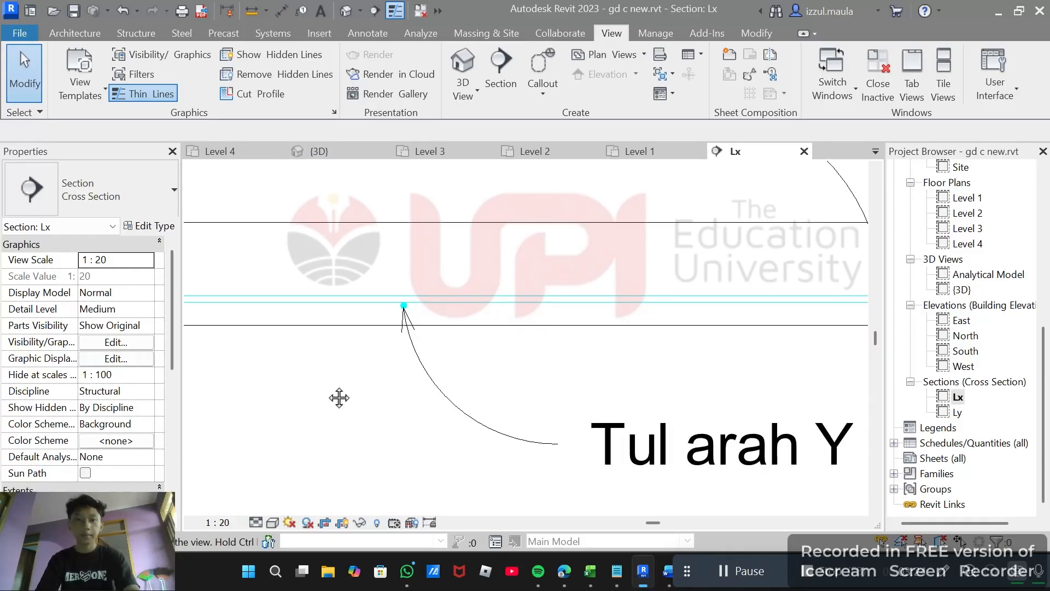
pyautogui.moveTo(339, 398); pyautogui.dragTo(361, 432)
pyautogui.scroll(-2, 381, 302)
pyautogui.moveTo(399, 312); pyautogui.dragTo(425, 337)
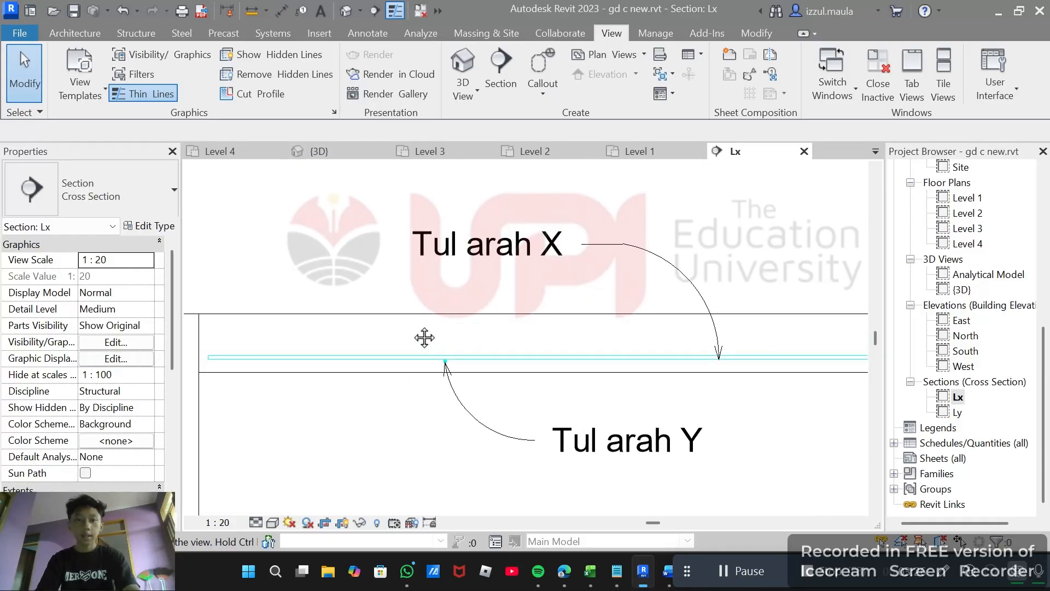
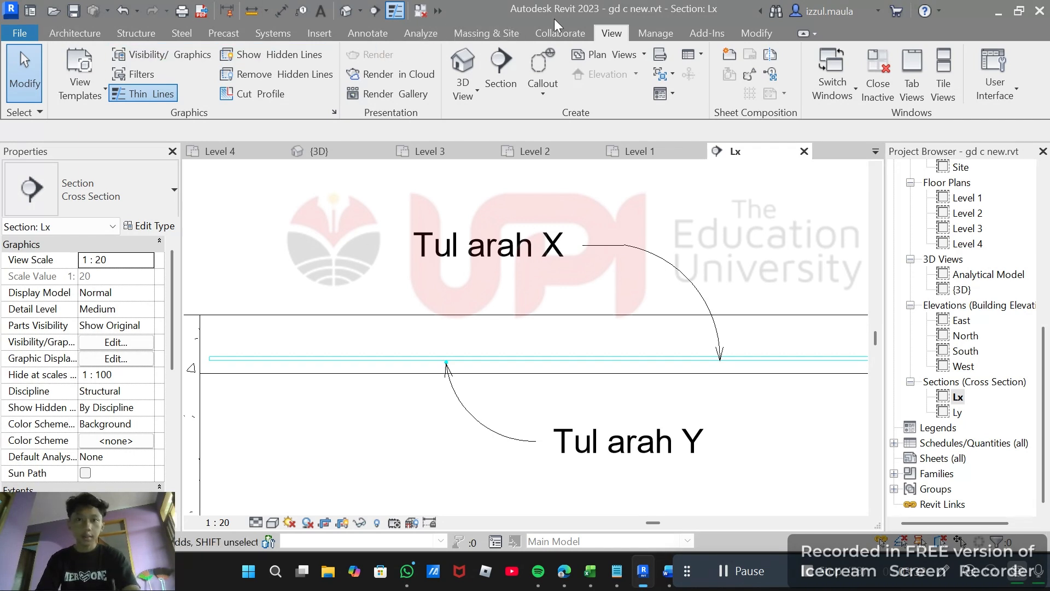
pyautogui.click(377, 33)
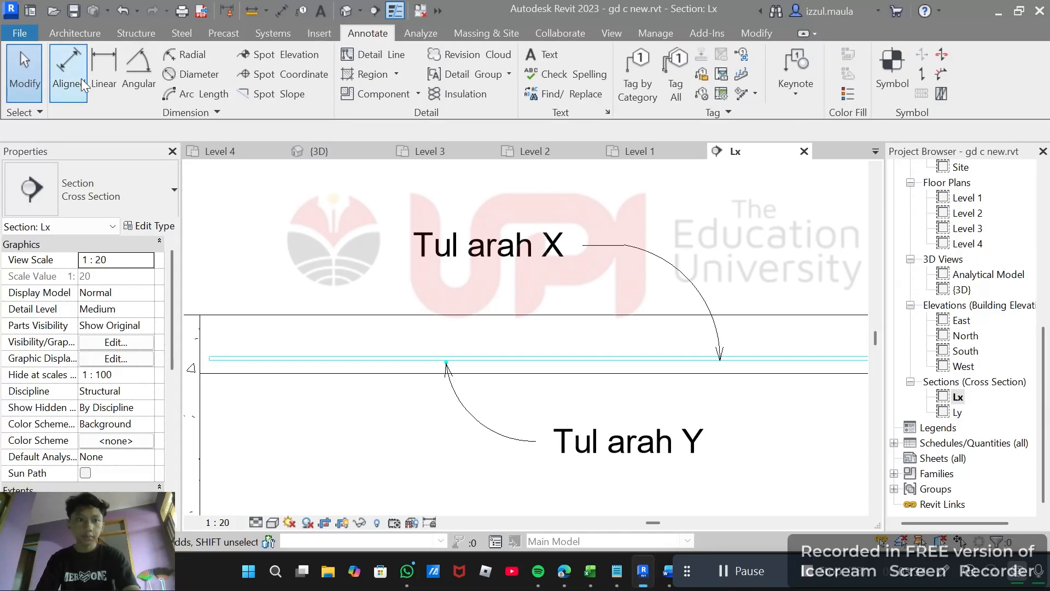
pyautogui.click(64, 75)
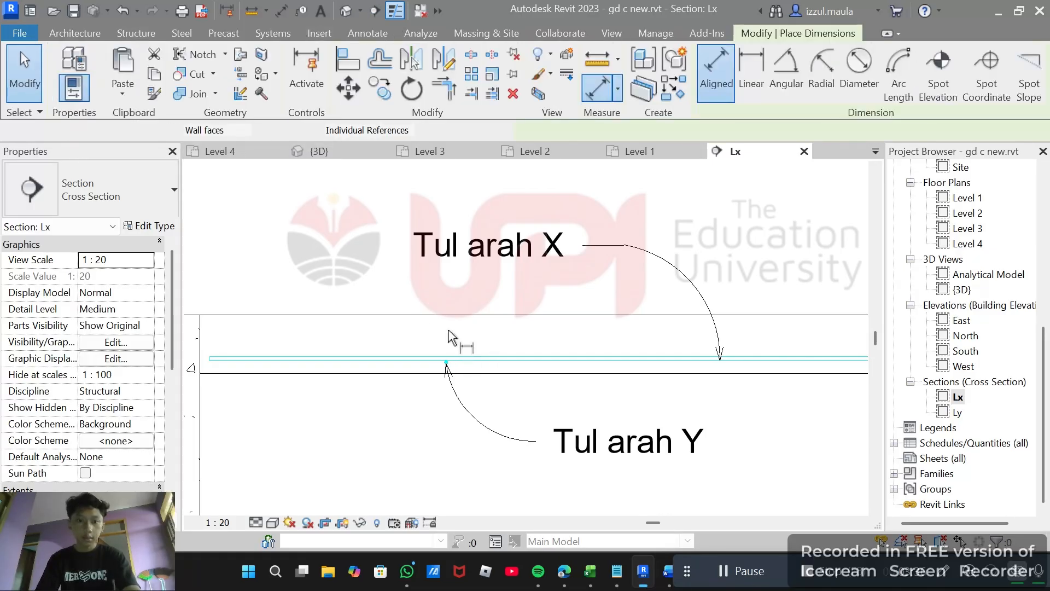
pyautogui.scroll(2, 449, 337)
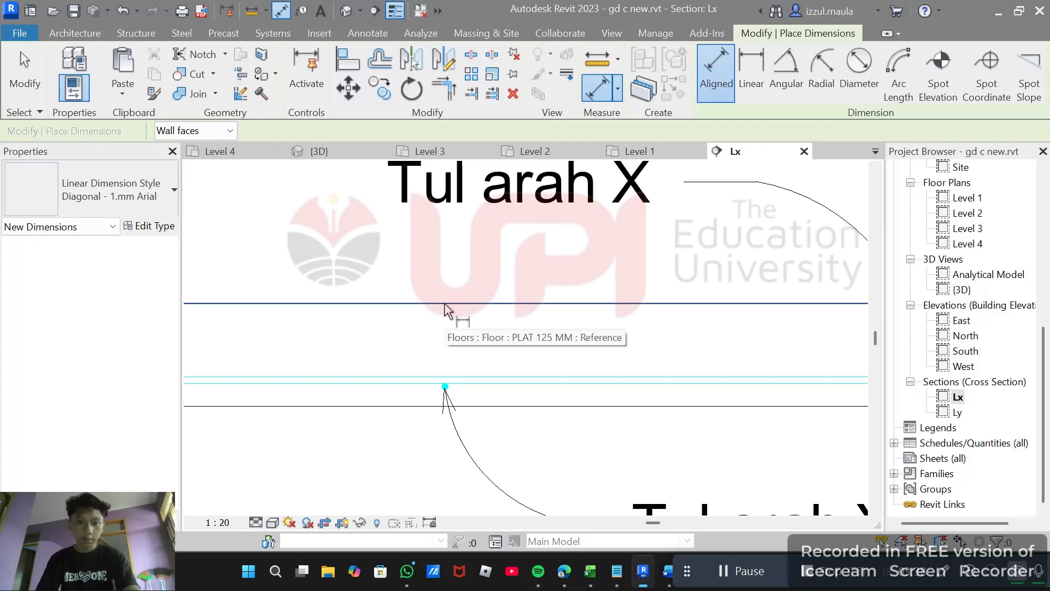
pyautogui.click(451, 304)
pyautogui.scroll(2, 442, 390)
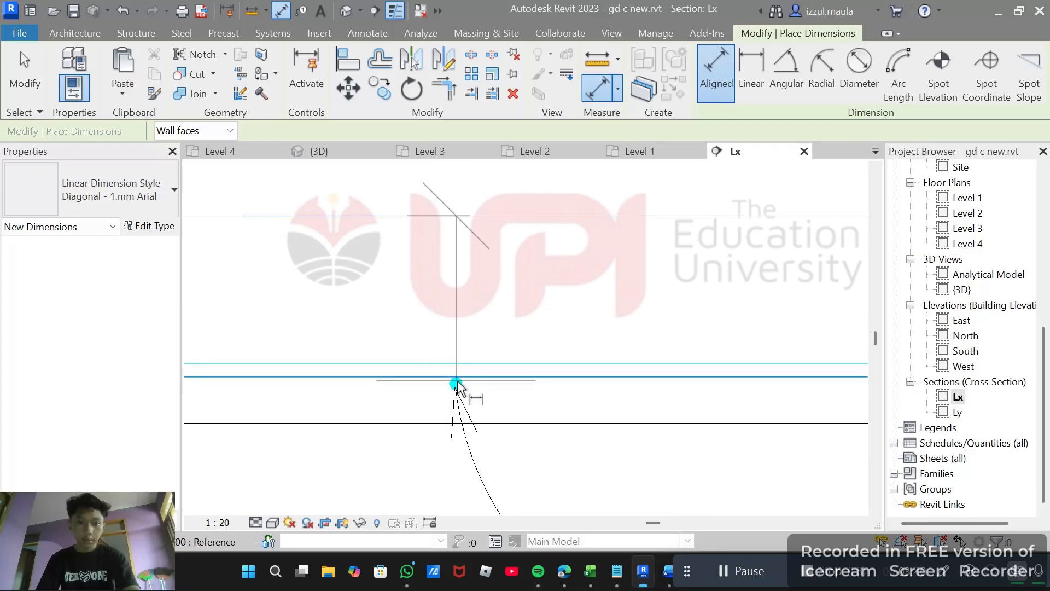
pyautogui.click(456, 387)
pyautogui.scroll(-2, 427, 390)
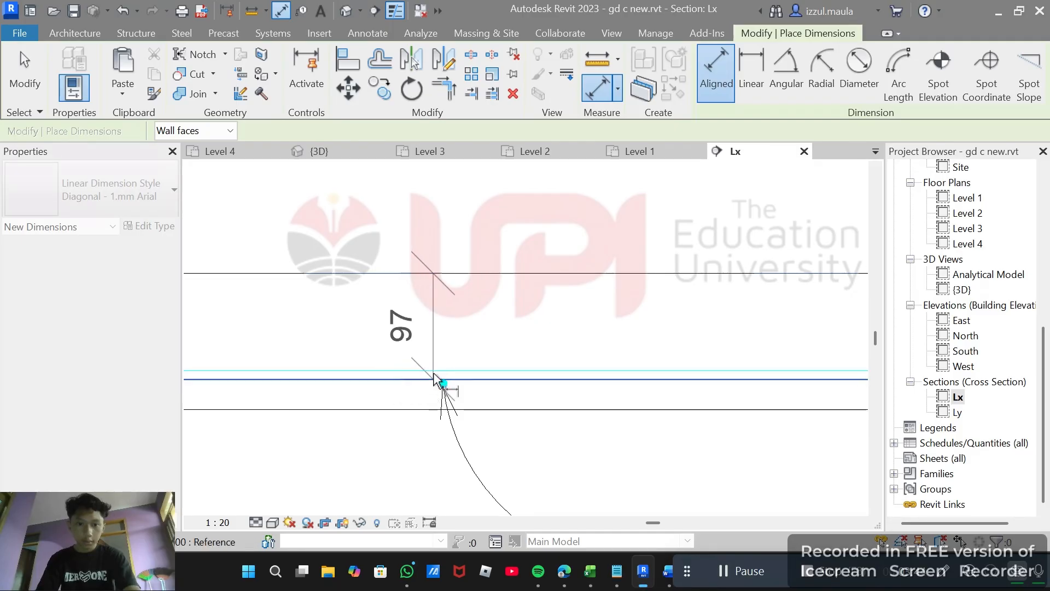
pyautogui.press('Escape')
pyautogui.scroll(-1, 437, 380)
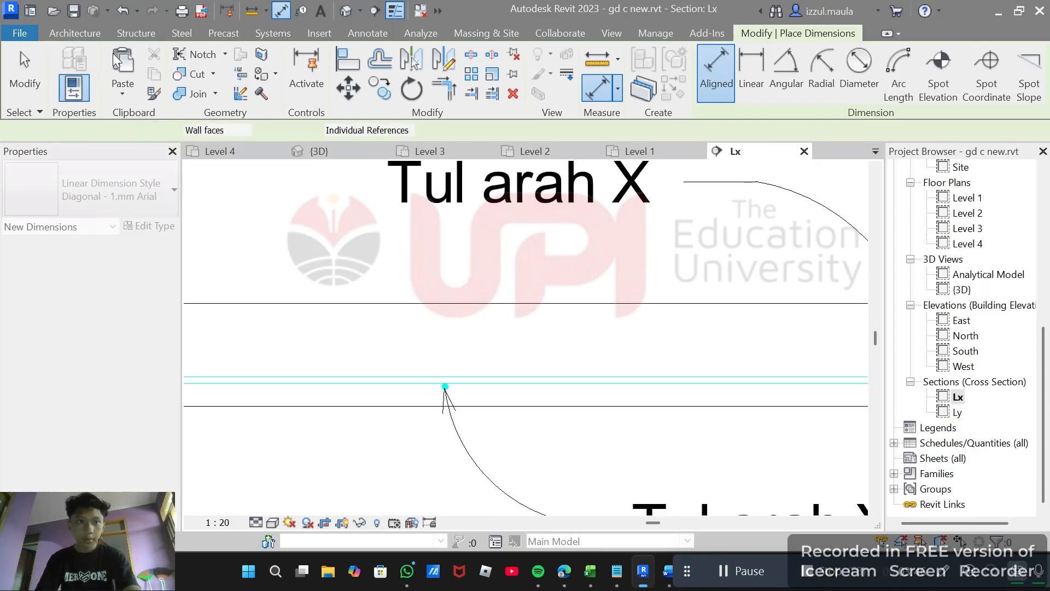
# Step: Add an aligned dimension from the slab's top face to the centre of the round cross-cut bar beneath the lengthwise bar
pyautogui.click(368, 34)
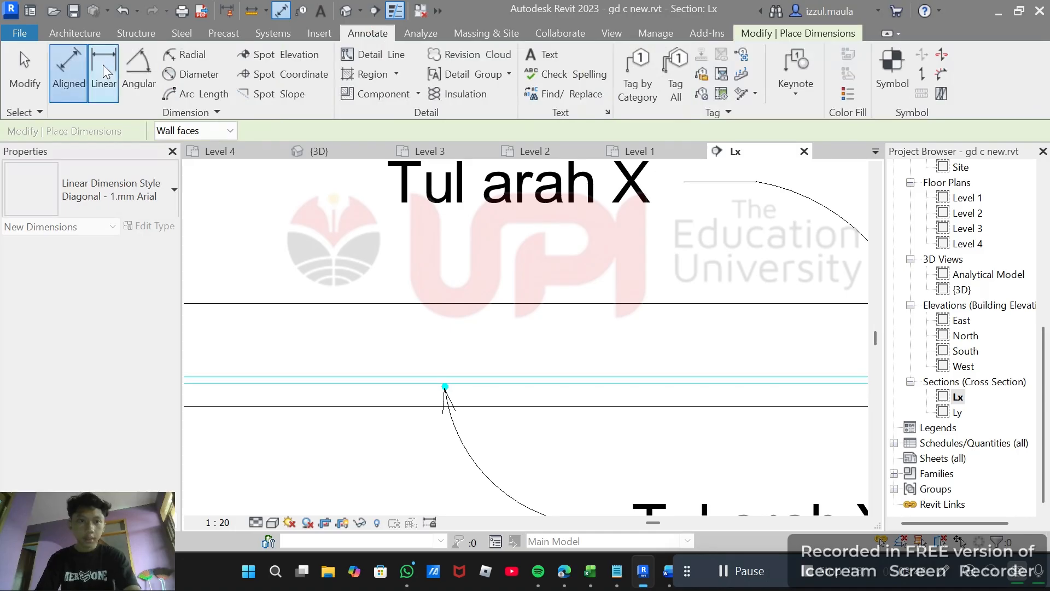
pyautogui.click(74, 64)
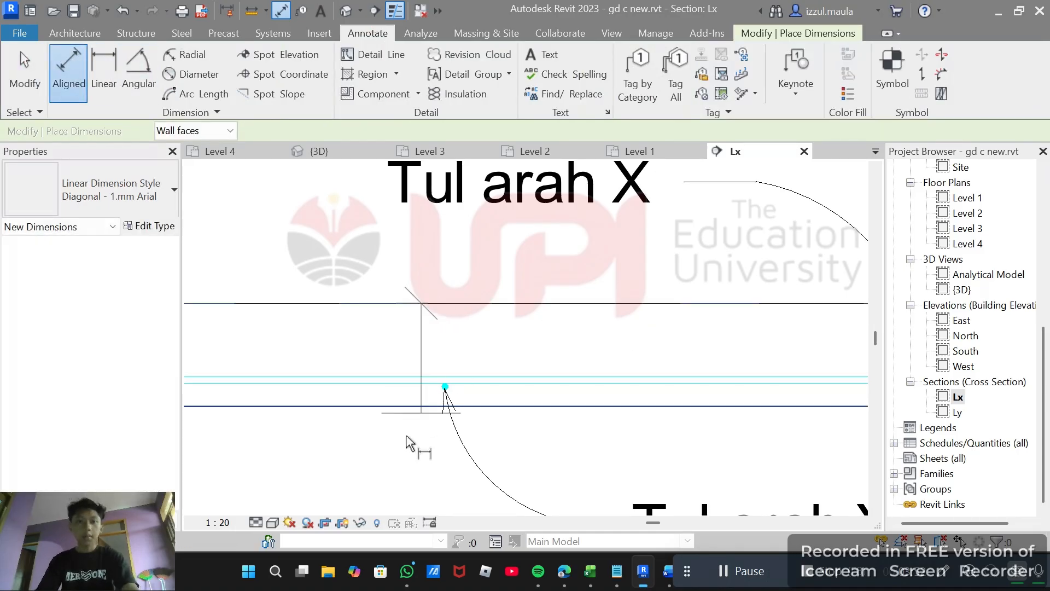
pyautogui.scroll(2, 458, 388)
pyautogui.scroll(2, 458, 387)
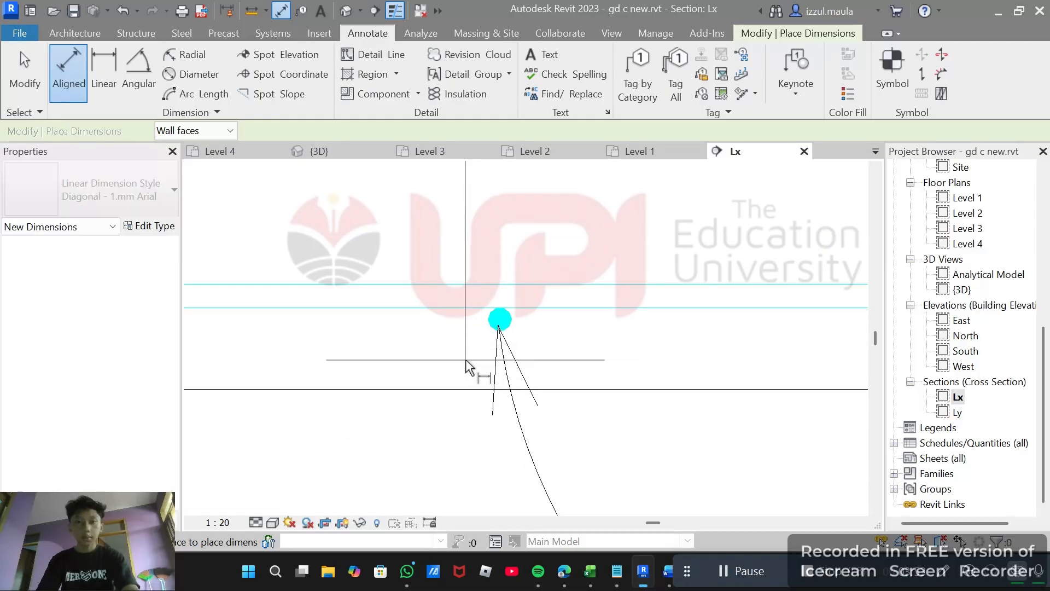
pyautogui.click(508, 316)
pyautogui.scroll(-3, 407, 345)
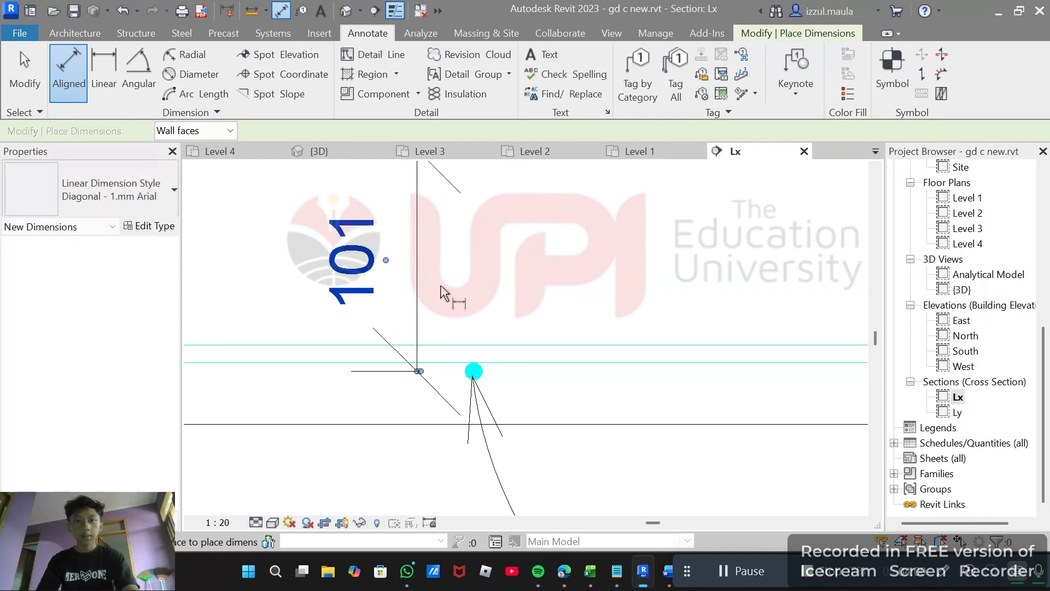
pyautogui.scroll(-2, 449, 293)
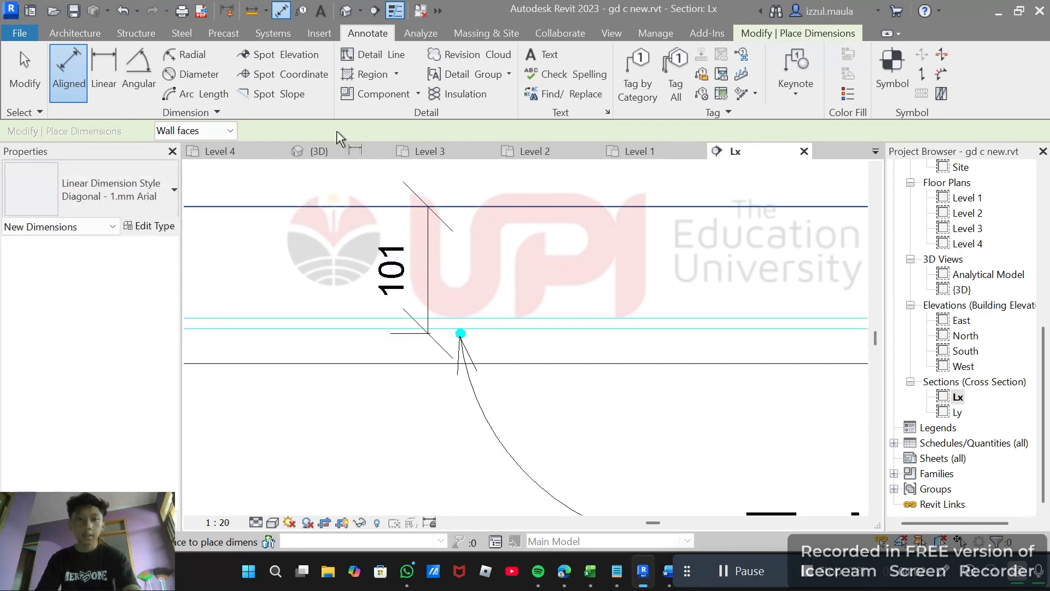
# Step: Add a second aligned dimension beside the first, from the slab's top face to the centreline of the lengthwise D8 bar
pyautogui.click(490, 207)
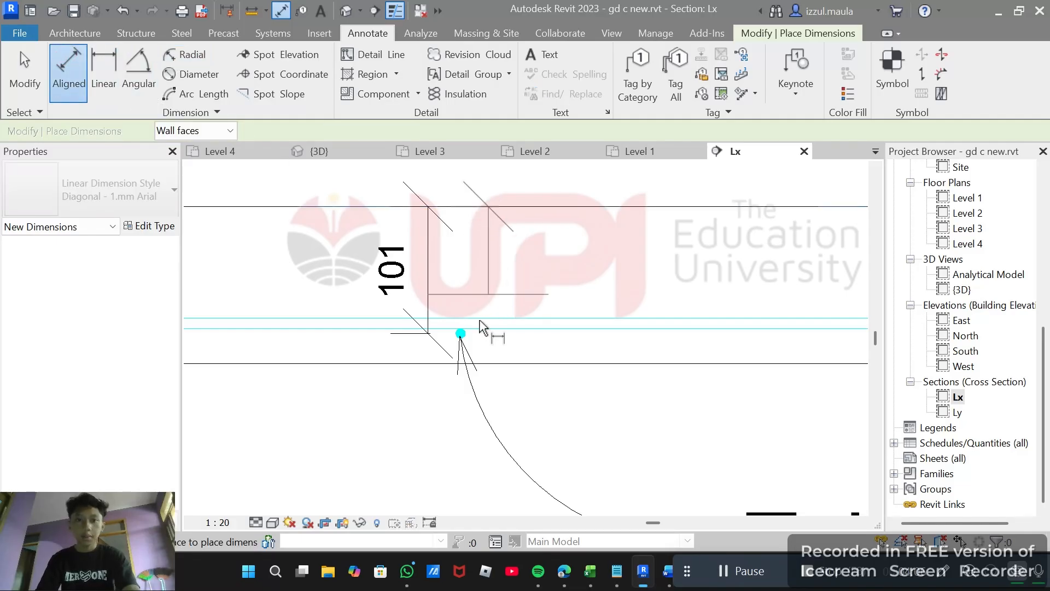
pyautogui.scroll(3, 492, 324)
pyautogui.scroll(-4, 494, 325)
pyautogui.scroll(-1, 494, 324)
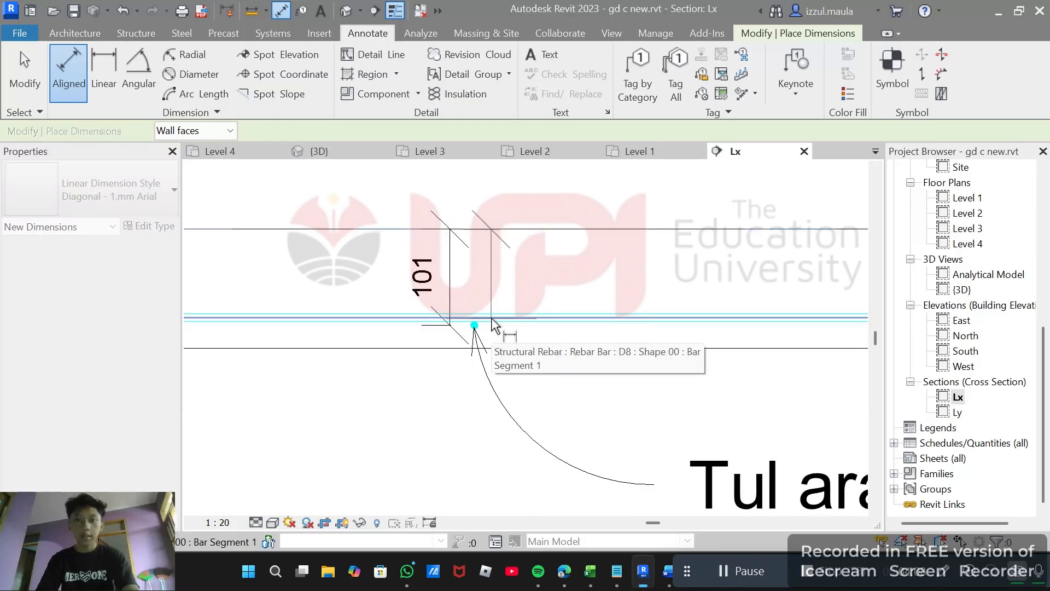
pyautogui.click(491, 319)
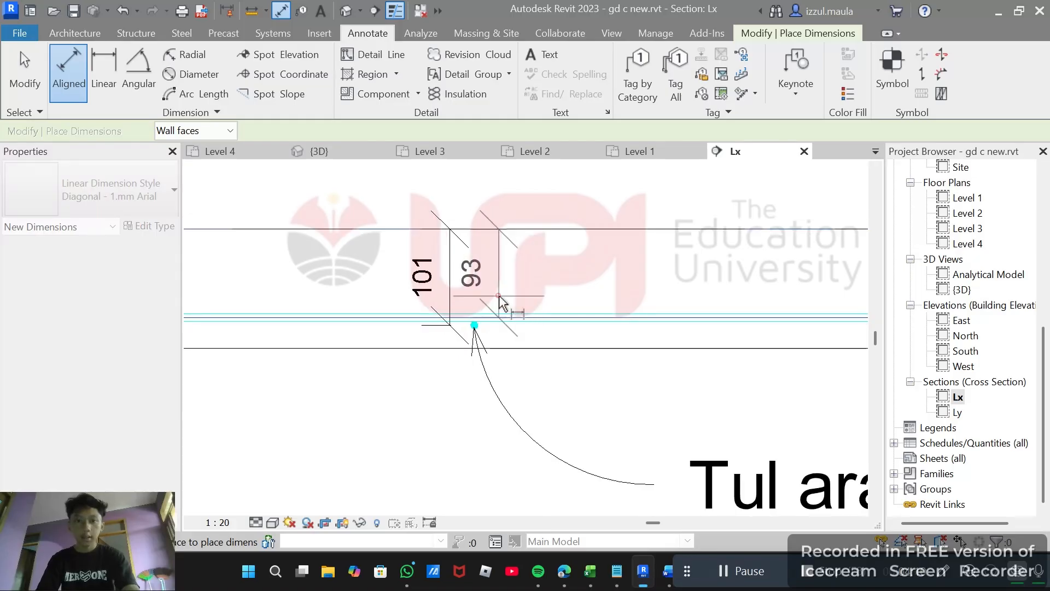
pyautogui.click(499, 298)
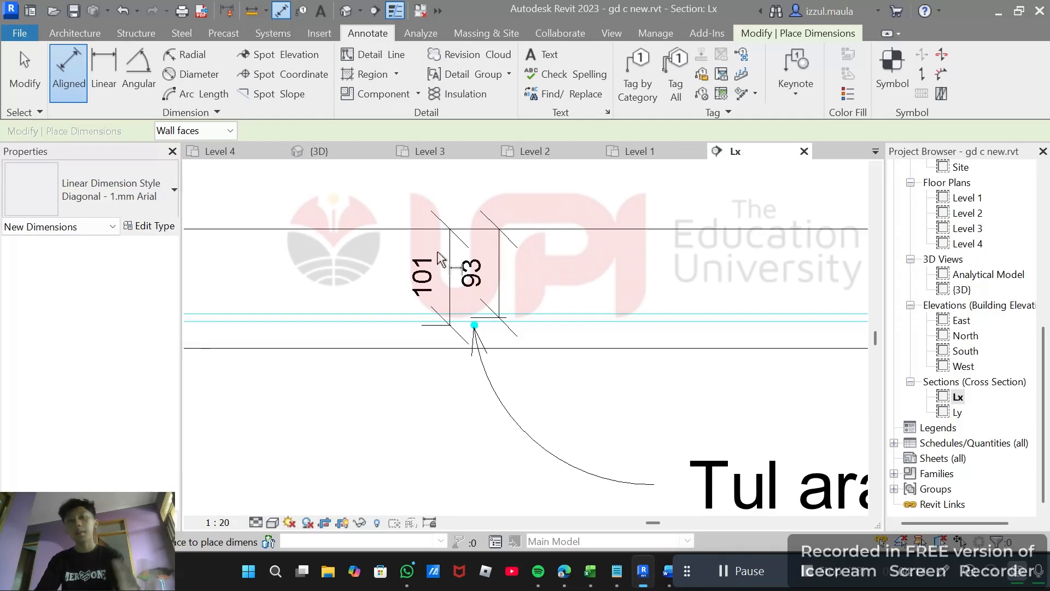
# Step: Switch to the perhitungan plat_joel.xlsx workbook and check the effective depths dx and dy on the RENCANA DESAIN PLAT sheet
pyautogui.scroll(-2, 517, 256)
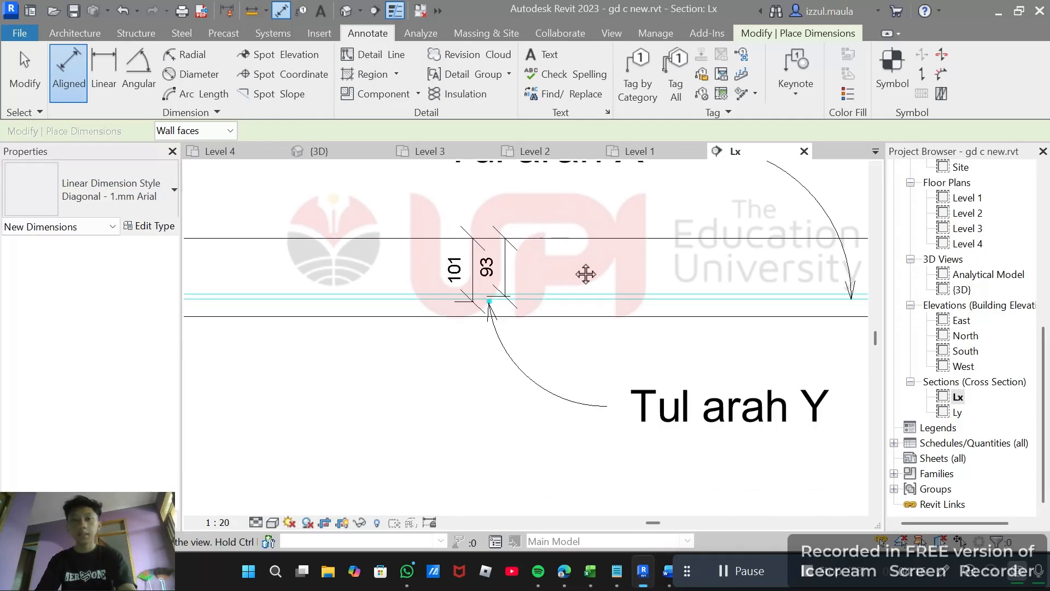
pyautogui.moveTo(586, 274); pyautogui.dragTo(495, 312)
pyautogui.scroll(-1, 495, 312)
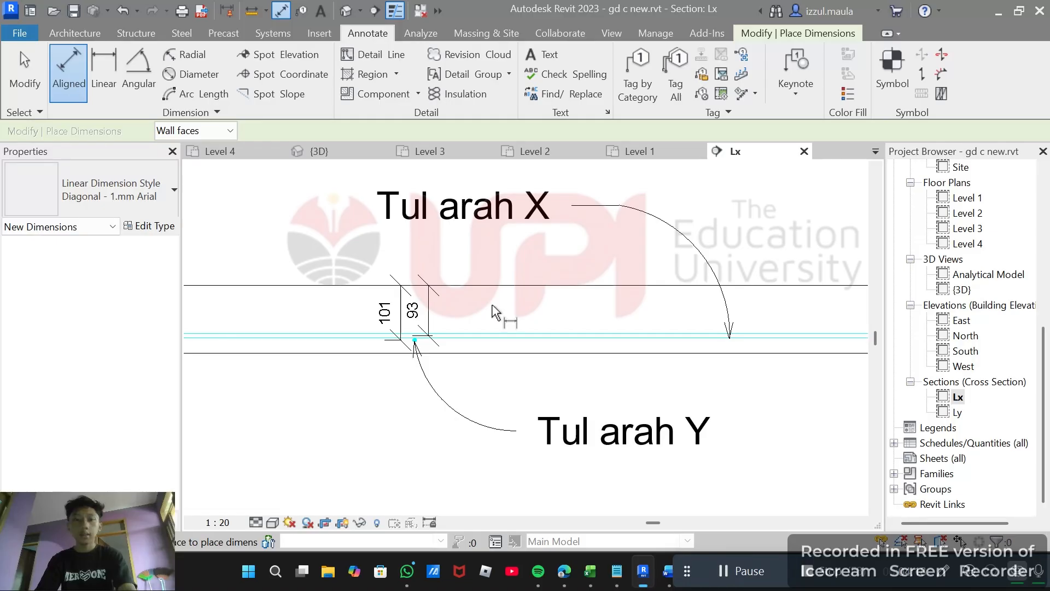
pyautogui.hotkey('alt', 'Tab')
pyautogui.hotkey('alt', 'Tab')
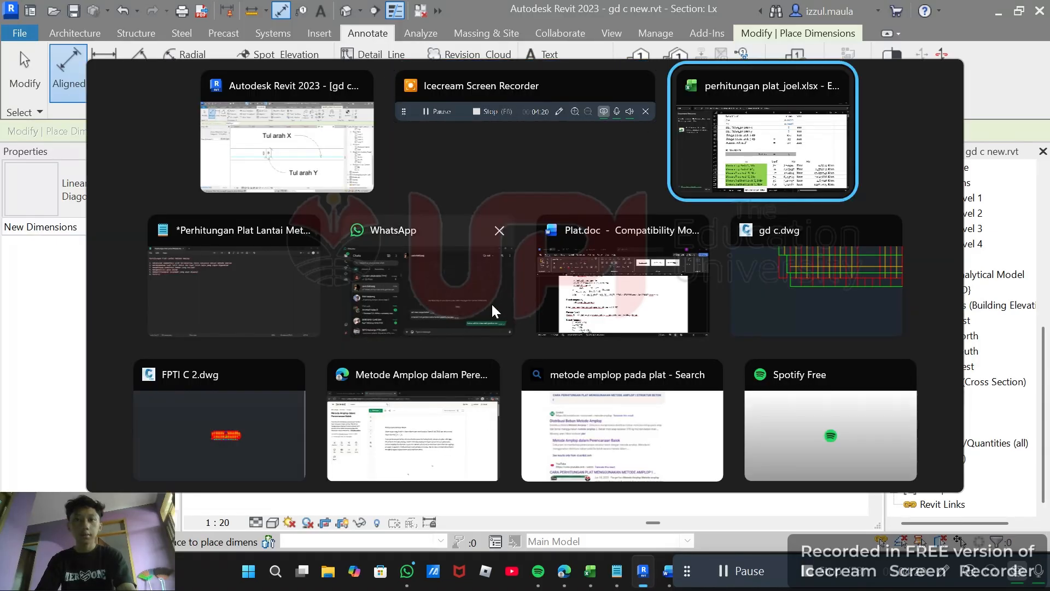
pyautogui.click(527, 227)
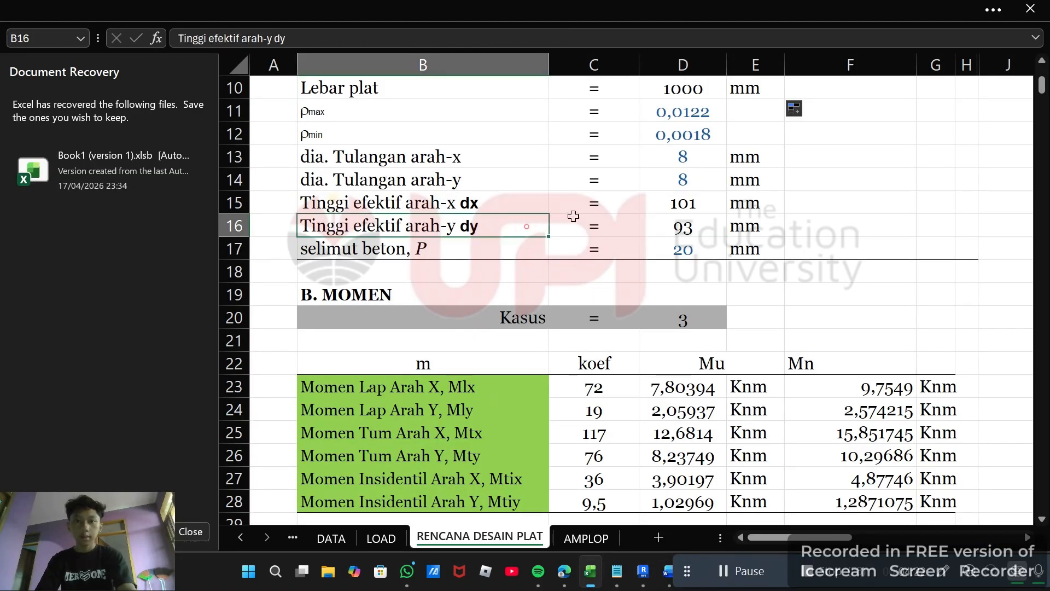
pyautogui.click(651, 205)
pyautogui.click(428, 194)
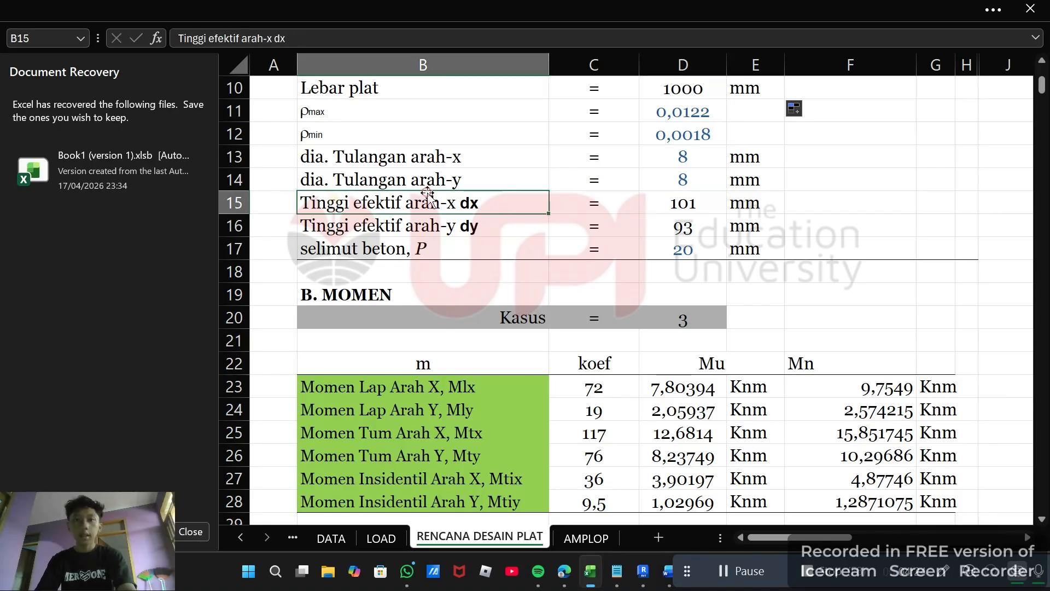
pyautogui.click(678, 207)
pyautogui.click(674, 234)
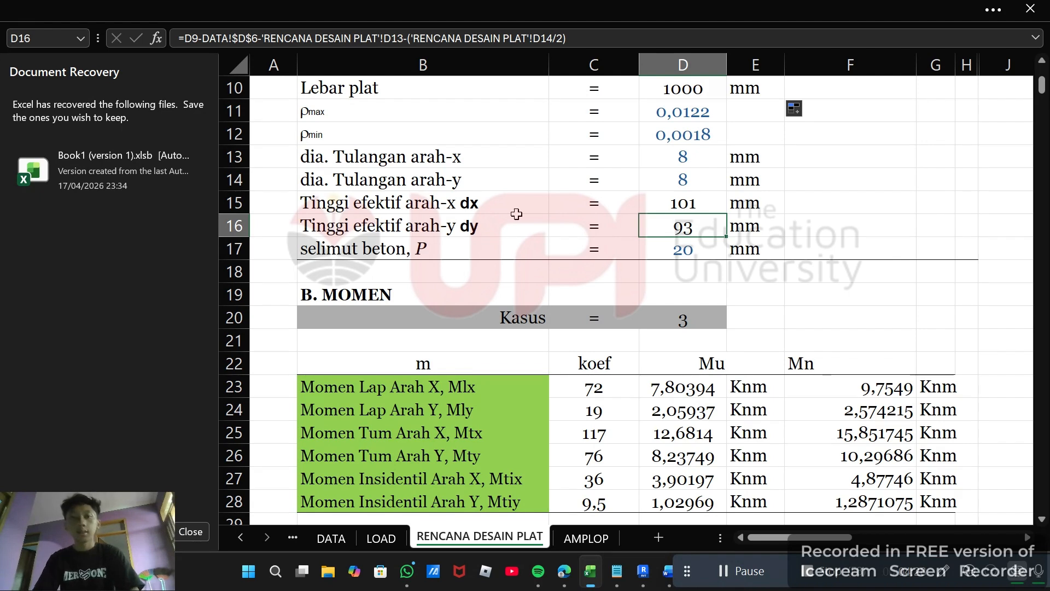
# Step: Switch back to Revit and swap the leader labels: change the lower note to "Tul arah X" and the upper note to "Tul arah Y"
pyautogui.hotkey('alt', 'Tab')
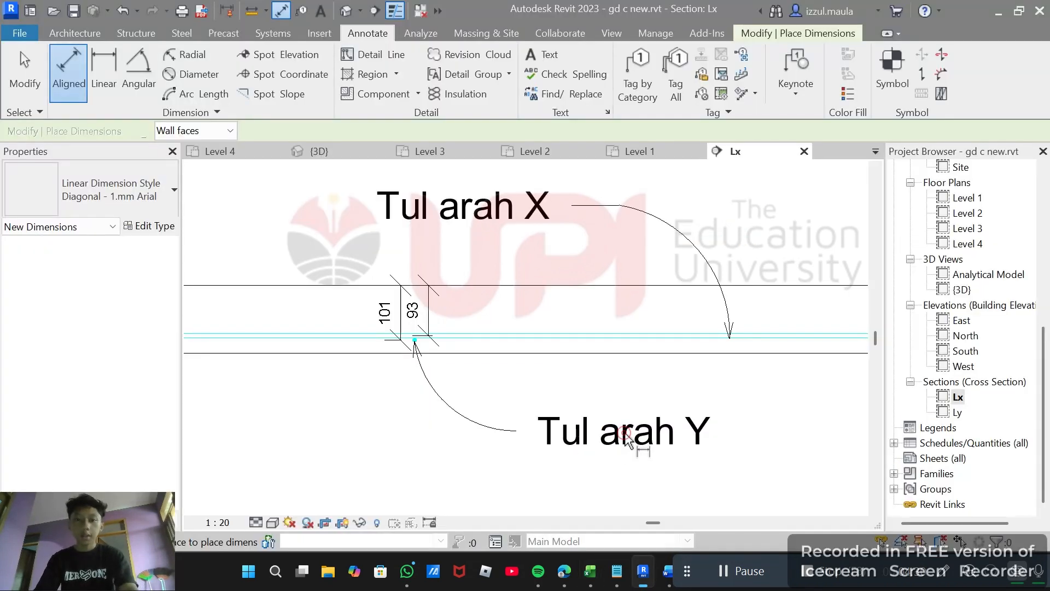
pyautogui.press('Escape')
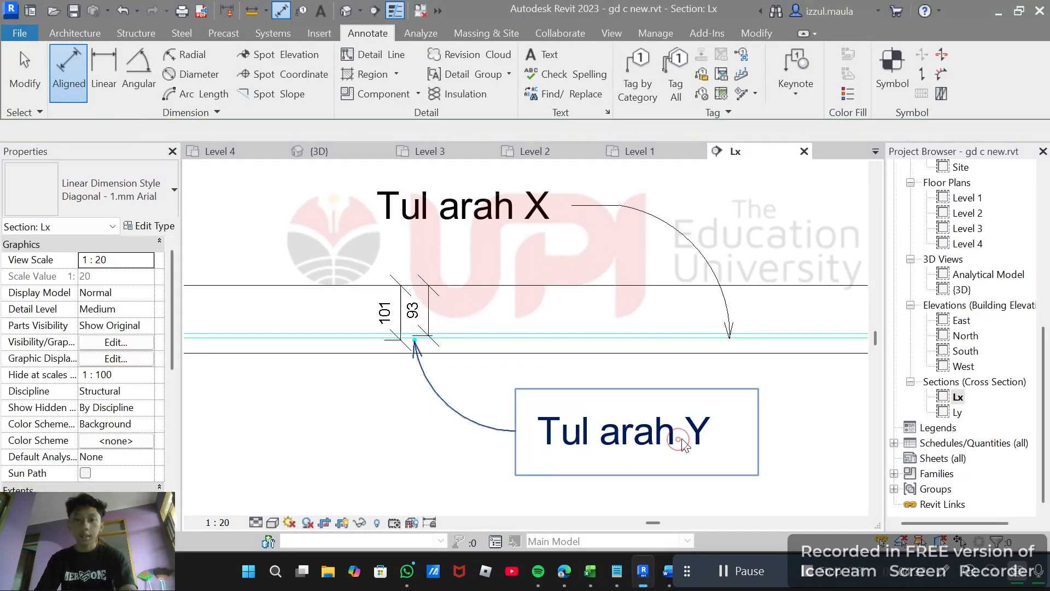
pyautogui.doubleClick(693, 438)
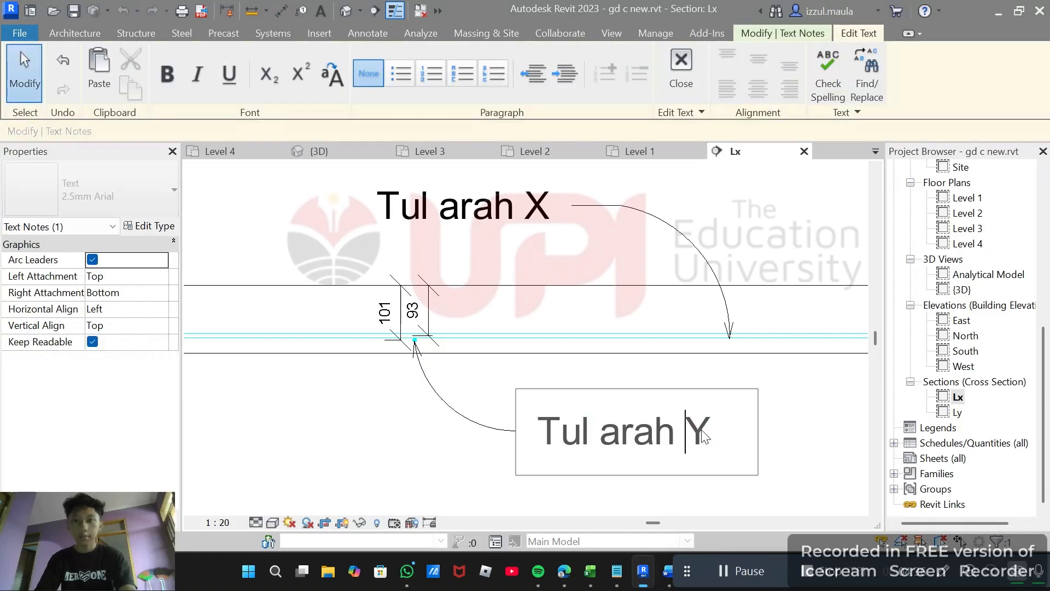
pyautogui.write('X')
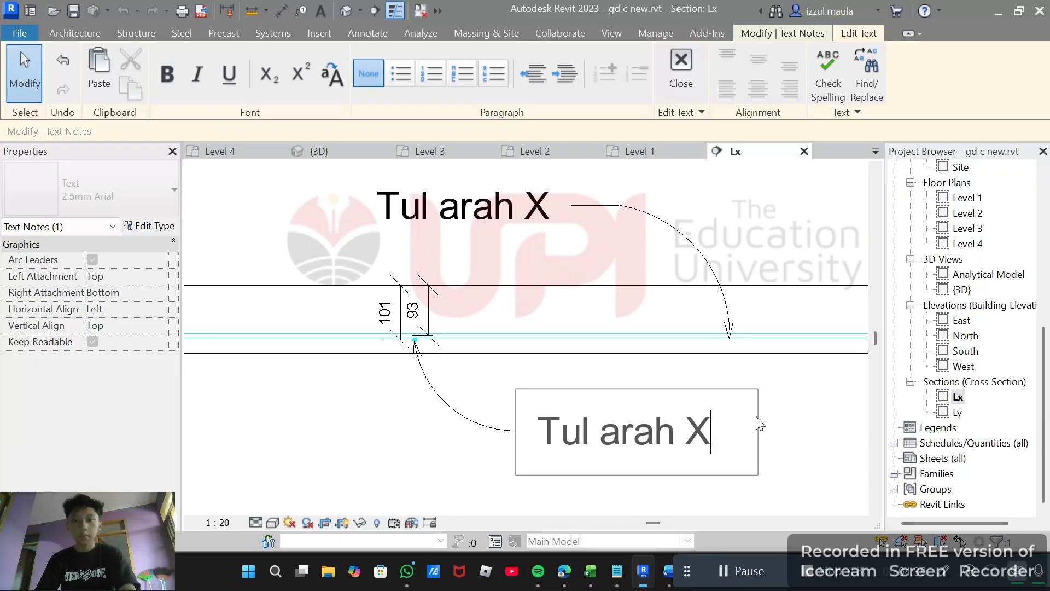
pyautogui.click(525, 206)
pyautogui.doubleClick(537, 212)
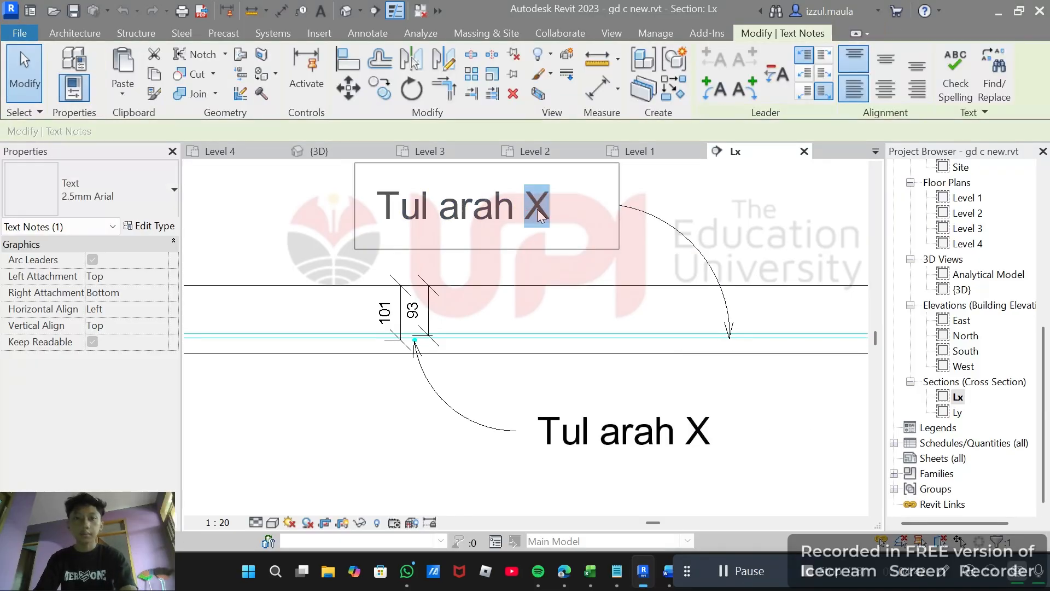
pyautogui.write('Y')
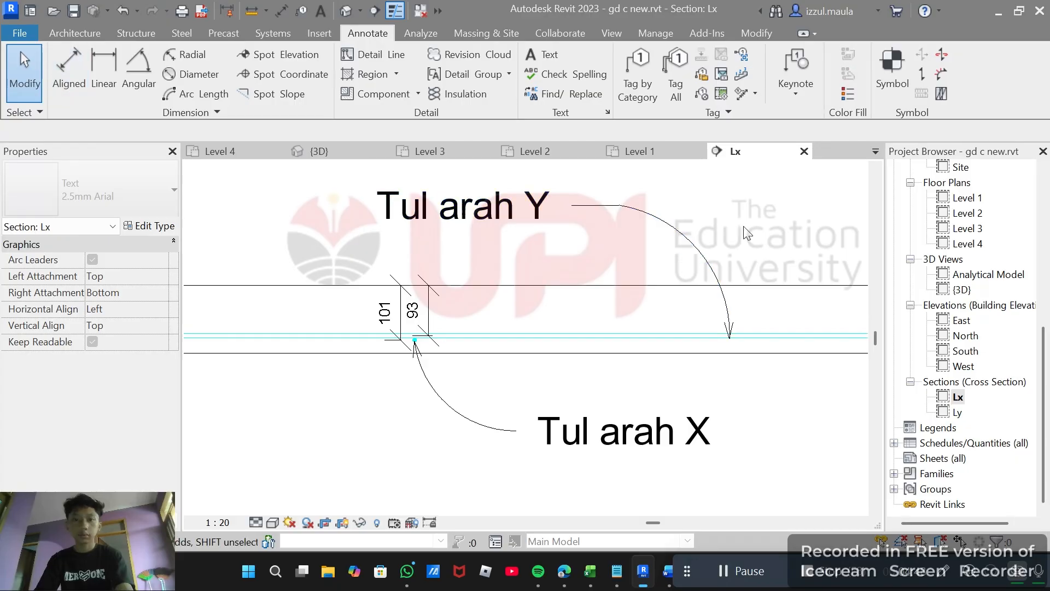
# Step: Switch to the Excel calculation workbook and review the A. DATA PLAT inputs for plate A1, from lx and ly through the concrete cover
pyautogui.hotkey('alt', 'Tab')
pyautogui.scroll(-2, 619, 240)
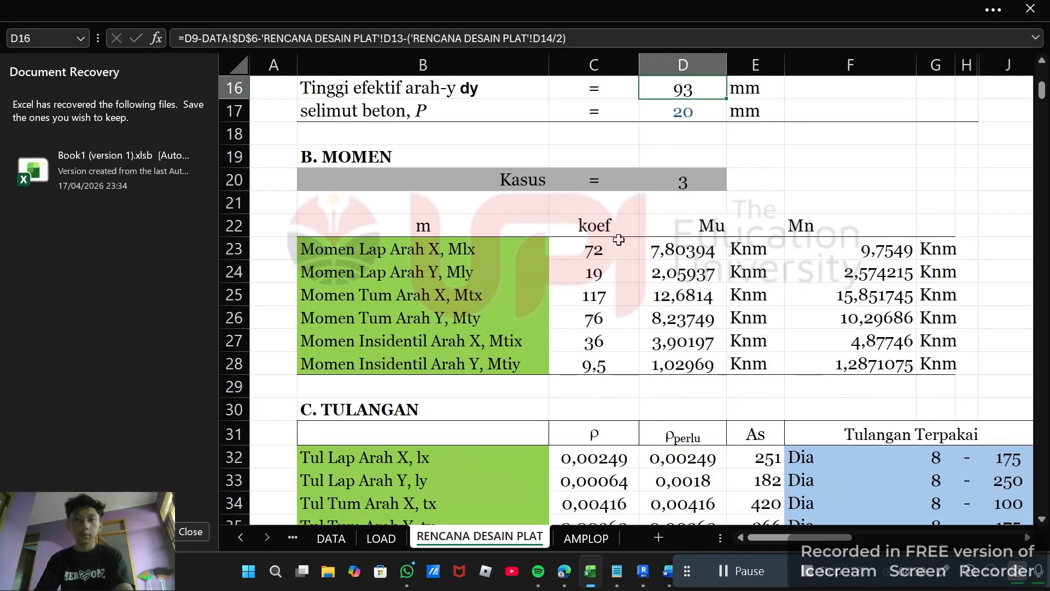
pyautogui.scroll(3, 533, 230)
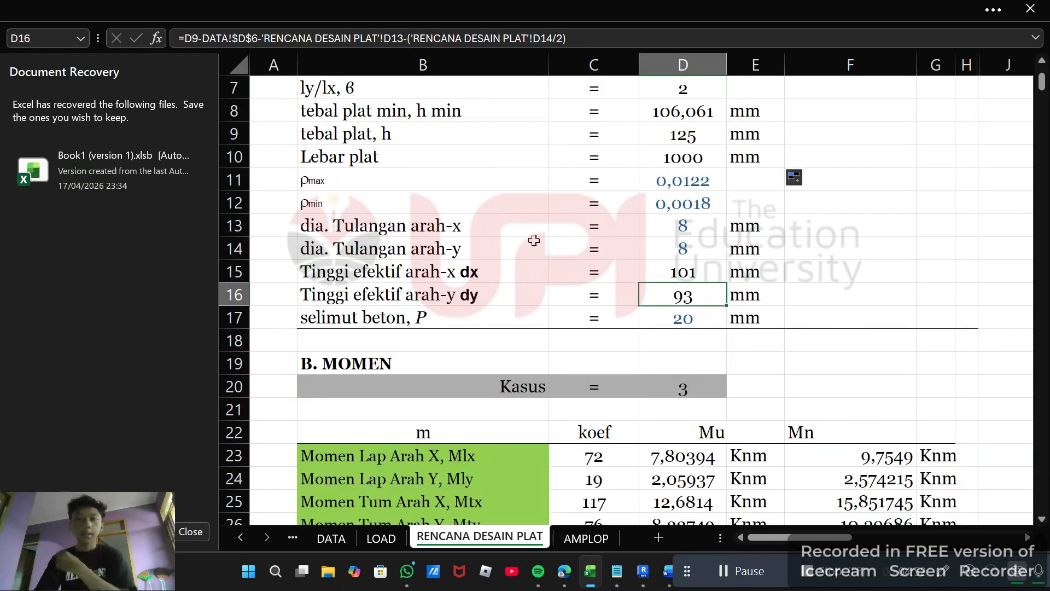
pyautogui.scroll(2, 534, 241)
pyautogui.scroll(-4, 534, 241)
pyautogui.scroll(4, 534, 241)
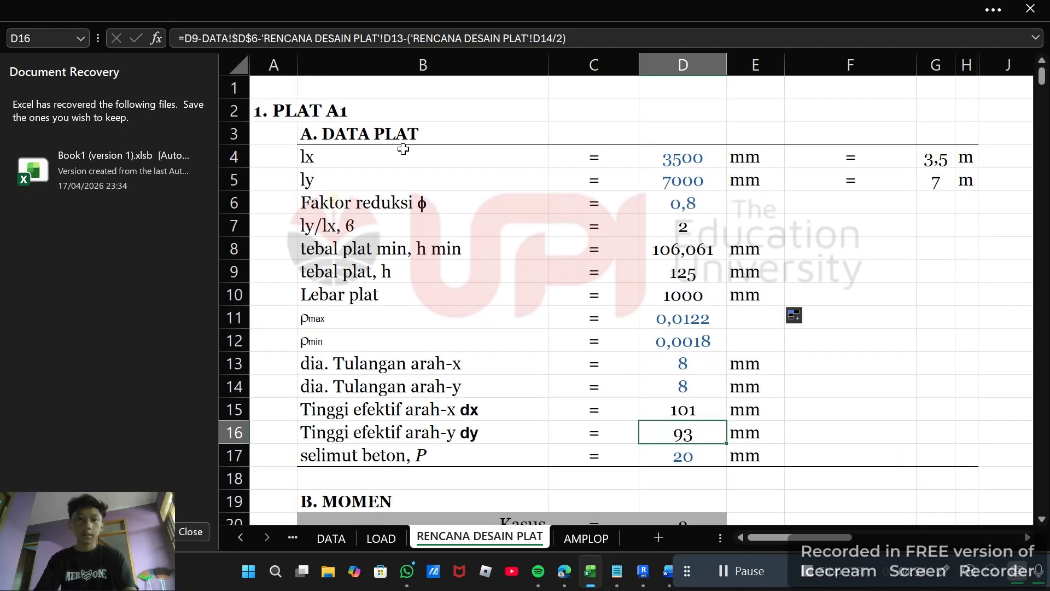
pyautogui.click(383, 142)
pyautogui.click(418, 249)
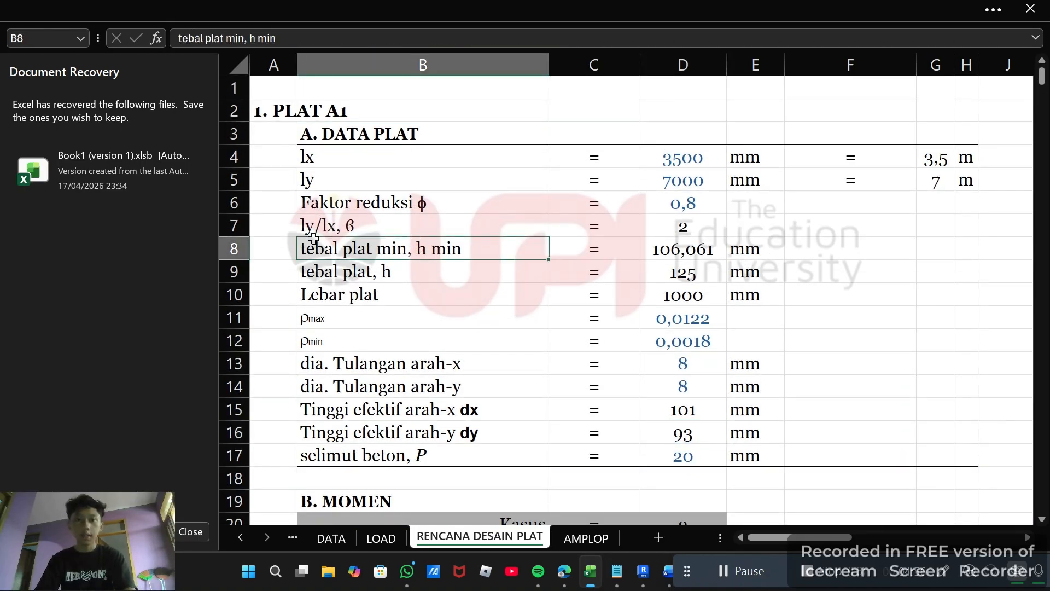
pyautogui.scroll(-4, 392, 227)
pyautogui.scroll(2, 426, 197)
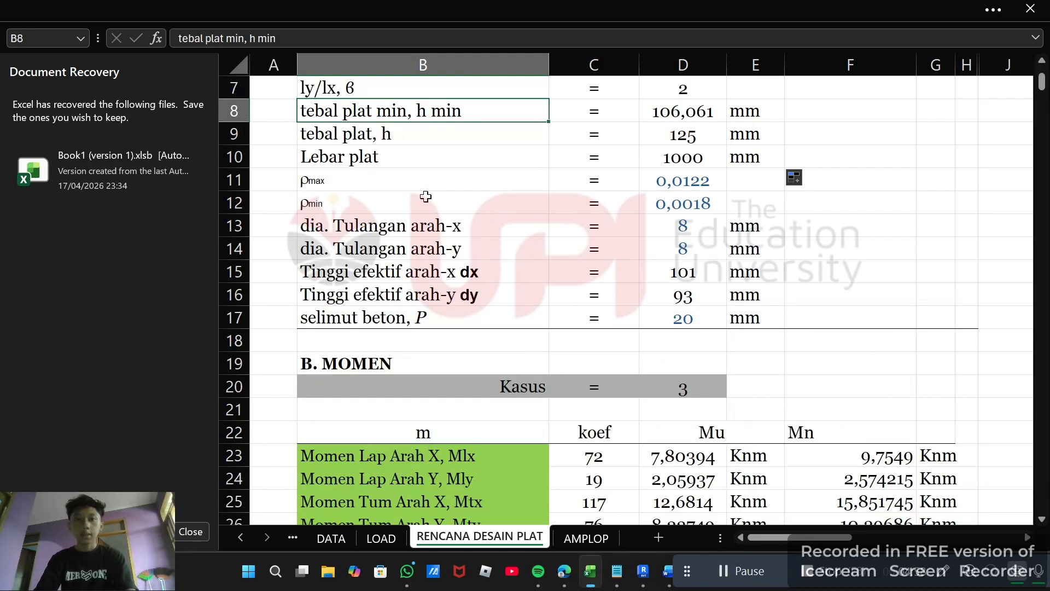
pyautogui.scroll(-2, 425, 197)
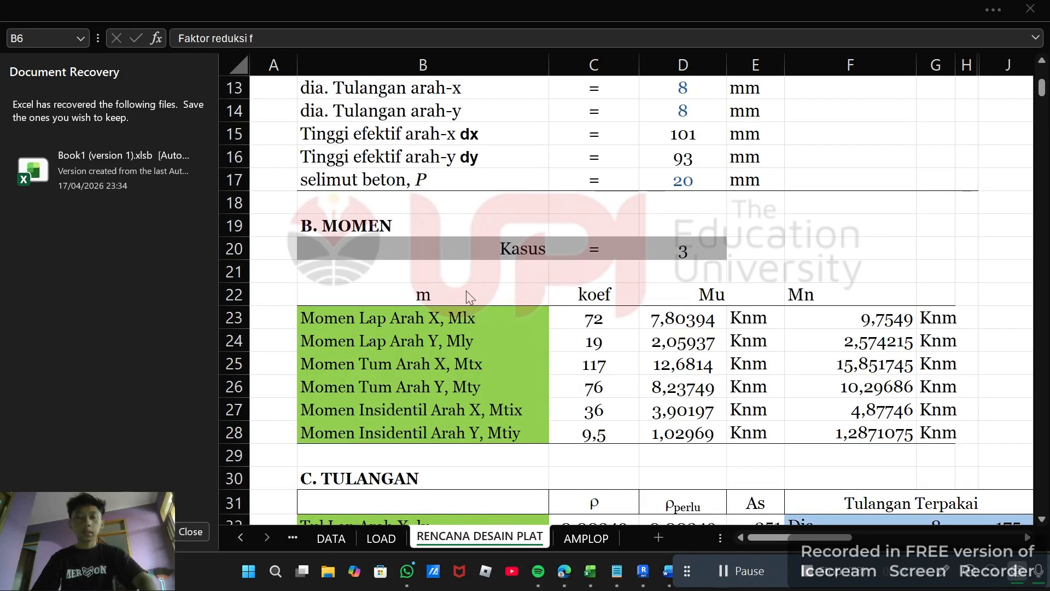
pyautogui.scroll(2, 370, 296)
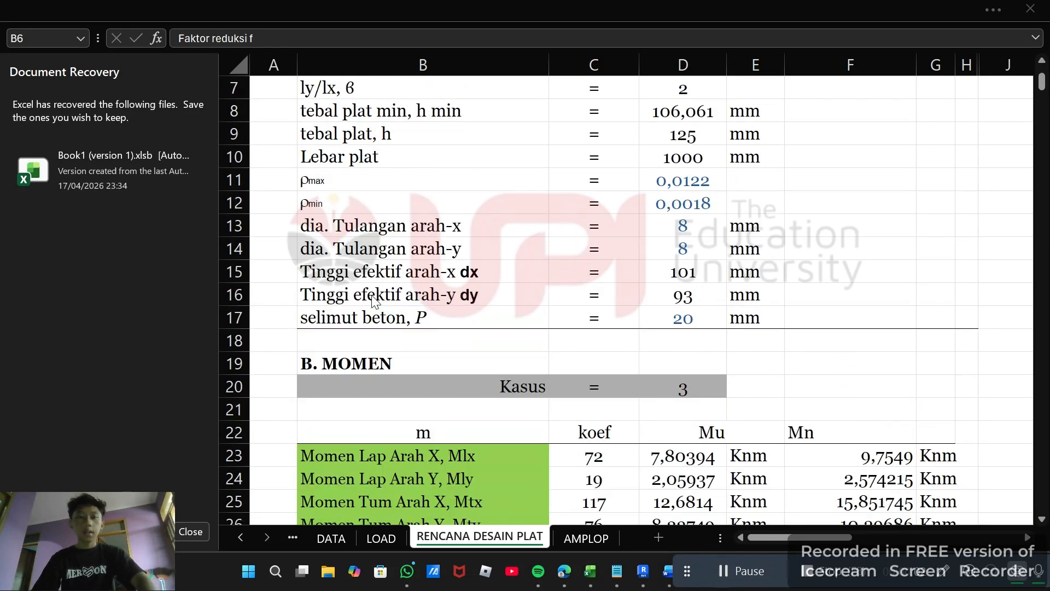
pyautogui.scroll(-1, 361, 294)
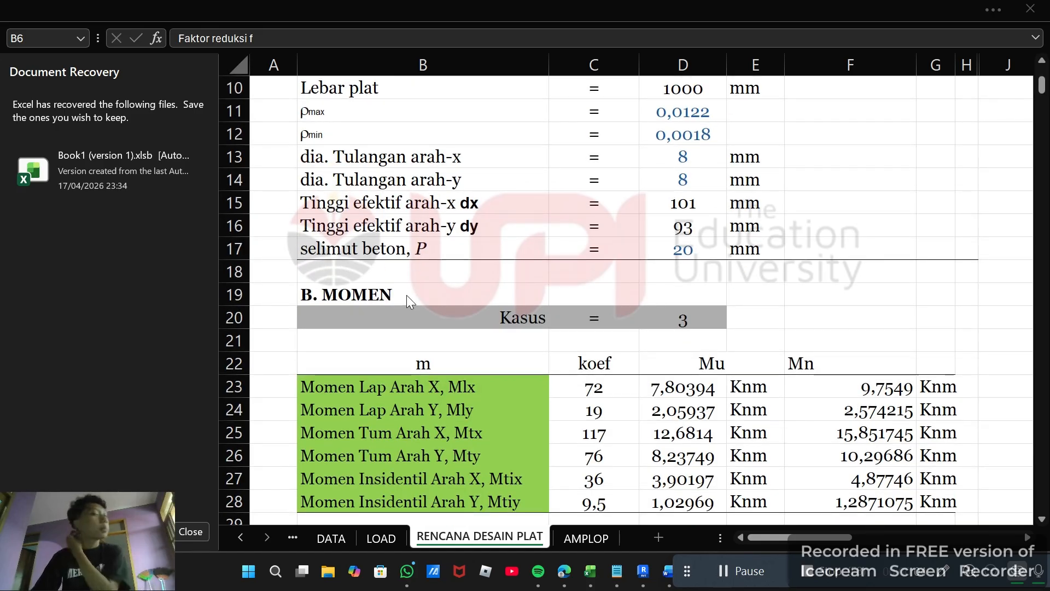
pyautogui.scroll(-2, 407, 298)
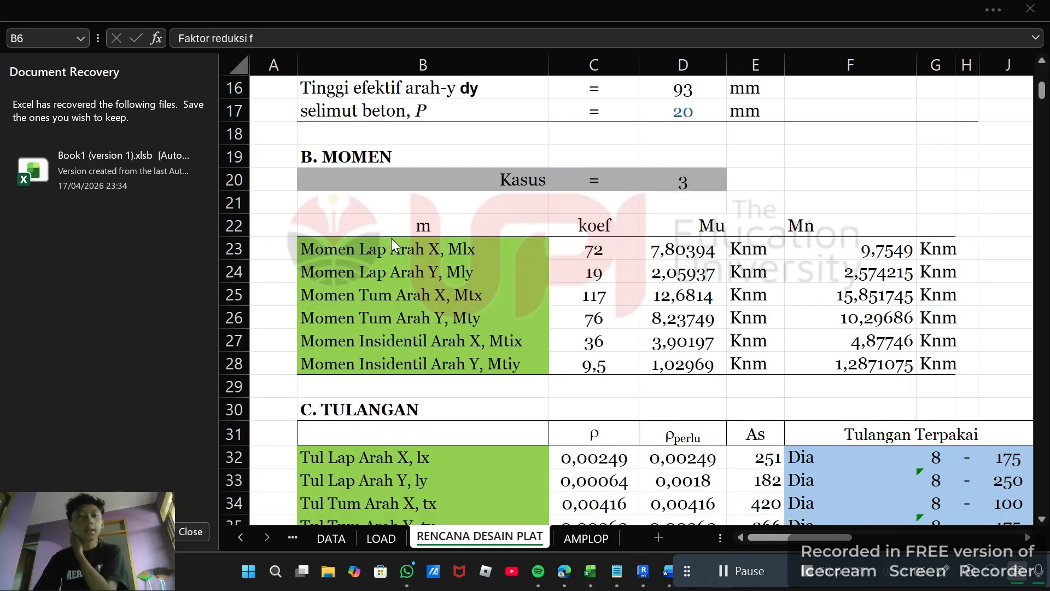
# Step: Examine the Kasus value in D20 together with the list of moment types in B23:B28 of section B. MOMEN
pyautogui.click(468, 215)
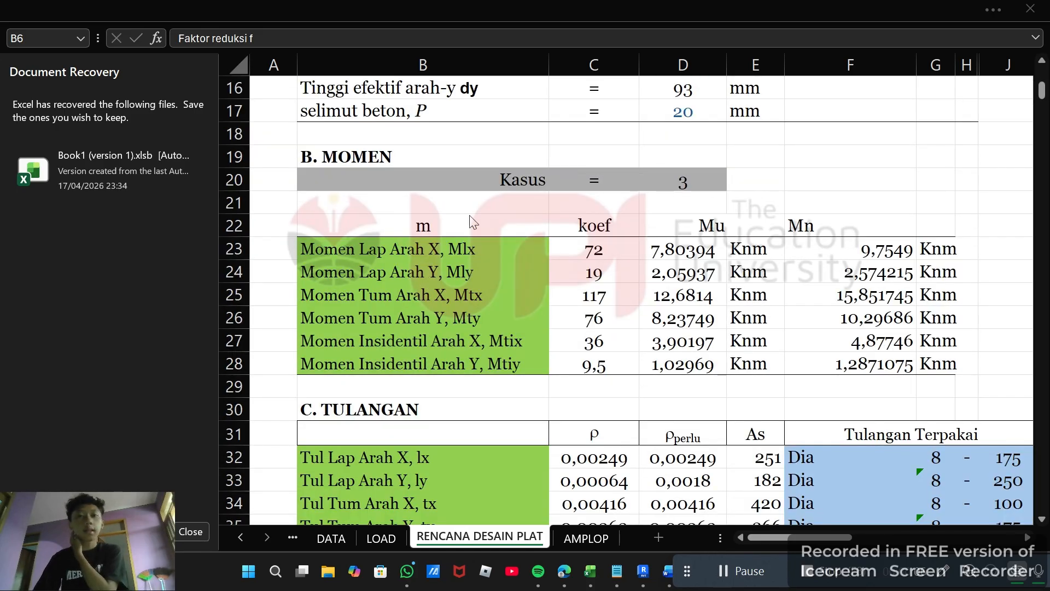
pyautogui.click(419, 249)
pyautogui.click(419, 273)
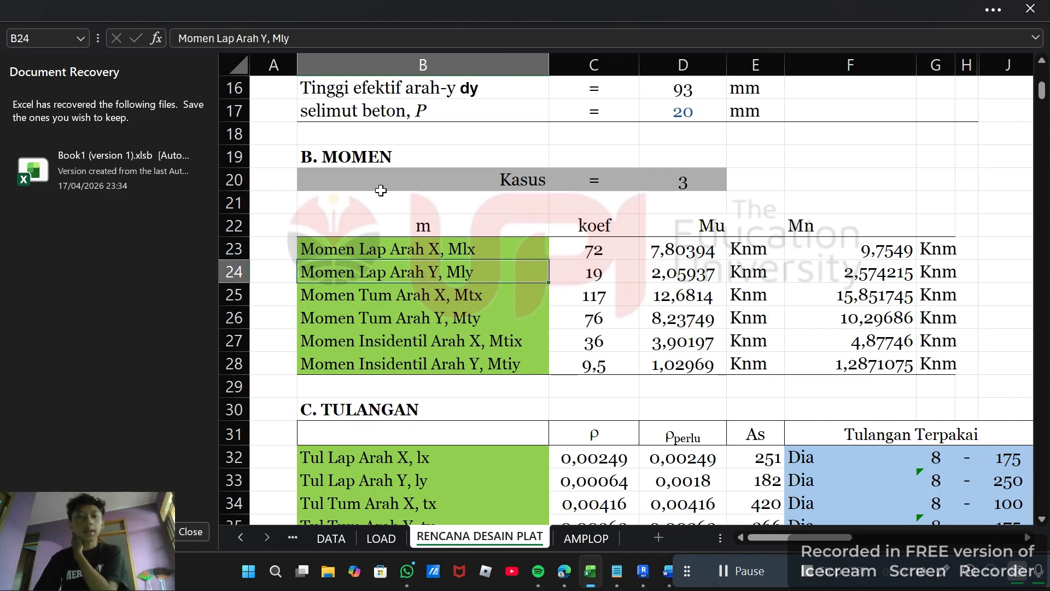
pyautogui.moveTo(385, 250); pyautogui.dragTo(380, 361)
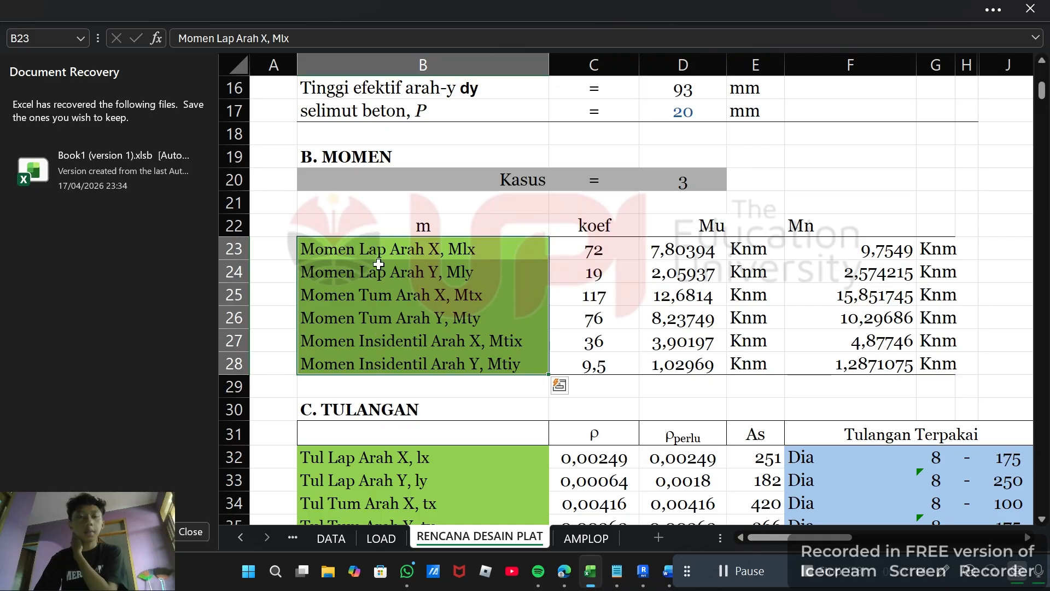
pyautogui.click(394, 175)
pyautogui.click(690, 186)
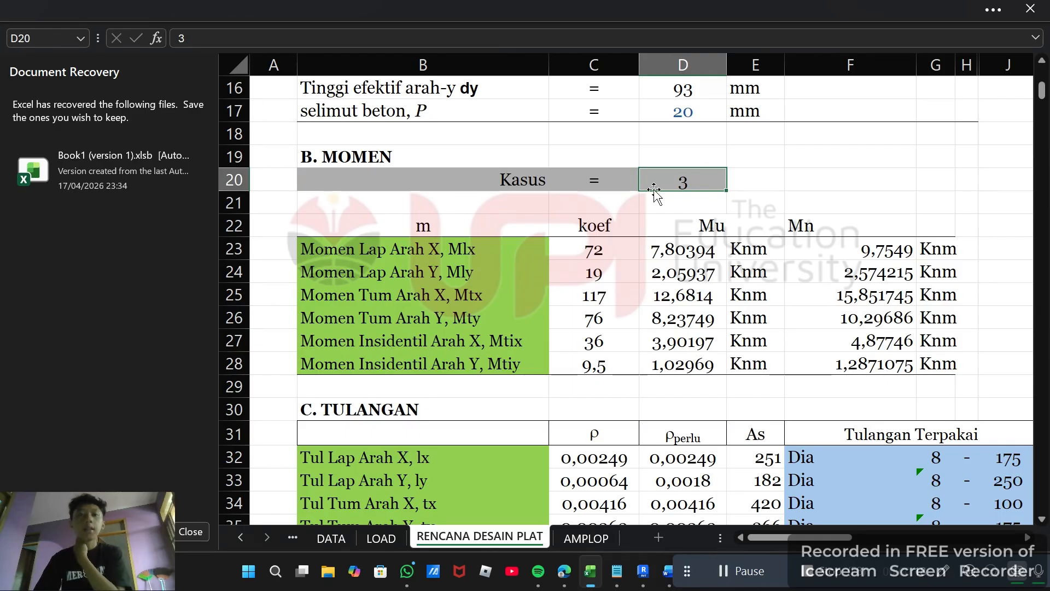
pyautogui.click(448, 217)
pyautogui.click(340, 262)
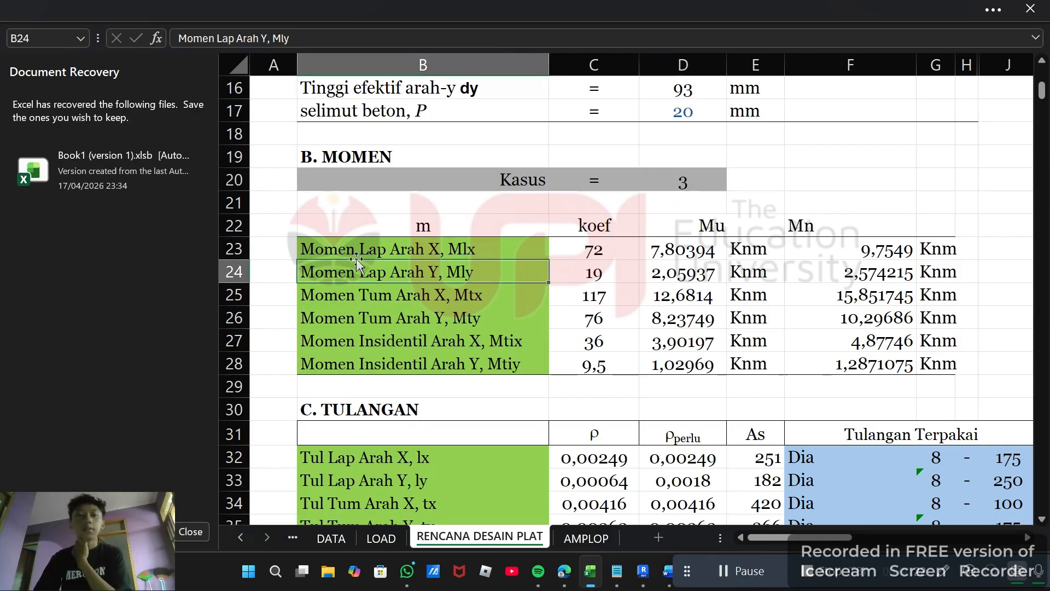
pyautogui.moveTo(363, 250); pyautogui.dragTo(361, 364)
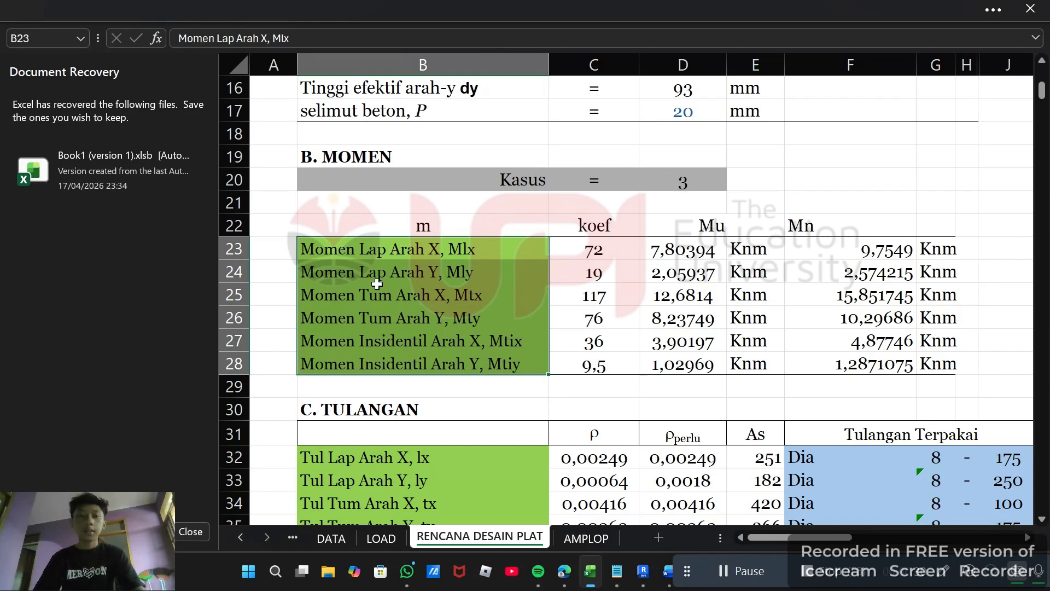
pyautogui.click(696, 183)
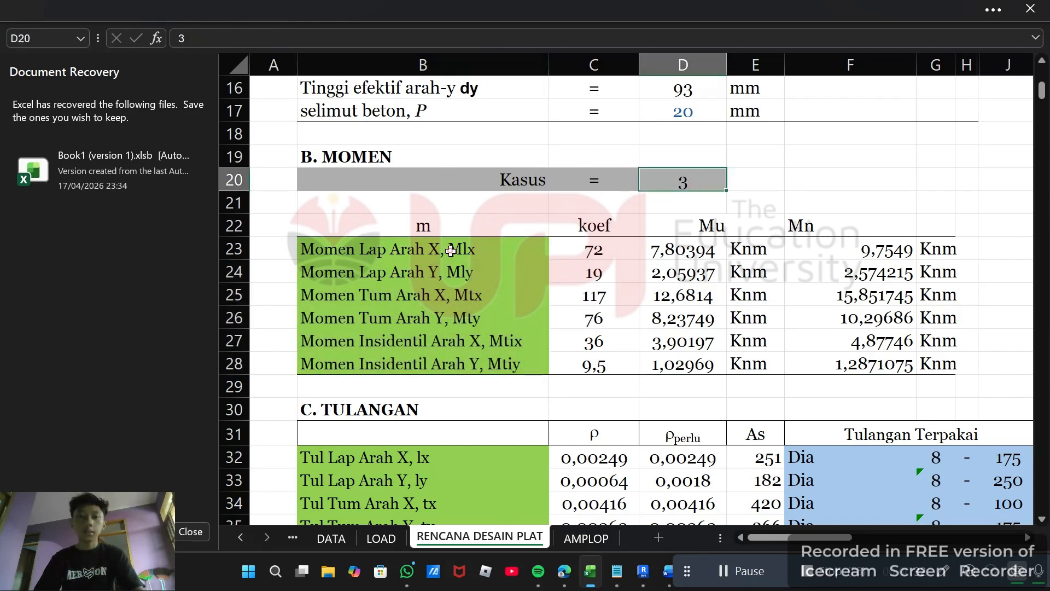
pyautogui.moveTo(451, 251); pyautogui.dragTo(428, 362)
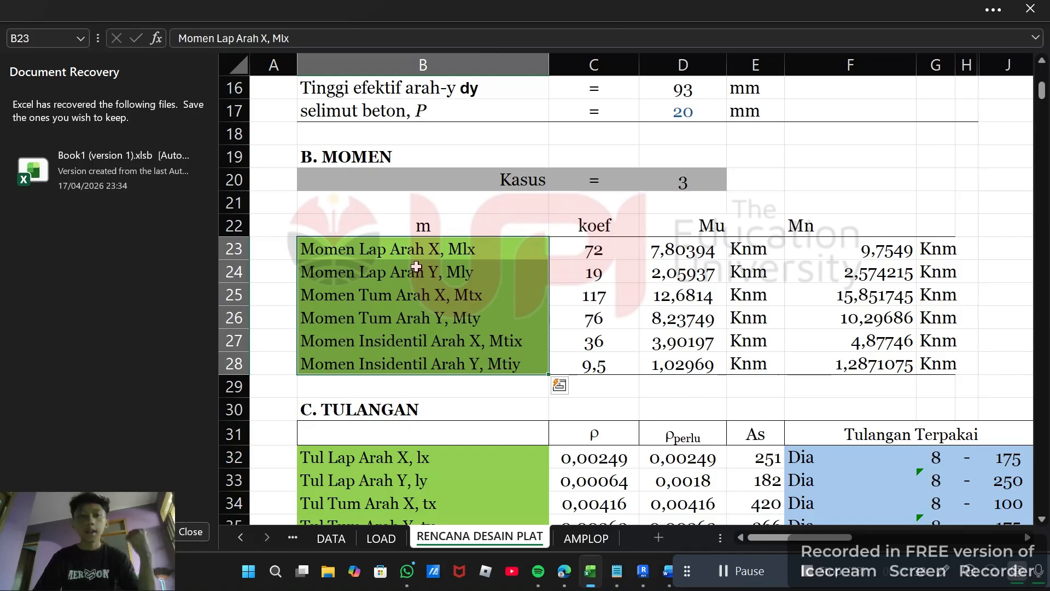
# Step: Go through the field, support and incidental moment rows for the X and Y directions, from Mlx to Mtiy, one at a time
pyautogui.click(425, 287)
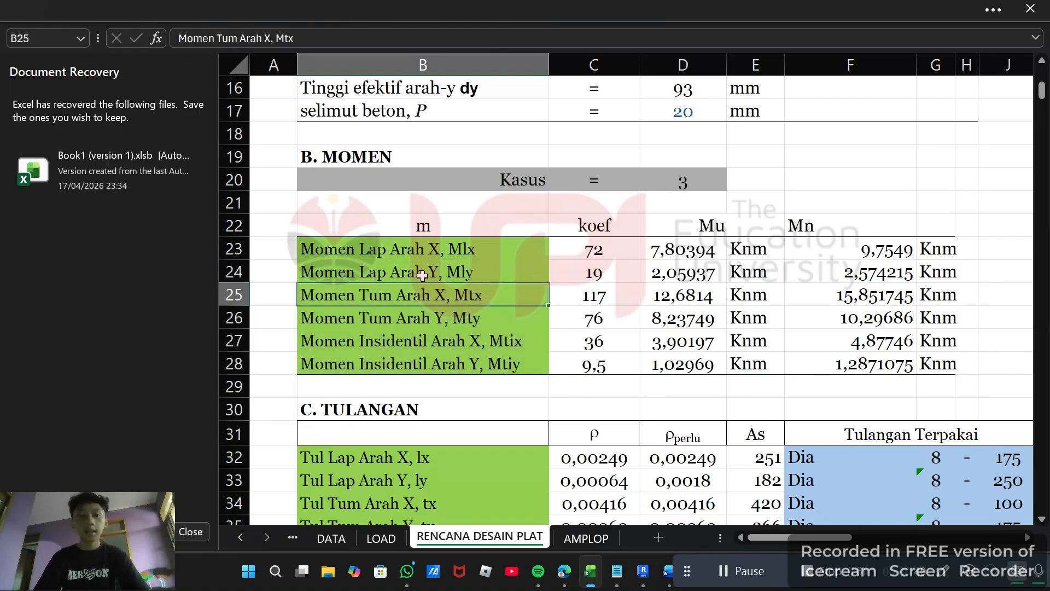
pyautogui.click(420, 276)
pyautogui.click(414, 296)
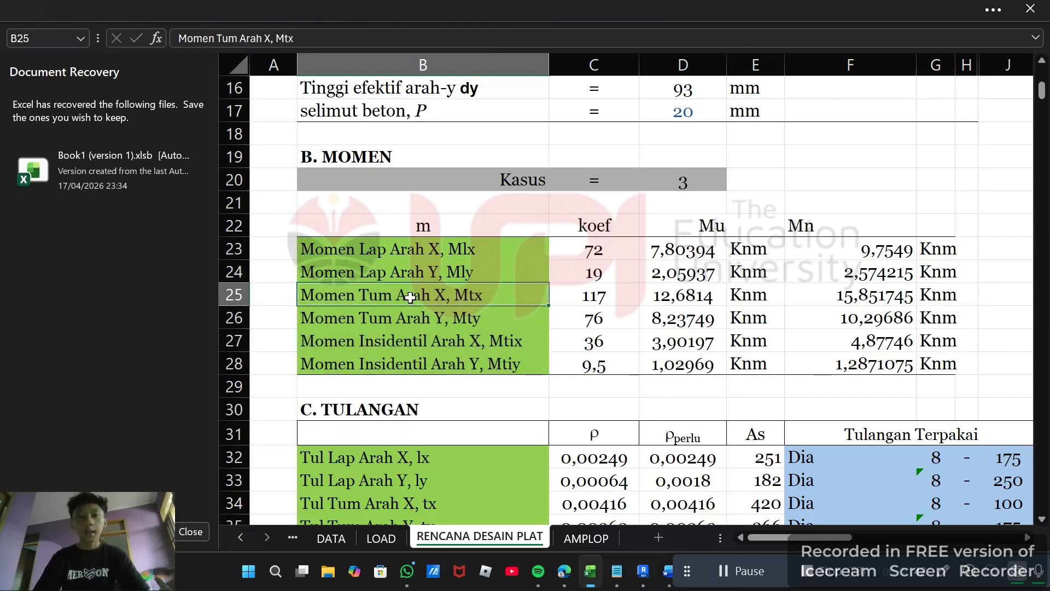
pyautogui.click(378, 322)
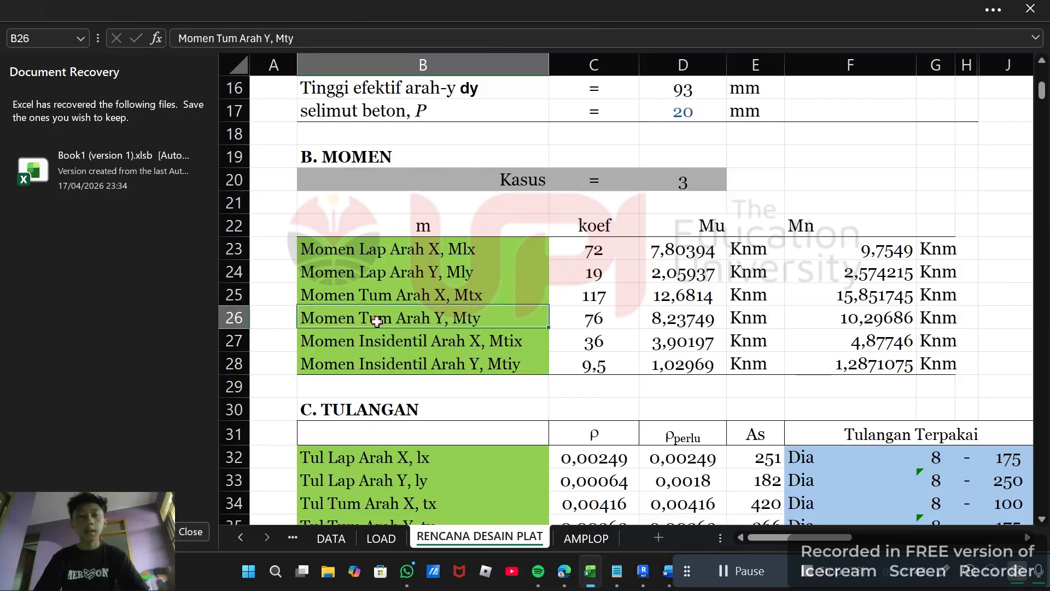
pyautogui.click(356, 346)
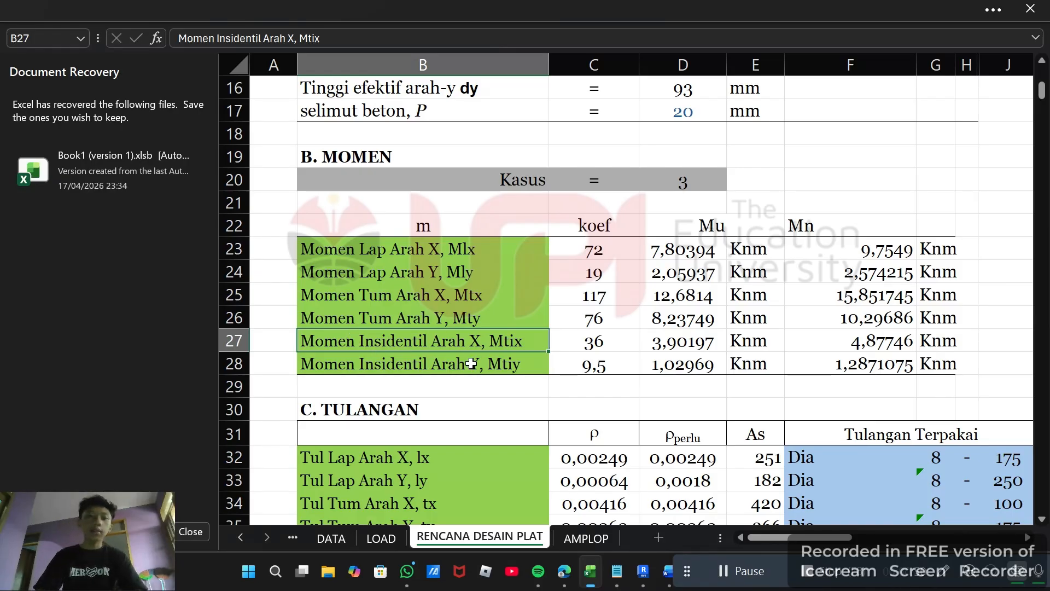
pyautogui.click(416, 365)
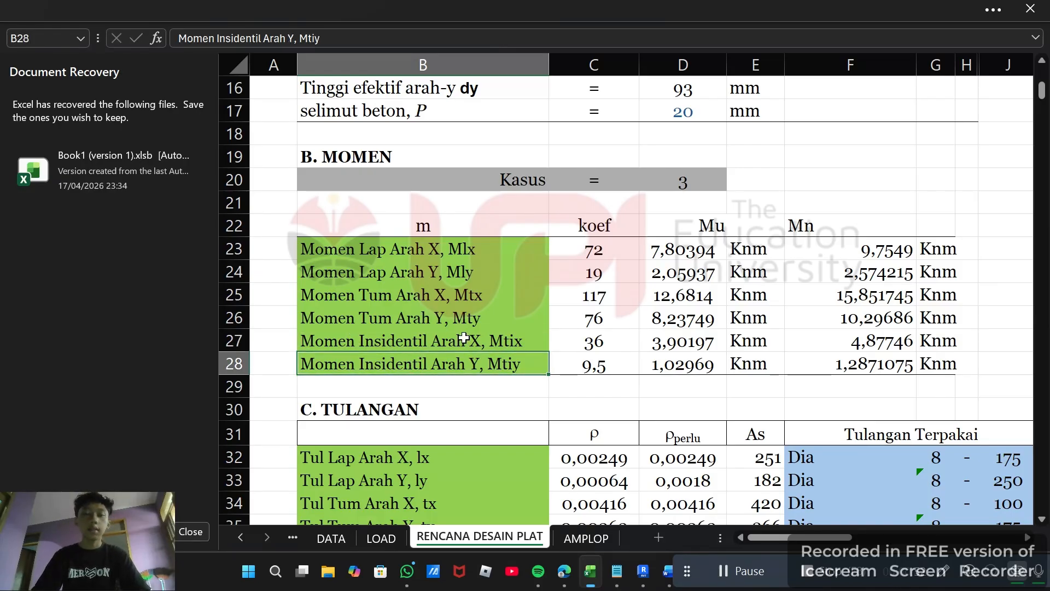
pyautogui.click(441, 250)
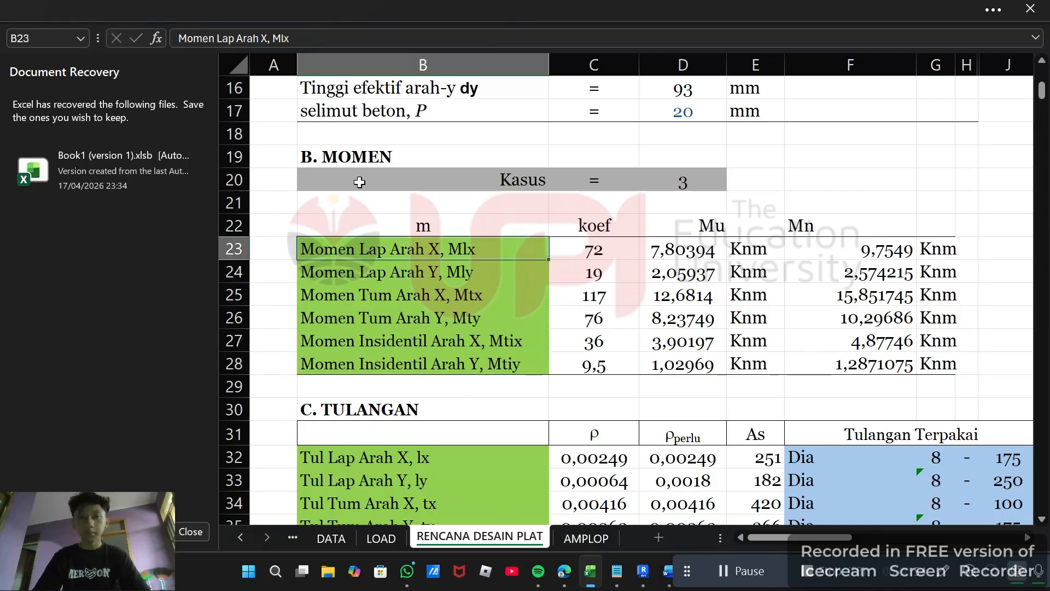
# Step: Open the AMPLOP sheet and examine the moment coefficients by case and Ly/Lx ratio in the reference picture and the case table
pyautogui.click(588, 539)
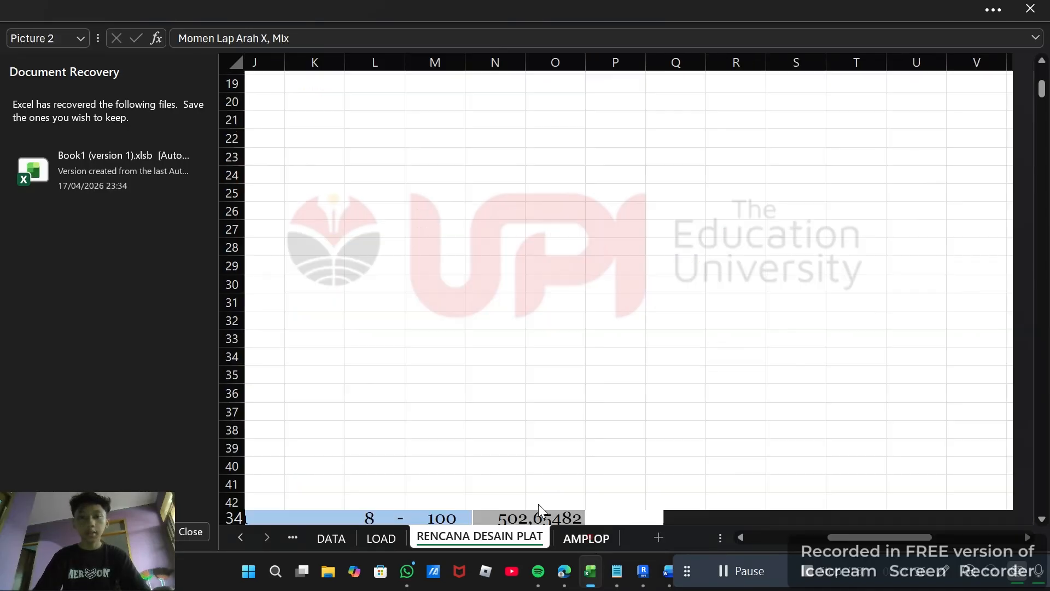
pyautogui.scroll(2, 399, 257)
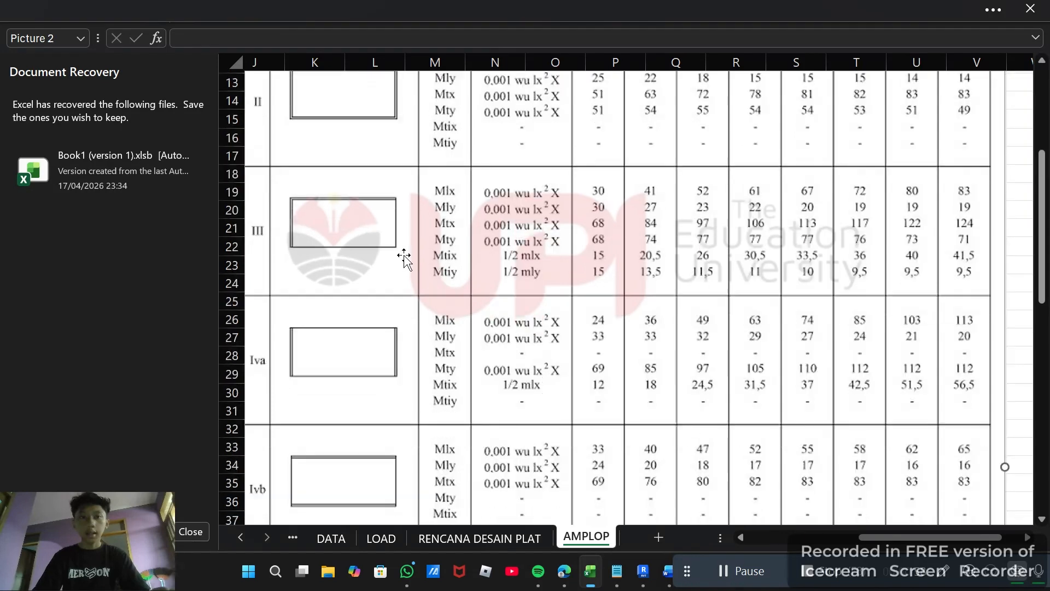
pyautogui.scroll(2, 493, 246)
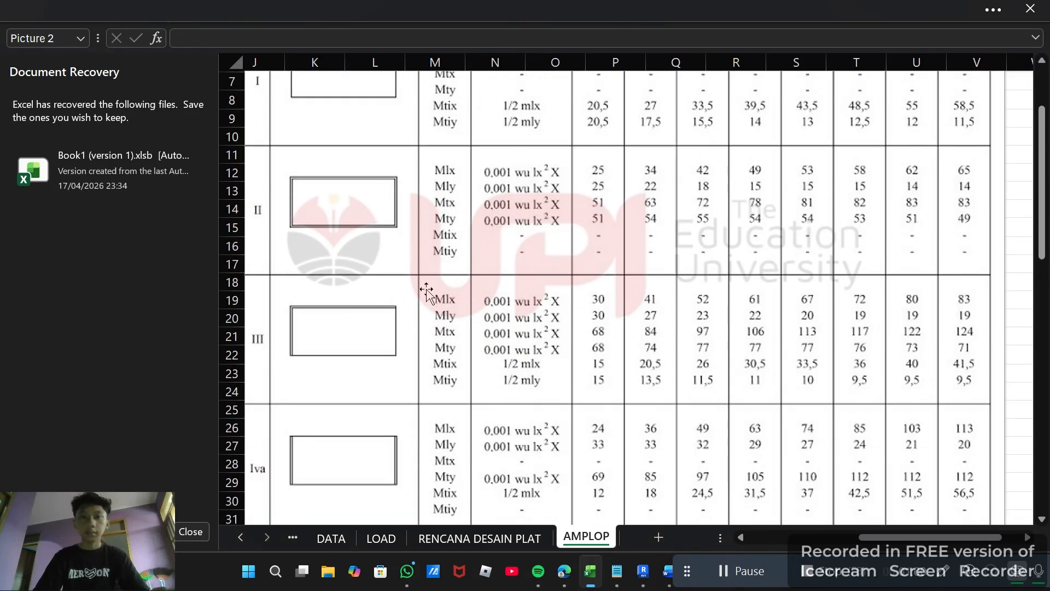
pyautogui.scroll(2, 530, 381)
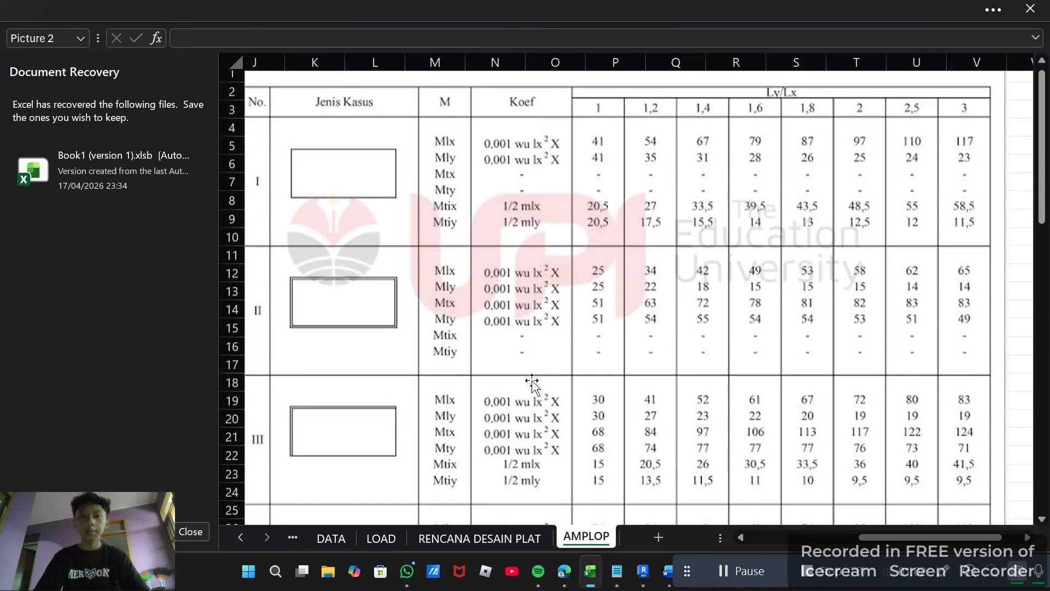
pyautogui.scroll(-1, 533, 377)
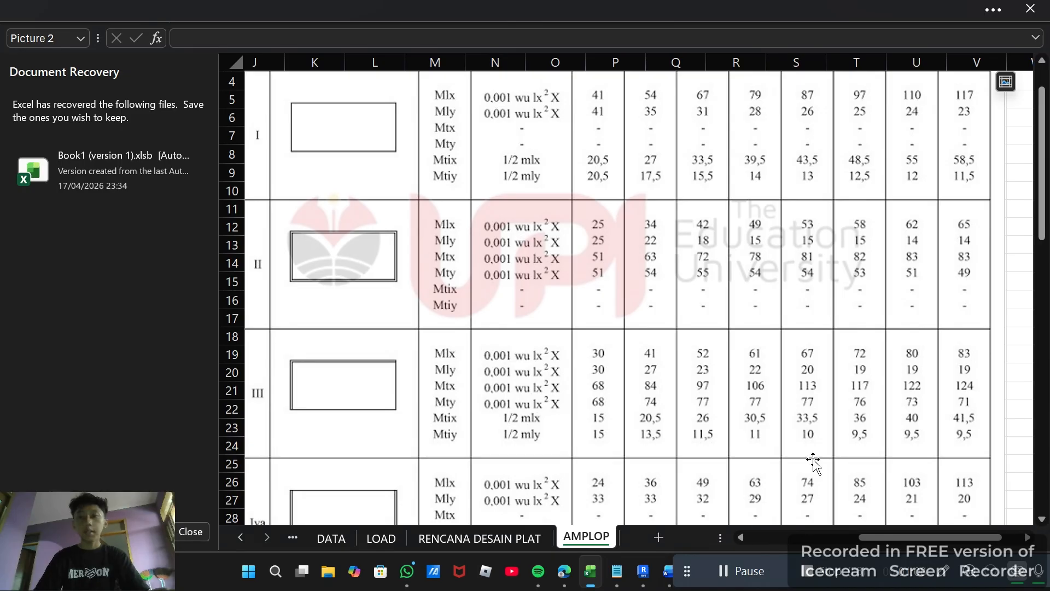
pyautogui.moveTo(905, 547); pyautogui.dragTo(653, 521)
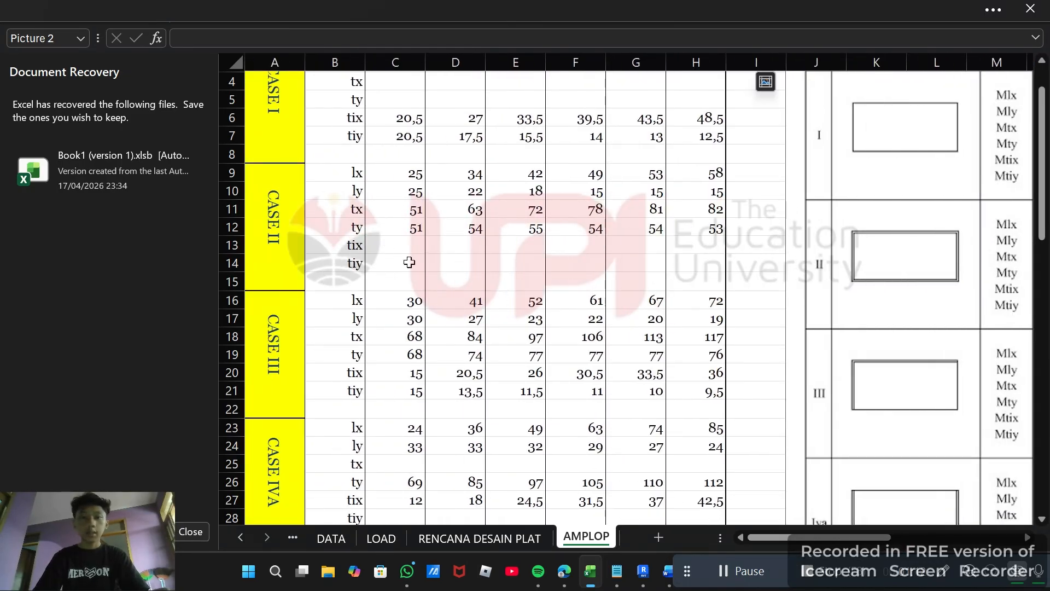
# Step: Examine the Ly/Lx ratio headings in C1:H1 of the AMPLOP case table and bring up the reference picture's coefficient columns
pyautogui.scroll(1, 409, 263)
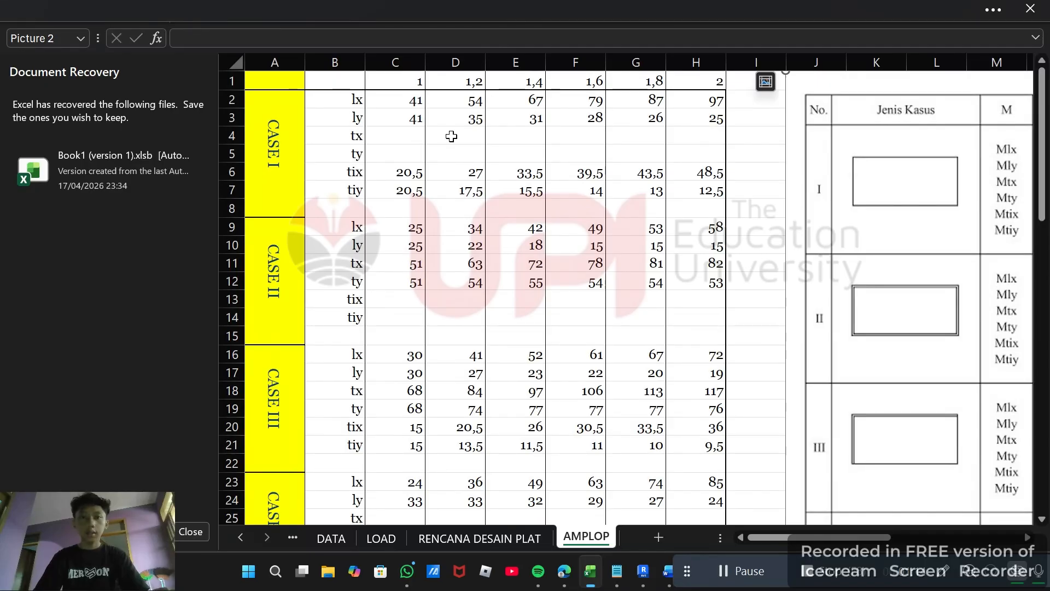
pyautogui.moveTo(408, 79); pyautogui.dragTo(700, 84)
pyautogui.click(438, 74)
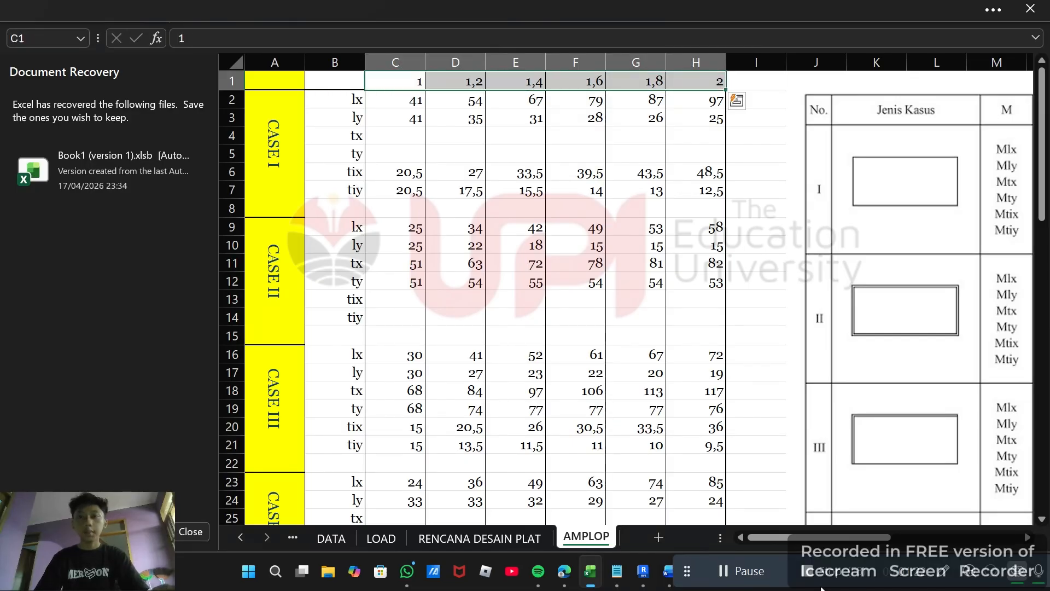
pyautogui.moveTo(842, 537); pyautogui.dragTo(988, 518)
# Step: Check the ly/lx ratio of plate A1 in D7 on the RENCANA DESAIN PLAT sheet
pyautogui.click(524, 539)
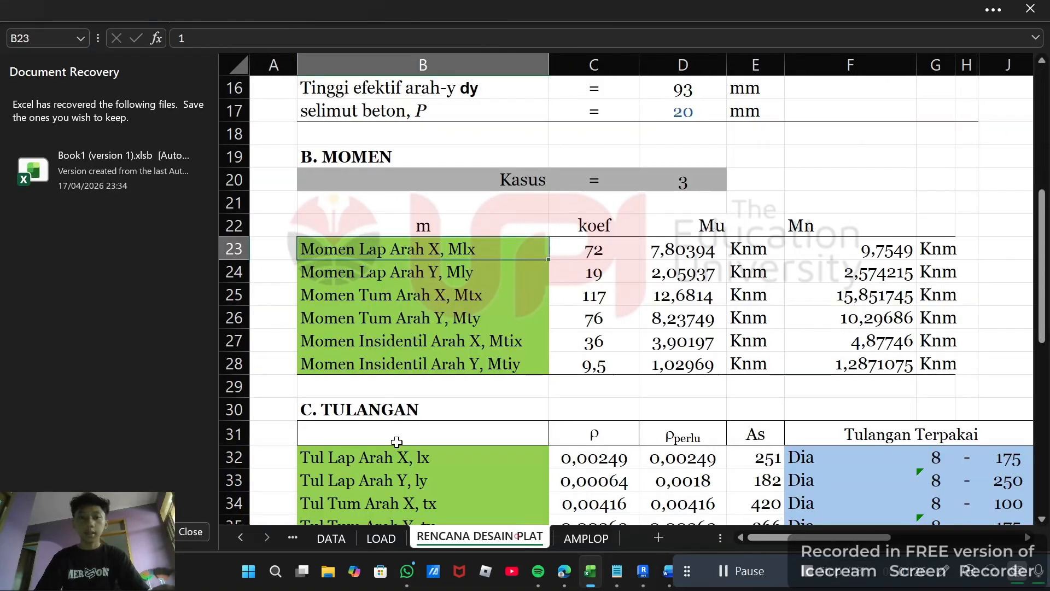
pyautogui.scroll(5, 554, 206)
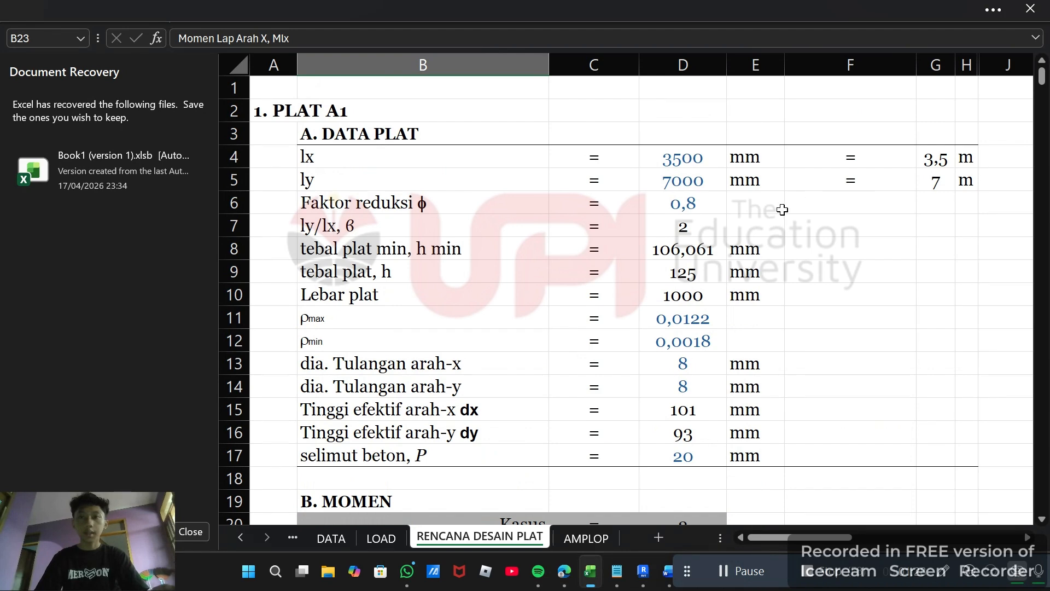
pyautogui.click(634, 235)
pyautogui.click(683, 227)
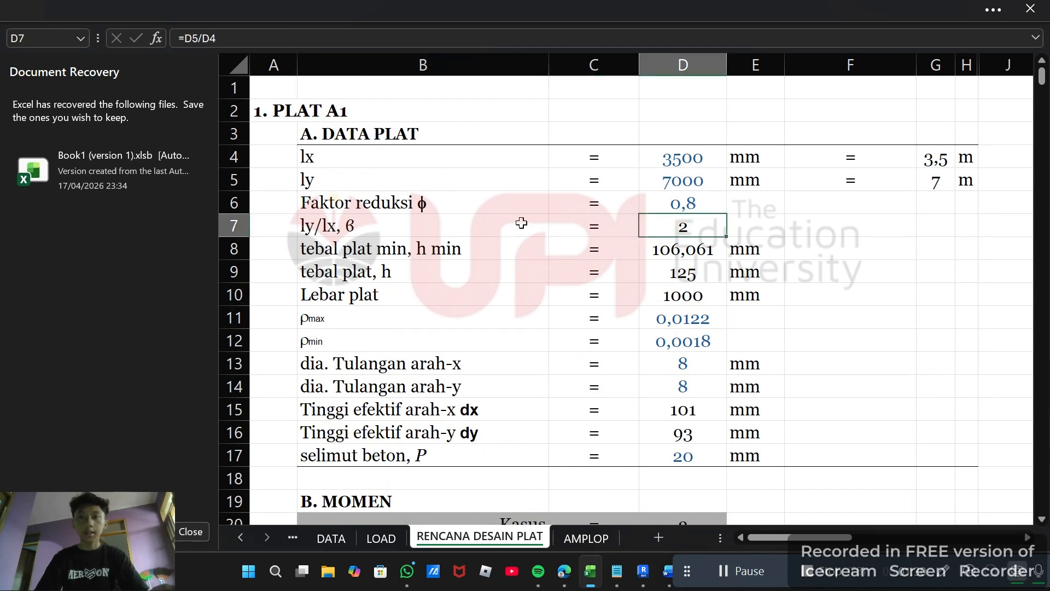
pyautogui.scroll(-4, 522, 224)
# Step: Look up the CASE III moment coefficients for Ly/Lx ratio 2 on the AMPLOP sheet, in the reference picture and column H
pyautogui.click(577, 538)
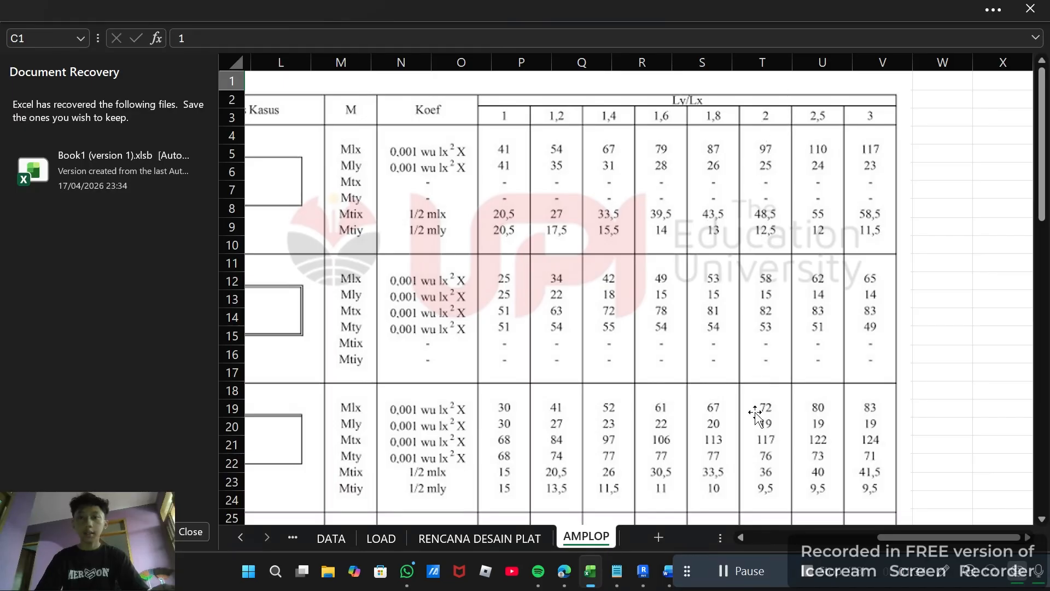
pyautogui.scroll(-3, 733, 277)
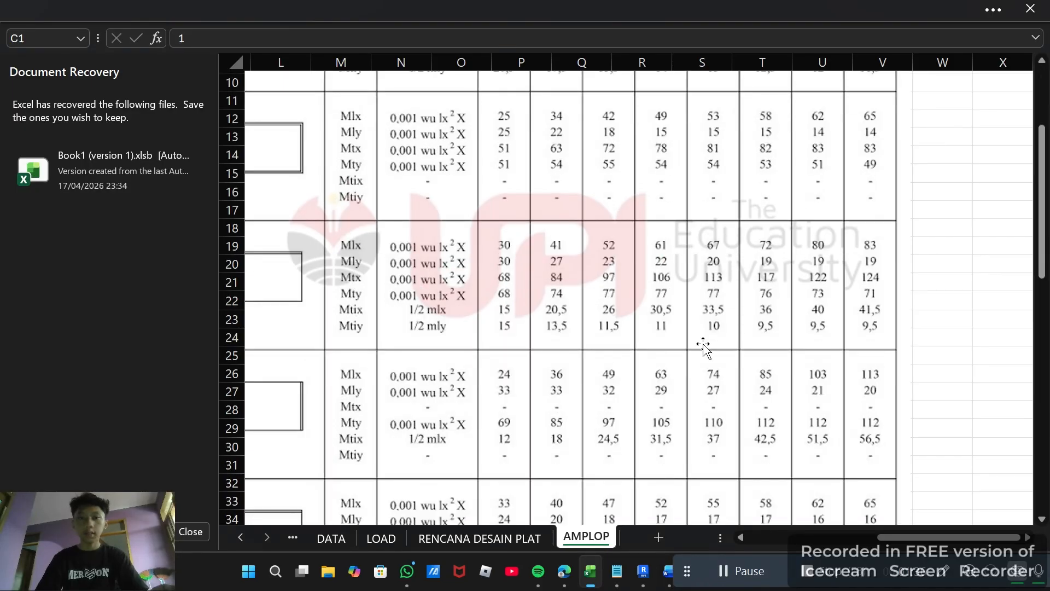
pyautogui.moveTo(929, 540); pyautogui.dragTo(800, 540)
pyautogui.scroll(3, 705, 307)
pyautogui.moveTo(686, 82); pyautogui.dragTo(709, 438)
pyautogui.moveTo(709, 356); pyautogui.dragTo(708, 454)
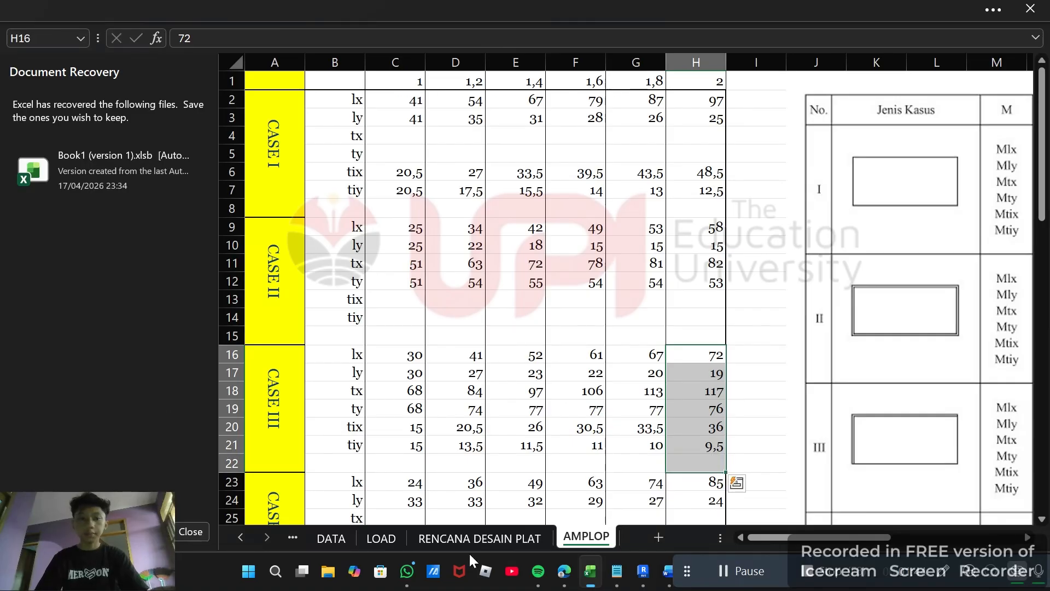
# Step: Re-enter the Mlx coefficient in C23 of the RENCANA DESAIN PLAT sheet as the link =AMPLOP!H16
pyautogui.click(442, 540)
pyautogui.scroll(-2, 648, 268)
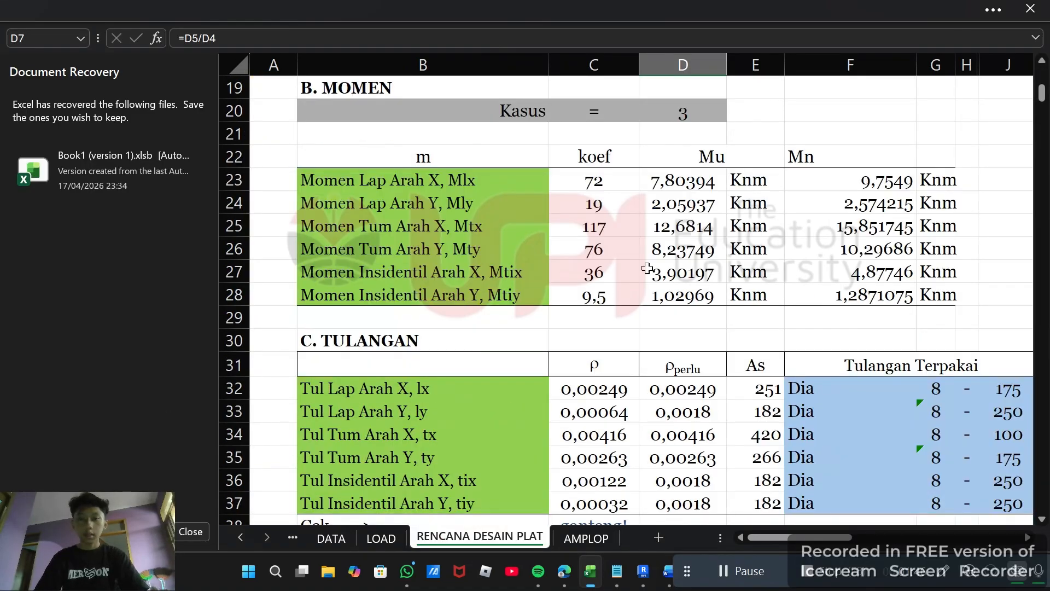
pyautogui.scroll(2, 630, 293)
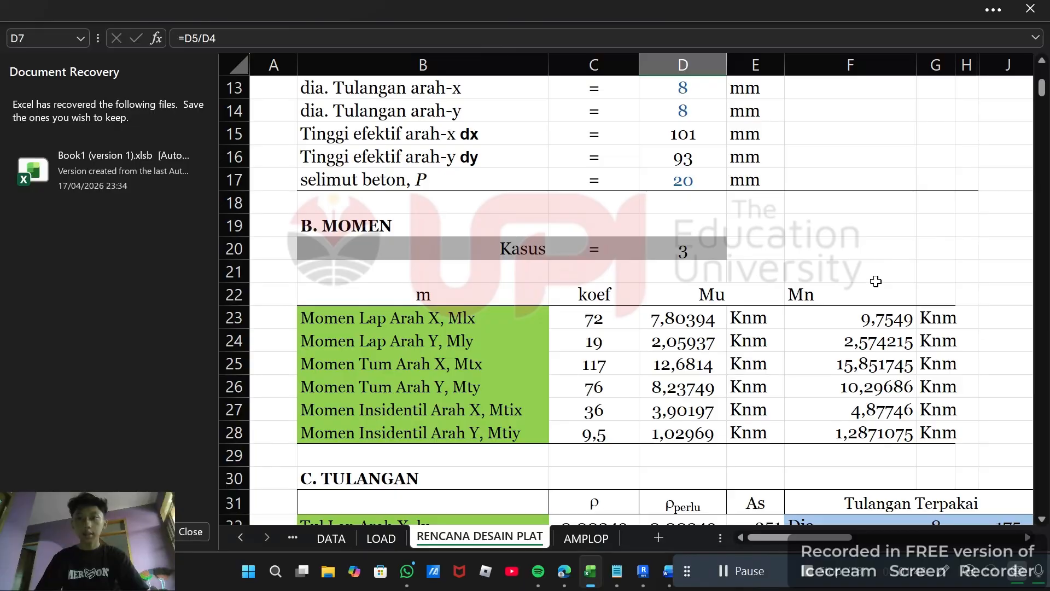
pyautogui.scroll(1, 602, 296)
pyautogui.scroll(-1, 602, 296)
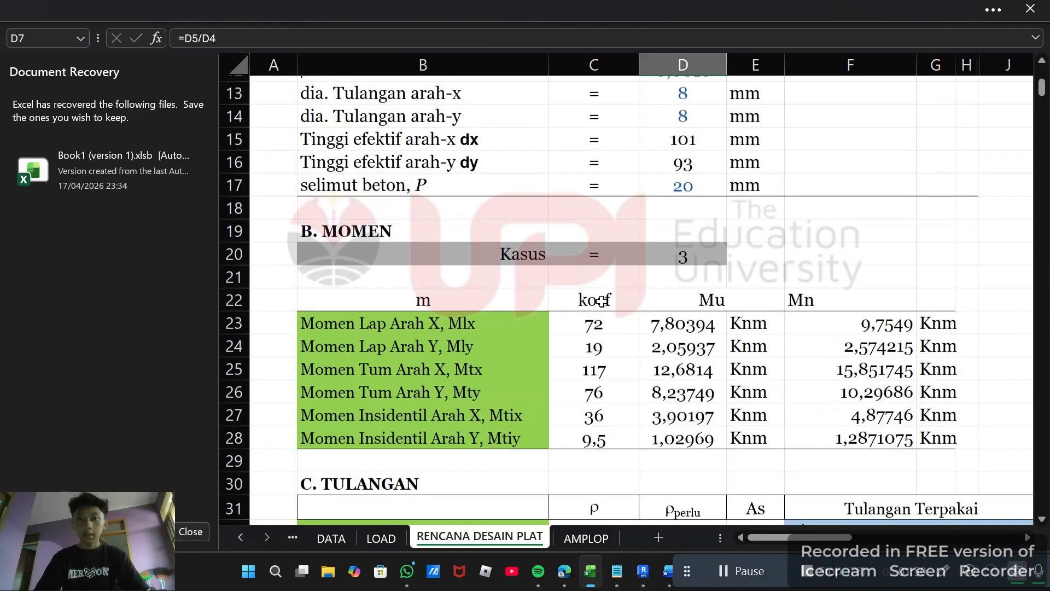
pyautogui.click(591, 319)
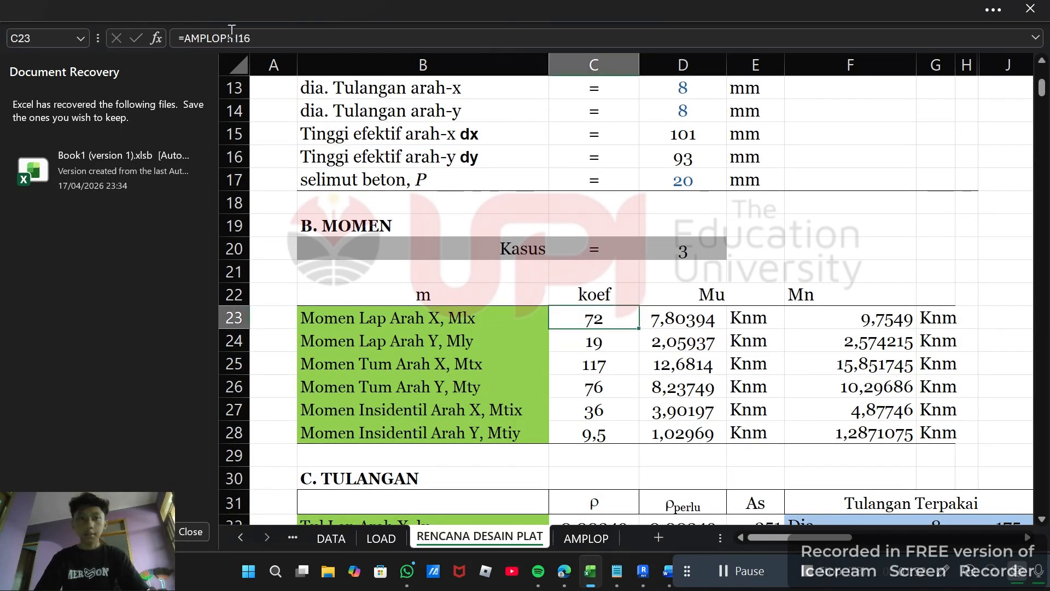
pyautogui.click(325, 39)
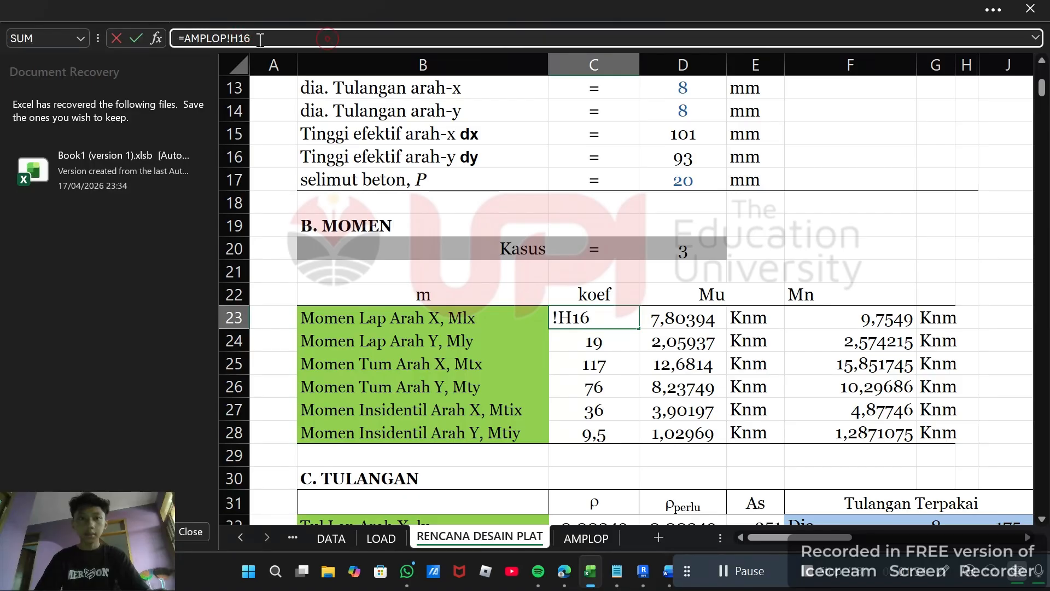
pyautogui.moveTo(260, 40); pyautogui.dragTo(193, 31)
pyautogui.press('BackSpace')
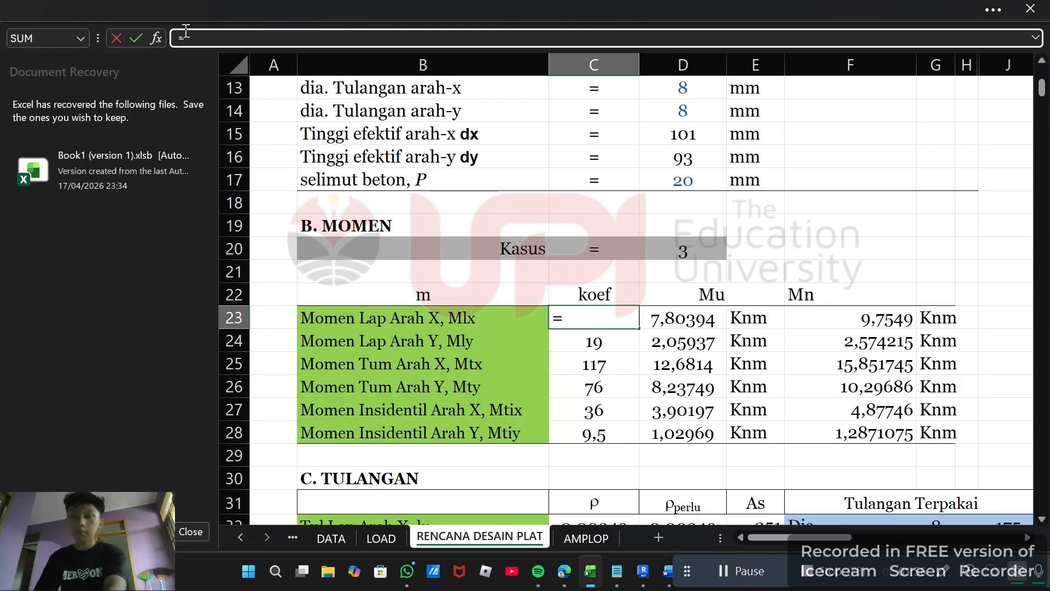
pyautogui.click(590, 535)
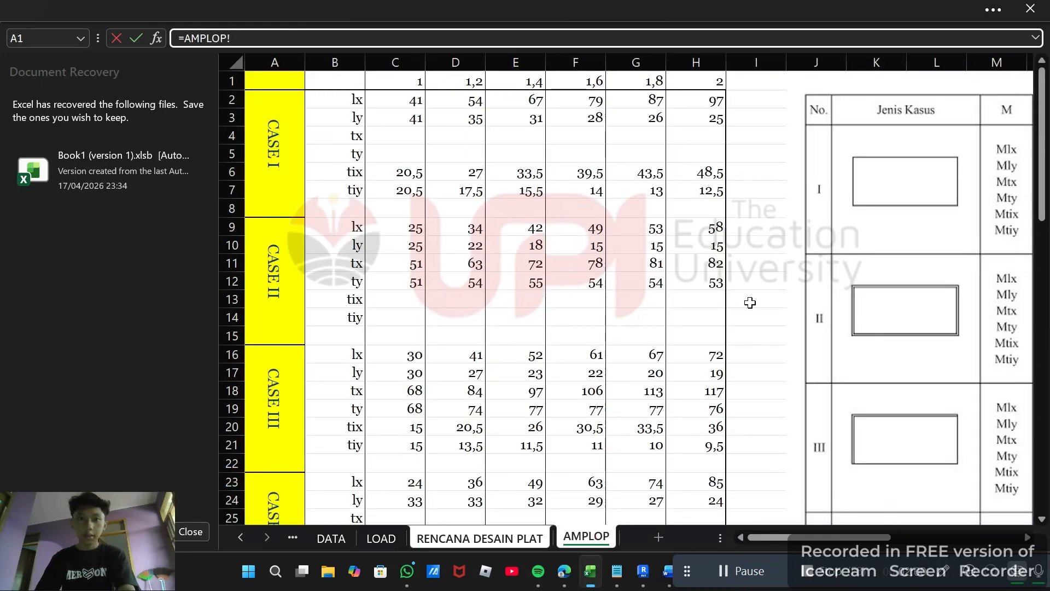
pyautogui.click(702, 357)
pyautogui.press('Return')
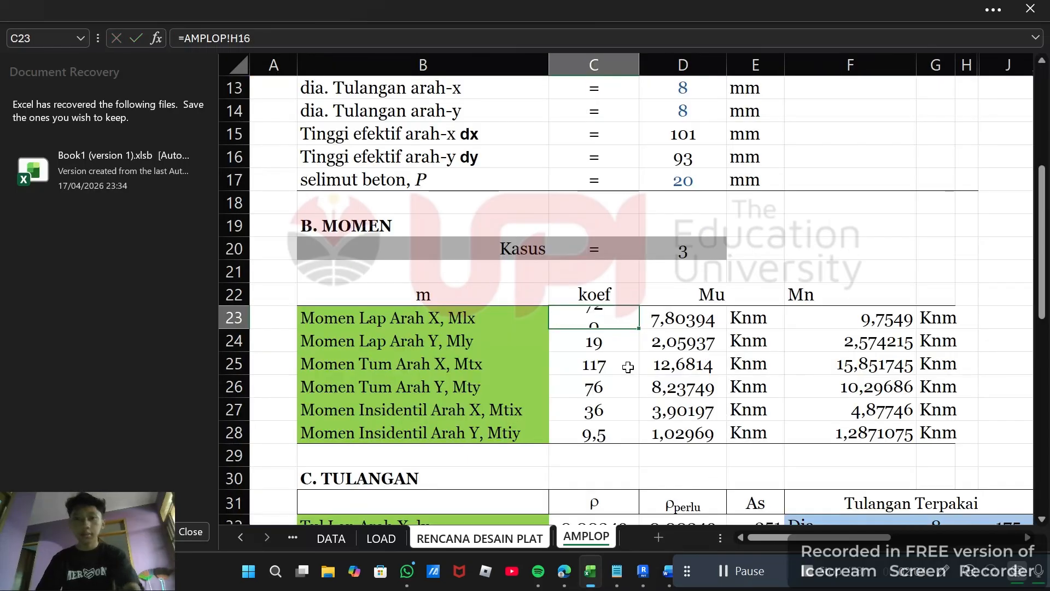
# Step: Fill the C23 coefficient link down through C28 without formatting
pyautogui.click(605, 323)
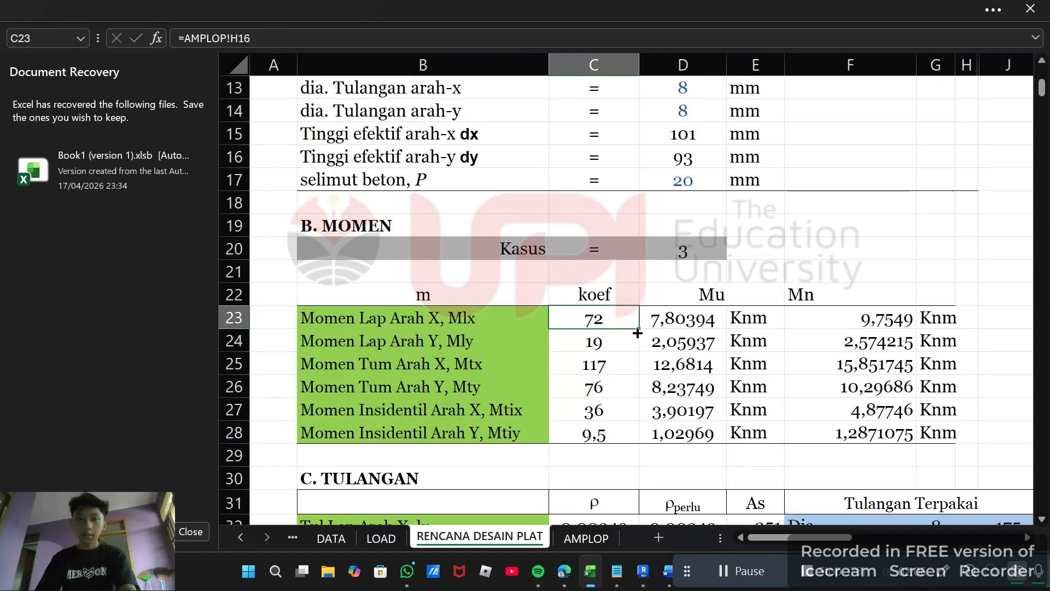
pyautogui.moveTo(639, 331); pyautogui.dragTo(627, 436)
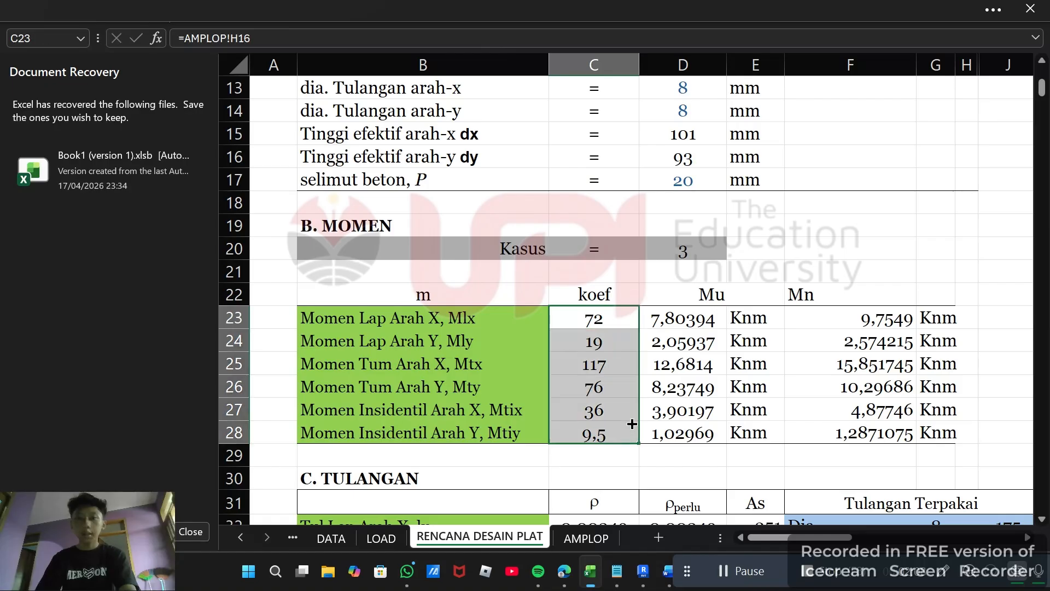
pyautogui.click(660, 456)
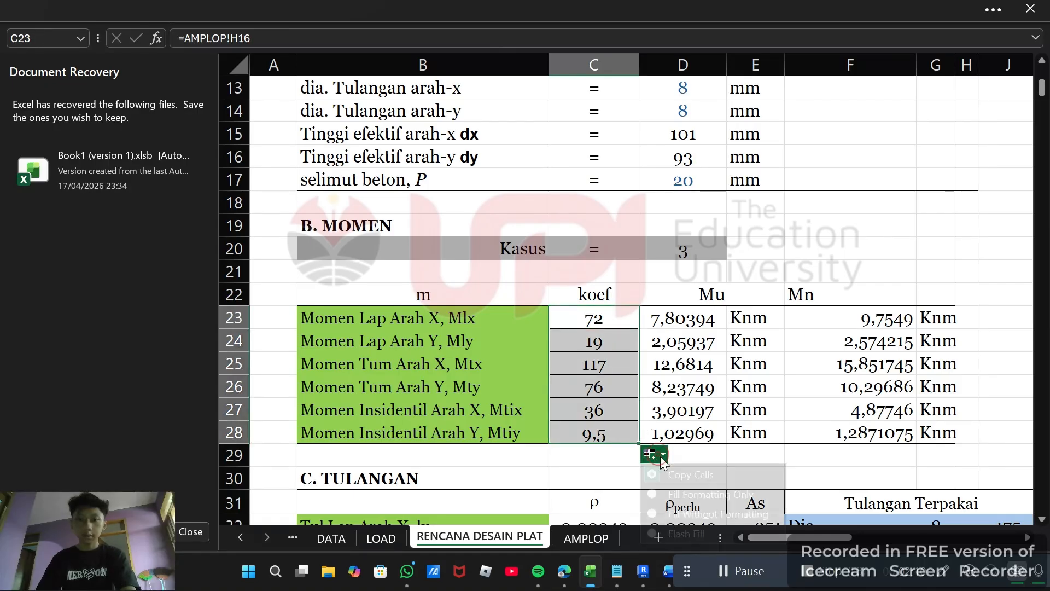
pyautogui.click(727, 513)
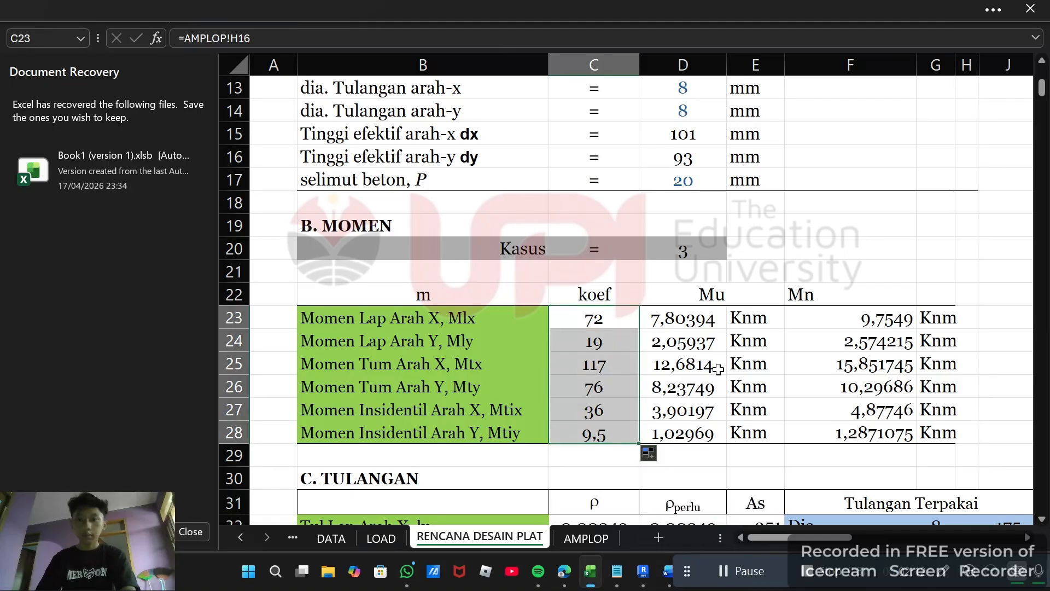
# Step: Examine the Mu formula in D23 and compare it with the Koef expressions in the AMPLOP reference picture
pyautogui.click(762, 324)
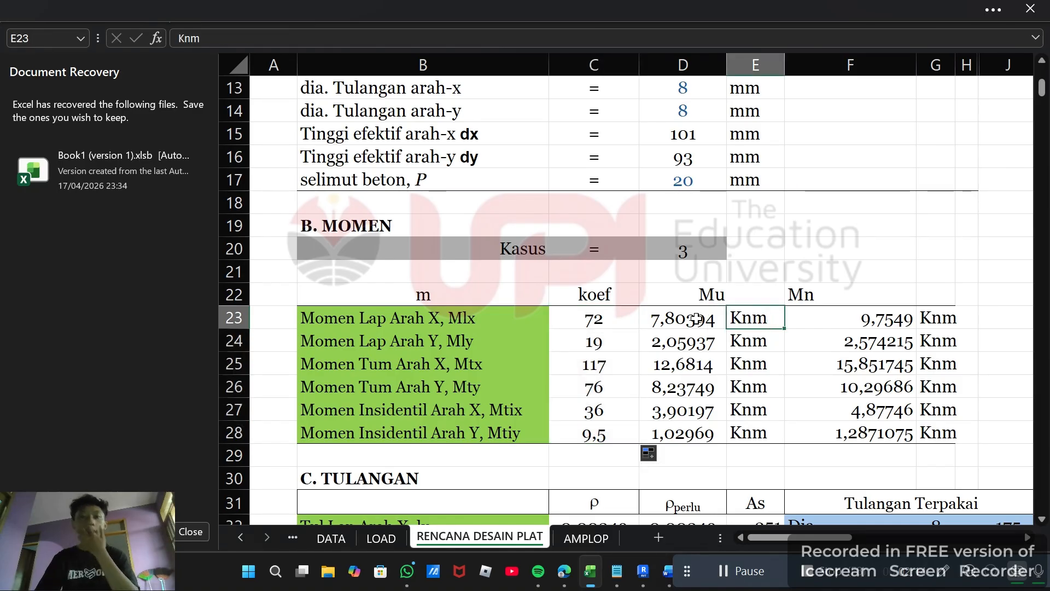
pyautogui.press('Left')
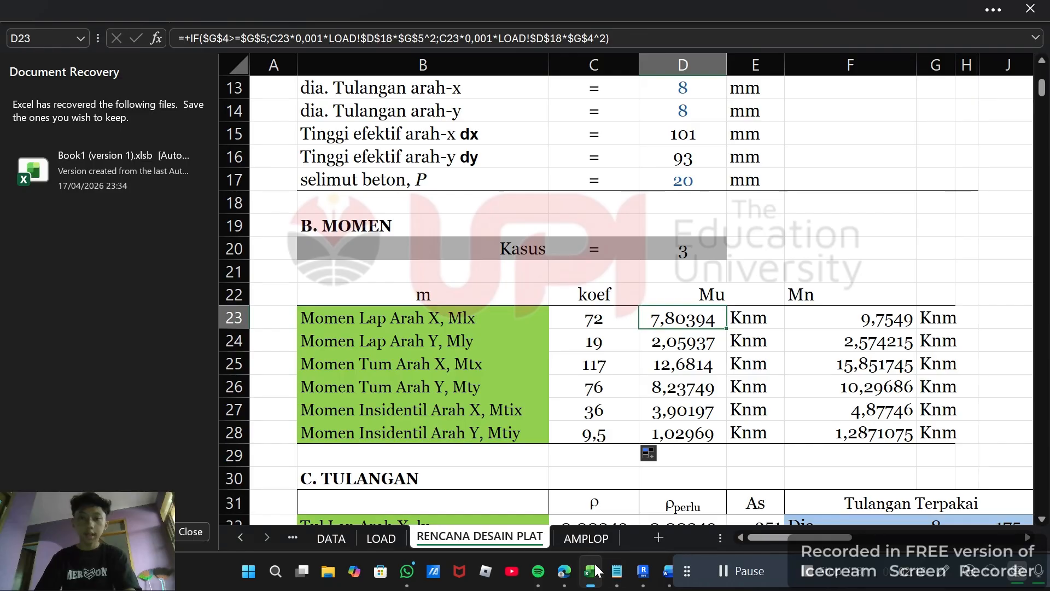
pyautogui.click(588, 539)
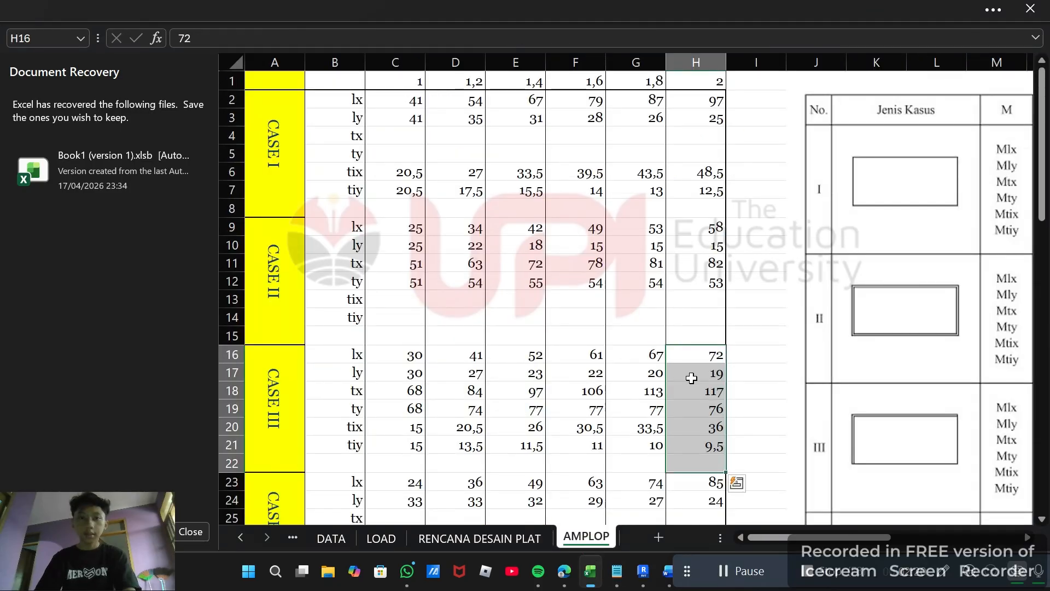
pyautogui.moveTo(822, 538); pyautogui.dragTo(942, 540)
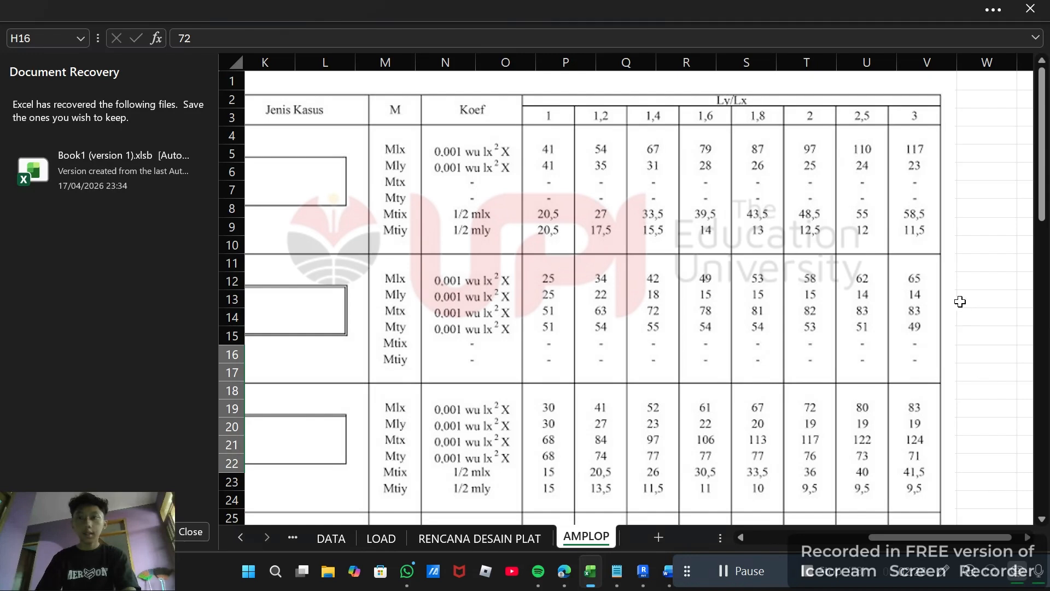
pyautogui.scroll(-1, 912, 347)
pyautogui.scroll(-1, 924, 370)
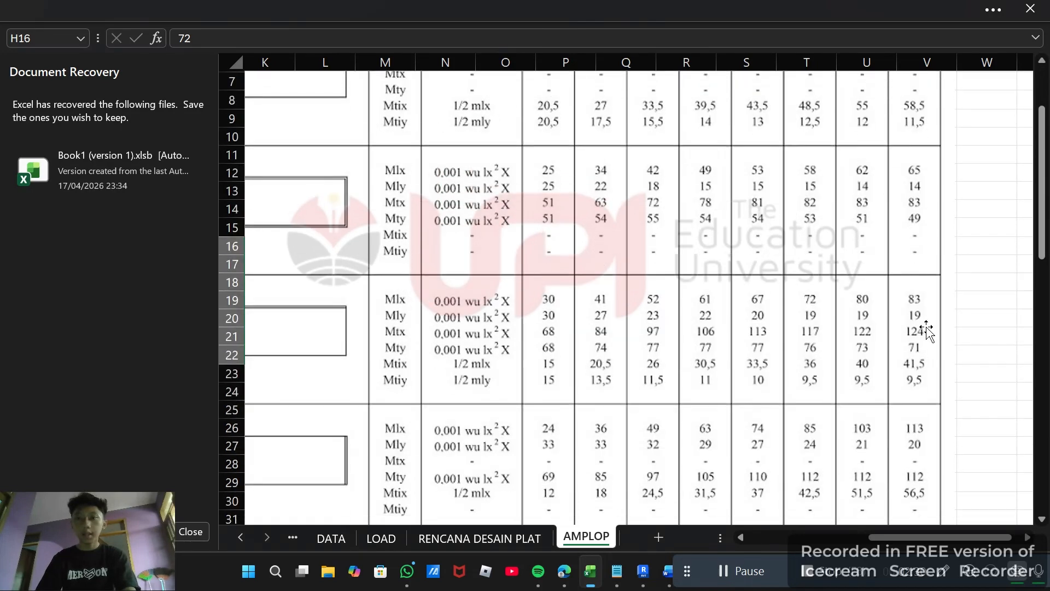
pyautogui.scroll(2, 920, 298)
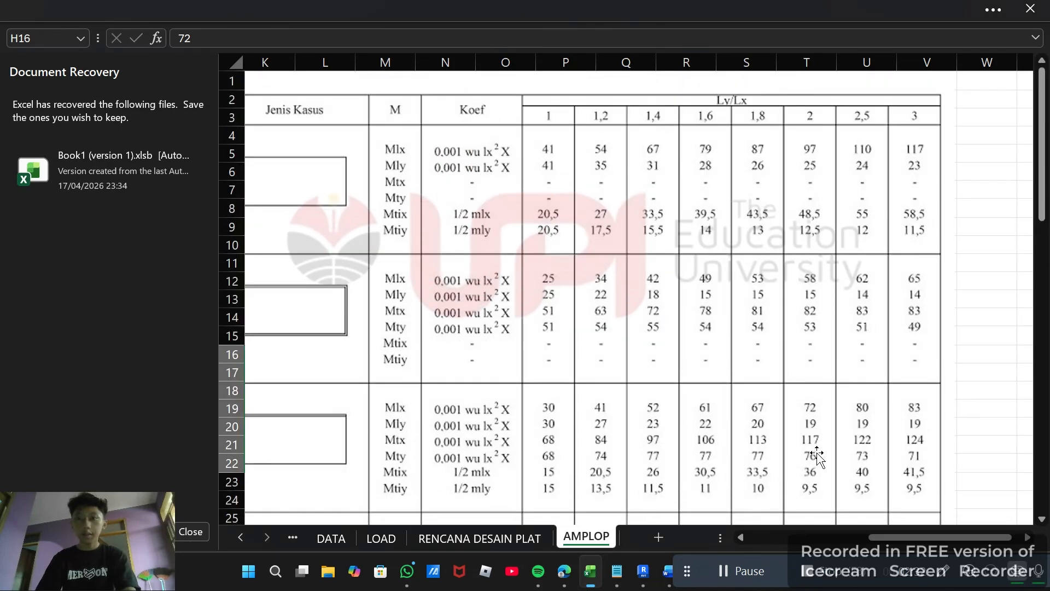
pyautogui.scroll(-1, 817, 456)
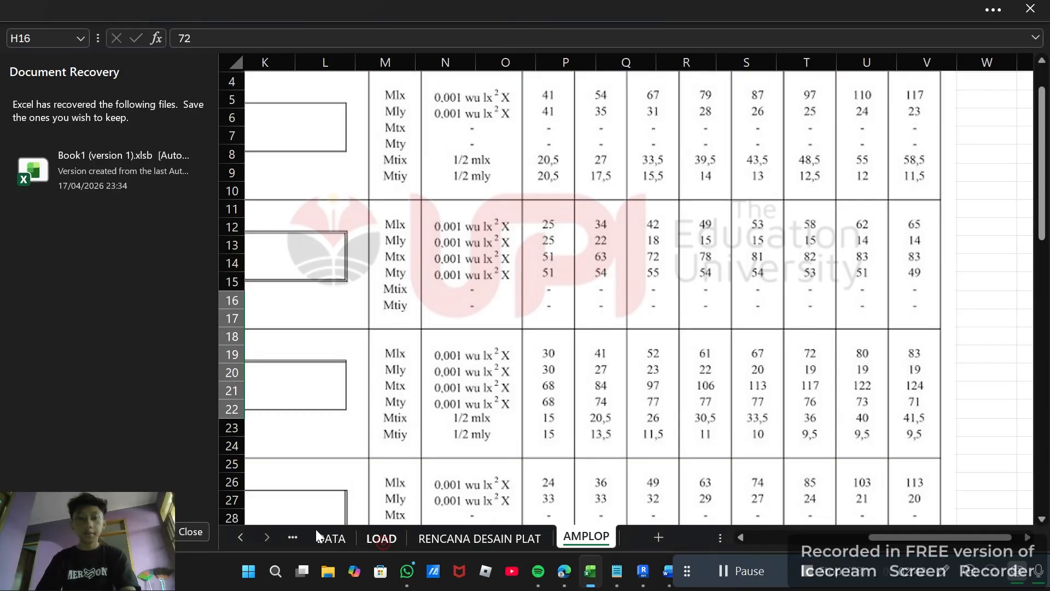
# Step: Consult the LOAD sheet for the load term wu, then return to the Koef expressions on the AMPLOP sheet
pyautogui.click(383, 542)
pyautogui.click(588, 539)
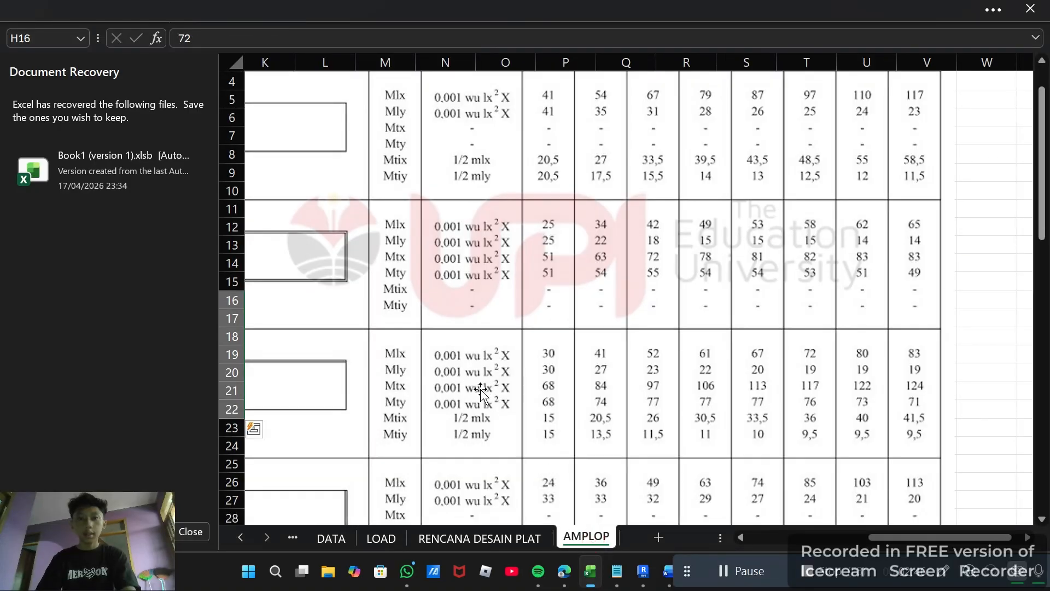
pyautogui.scroll(1, 508, 376)
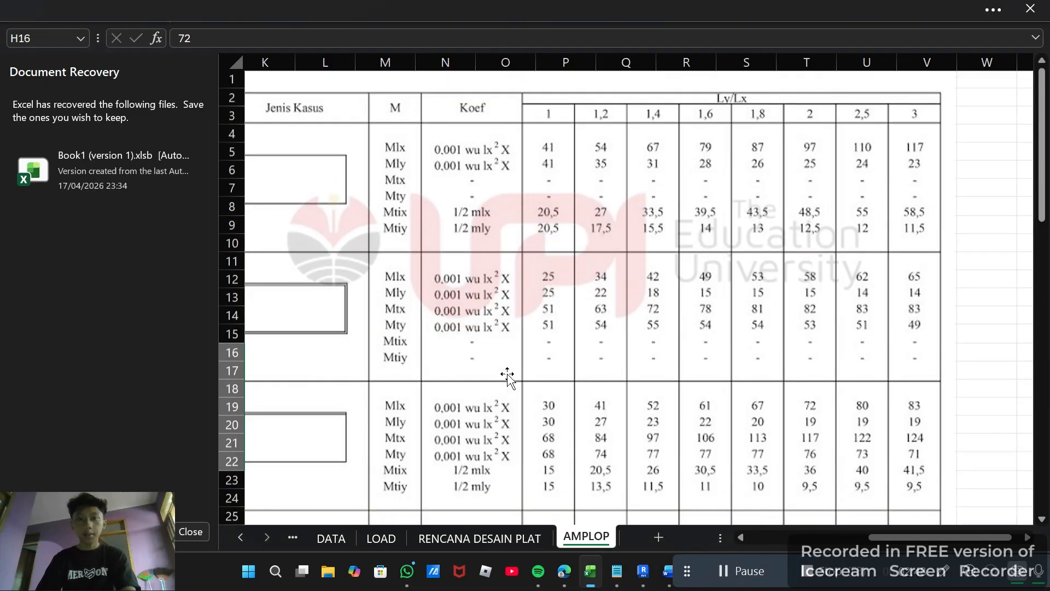
pyautogui.scroll(-1, 514, 367)
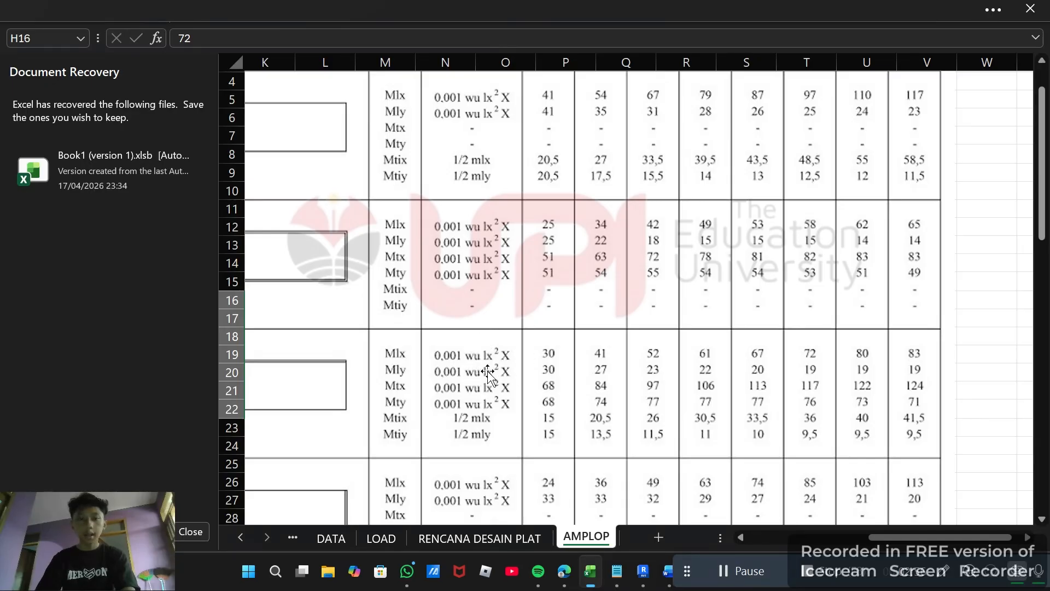
# Step: Switch to Revit to check plate A1's lx span on the Level 2 plan, then return to the AMPLOP coefficient picture in Excel
pyautogui.click(645, 569)
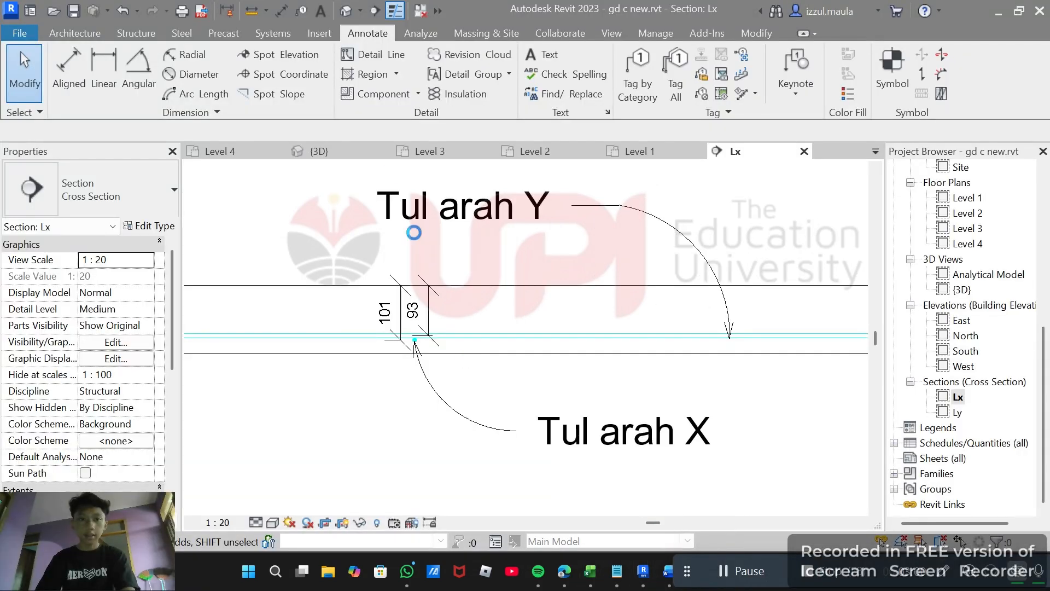
pyautogui.click(537, 150)
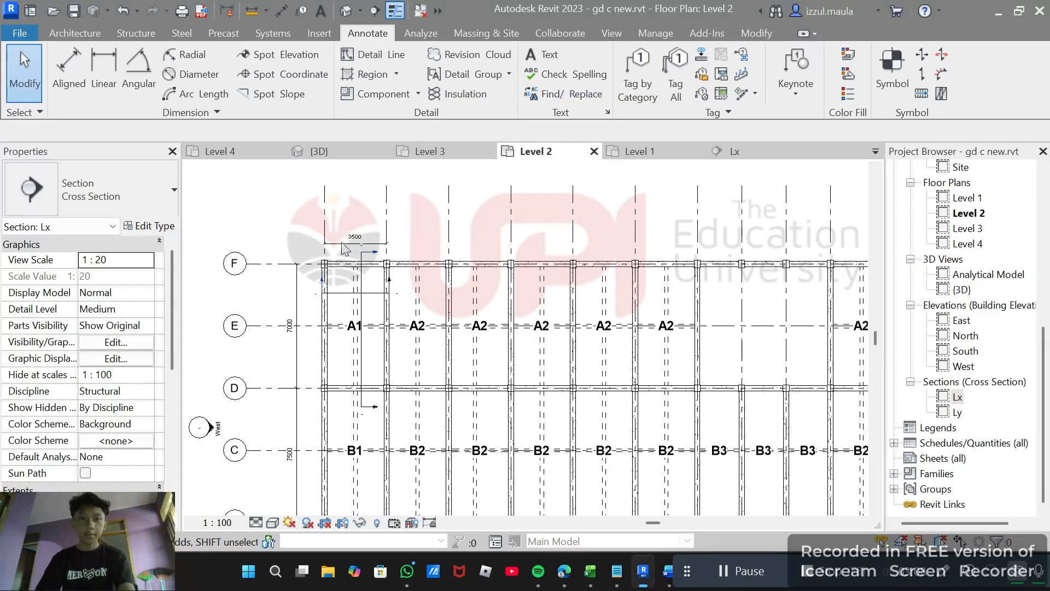
pyautogui.hotkey('alt', 'Tab')
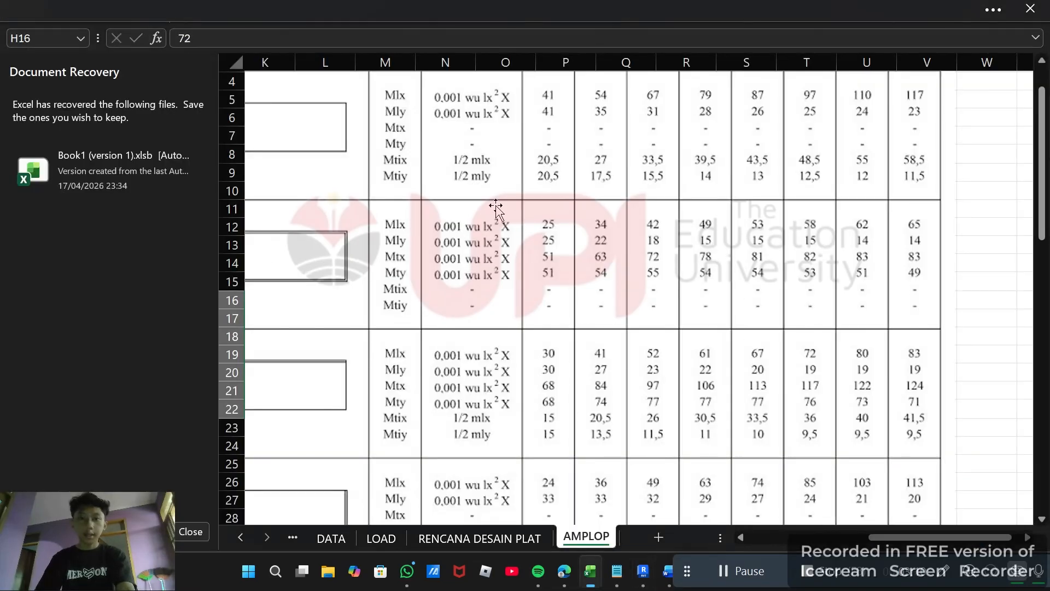
pyautogui.scroll(1, 500, 228)
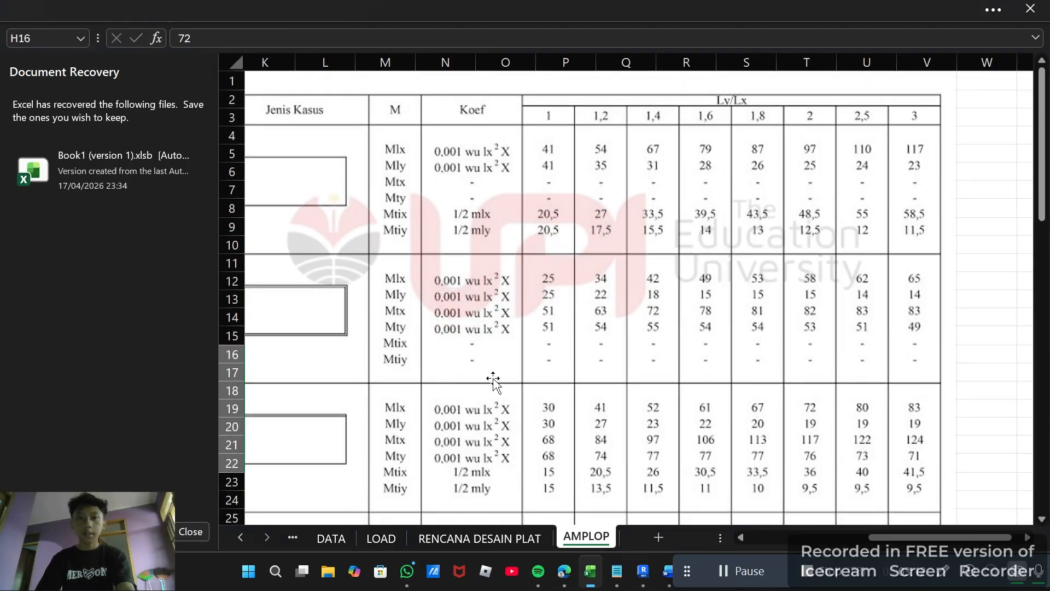
pyautogui.moveTo(919, 537); pyautogui.dragTo(871, 535)
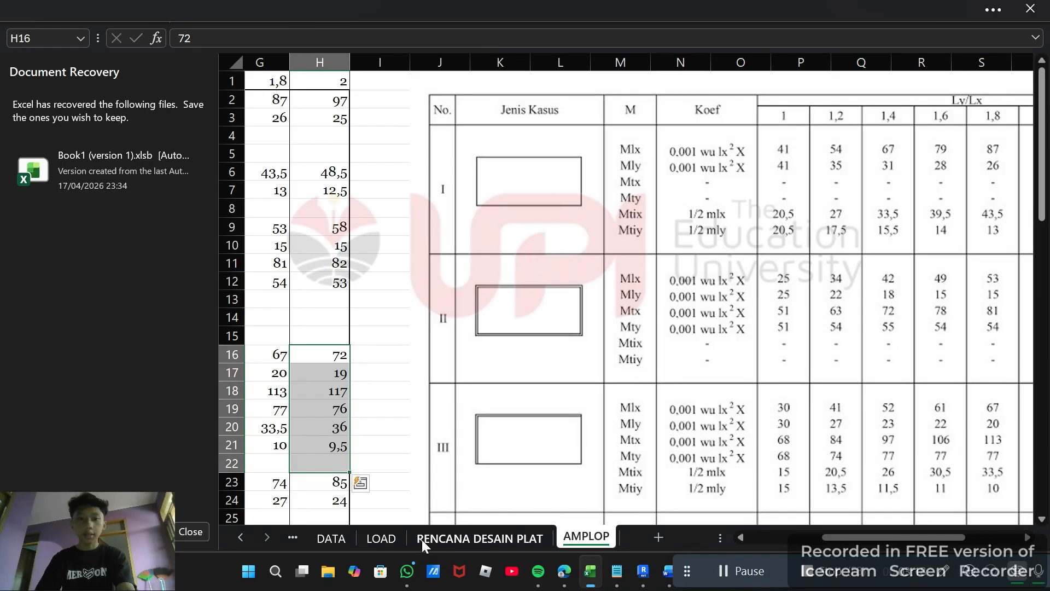
# Step: Return to the RENCANA DESAIN PLAT sheet and examine the Mlx row's Mu formula in D23 and its unit in E23
pyautogui.click(445, 536)
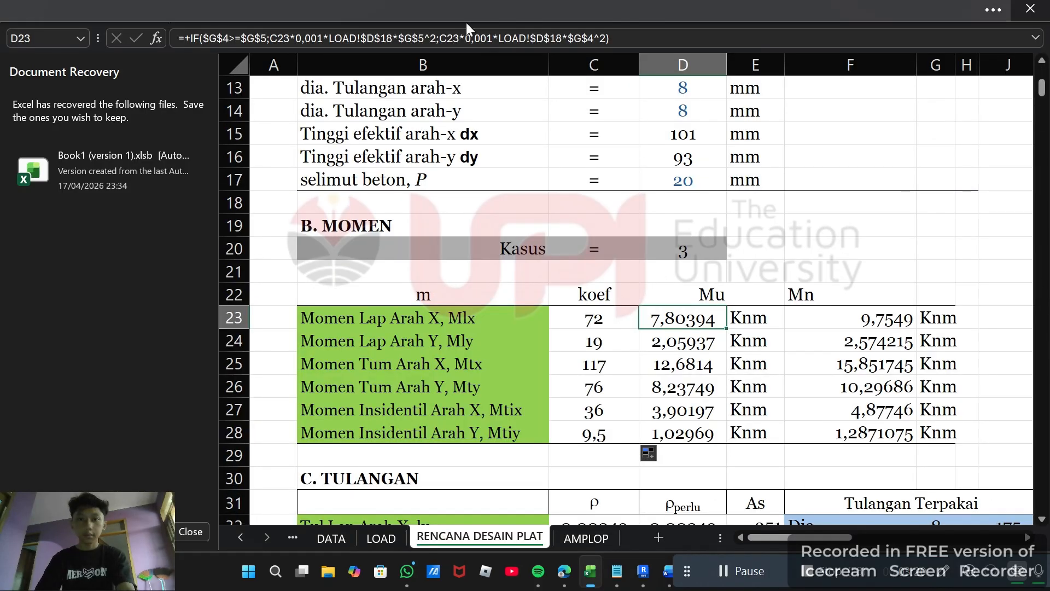
pyautogui.press('F2')
pyautogui.press('Escape')
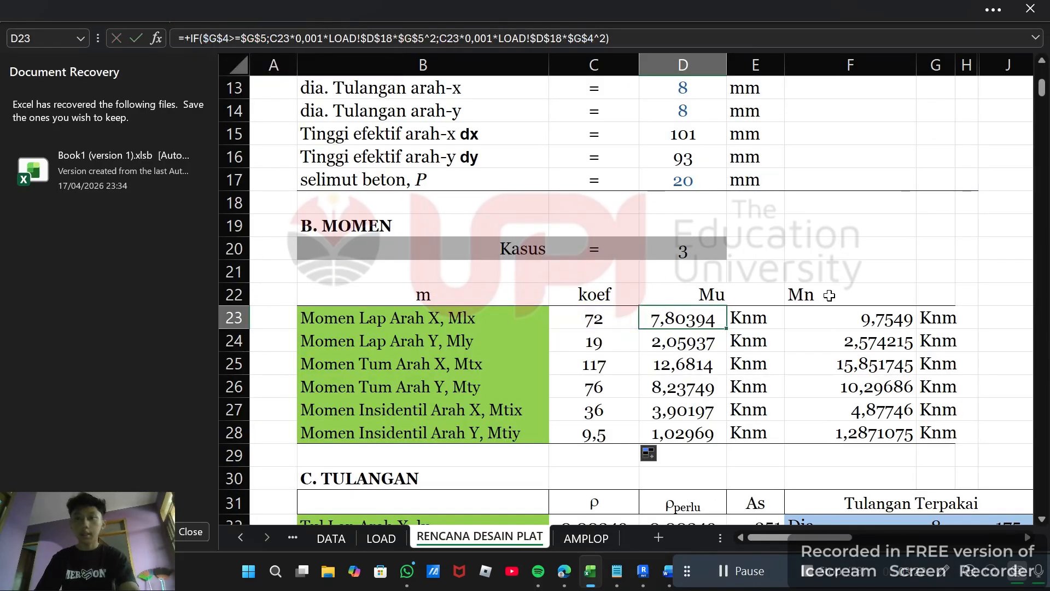
pyautogui.moveTo(736, 365); pyautogui.dragTo(746, 326)
pyautogui.click(745, 323)
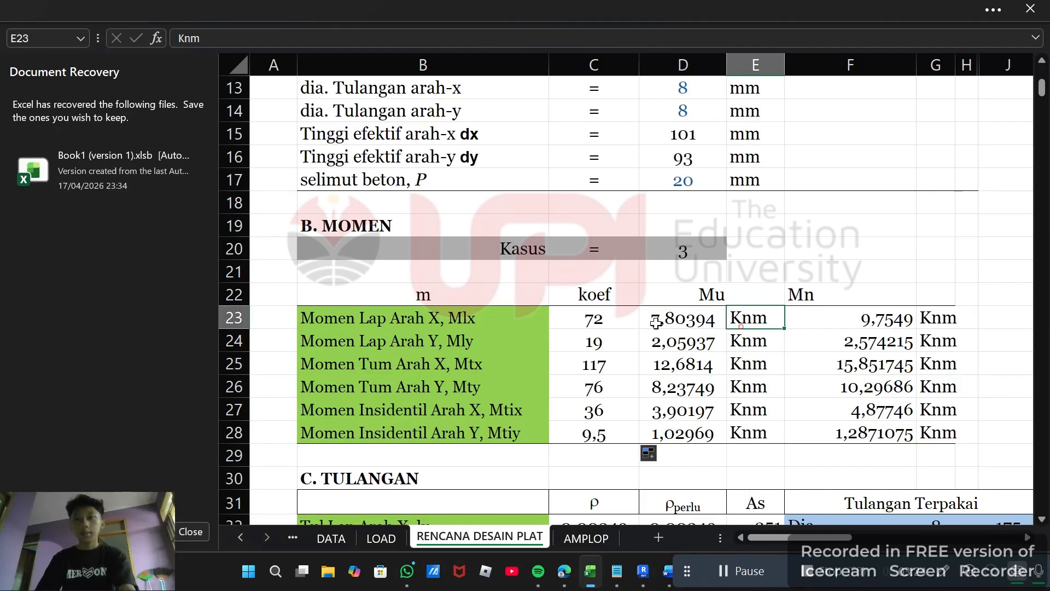
pyautogui.click(649, 323)
pyautogui.click(748, 322)
pyautogui.click(684, 326)
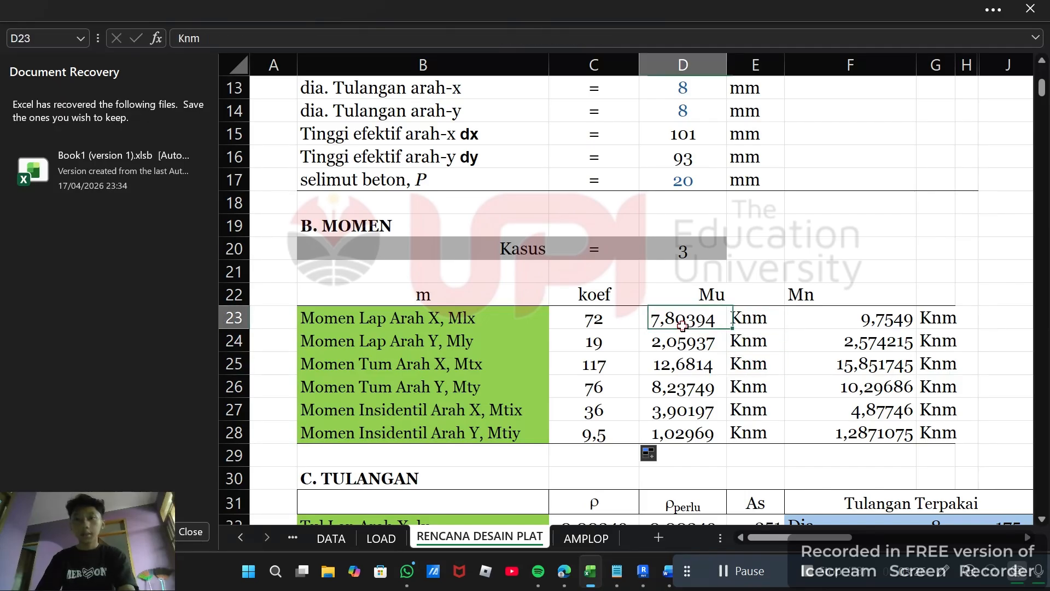
pyautogui.click(746, 324)
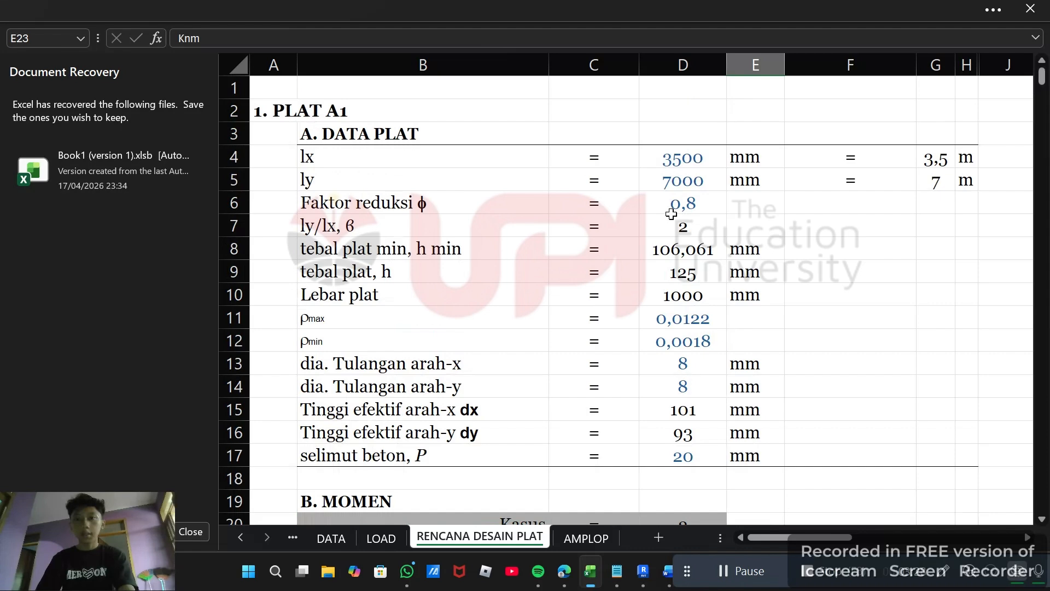
# Step: Check plate A1's lx span in D4 and its conversion to metres in G4
pyautogui.click(665, 166)
pyautogui.press('Right')
pyautogui.press('Right')
pyautogui.press('Right')
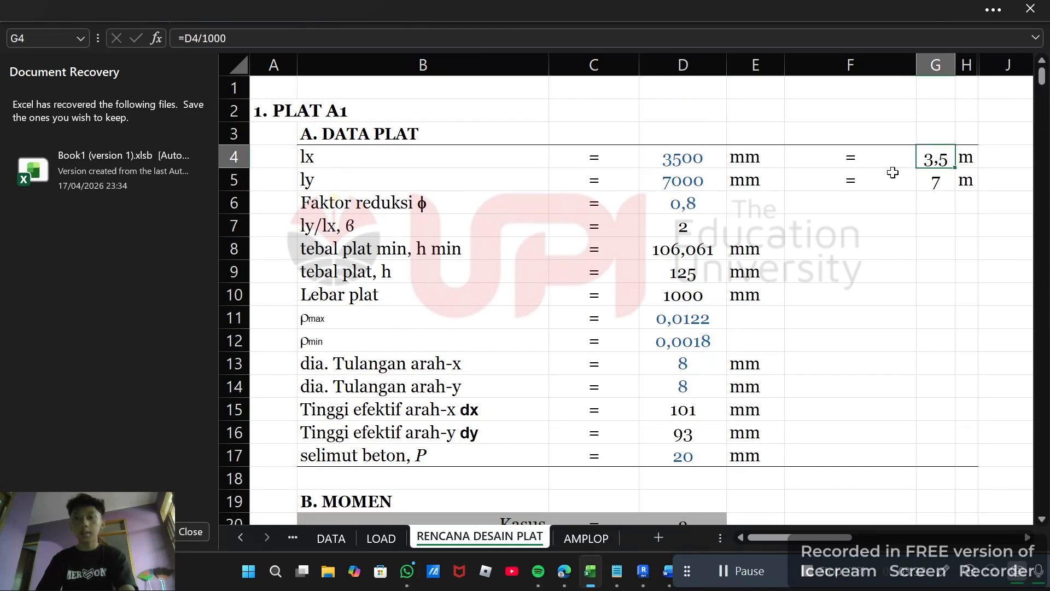
# Step: Fill the Mu formula in D23 down through D28 without formatting
pyautogui.scroll(-4, 893, 173)
pyautogui.click(692, 323)
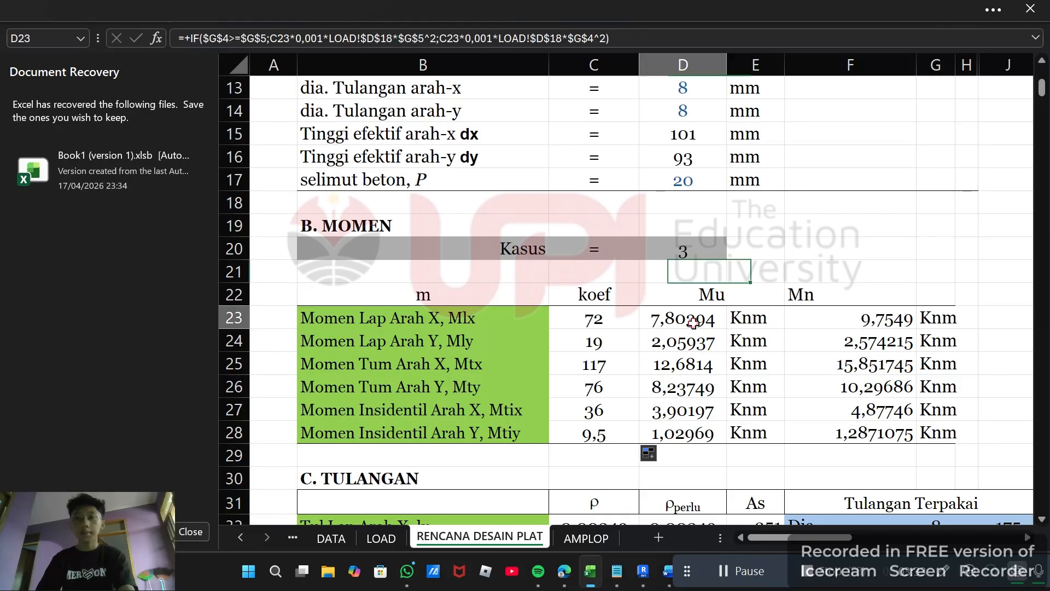
pyautogui.click(473, 321)
pyautogui.click(629, 320)
pyautogui.click(684, 320)
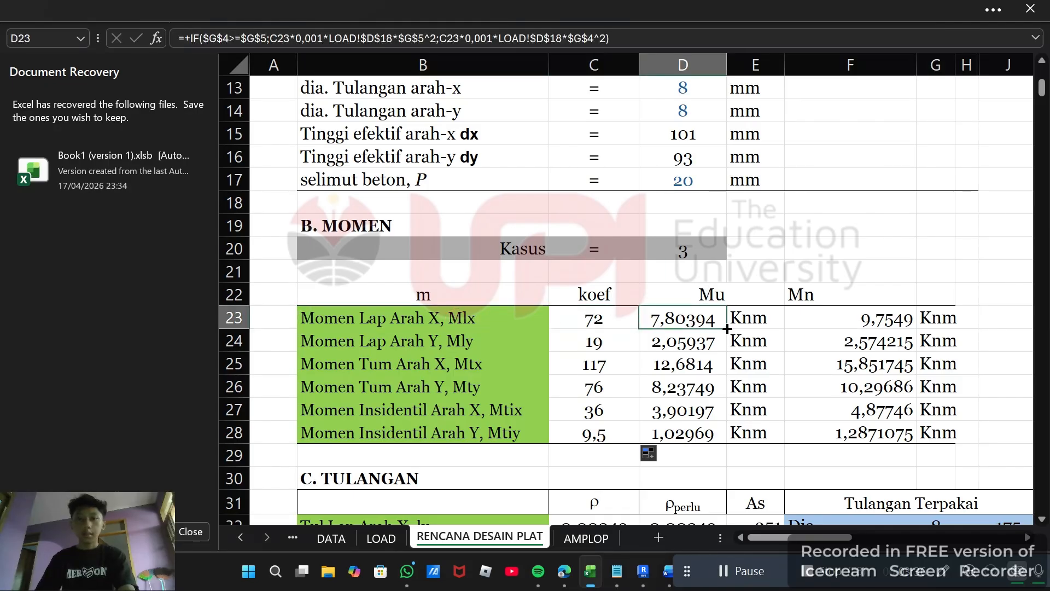
pyautogui.moveTo(728, 328)
pyautogui.mouseDown()
pyautogui.moveTo(719, 434)
pyautogui.moveTo(711, 417)
pyautogui.mouseUp()
pyautogui.click(739, 455)
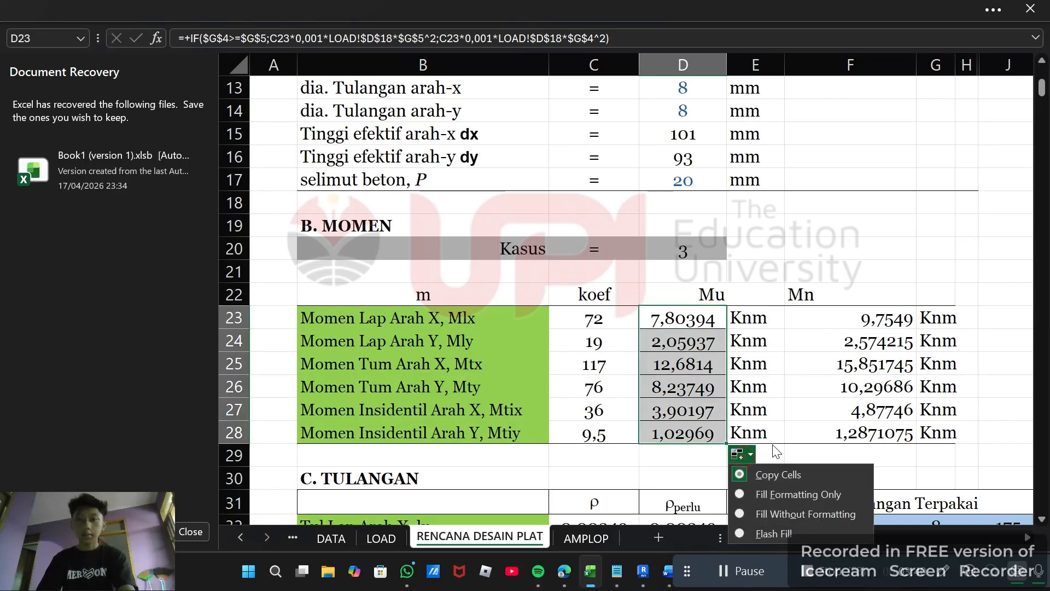
pyautogui.click(790, 508)
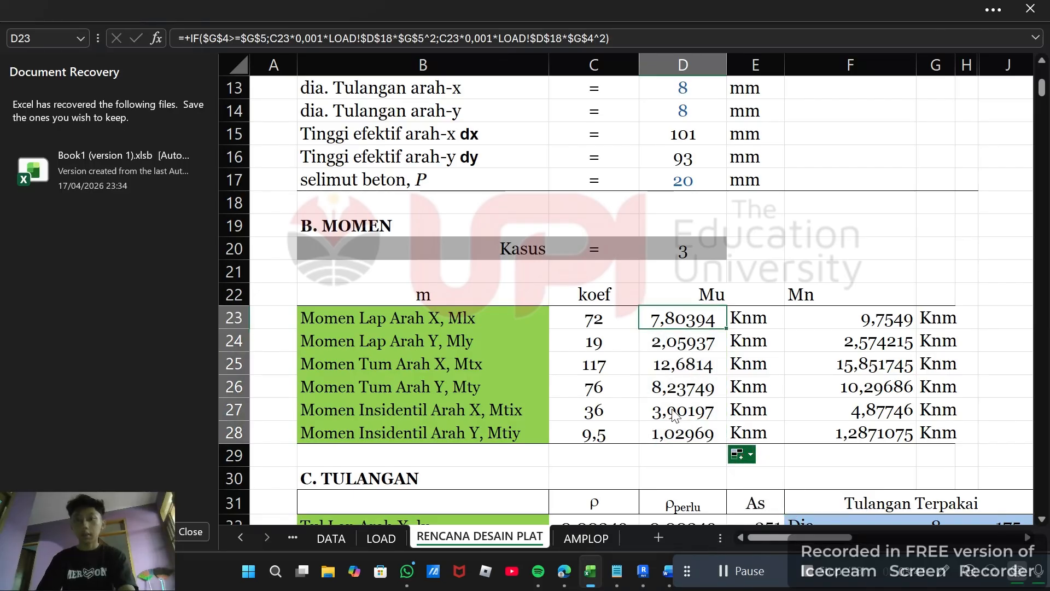
# Step: Examine the Mn values in F22:F28 against the Mu formulas in D23 to D25
pyautogui.click(848, 341)
pyautogui.scroll(-2, 739, 162)
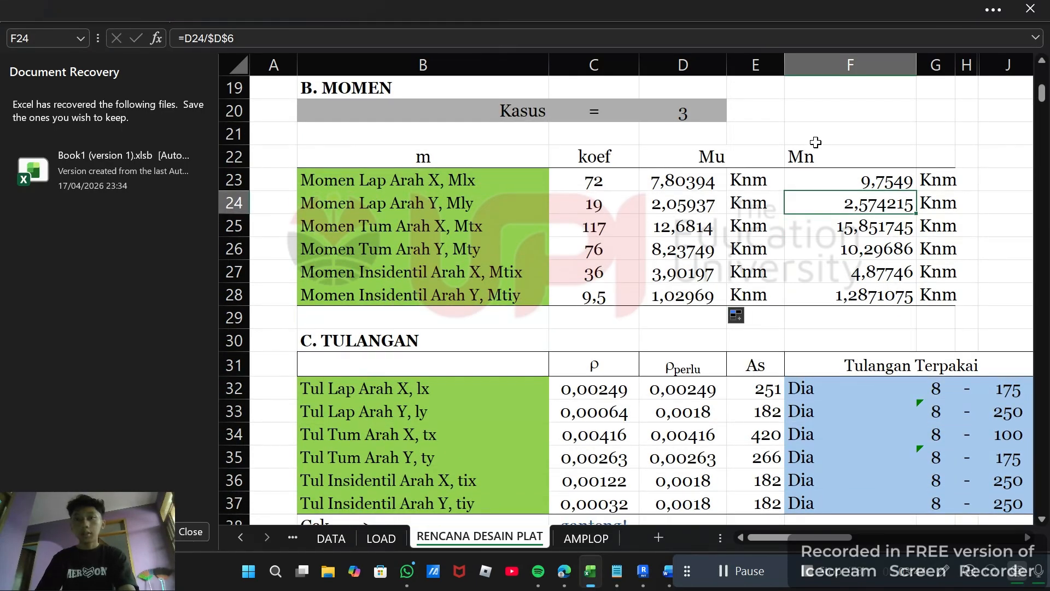
pyautogui.moveTo(818, 155); pyautogui.dragTo(829, 292)
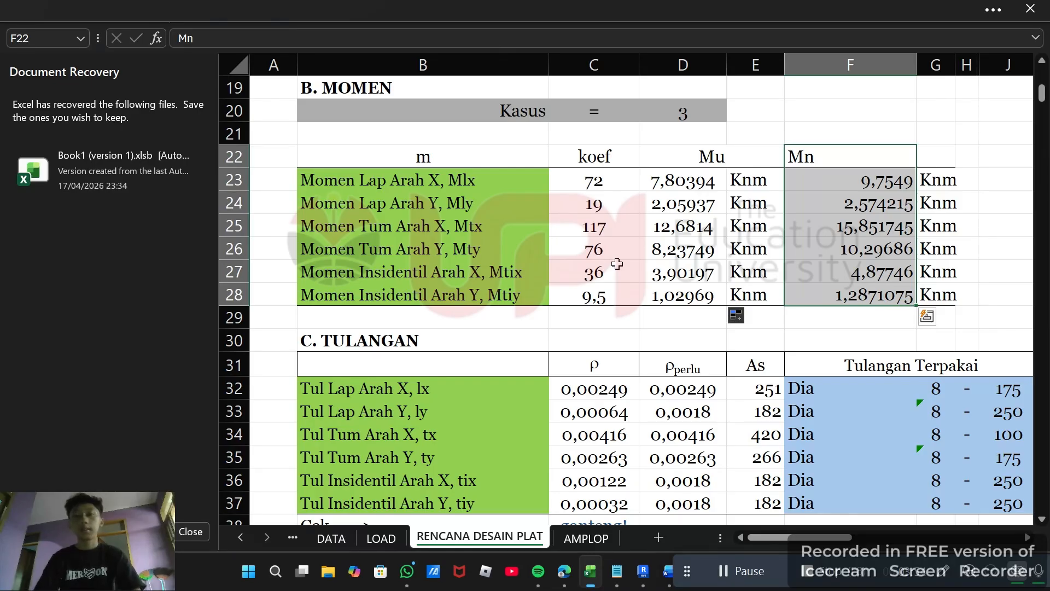
pyautogui.click(701, 183)
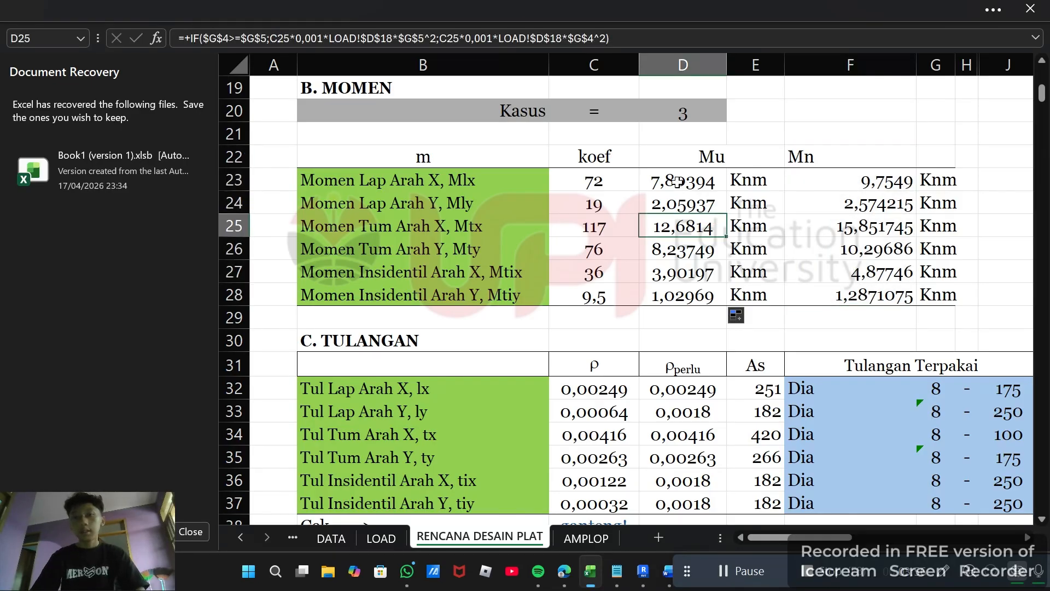
pyautogui.click(699, 198)
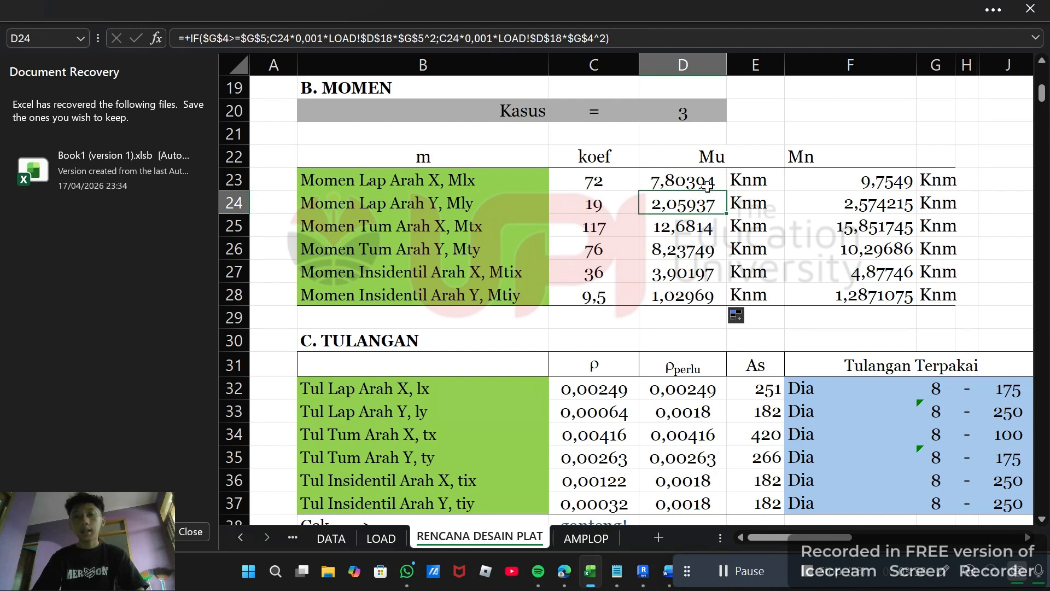
pyautogui.click(708, 185)
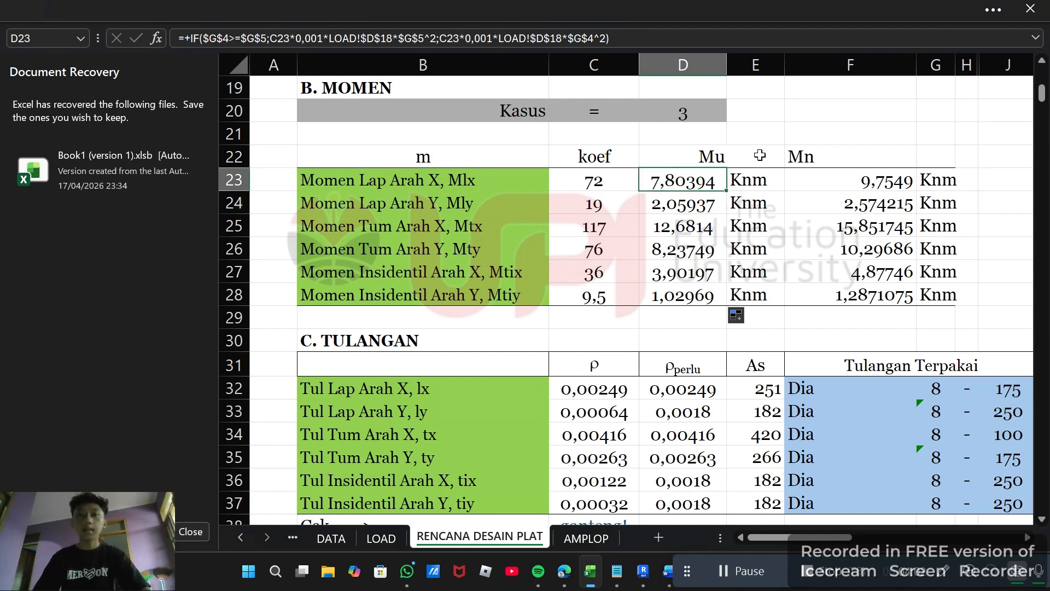
# Step: Compare the Mu and Mn headings in row 22 and review the Mu formulas in D23 and D24
pyautogui.click(789, 155)
pyautogui.click(711, 157)
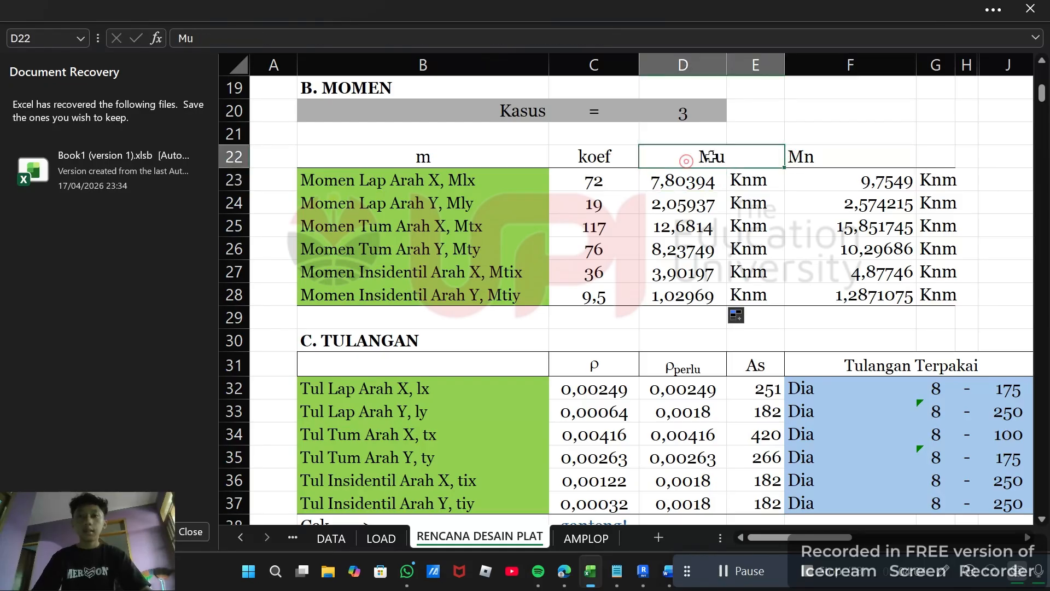
pyautogui.click(806, 158)
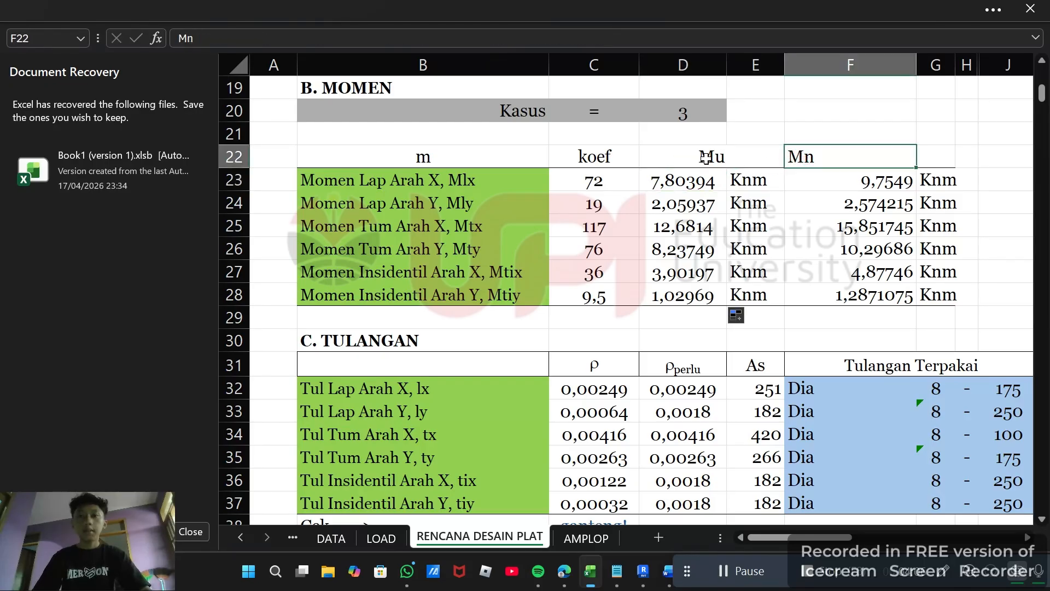
pyautogui.click(706, 157)
pyautogui.click(658, 205)
pyautogui.click(702, 156)
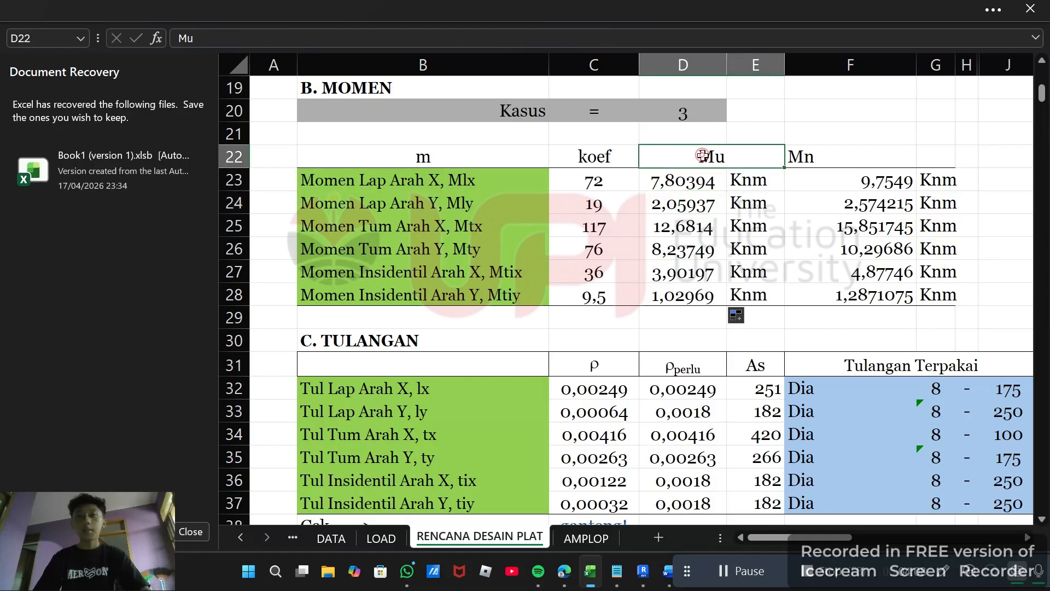
pyautogui.click(688, 195)
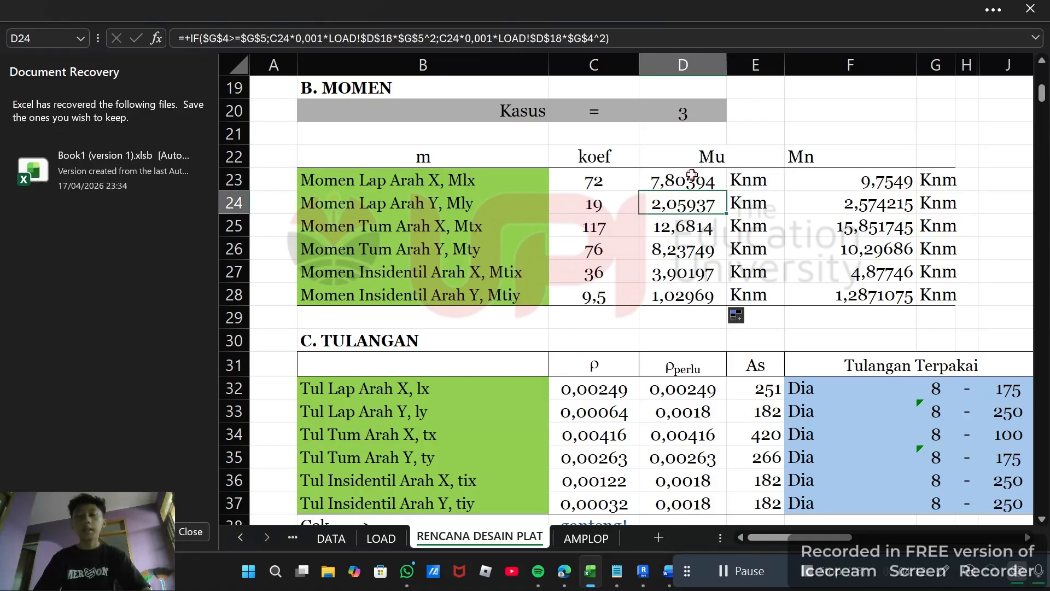
pyautogui.click(693, 174)
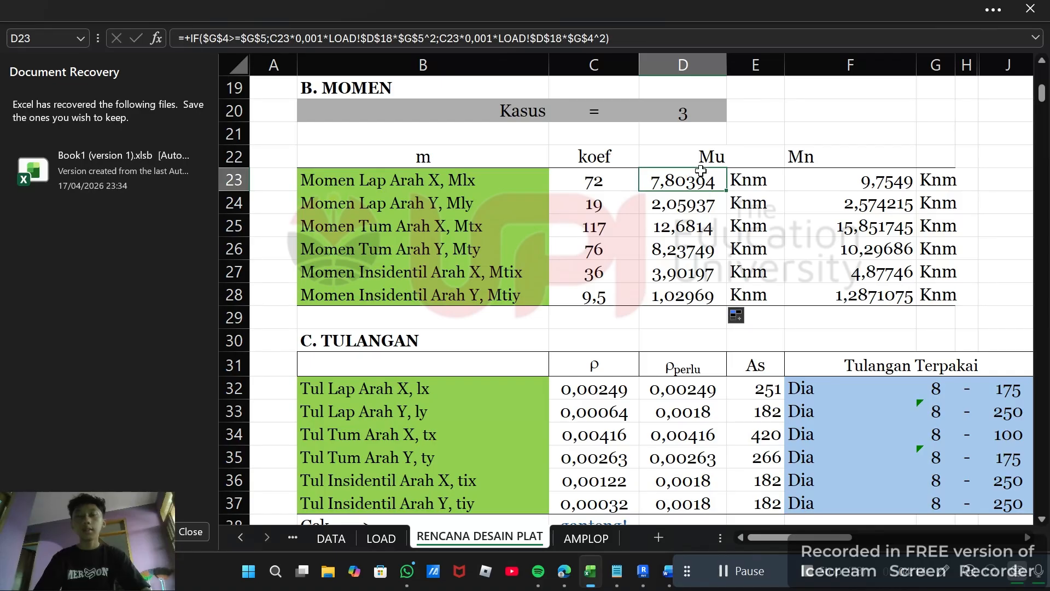
# Step: Examine how the Mn formulas in F23 and F24 derive from the corresponding Mu cells
pyautogui.click(812, 184)
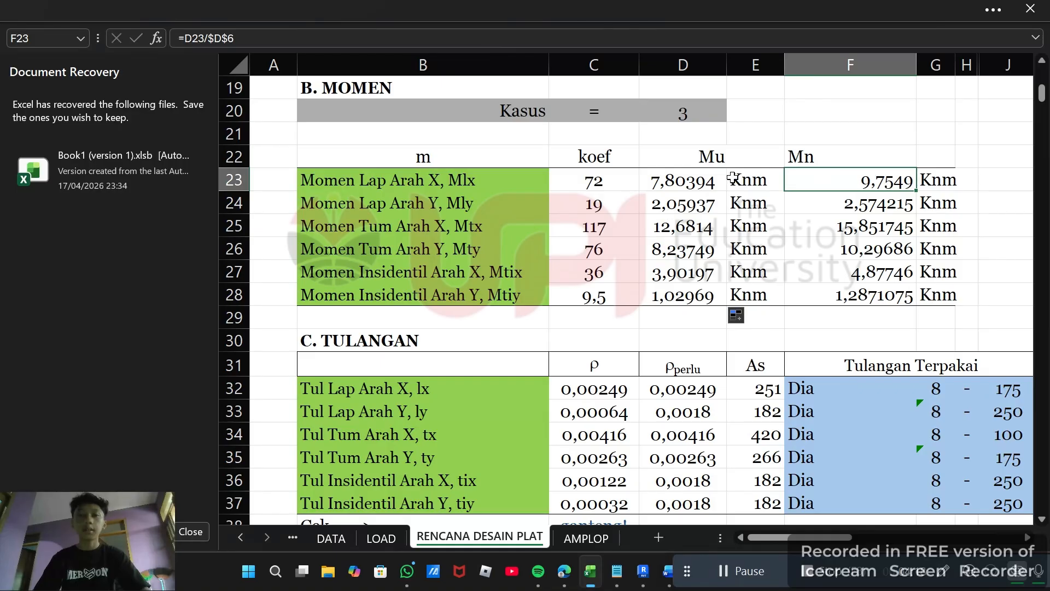
pyautogui.click(698, 182)
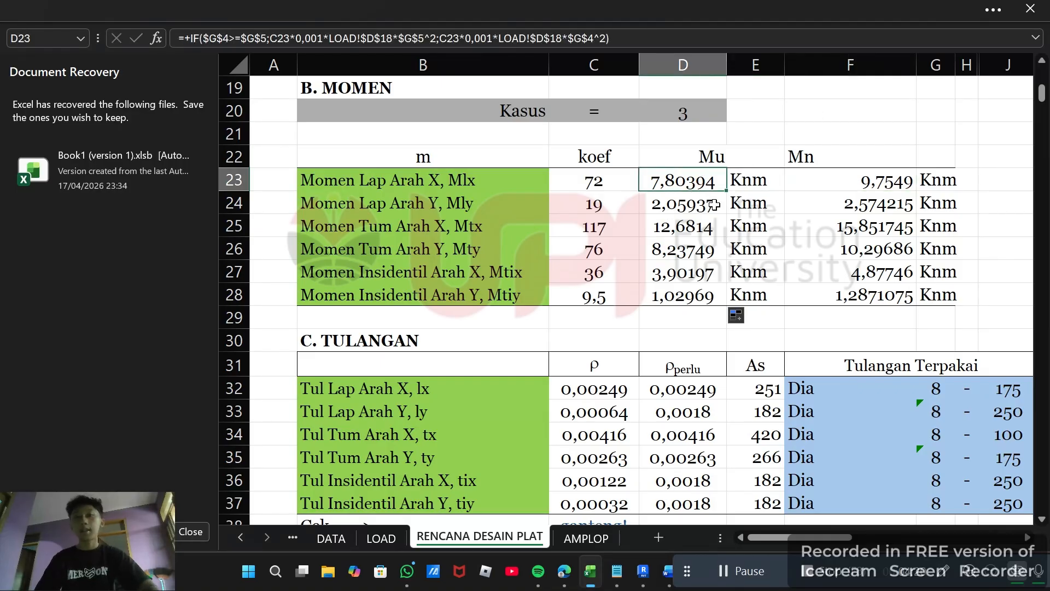
pyautogui.click(864, 180)
pyautogui.click(685, 187)
pyautogui.click(834, 178)
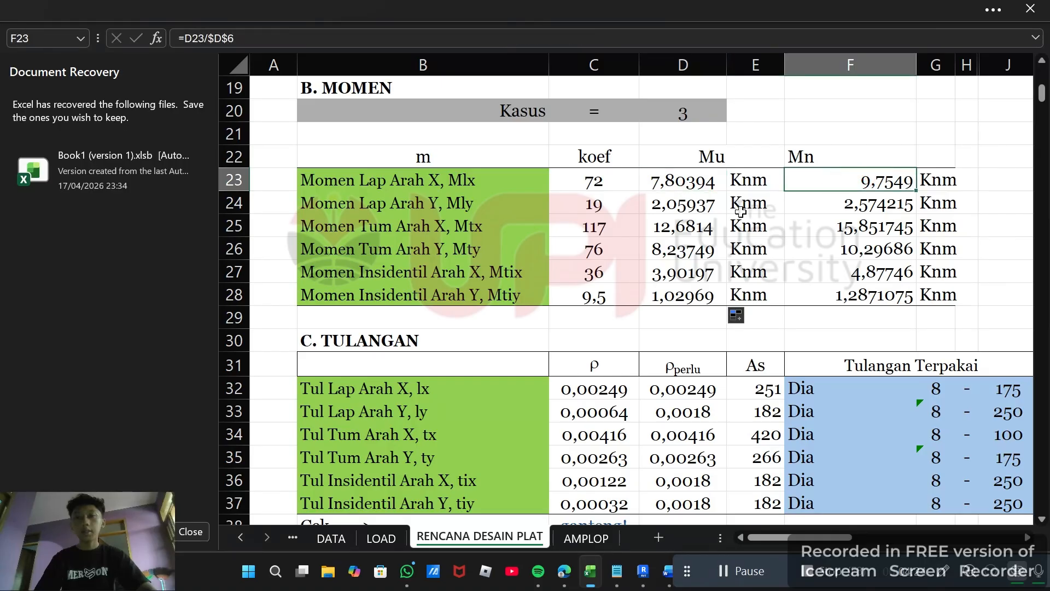
pyautogui.click(677, 217)
pyautogui.click(825, 200)
pyautogui.click(692, 208)
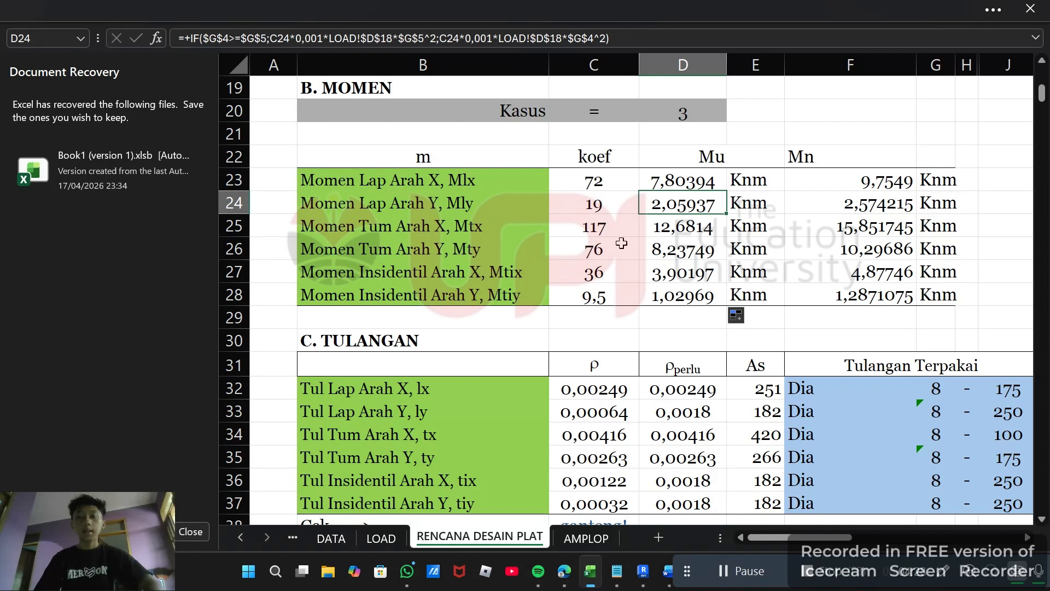
# Step: Go through the Mu formulas in D23 to D25 once more, along with the Mu and Mn column headings
pyautogui.click(705, 184)
pyautogui.press('Down')
pyautogui.press('Down')
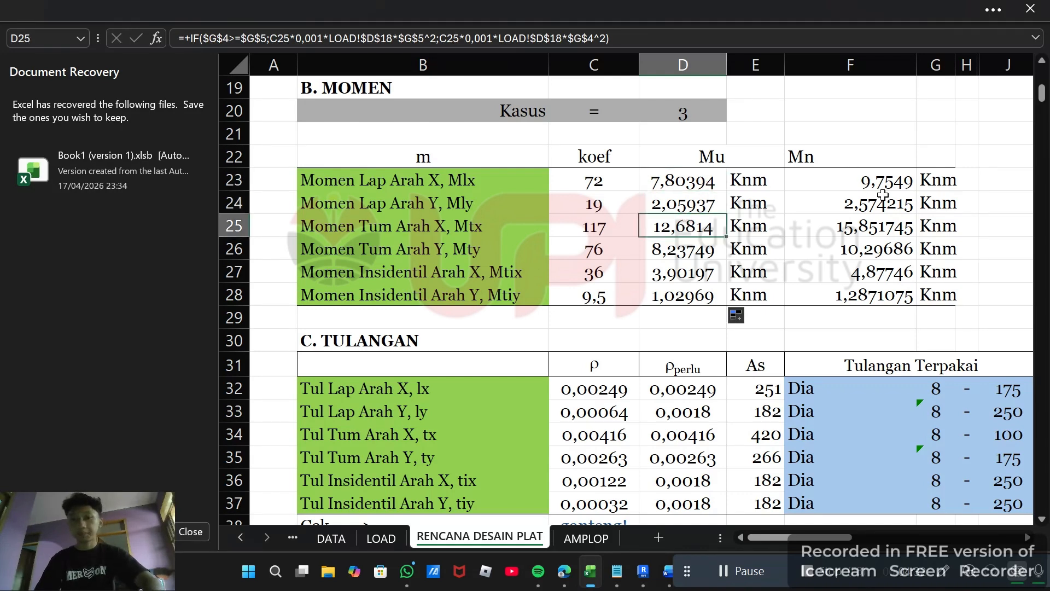
pyautogui.scroll(1, 668, 212)
pyautogui.click(711, 252)
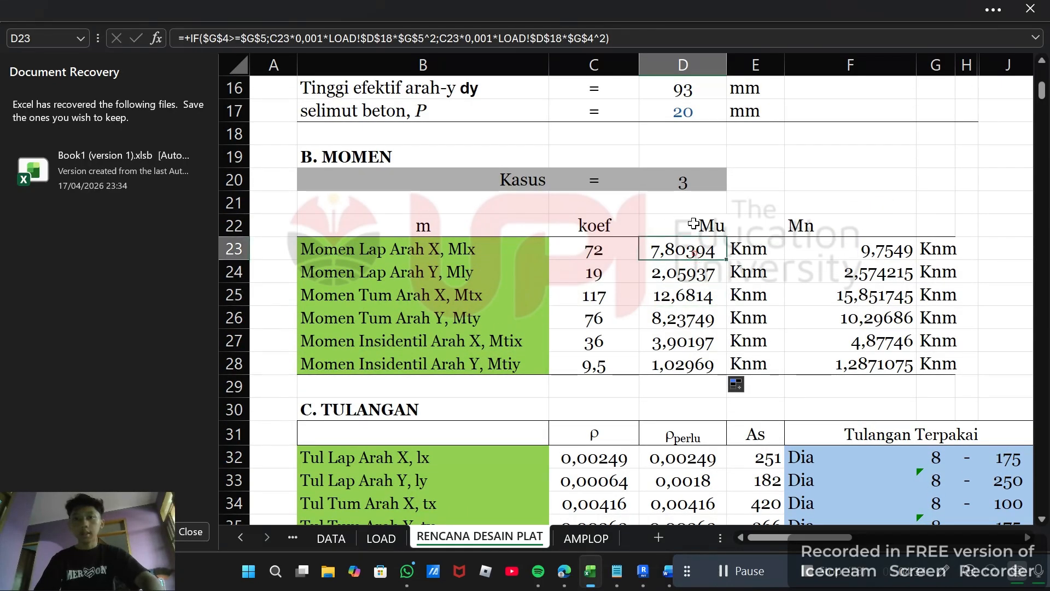
pyautogui.click(695, 222)
pyautogui.click(816, 224)
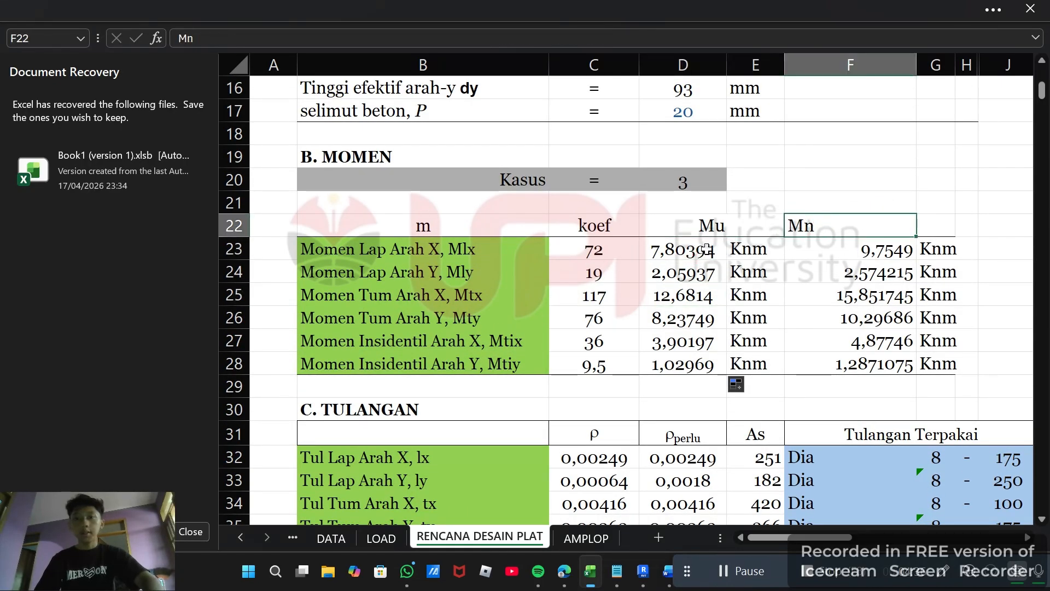
pyautogui.click(684, 250)
# Step: Examine the Mn formula in F24 and the Tulangan table's ρ formula in C34 and ρperlu formula in D34
pyautogui.scroll(-3, 558, 244)
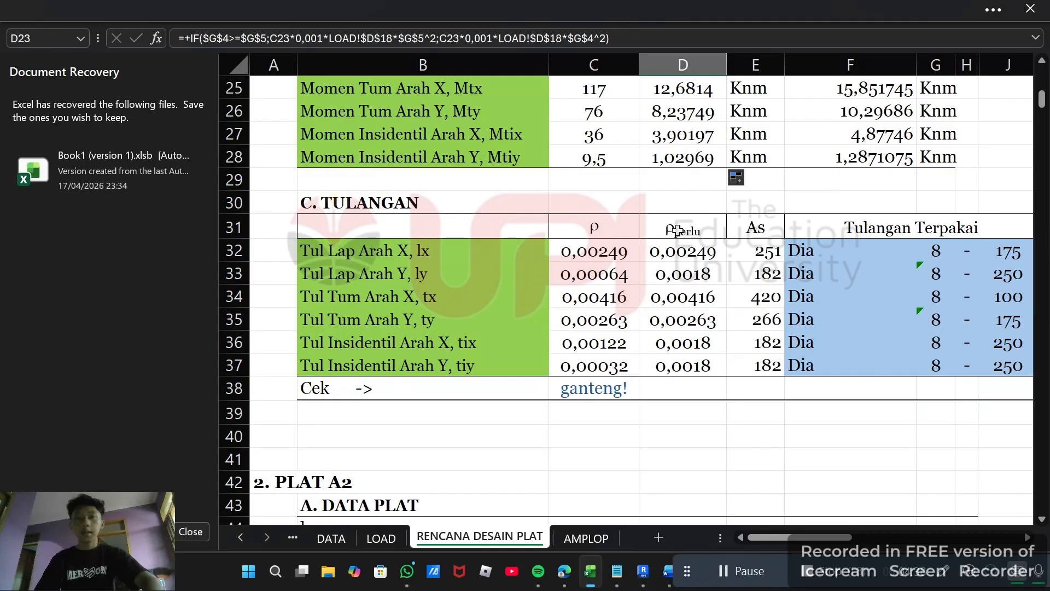
pyautogui.scroll(1, 826, 180)
pyautogui.click(882, 144)
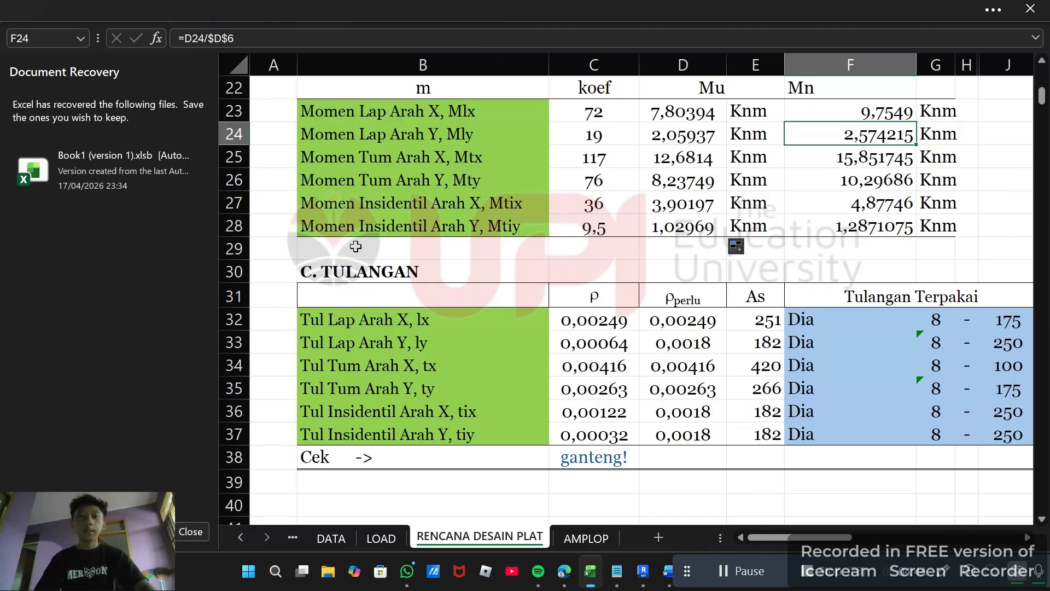
pyautogui.click(576, 362)
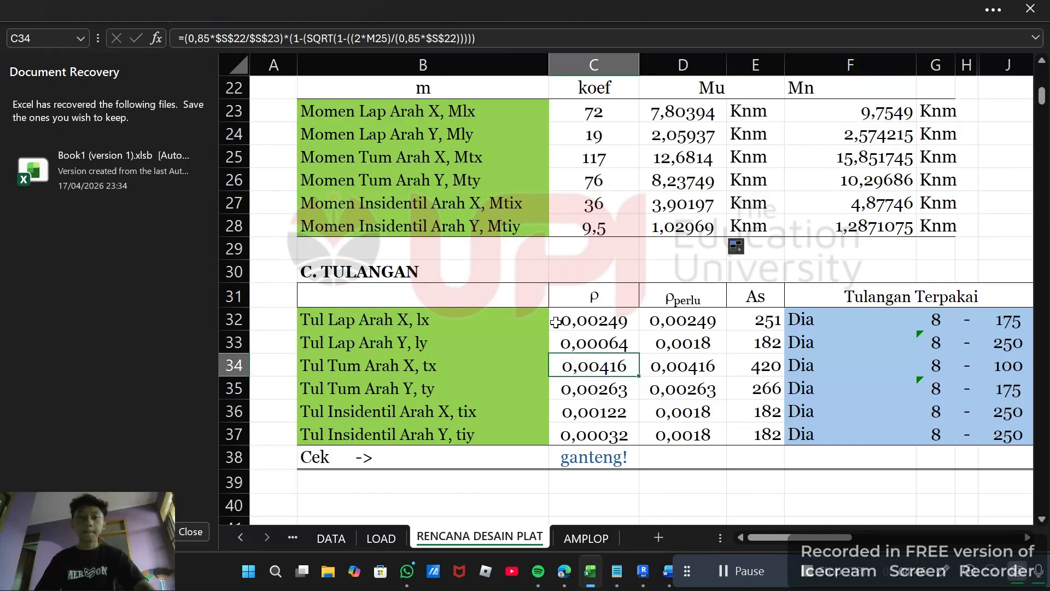
pyautogui.scroll(2, 556, 322)
pyautogui.scroll(-2, 556, 322)
pyautogui.click(612, 319)
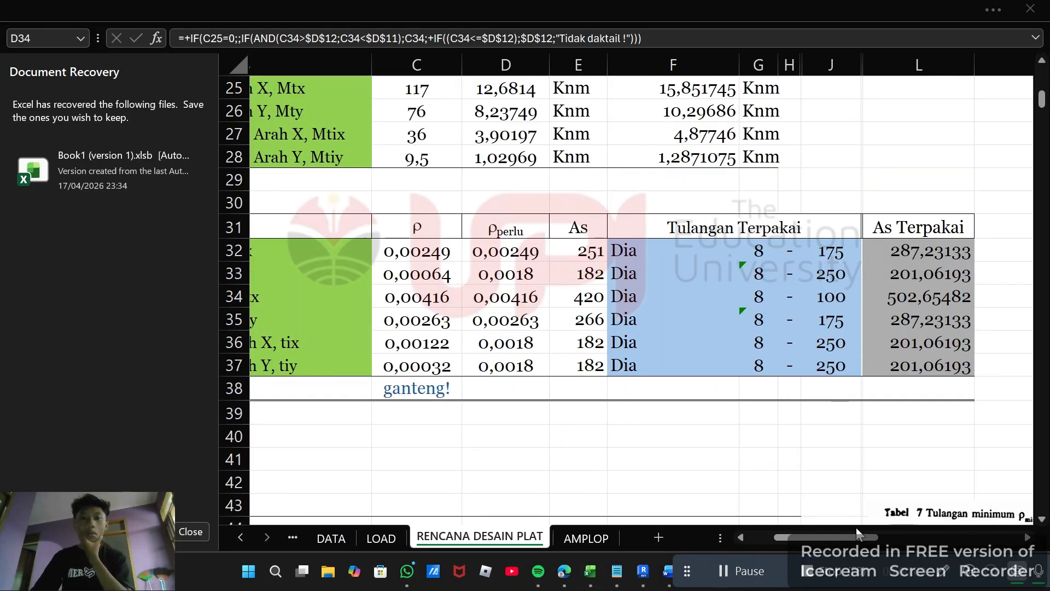
# Step: Check the Tulangan table's As Terpakai column, then return to the reinforcement labels in column B
pyautogui.click(856, 537)
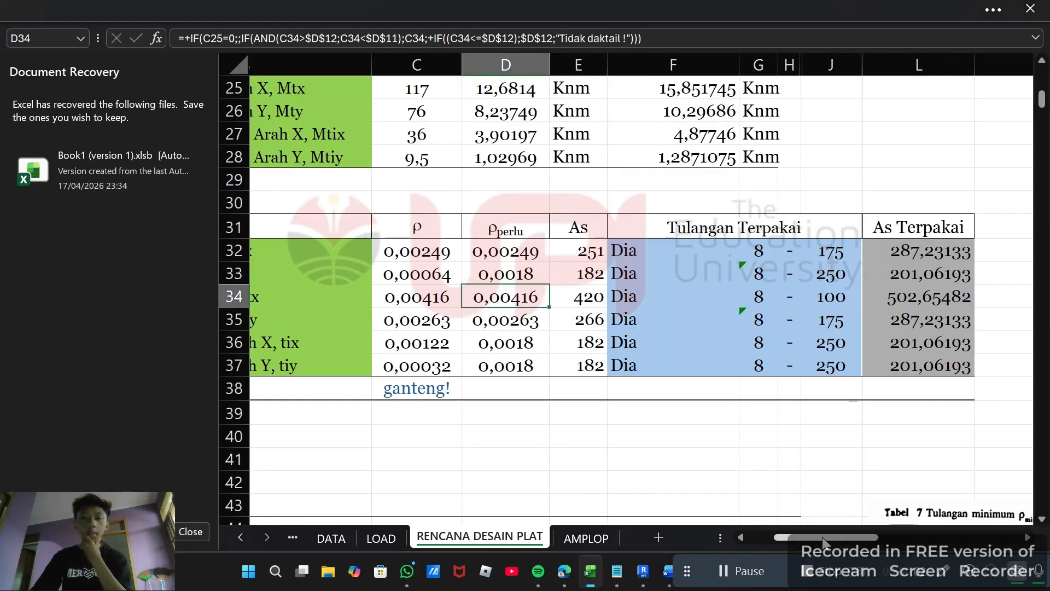
pyautogui.moveTo(840, 541); pyautogui.dragTo(815, 541)
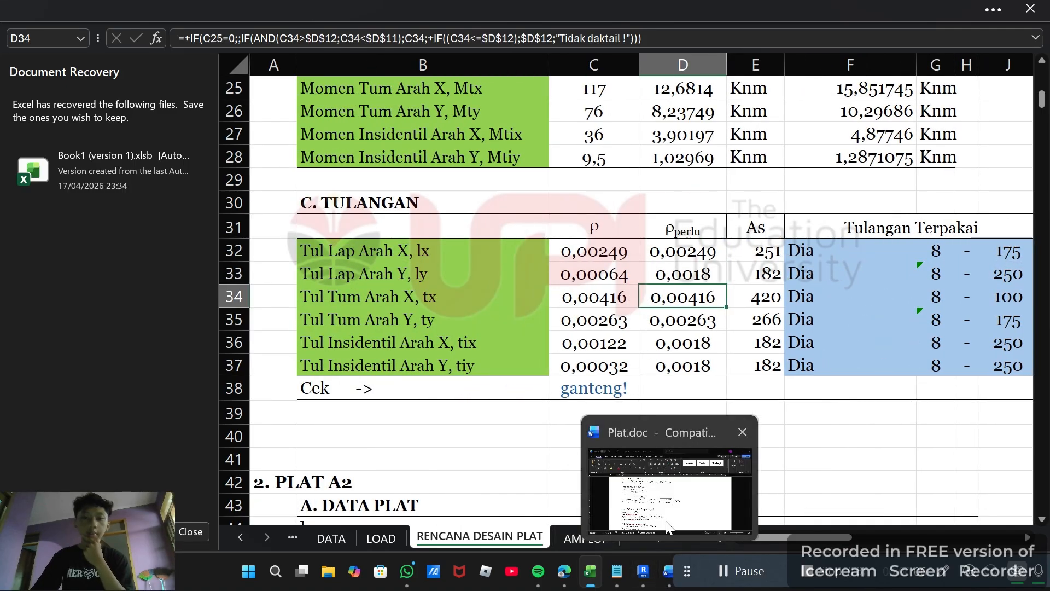
pyautogui.moveTo(664, 521)
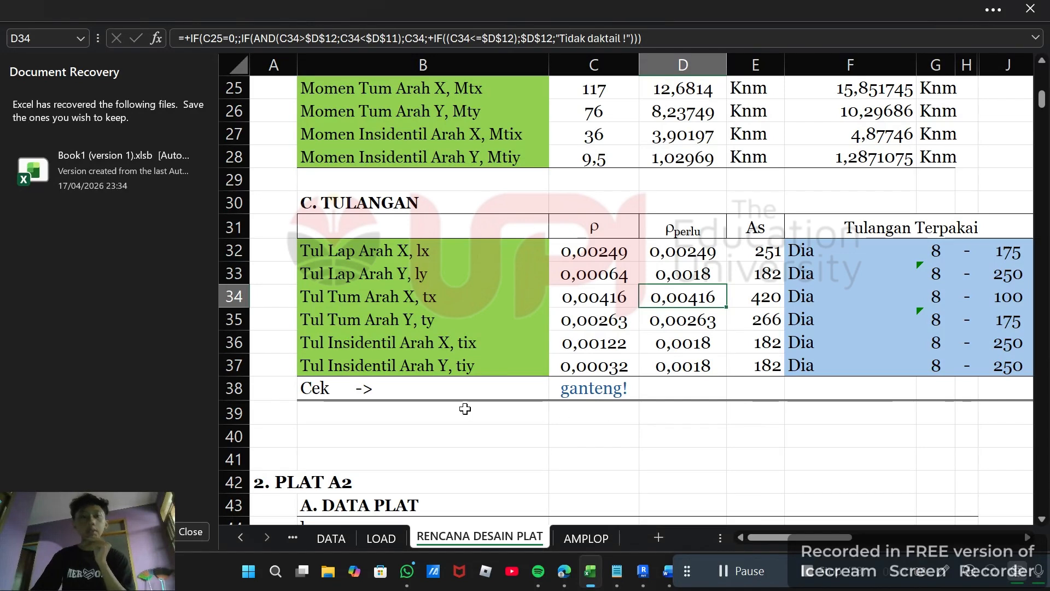
pyautogui.click(466, 211)
pyautogui.click(350, 272)
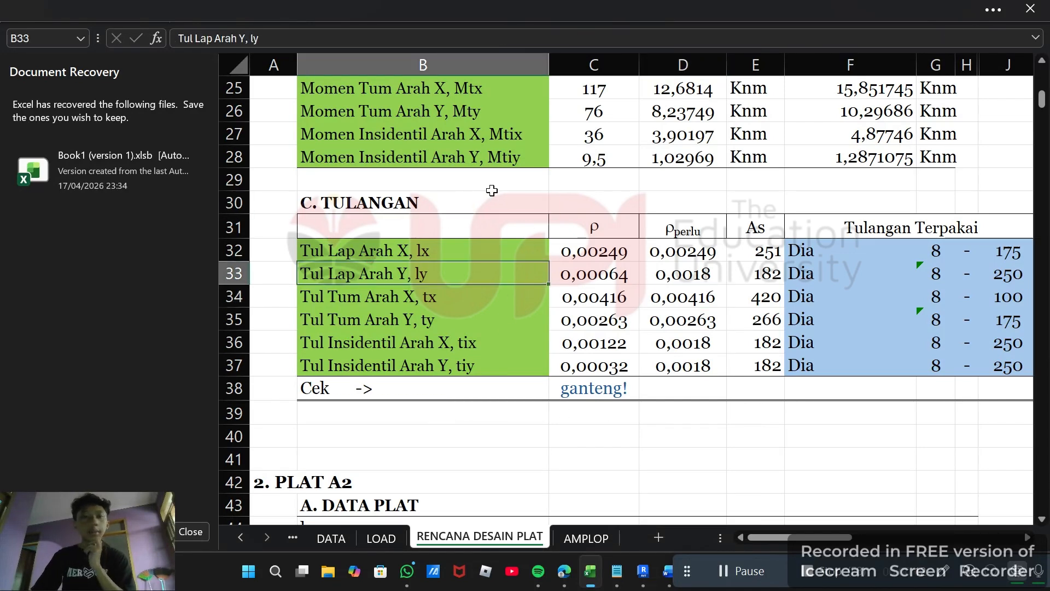
# Step: Go through the reinforcement labels in B32 to B37, relating them to the moment labels starting at B23
pyautogui.click(519, 243)
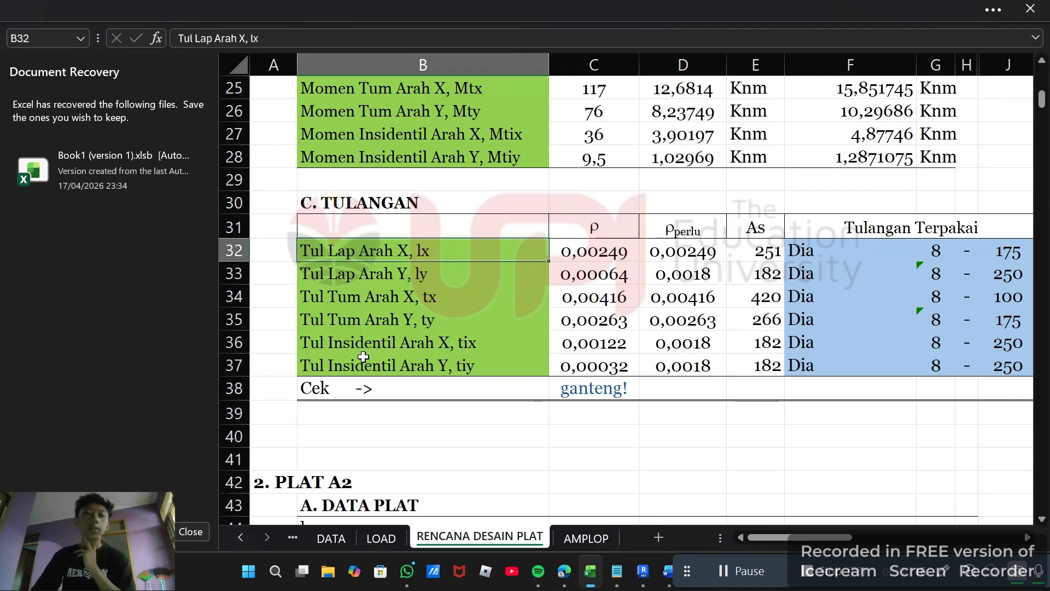
pyautogui.moveTo(382, 364); pyautogui.dragTo(404, 253)
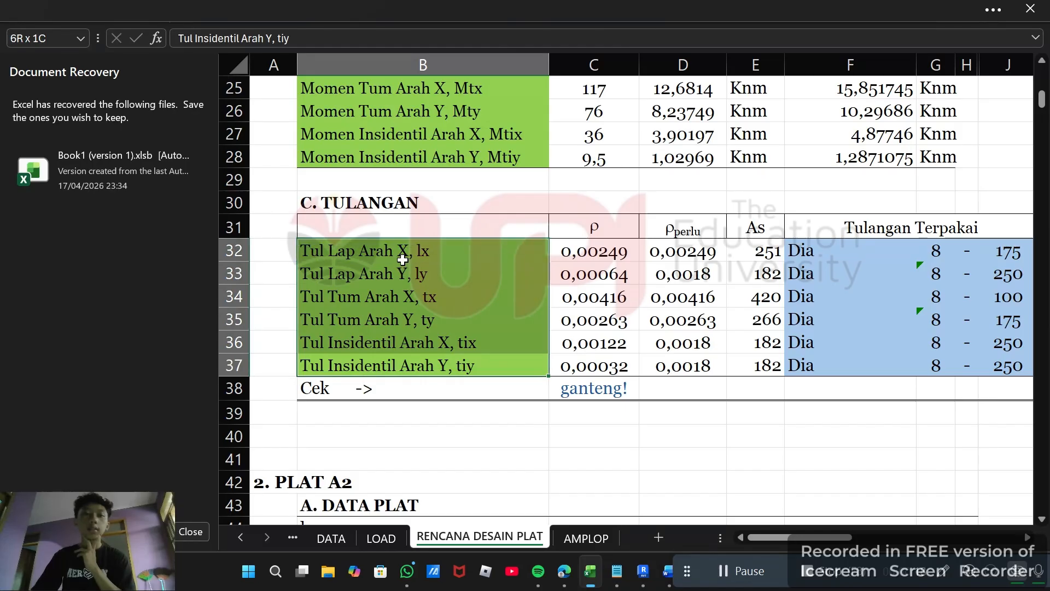
pyautogui.scroll(1, 404, 282)
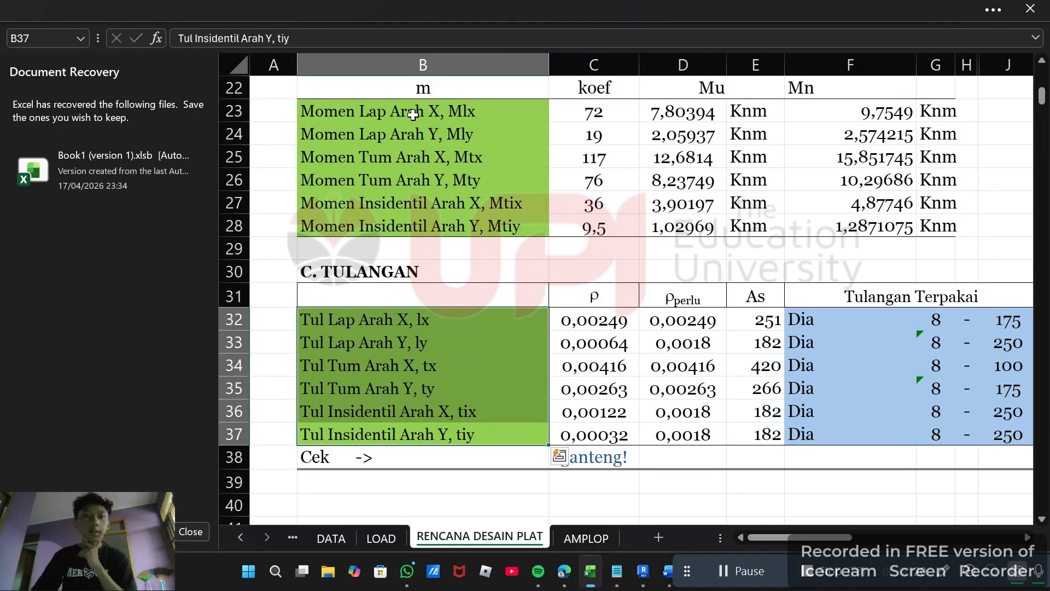
pyautogui.click(413, 114)
pyautogui.click(395, 329)
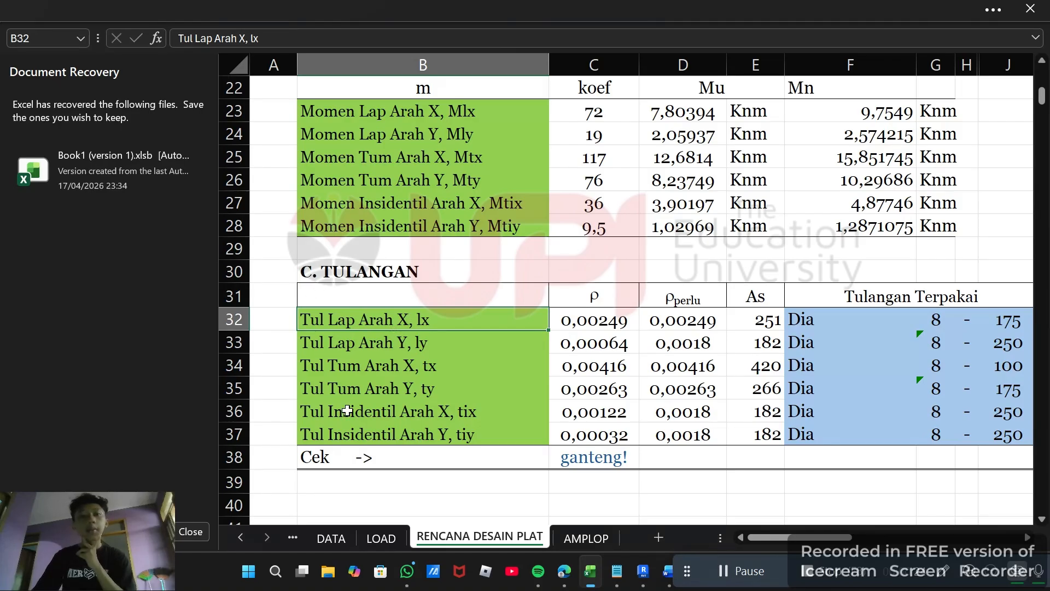
pyautogui.scroll(-1, 389, 379)
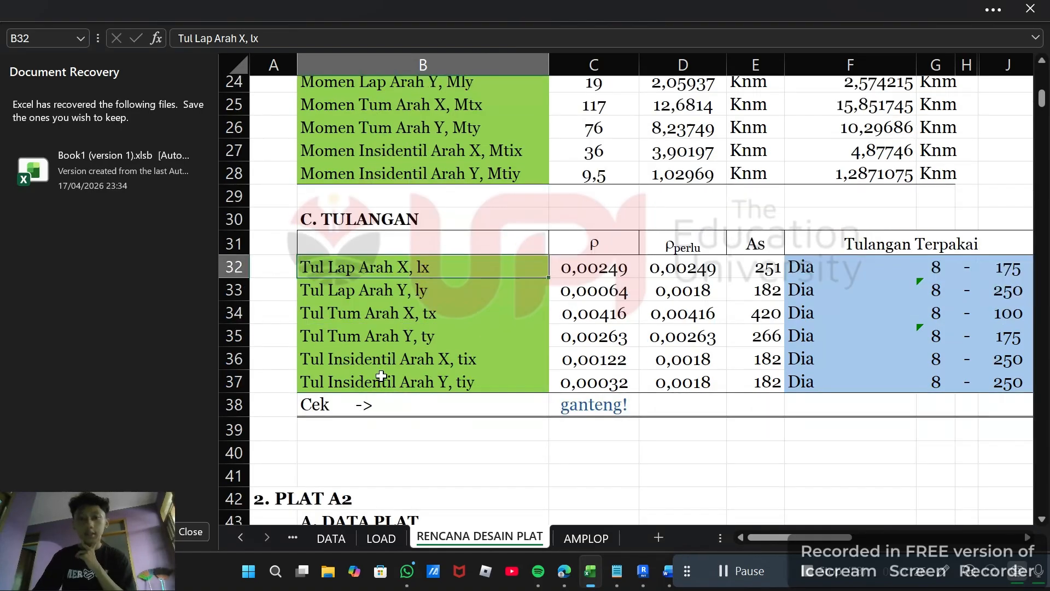
pyautogui.click(502, 336)
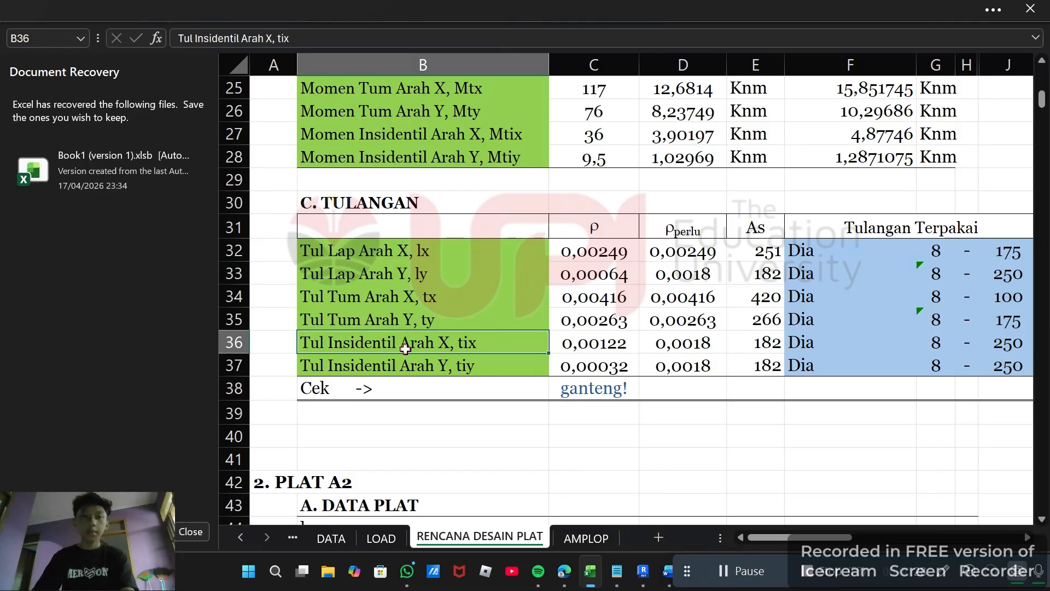
pyautogui.click(368, 366)
pyautogui.click(387, 271)
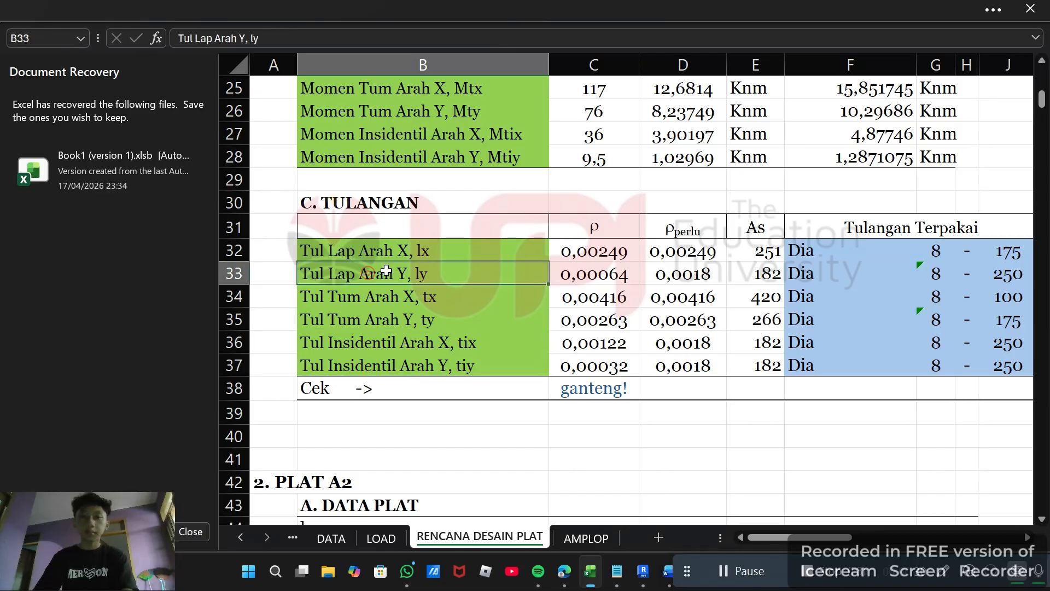
pyautogui.moveTo(819, 538); pyautogui.dragTo(902, 549)
pyautogui.click(764, 319)
pyautogui.moveTo(765, 319); pyautogui.dragTo(355, 355)
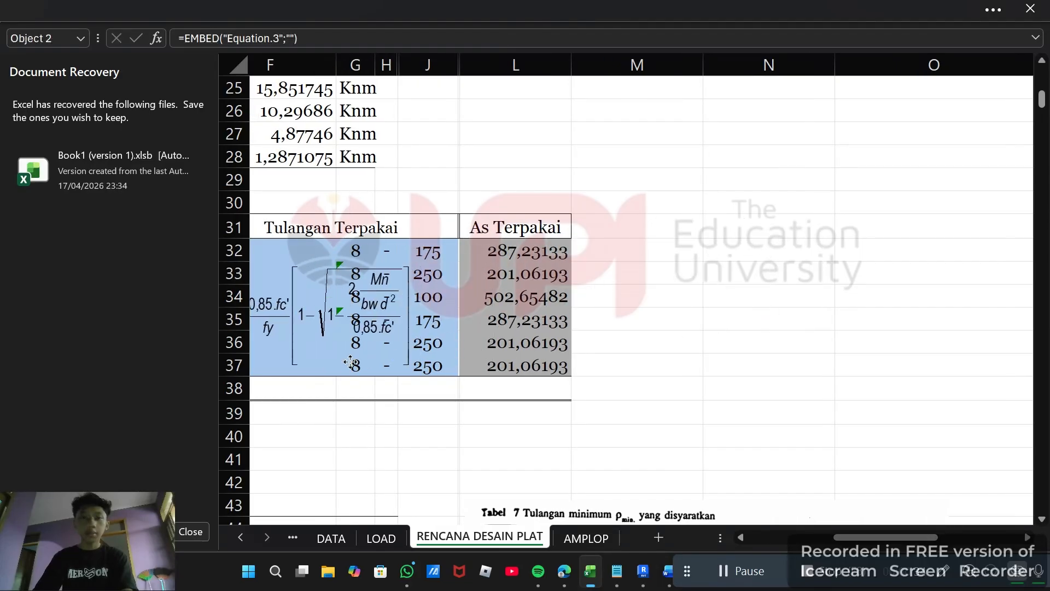
pyautogui.moveTo(358, 315); pyautogui.dragTo(761, 312)
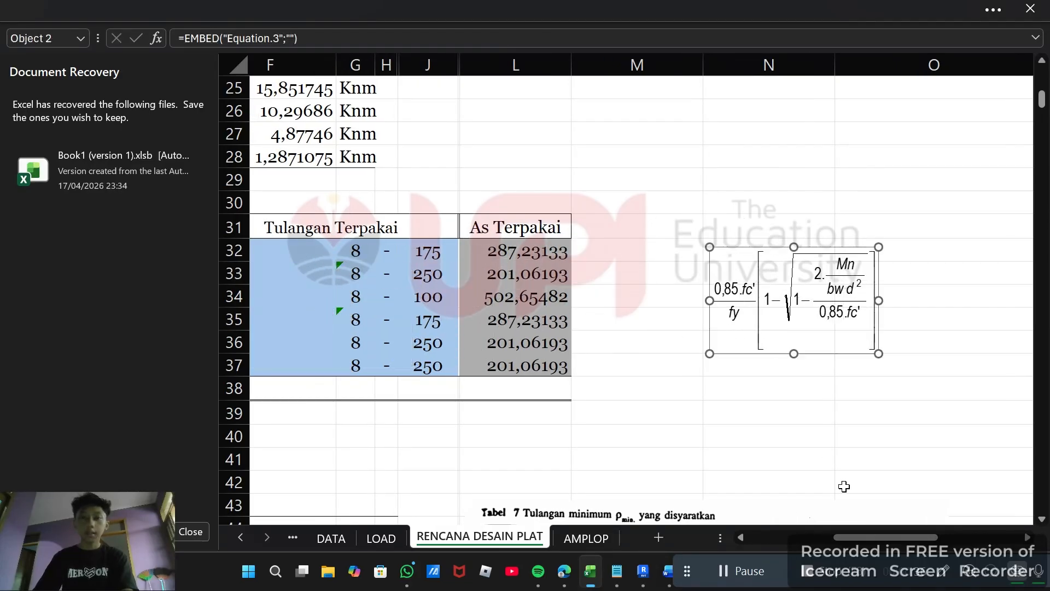
pyautogui.moveTo(874, 540); pyautogui.dragTo(702, 527)
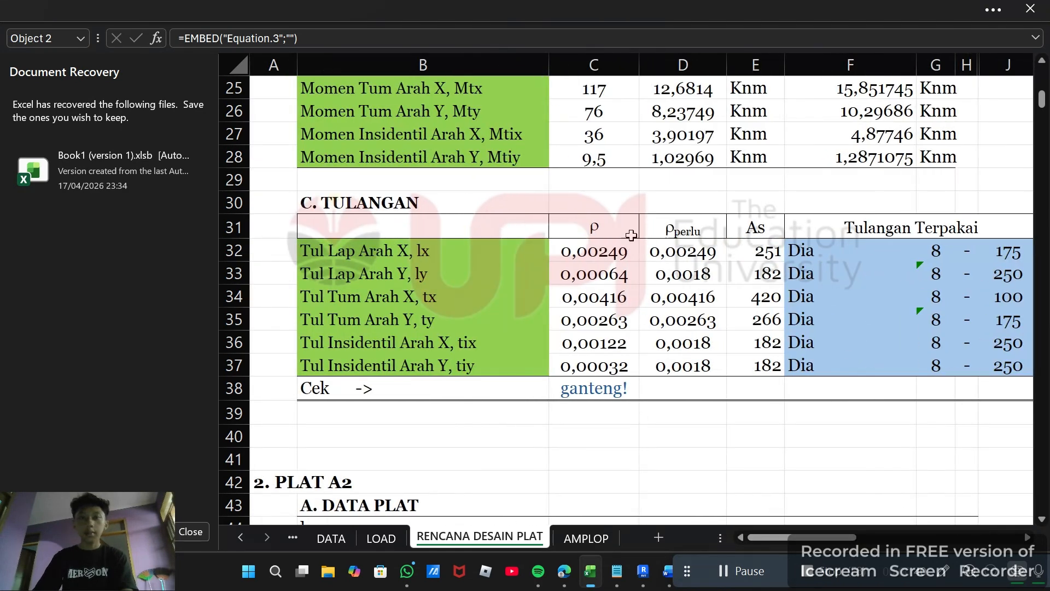
# Step: Examine the ρ column heading in C31 and the ρ formula in C32
pyautogui.click(613, 218)
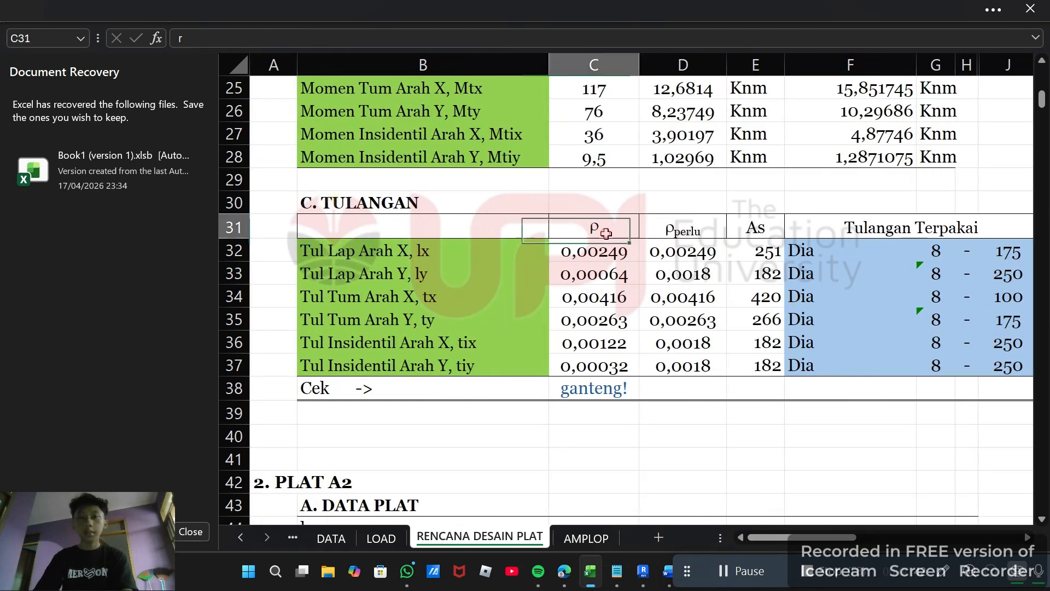
pyautogui.click(587, 313)
pyautogui.click(599, 259)
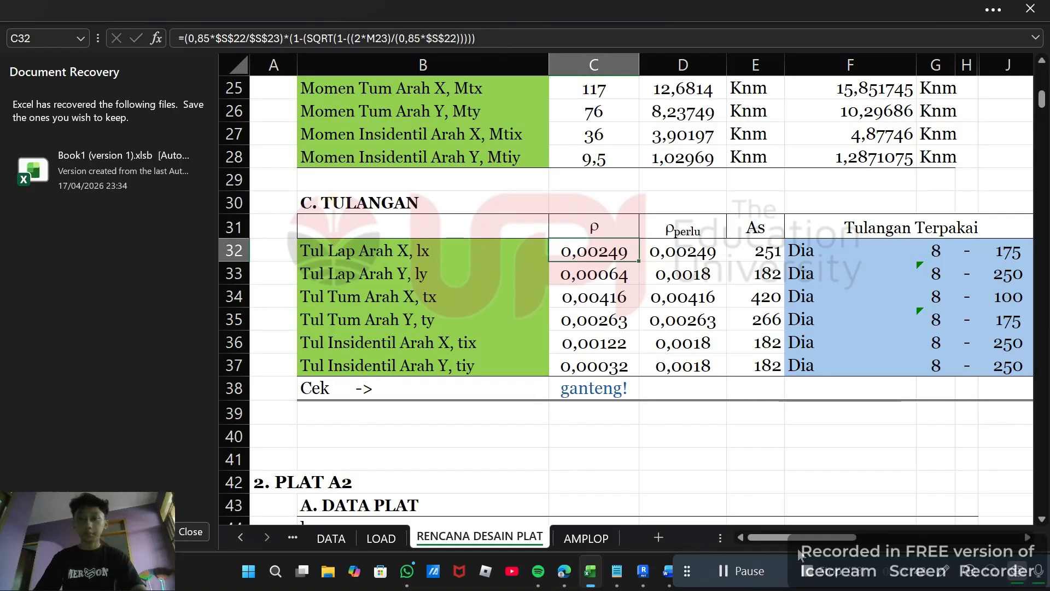
# Step: Move the embedded ρ equation from column N to just below plate A1's Tulangan table, across columns C and D from row 39
pyautogui.moveTo(798, 538); pyautogui.dragTo(915, 556)
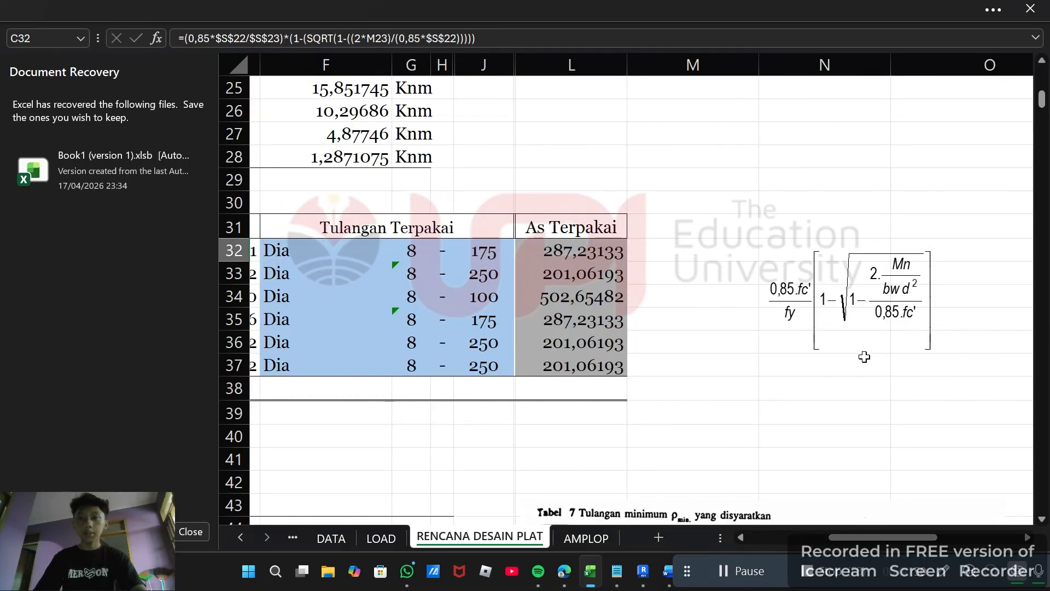
pyautogui.moveTo(840, 343); pyautogui.dragTo(279, 327)
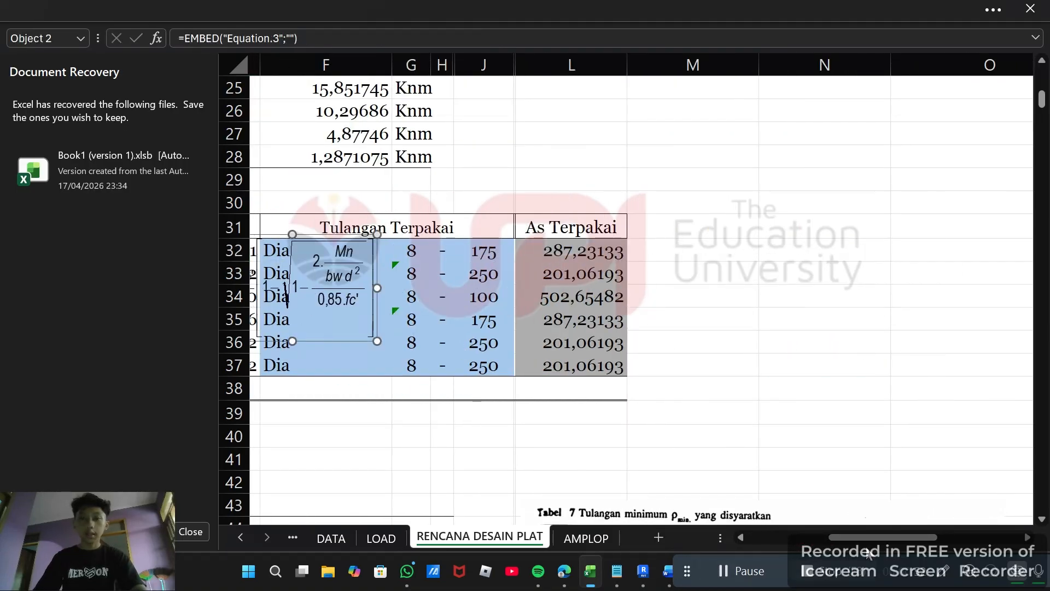
pyautogui.moveTo(870, 538); pyautogui.dragTo(796, 539)
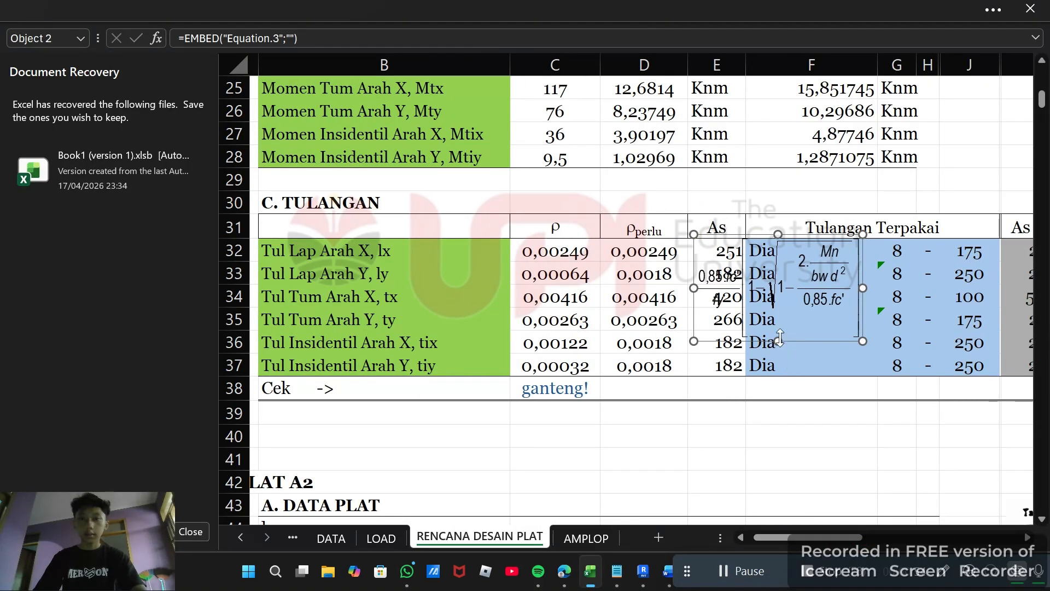
pyautogui.moveTo(780, 339); pyautogui.dragTo(629, 455)
pyautogui.scroll(-1, 598, 401)
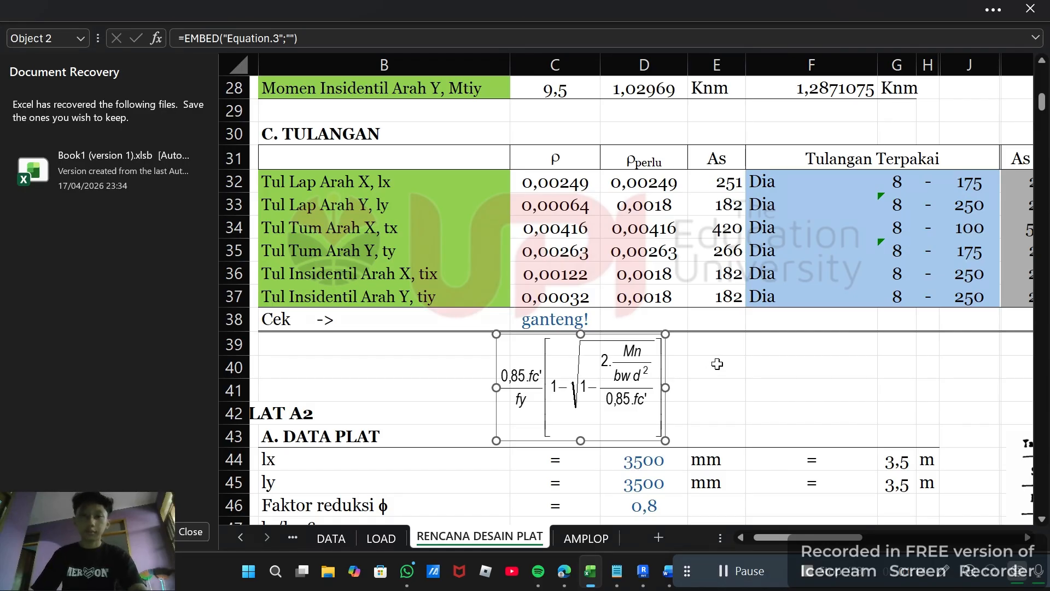
pyautogui.press('Escape')
pyautogui.click(756, 367)
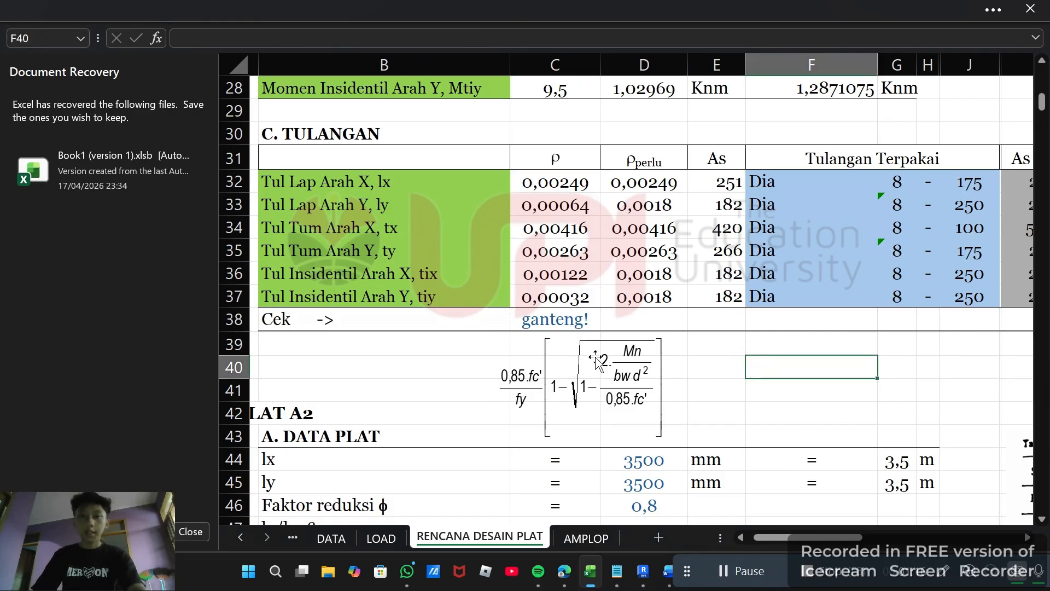
# Step: Compare the embedded ρ equation below the table with the cell formula in C32
pyautogui.click(628, 384)
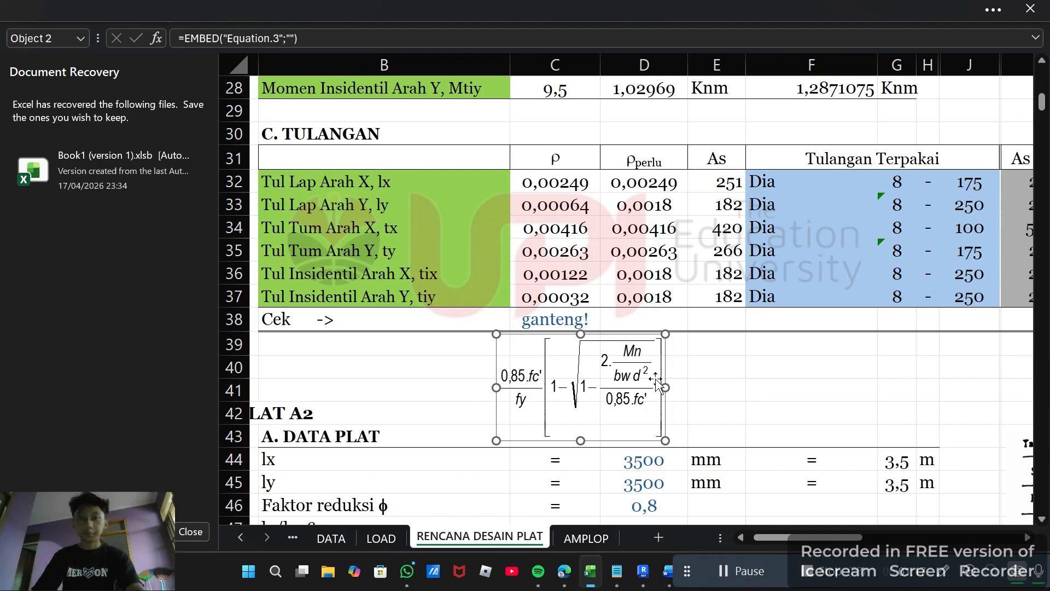
pyautogui.click(823, 383)
pyautogui.click(566, 182)
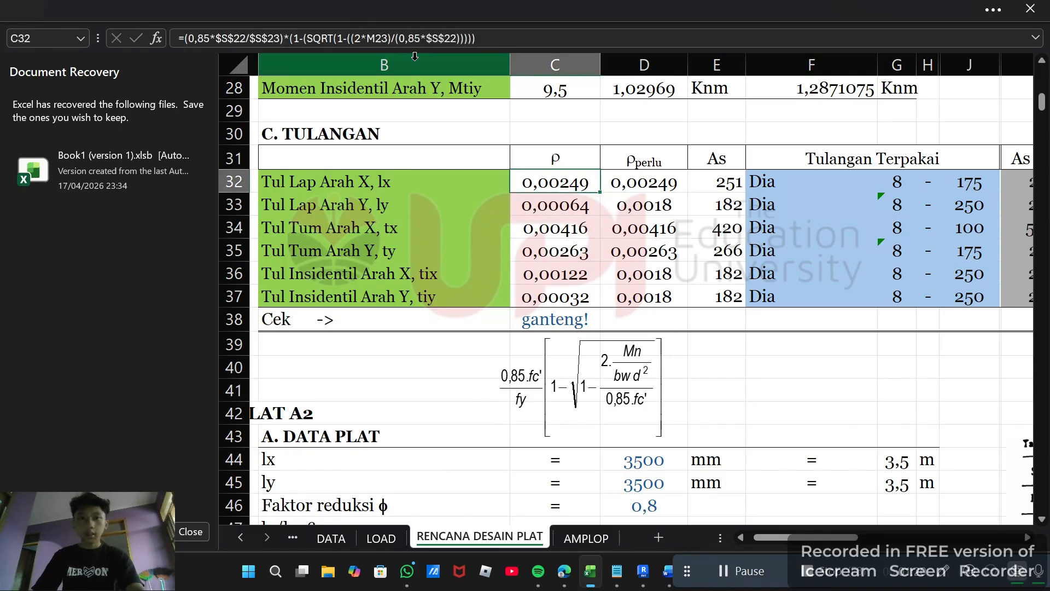
pyautogui.click(690, 225)
pyautogui.click(715, 410)
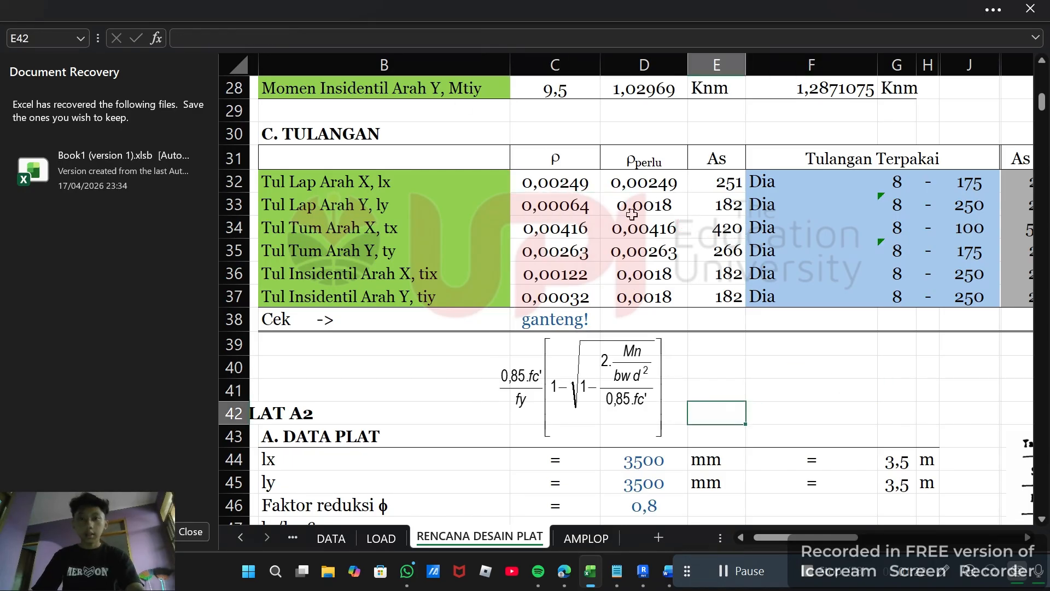
# Step: Check the ρ formulas in C32, C36 and C37, covering the whole ρ column down to row 37
pyautogui.scroll(1, 564, 237)
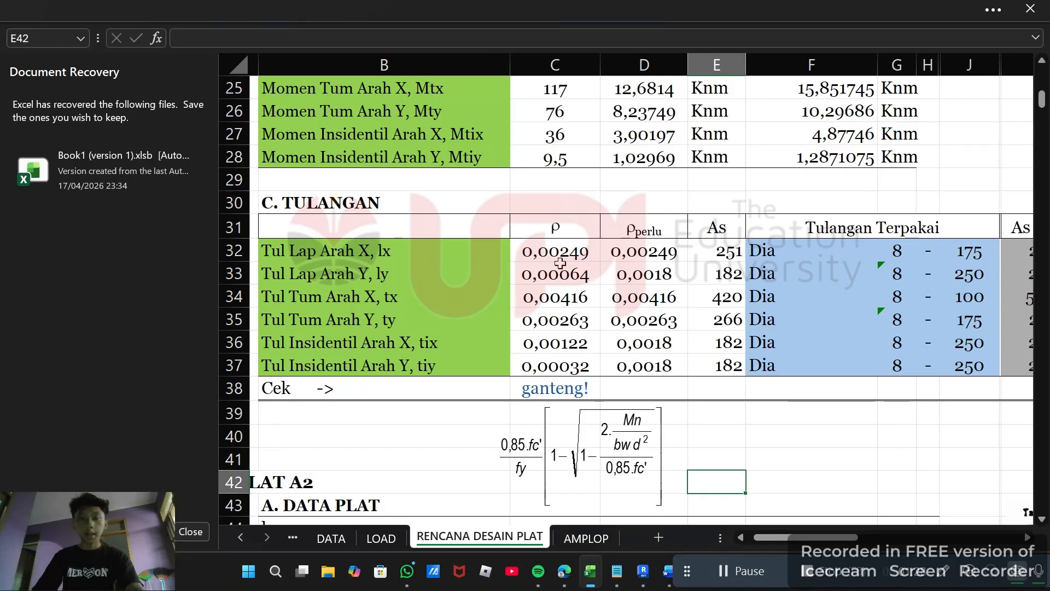
pyautogui.click(569, 244)
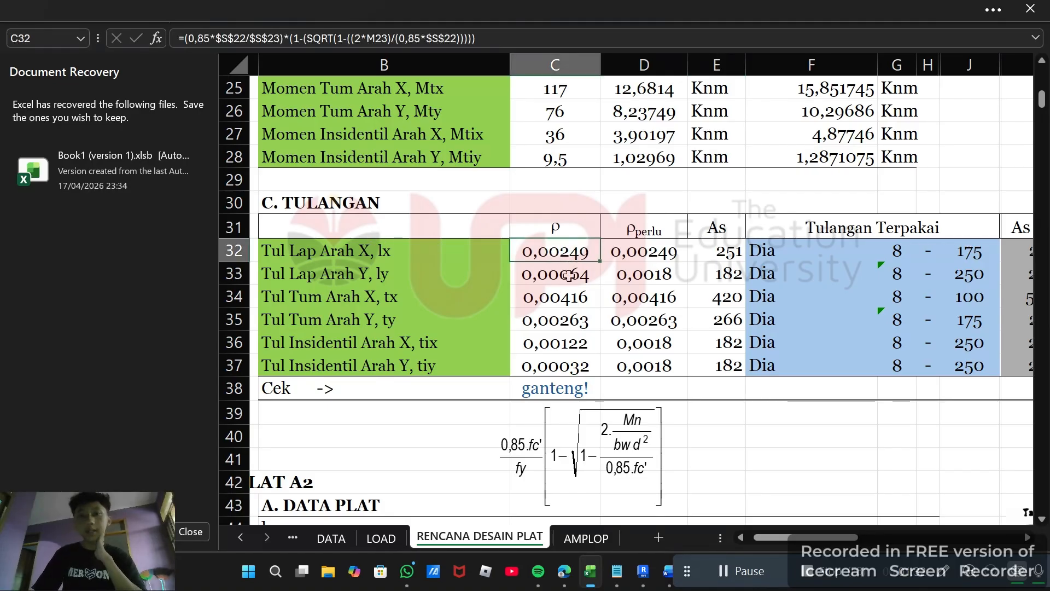
pyautogui.click(570, 336)
pyautogui.click(570, 255)
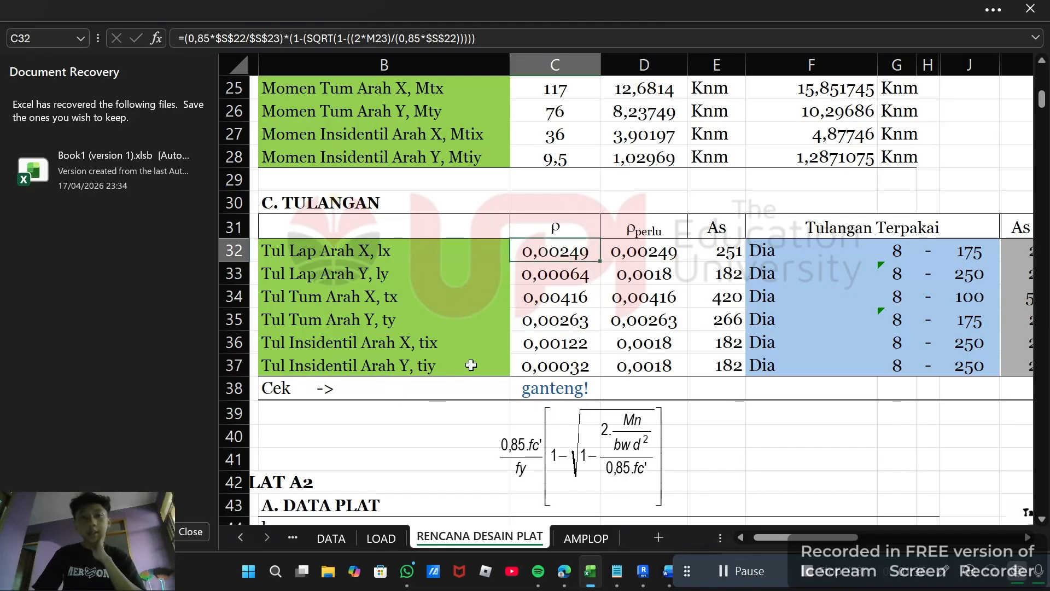
pyautogui.click(579, 362)
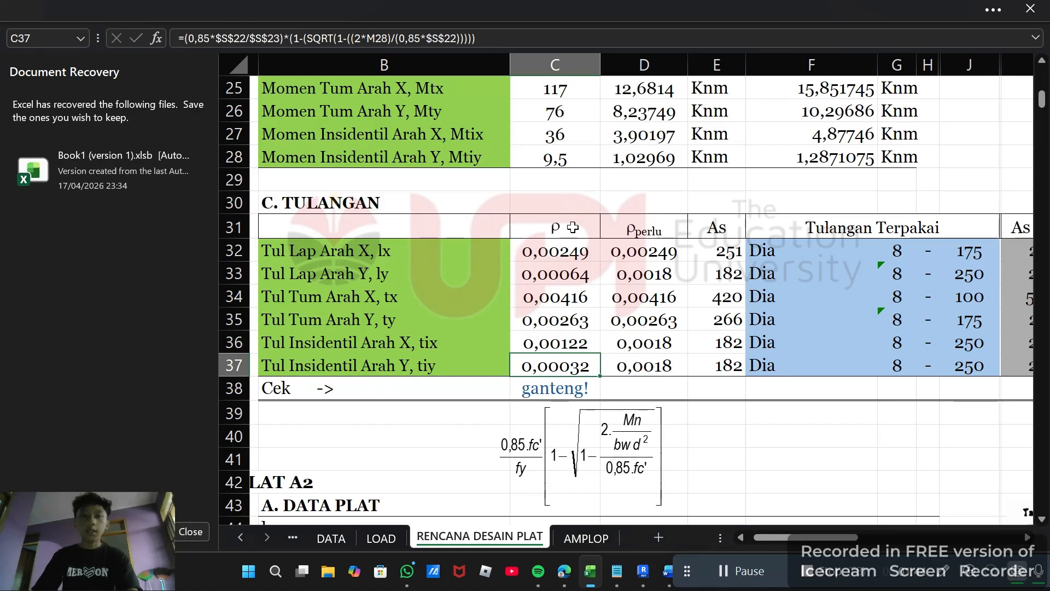
pyautogui.moveTo(572, 228); pyautogui.dragTo(579, 362)
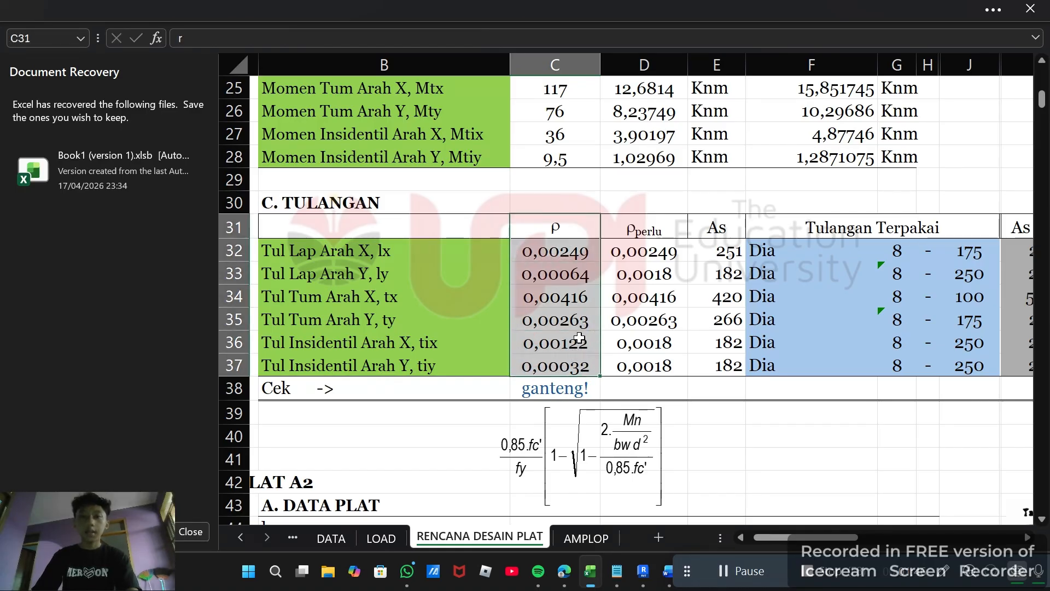
# Step: Examine the ρperlu column and the IF formula in D32 against the ρ formula in C32
pyautogui.moveTo(654, 225); pyautogui.dragTo(648, 366)
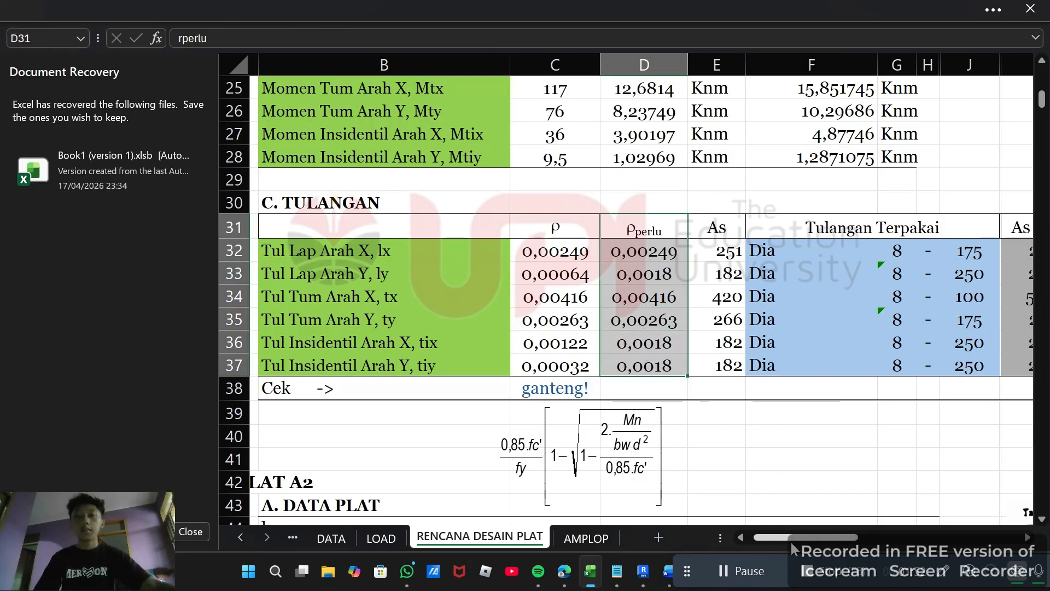
pyautogui.moveTo(791, 538); pyautogui.dragTo(800, 538)
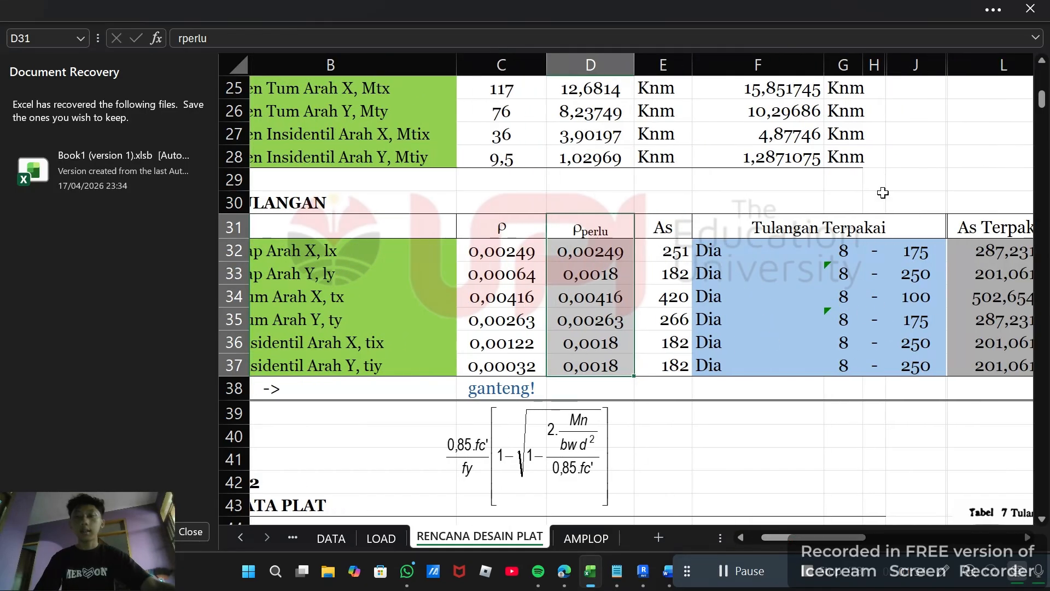
pyautogui.click(736, 482)
pyautogui.click(597, 255)
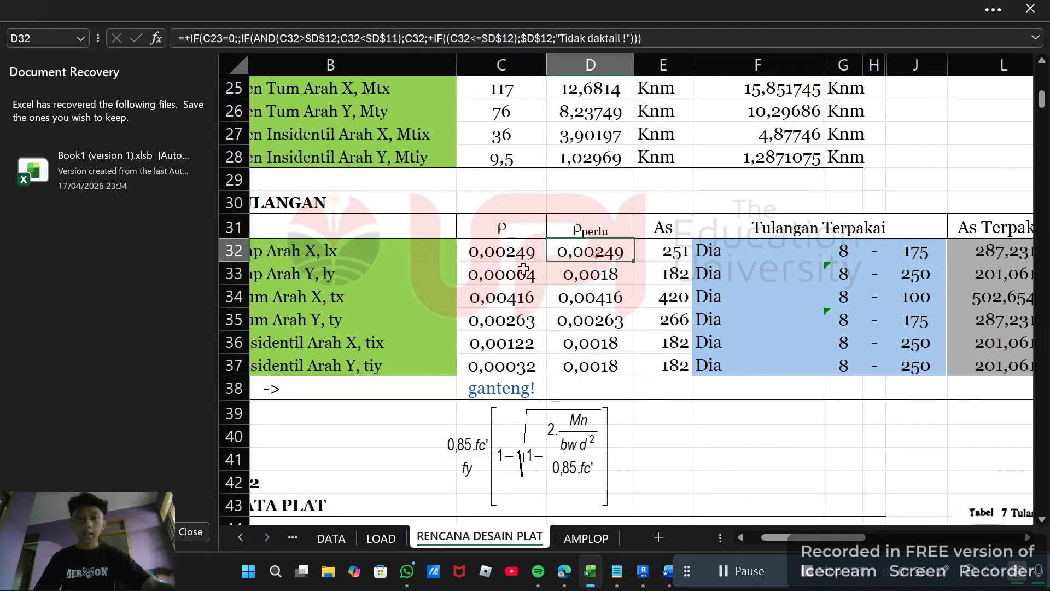
pyautogui.click(499, 264)
pyautogui.click(502, 253)
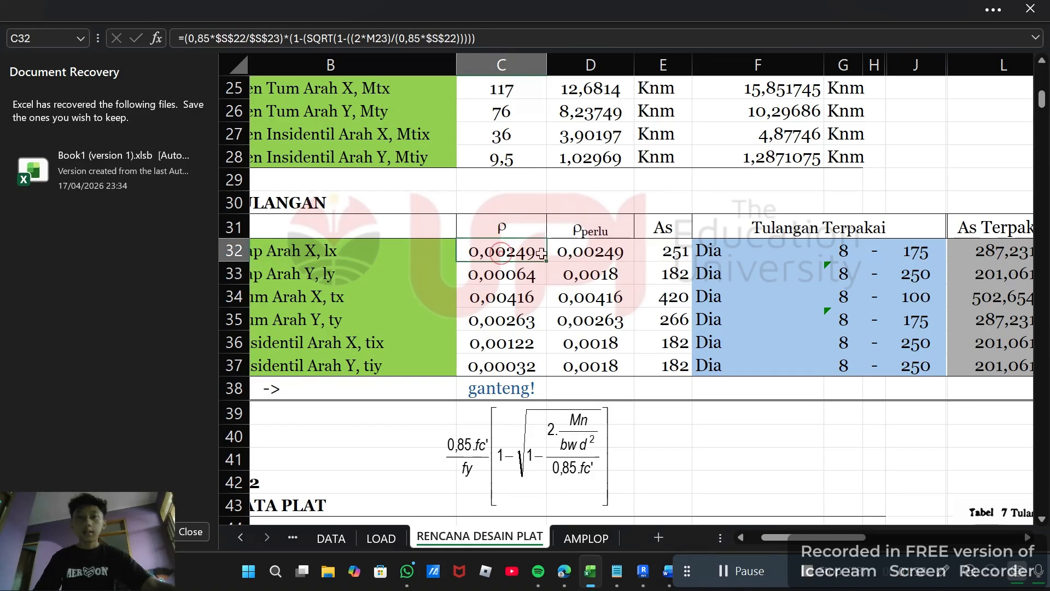
pyautogui.click(564, 253)
pyautogui.click(490, 248)
# Step: Review the ρmax and ρmin entries in rows 11 and 12 of plate A1's data section
pyautogui.scroll(2, 417, 147)
pyautogui.scroll(5, 486, 387)
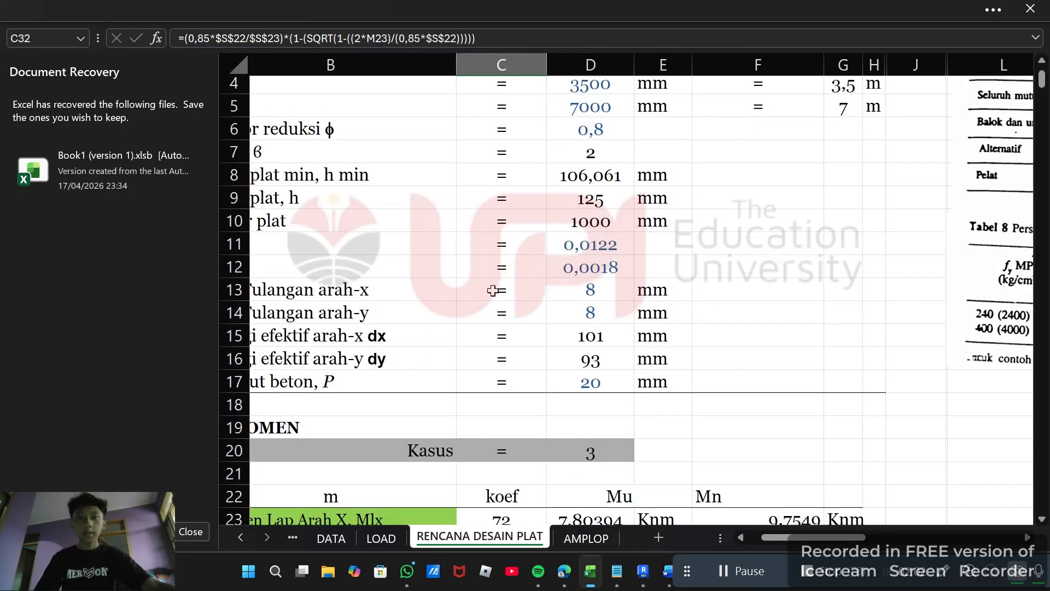
pyautogui.moveTo(780, 539); pyautogui.dragTo(749, 539)
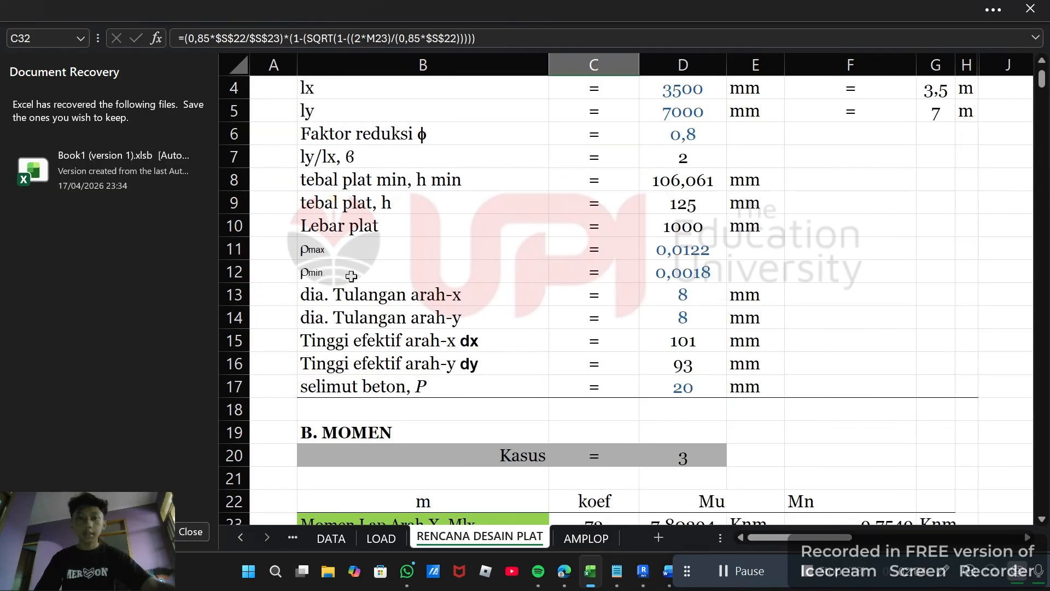
pyautogui.moveTo(353, 241); pyautogui.dragTo(675, 276)
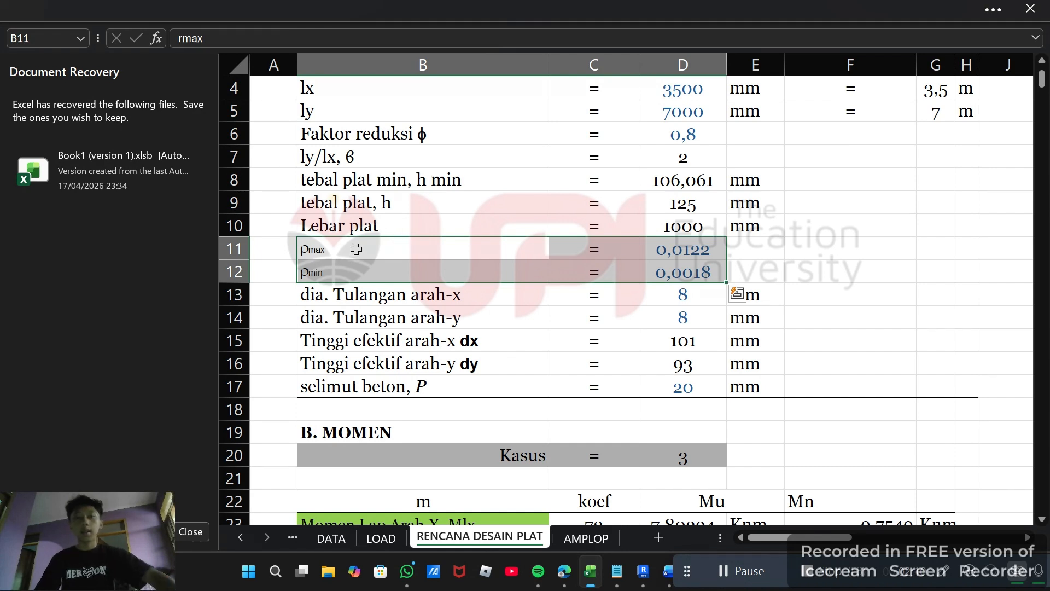
pyautogui.click(370, 269)
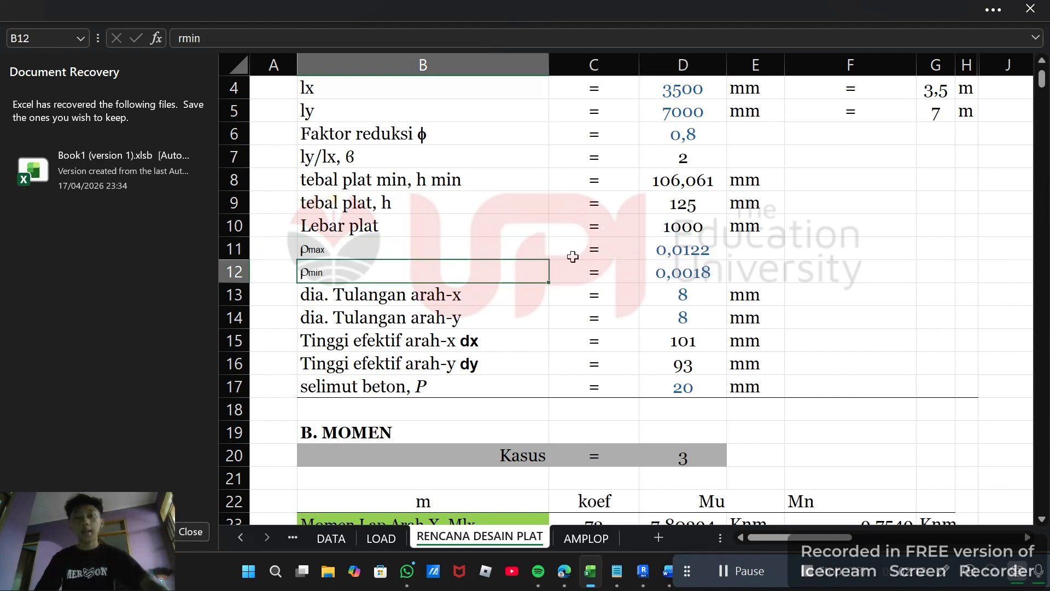
pyautogui.click(678, 268)
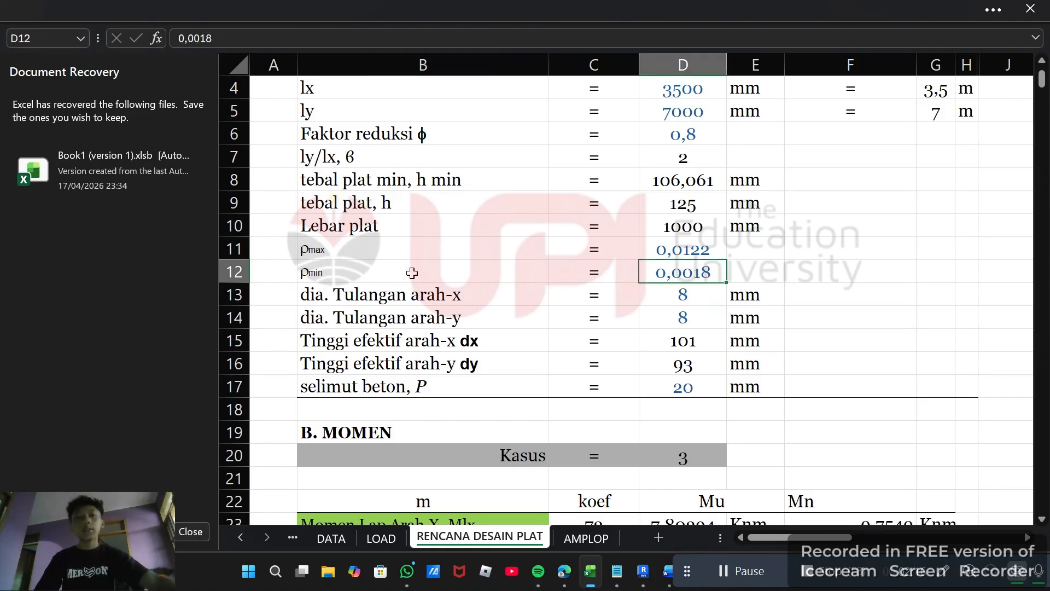
pyautogui.click(323, 276)
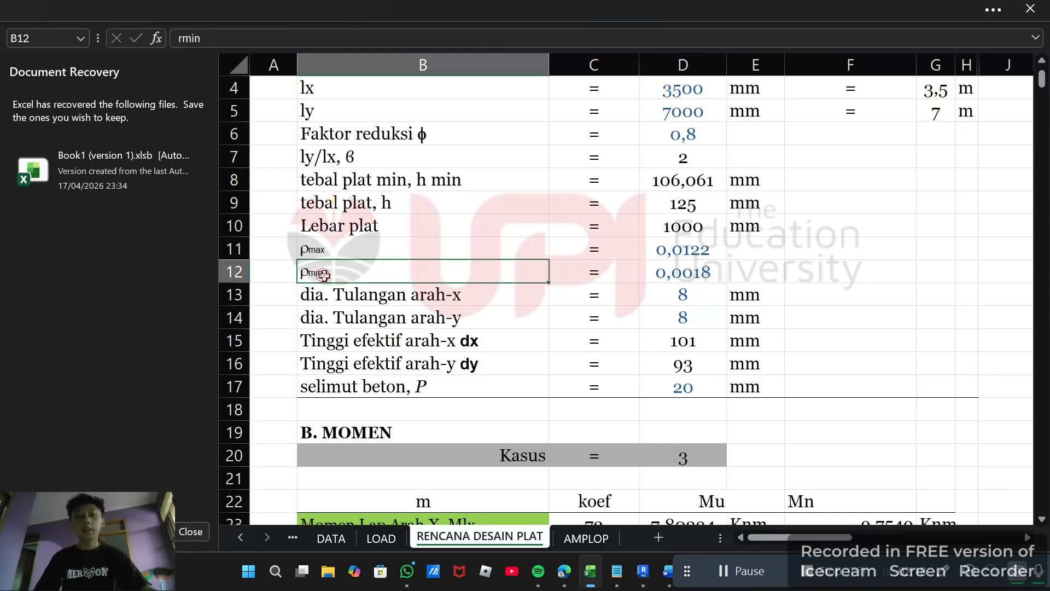
# Step: Compare the ρmin entry in D12 and the ρmax row with the ρ and ρperlu formulas in C32 and D32
pyautogui.click(681, 276)
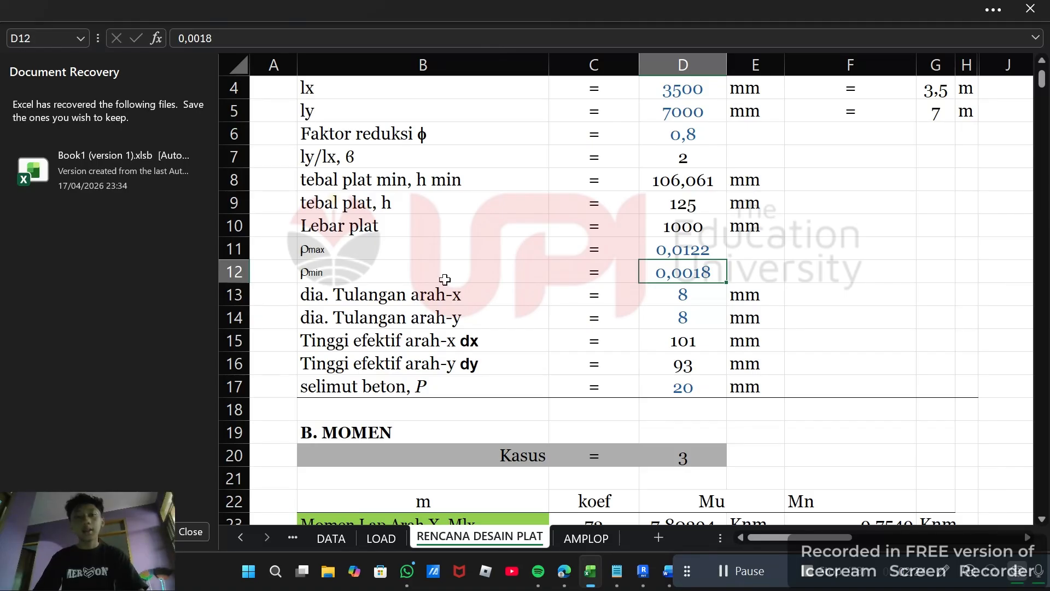
pyautogui.moveTo(378, 249); pyautogui.dragTo(764, 255)
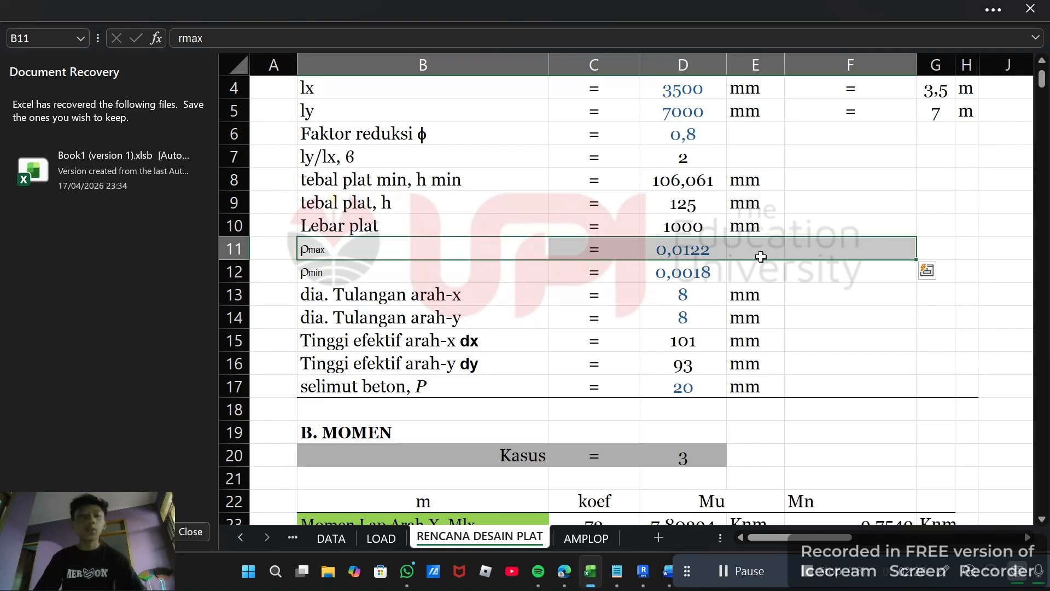
pyautogui.scroll(-5, 733, 280)
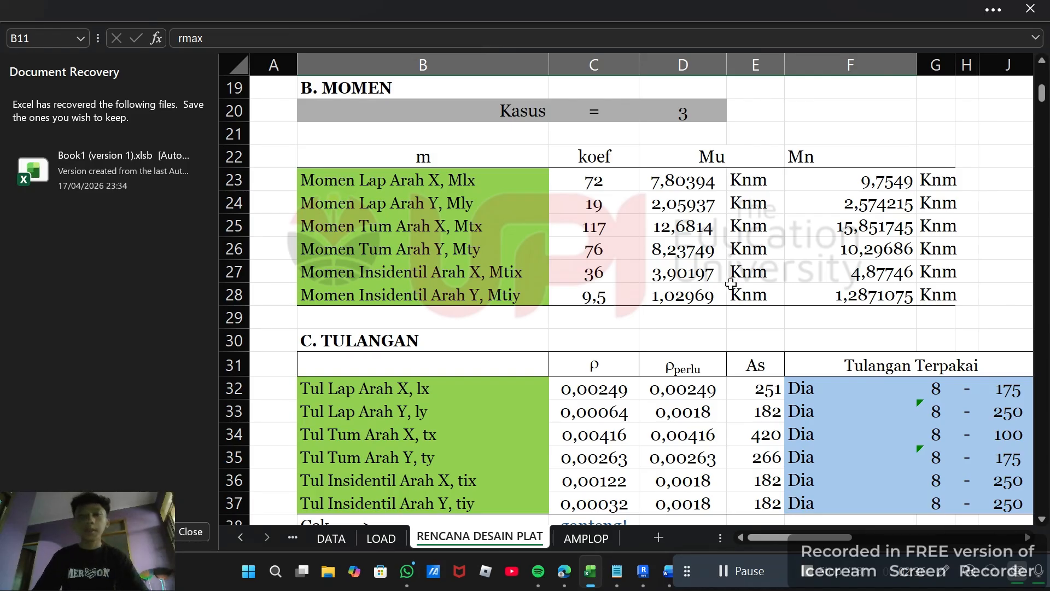
pyautogui.scroll(-1, 731, 284)
pyautogui.scroll(-2, 730, 284)
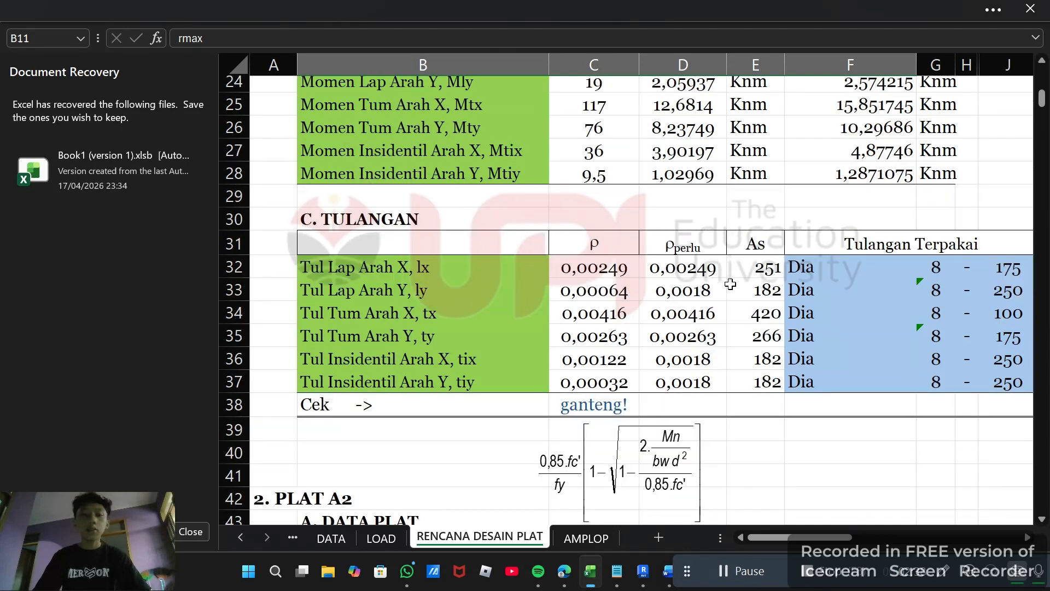
pyautogui.click(659, 374)
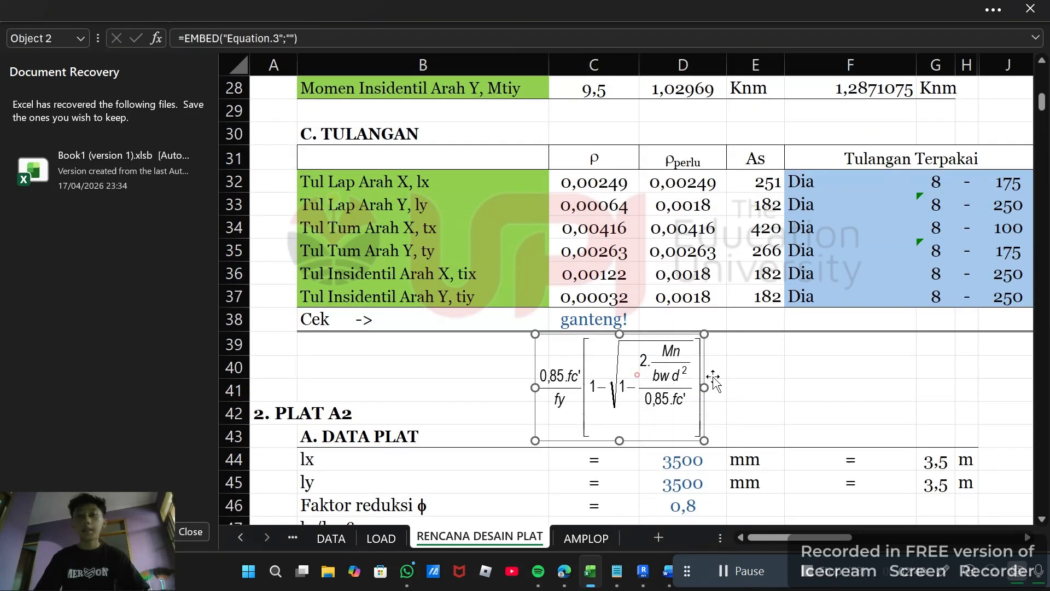
pyautogui.scroll(1, 776, 374)
pyautogui.click(598, 252)
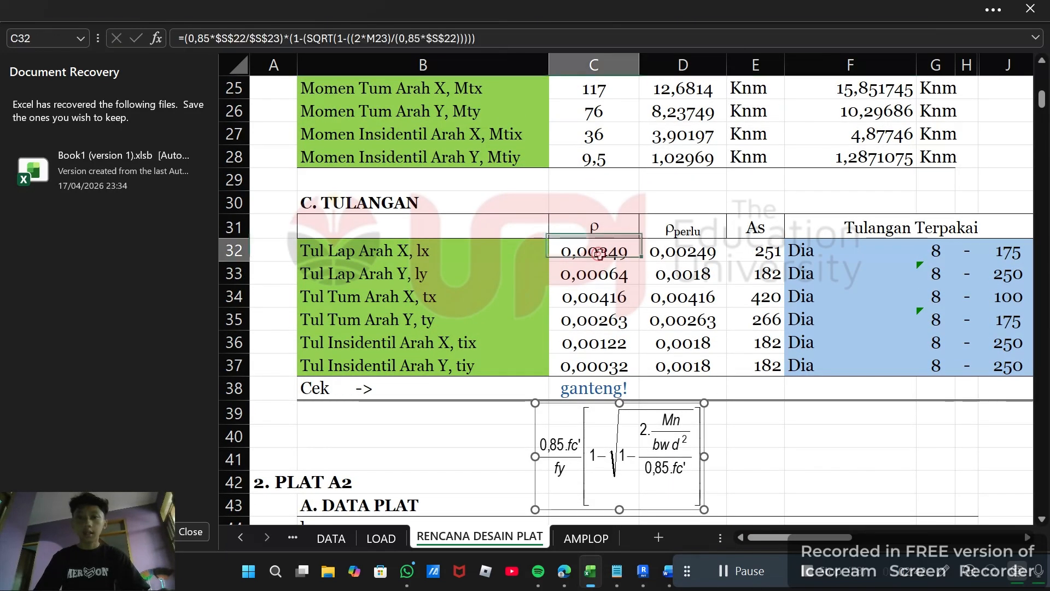
pyautogui.click(721, 250)
pyautogui.click(605, 249)
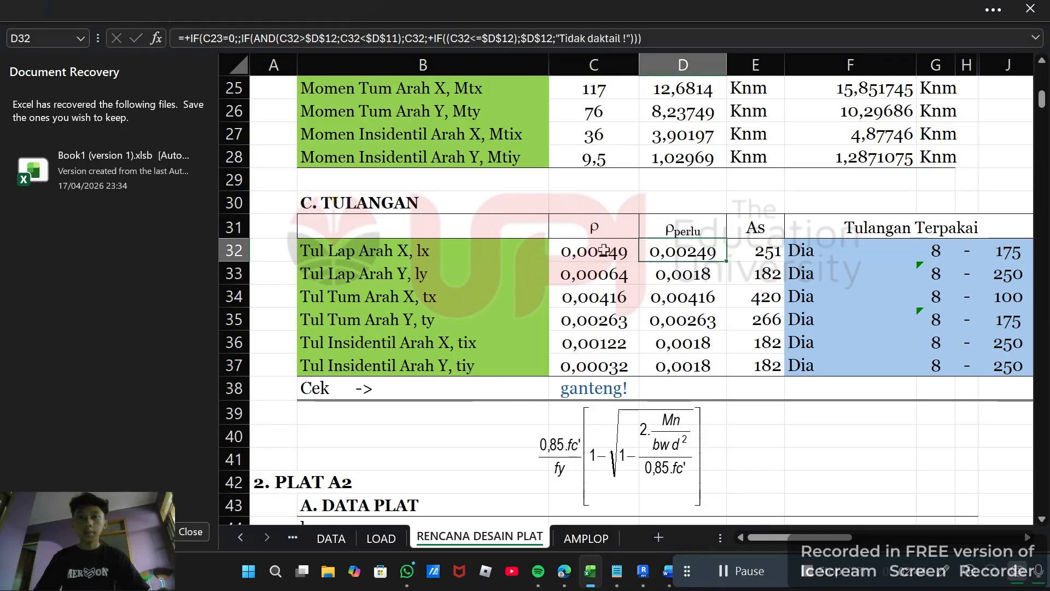
pyautogui.click(687, 249)
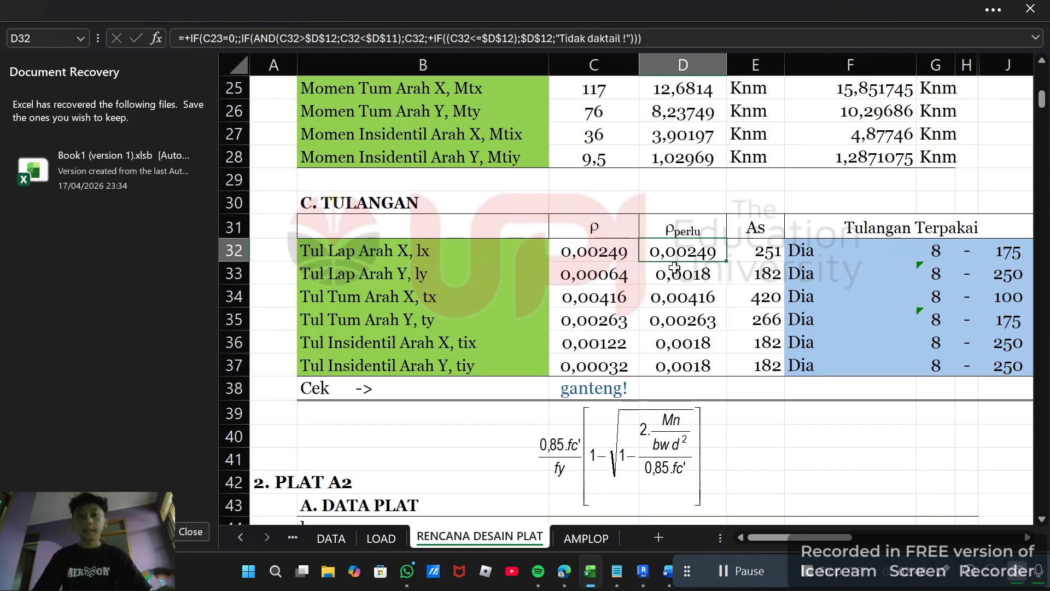
# Step: Compare ρ in C33 with the D33 formula and ρmin in D12, and check the ρperlu cells D34 and D36
pyautogui.click(577, 271)
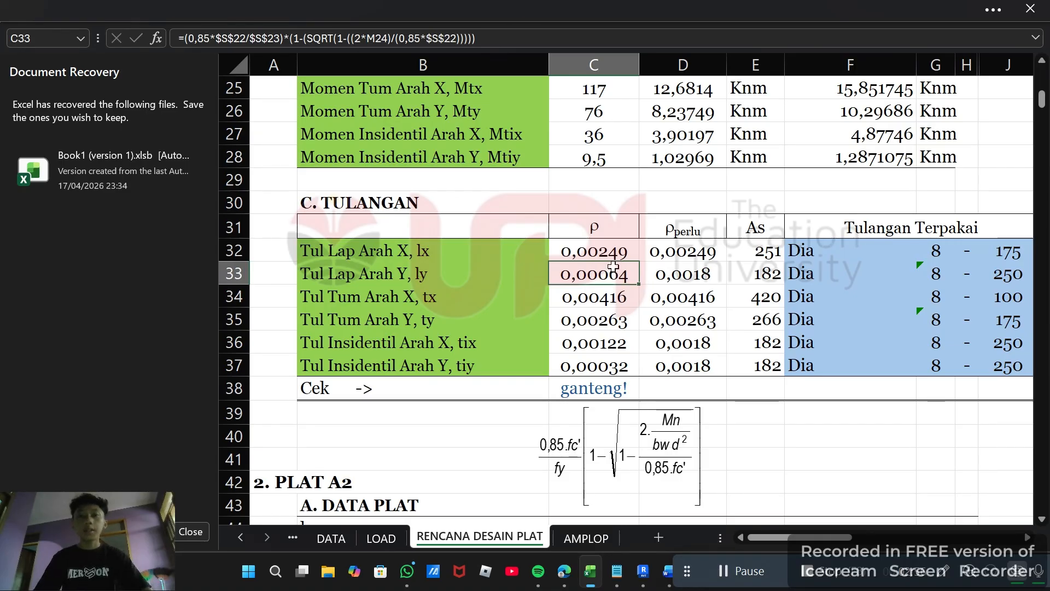
pyautogui.click(691, 275)
pyautogui.scroll(8, 647, 322)
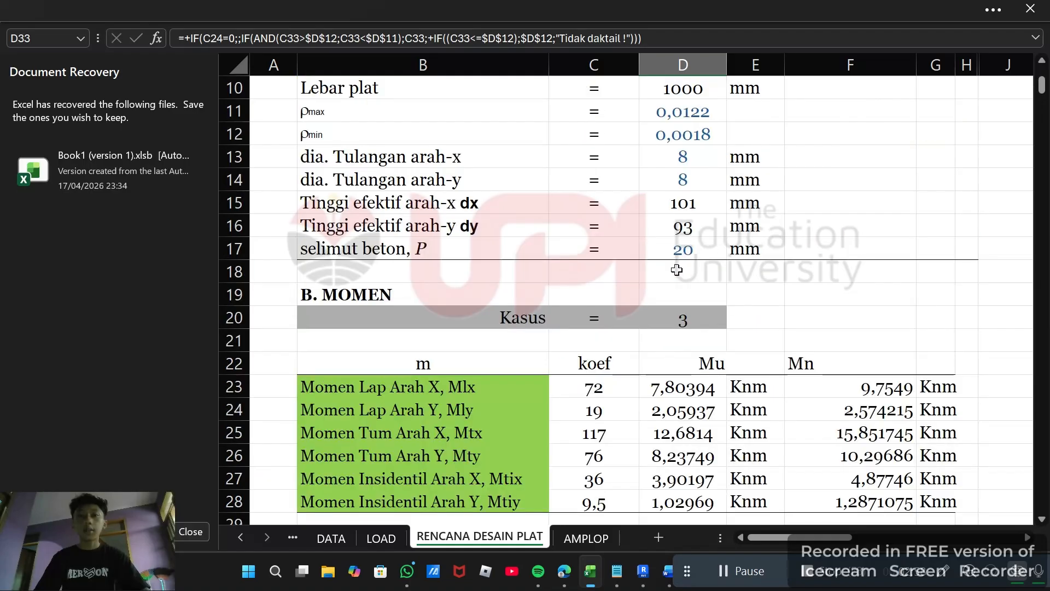
pyautogui.click(685, 347)
pyautogui.scroll(-7, 602, 343)
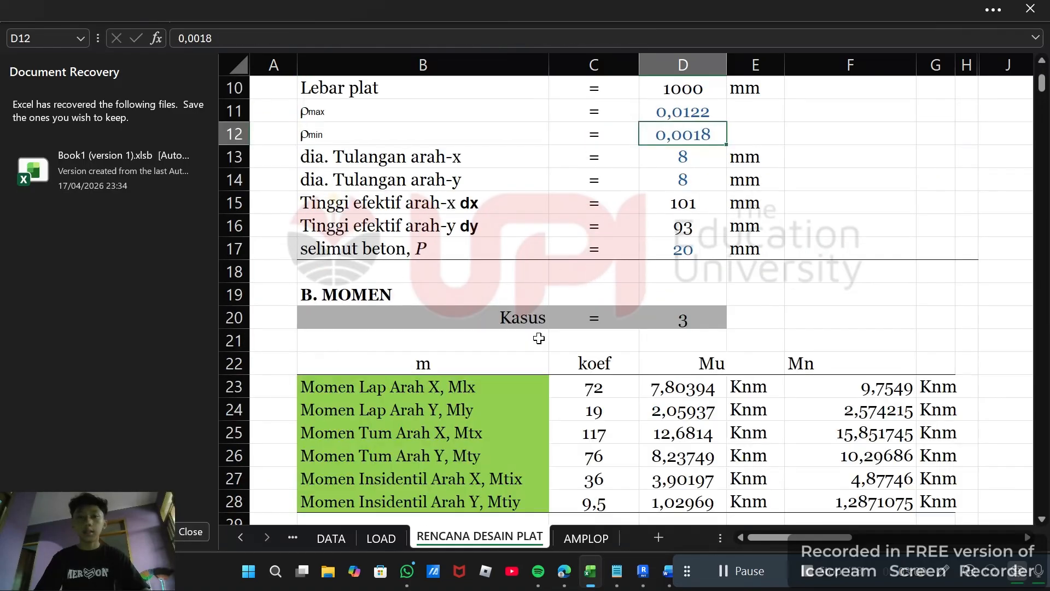
pyautogui.click(709, 356)
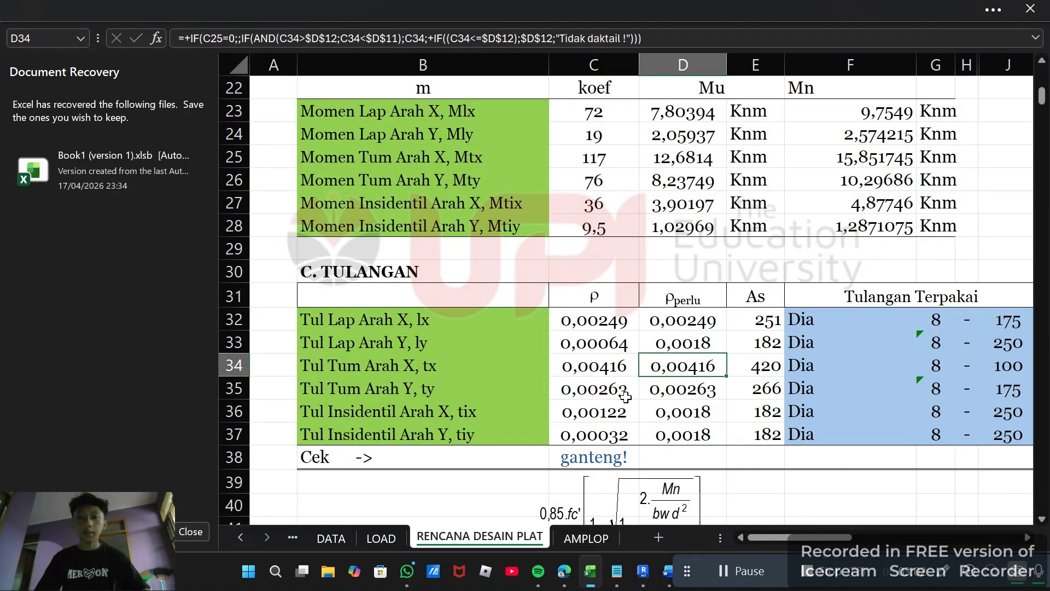
pyautogui.click(670, 420)
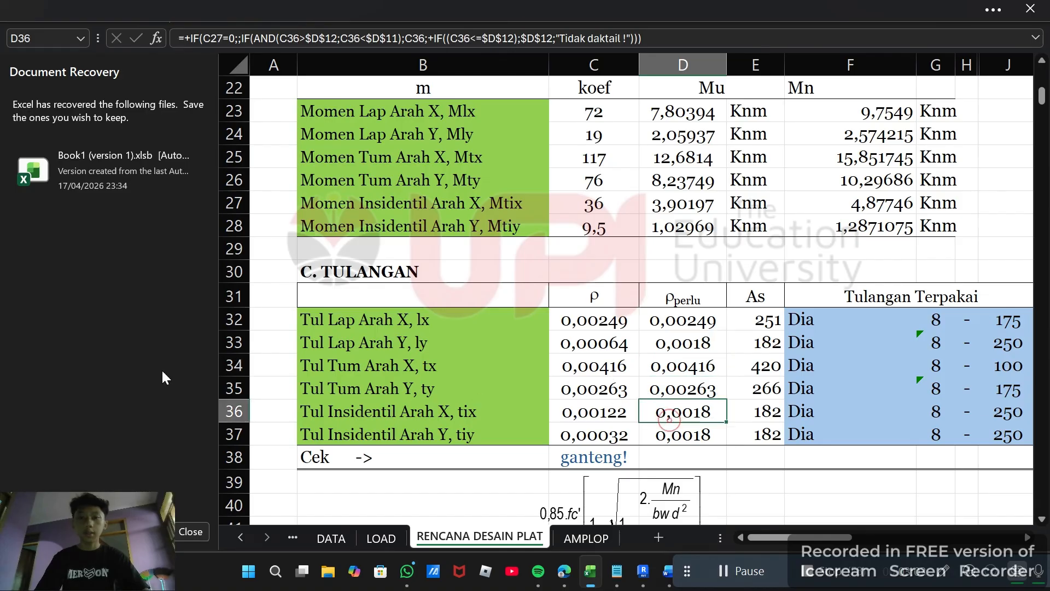
pyautogui.click(517, 435)
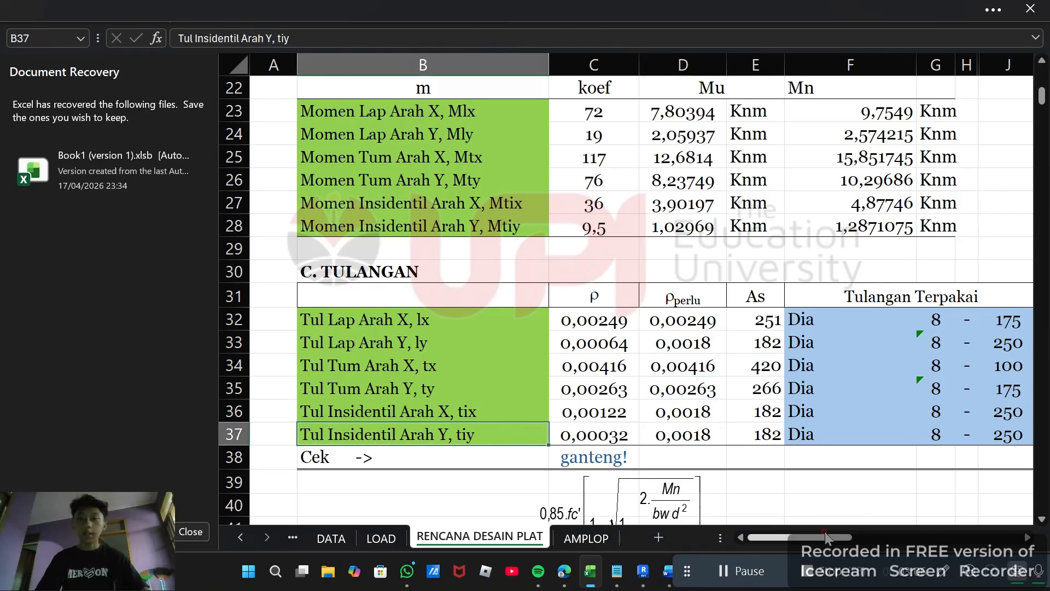
# Step: Examine the As formula in E32 against the ρ and ρperlu columns of the reinforcement table
pyautogui.moveTo(825, 532)
pyautogui.mouseDown()
pyautogui.moveTo(879, 523)
pyautogui.moveTo(827, 530)
pyautogui.mouseUp()
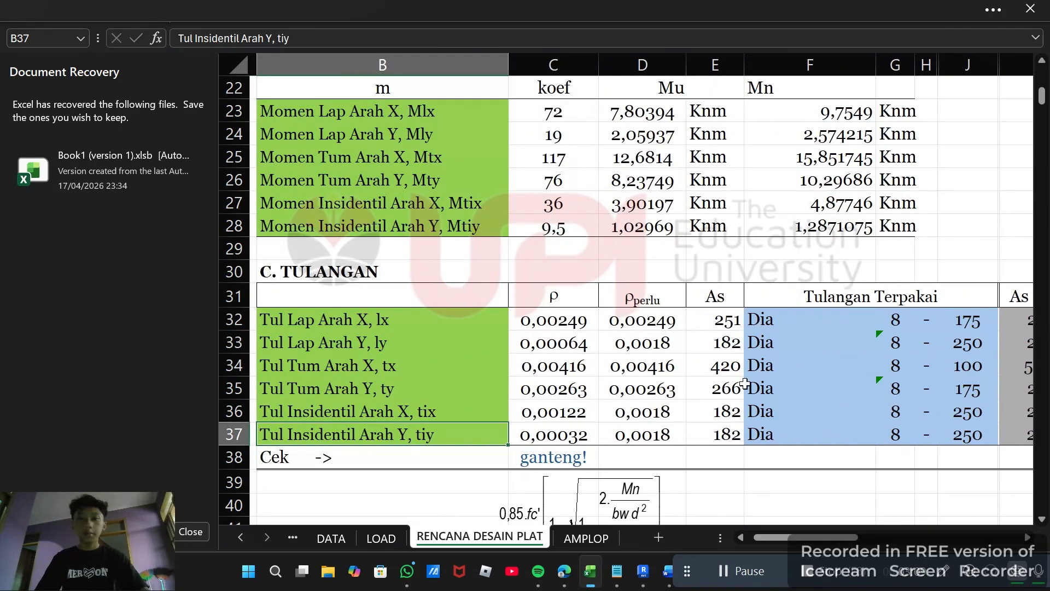
pyautogui.click(717, 335)
pyautogui.click(716, 318)
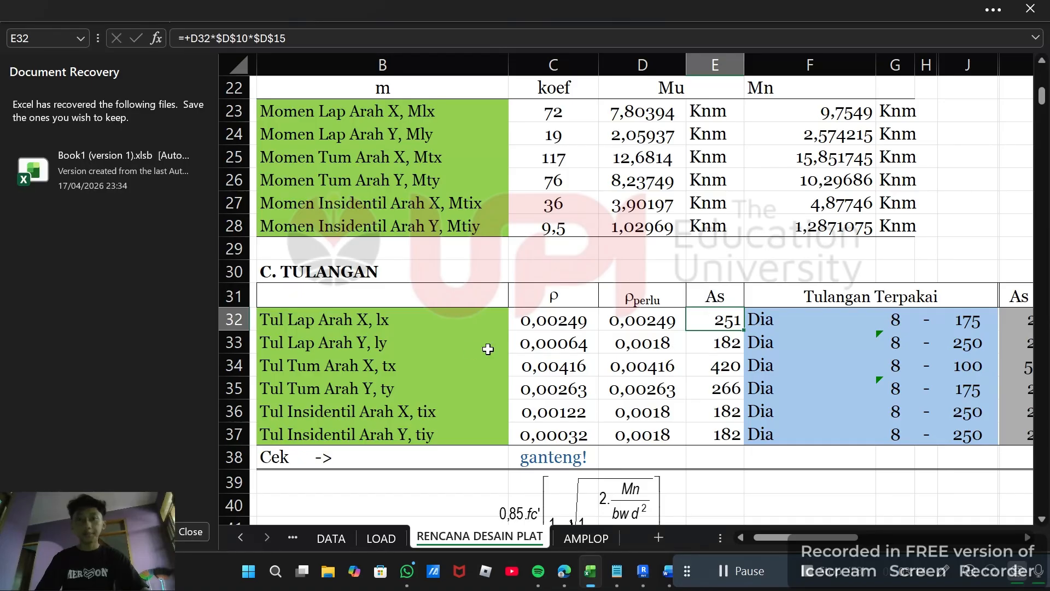
pyautogui.click(630, 378)
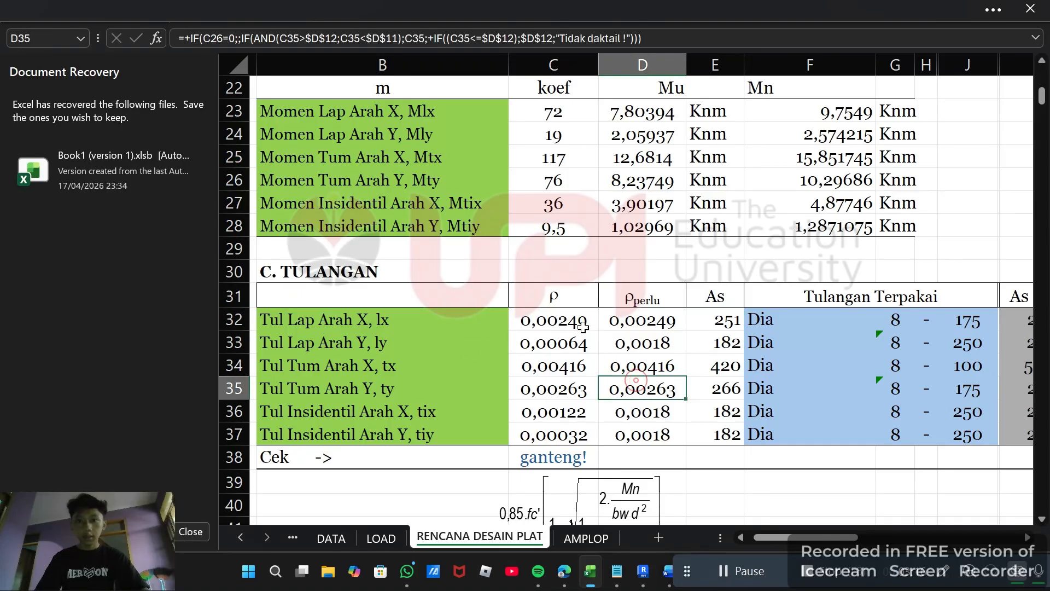
pyautogui.click(573, 324)
pyautogui.click(713, 322)
pyautogui.click(679, 385)
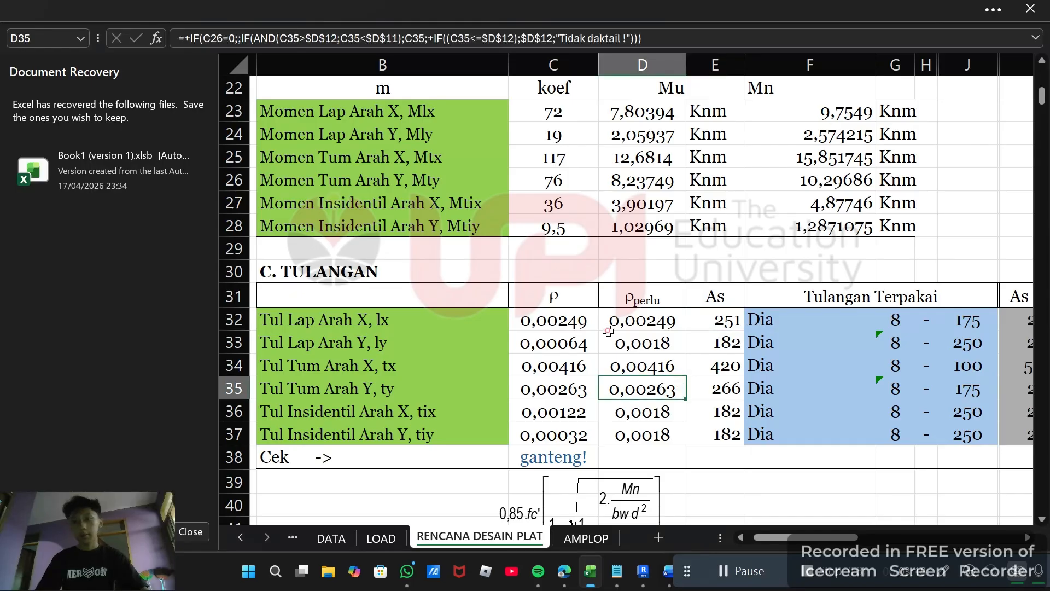
pyautogui.click(635, 341)
pyautogui.click(722, 322)
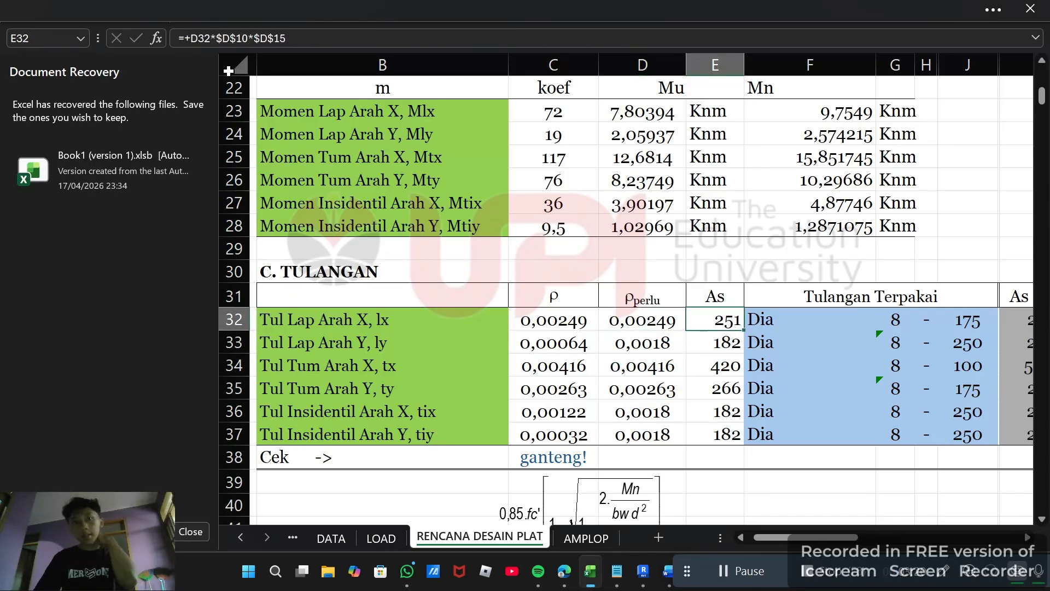
# Step: Trace the cells referenced by the As formula in E32, checking D32, D10 and D15, and leave the formula as it is
pyautogui.click(199, 31)
pyautogui.scroll(6, 598, 337)
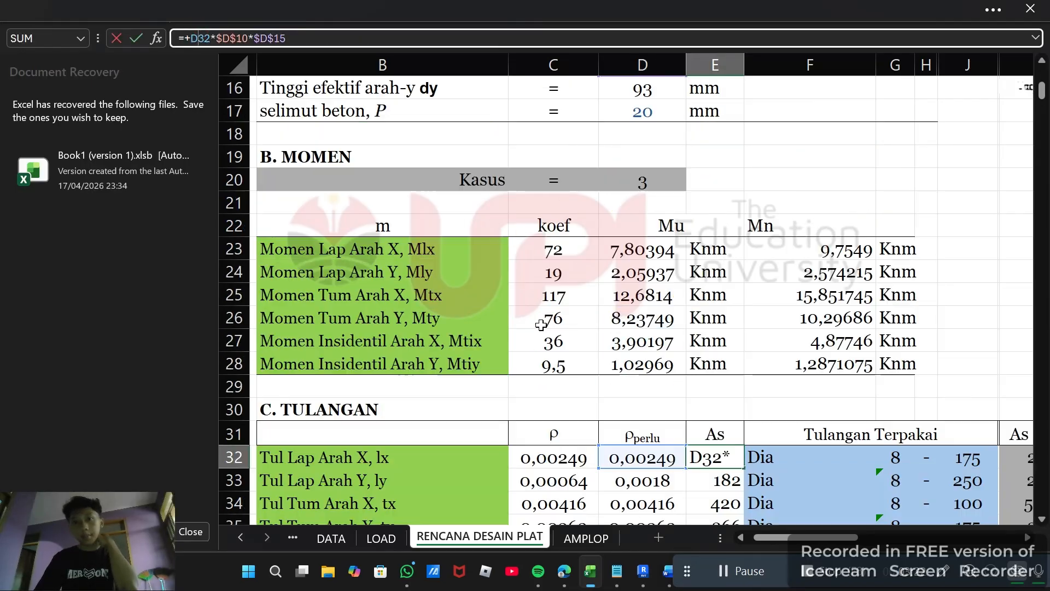
pyautogui.scroll(-5, 598, 334)
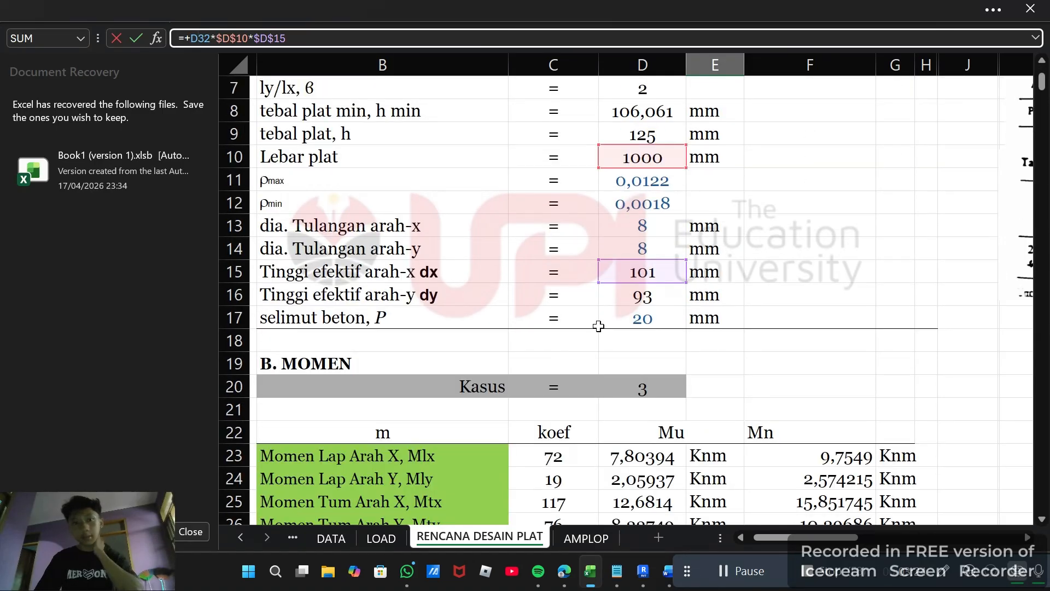
pyautogui.scroll(-2, 599, 326)
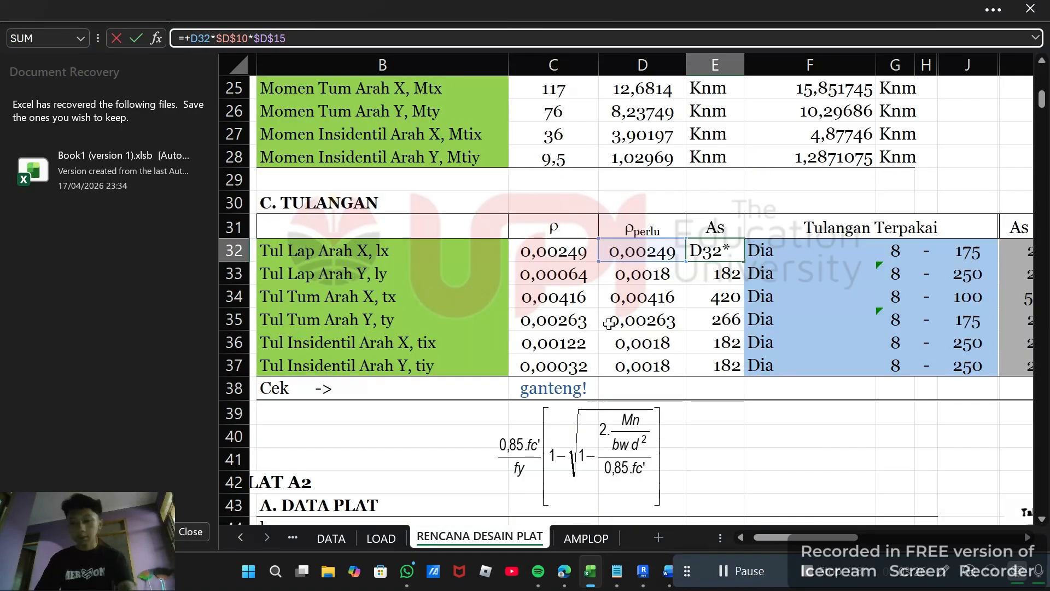
pyautogui.press('Return')
pyautogui.click(733, 257)
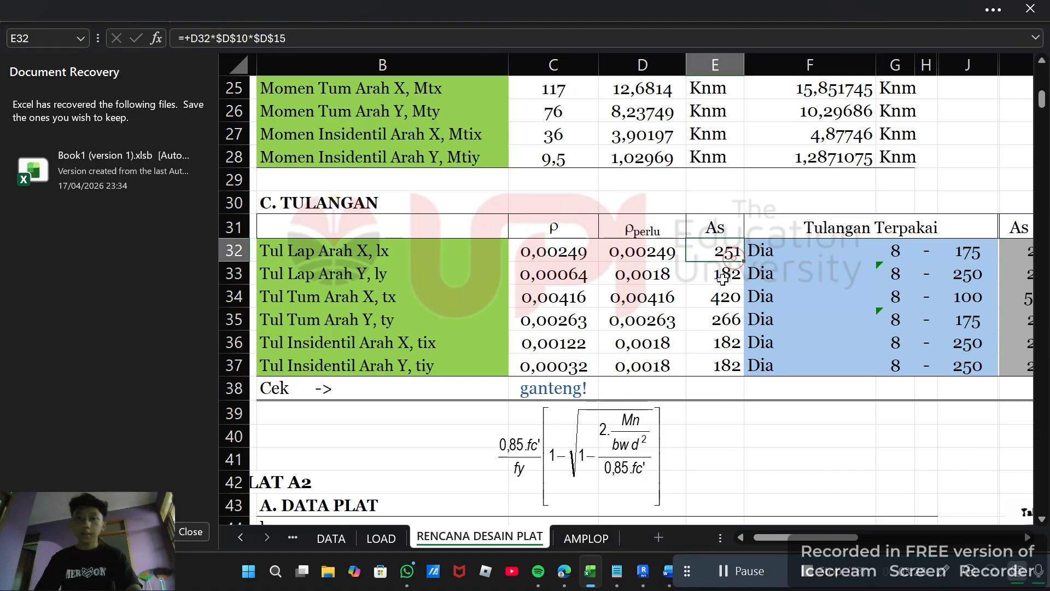
# Step: Review the Tulangan Terpakai block F32:J37 and the formula in F32
pyautogui.moveTo(854, 538); pyautogui.dragTo(895, 534)
pyautogui.moveTo(465, 250); pyautogui.dragTo(635, 374)
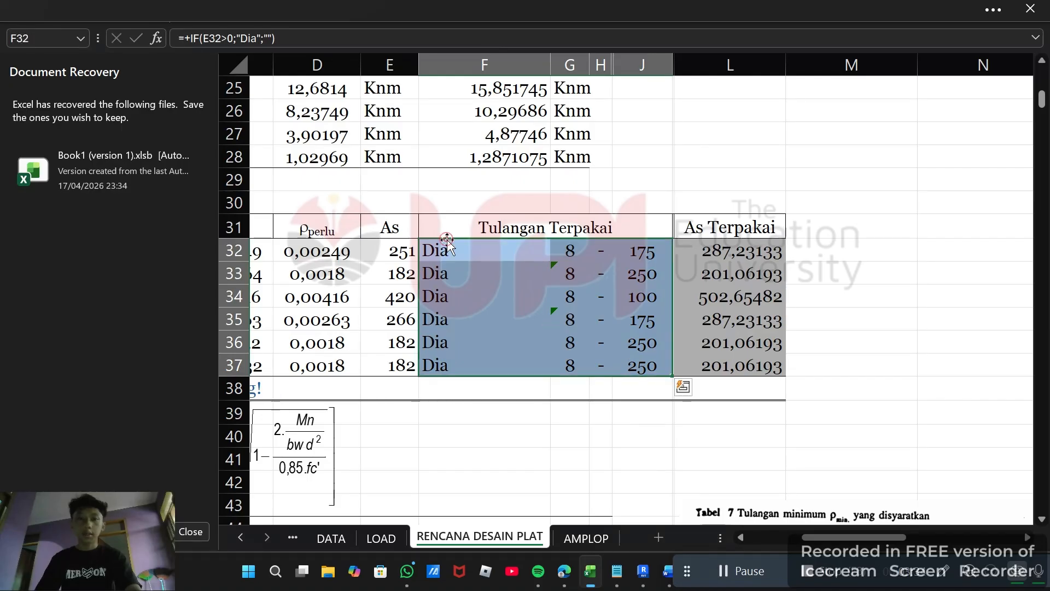
pyautogui.click(499, 272)
pyautogui.click(467, 247)
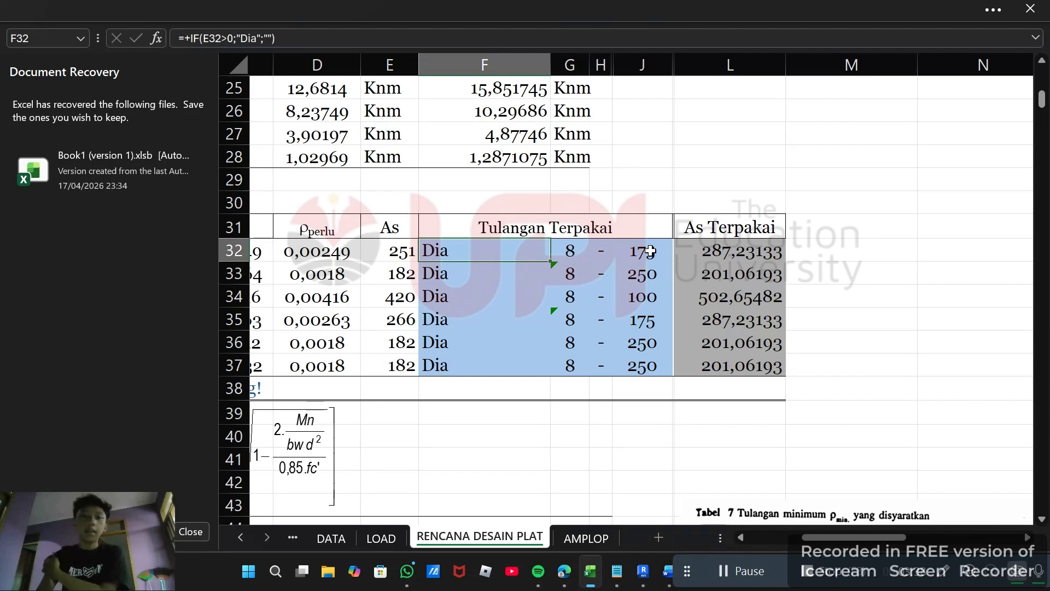
# Step: Check the x- and y-direction bar diameters in D13 and D14 of plate A1's data
pyautogui.scroll(5, 650, 268)
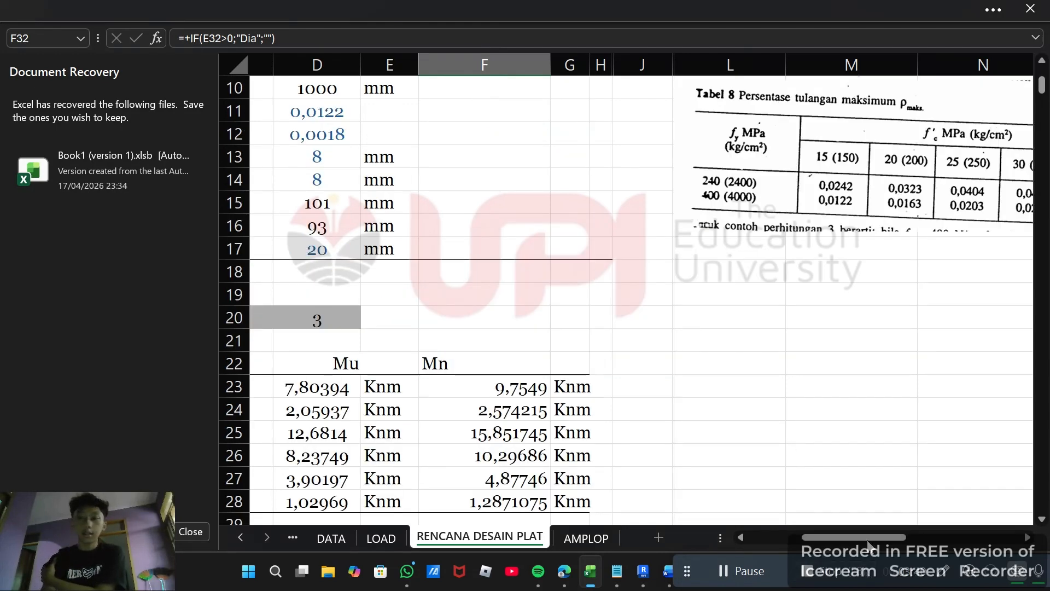
pyautogui.hscroll(-5, 671, 226)
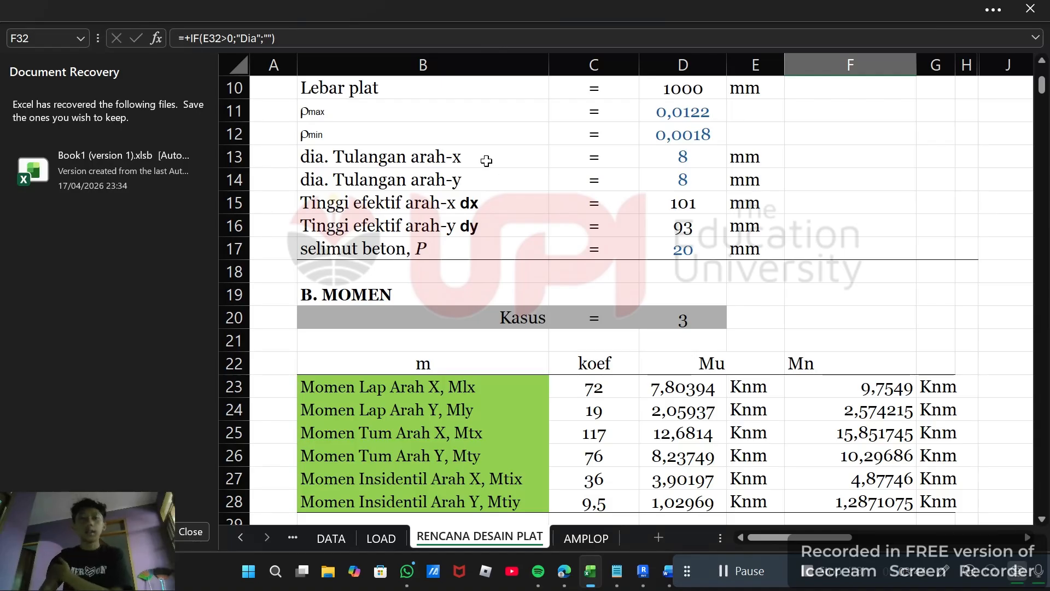
pyautogui.click(699, 160)
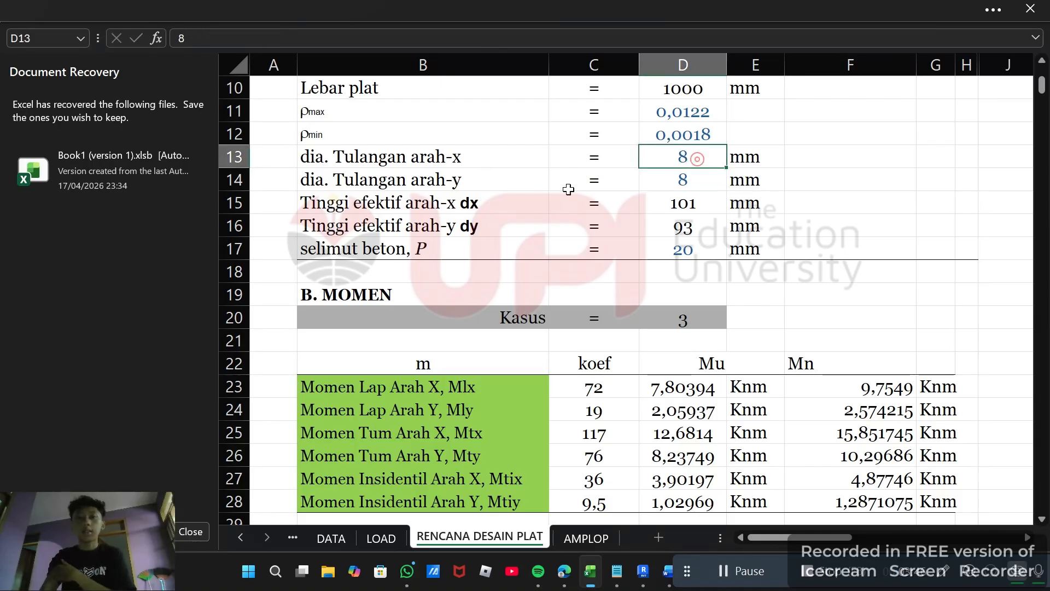
pyautogui.click(657, 187)
# Step: Examine the bar diameter entries and the spacing formulas in column J, rows 32 to 37, under Tulangan Terpakai
pyautogui.scroll(-6, 819, 498)
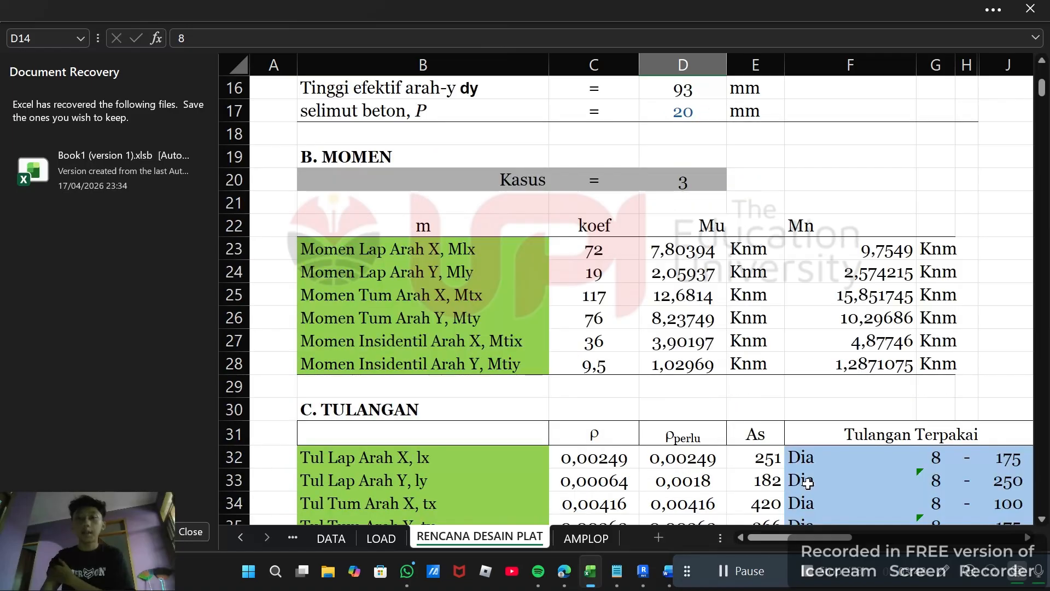
pyautogui.moveTo(835, 542); pyautogui.dragTo(878, 539)
pyautogui.click(559, 193)
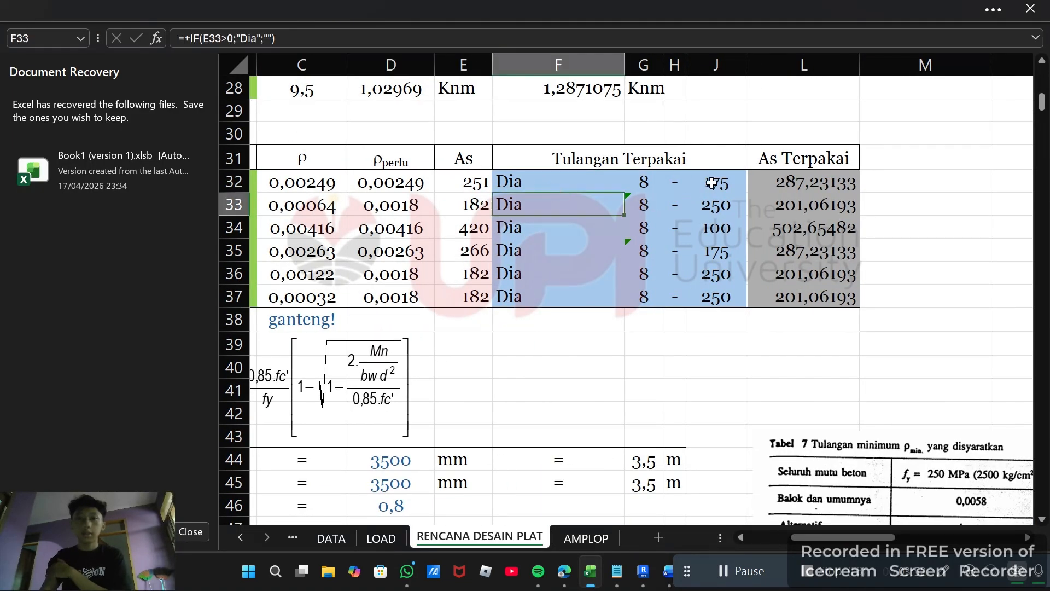
pyautogui.click(717, 181)
pyautogui.moveTo(551, 174); pyautogui.dragTo(646, 297)
pyautogui.click(734, 180)
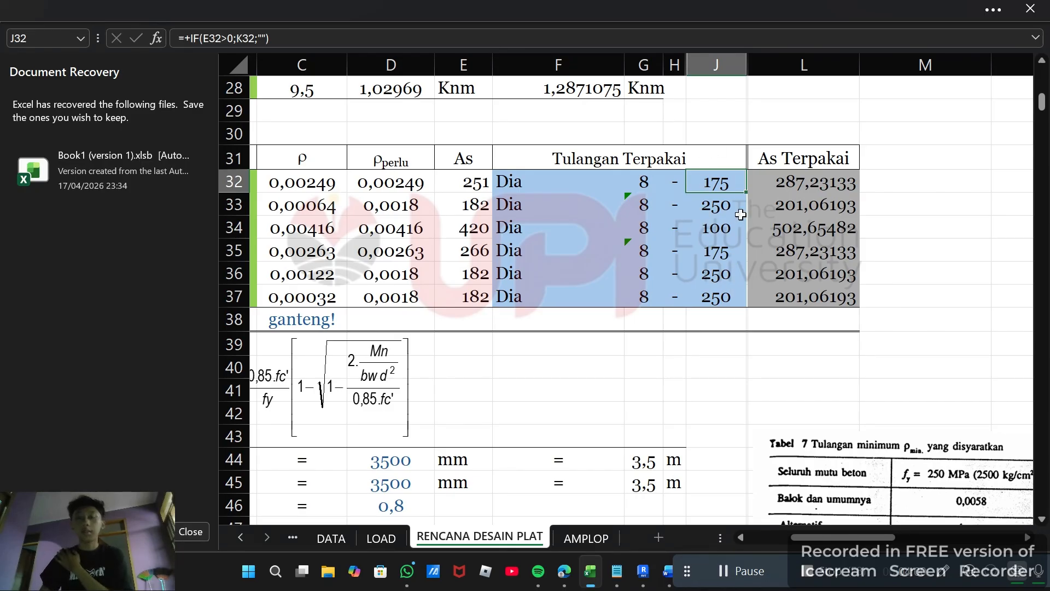
pyautogui.click(720, 222)
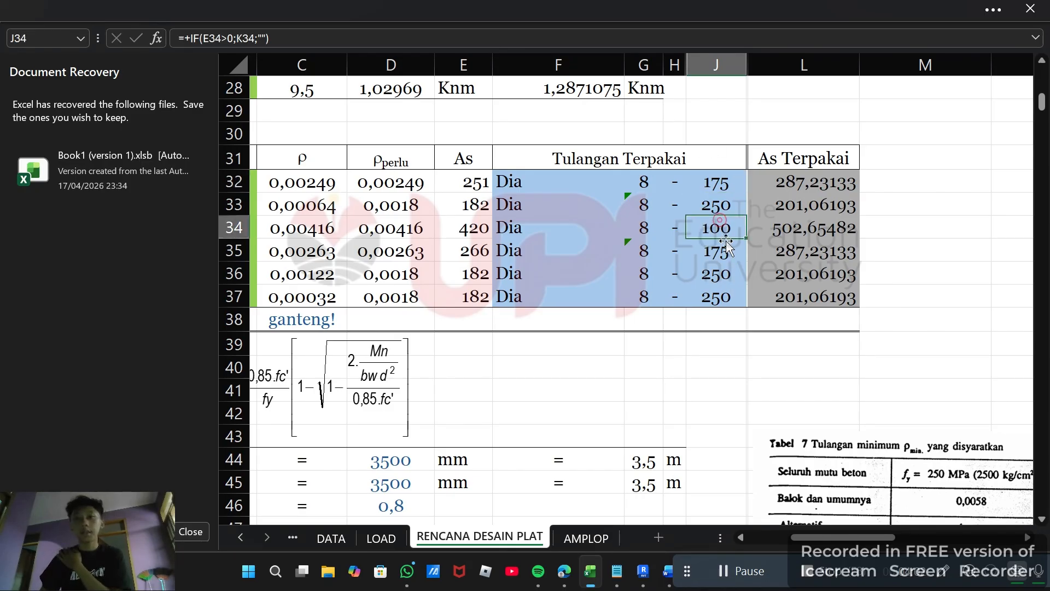
pyautogui.click(725, 244)
pyautogui.click(719, 276)
pyautogui.click(721, 300)
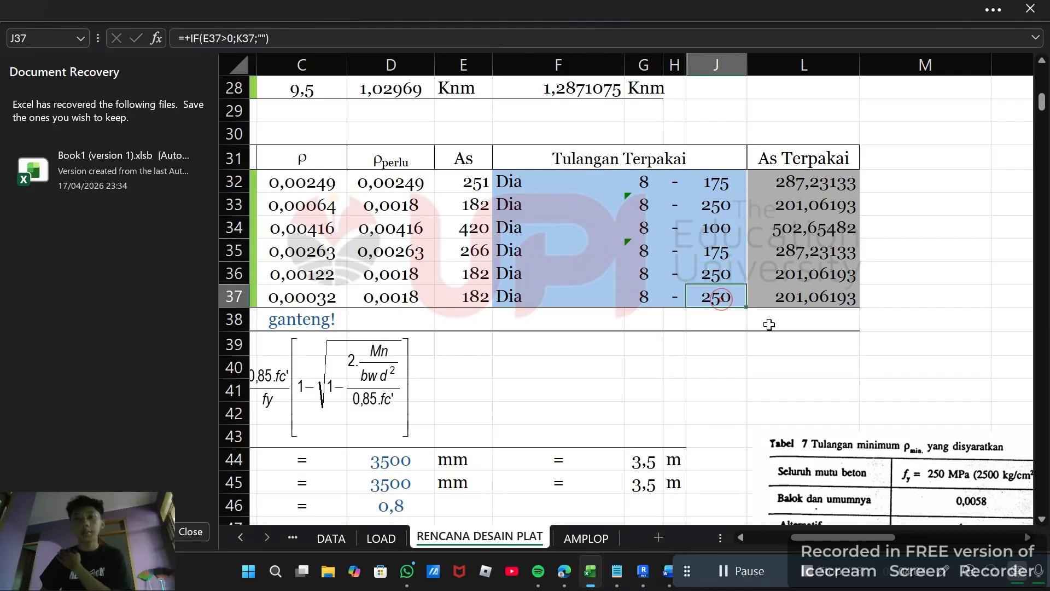
# Step: Inspect the check formula in C38 below plate A1's reinforcement table
pyautogui.moveTo(843, 538); pyautogui.dragTo(799, 538)
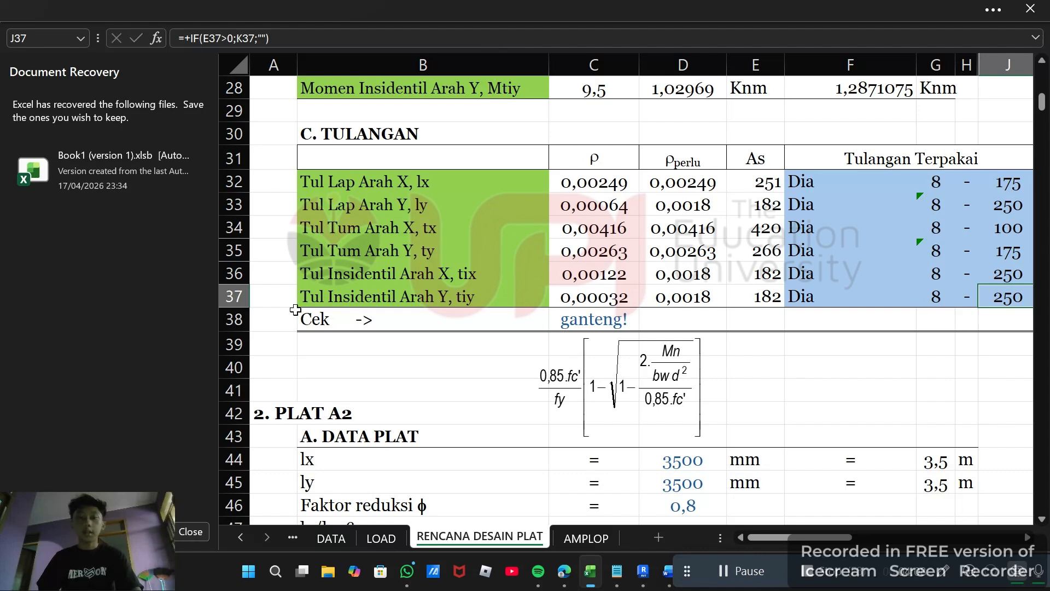
pyautogui.scroll(-1, 293, 309)
pyautogui.click(594, 253)
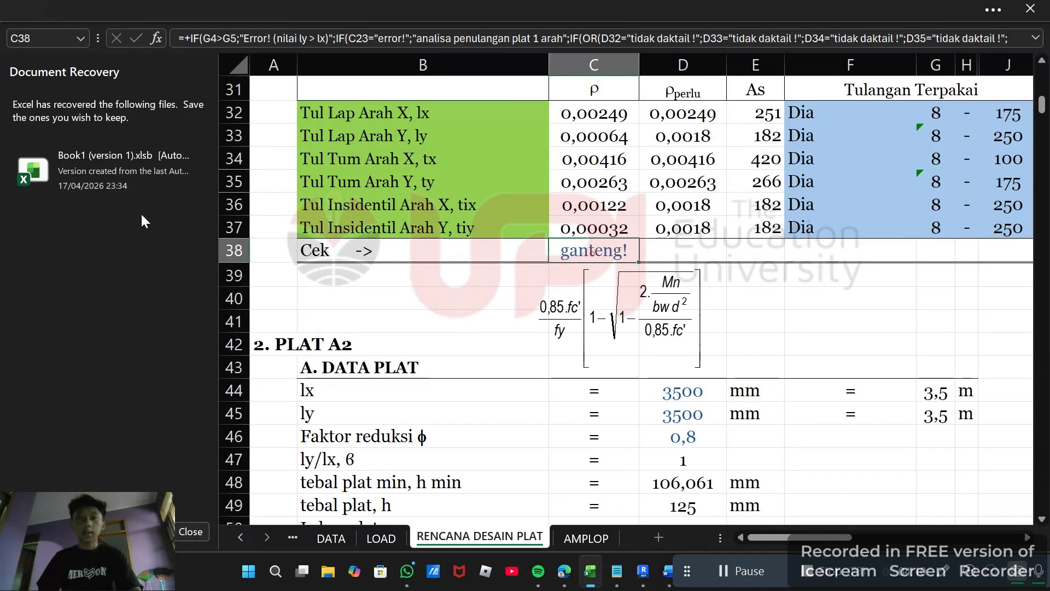
# Step: Examine the As Terpakai column beside plate A1's reinforcement table, and the plate data and moment sections above it
pyautogui.scroll(1, 761, 353)
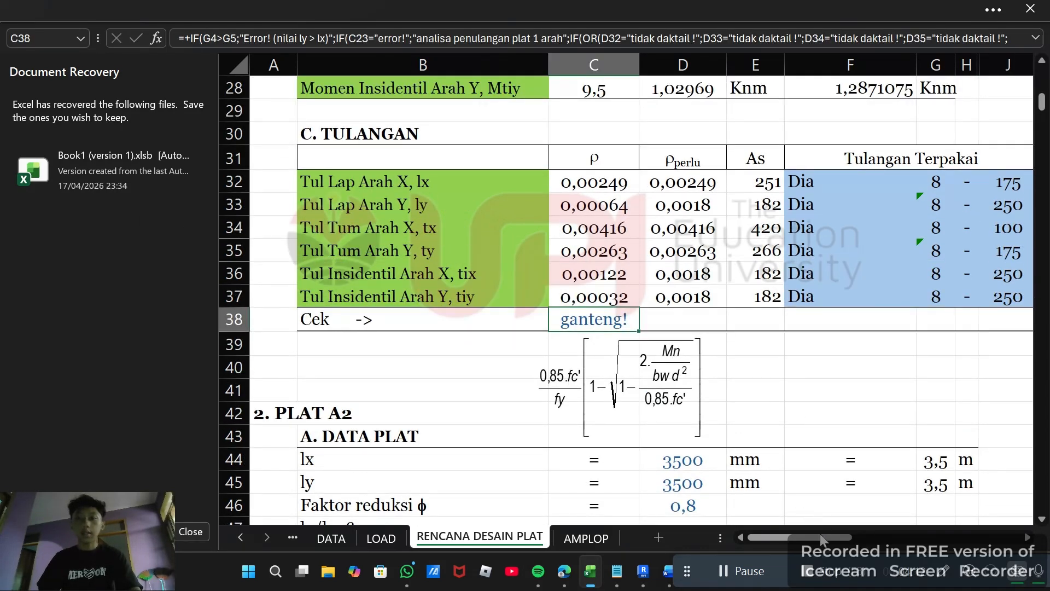
pyautogui.moveTo(819, 533); pyautogui.dragTo(864, 535)
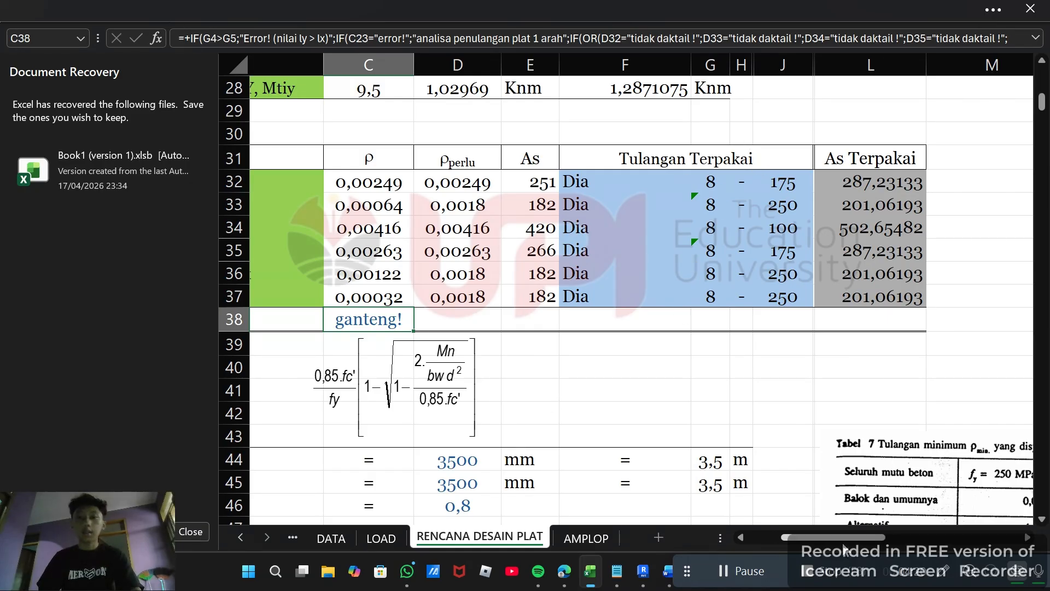
pyautogui.moveTo(842, 541); pyautogui.dragTo(809, 545)
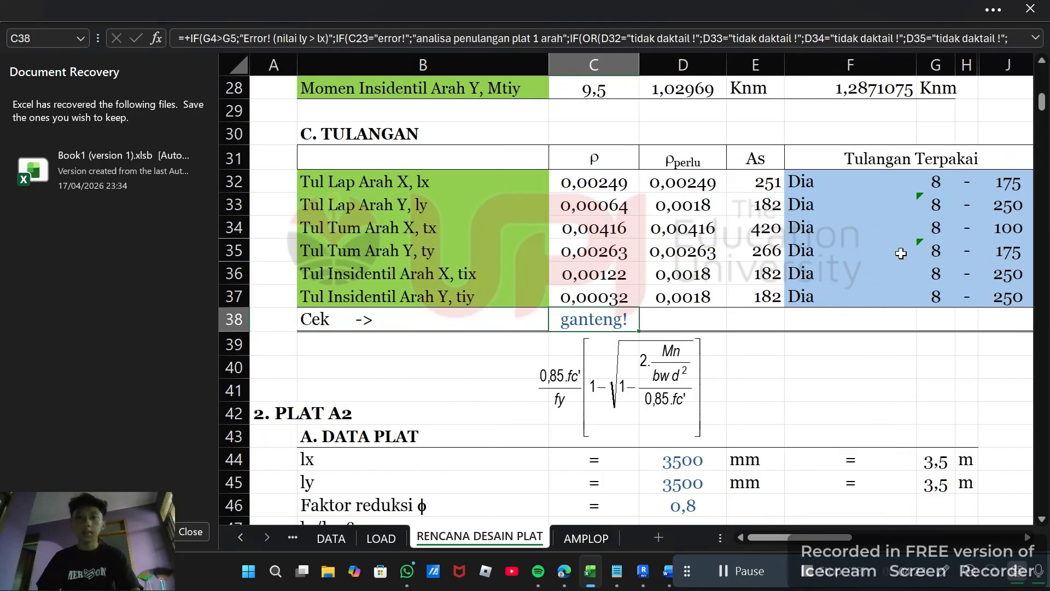
pyautogui.click(932, 329)
pyautogui.scroll(9, 788, 490)
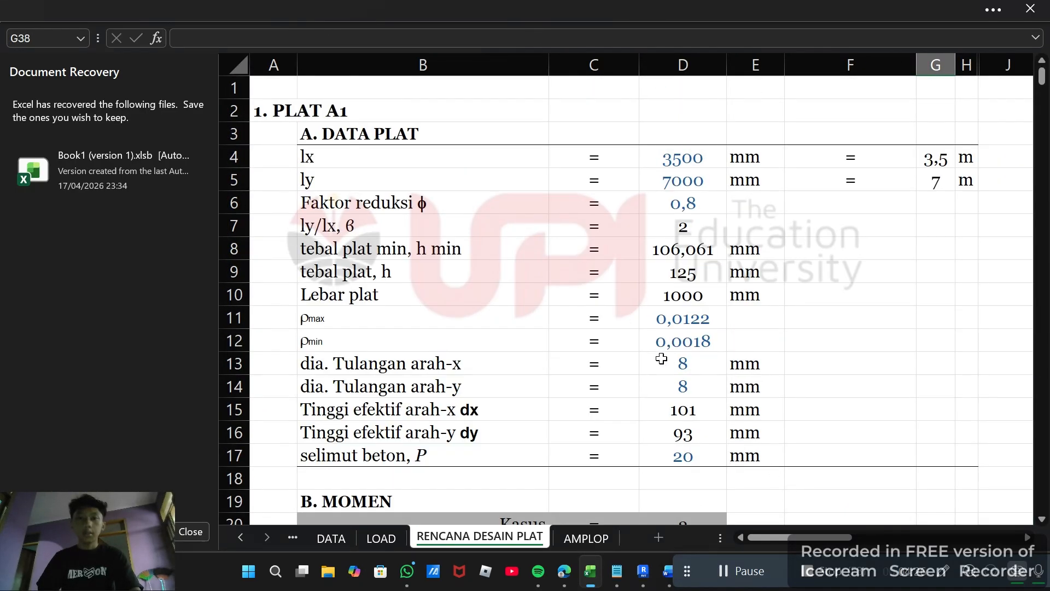
pyautogui.scroll(-3, 474, 277)
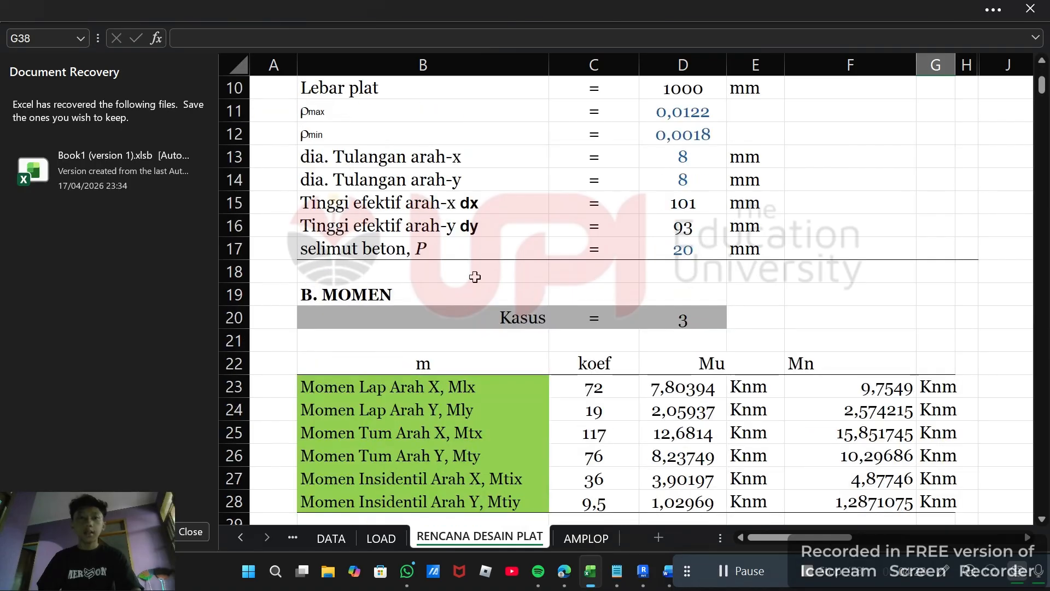
# Step: Close the Document Recovery pane, choosing to remove the recovered files
pyautogui.click(200, 534)
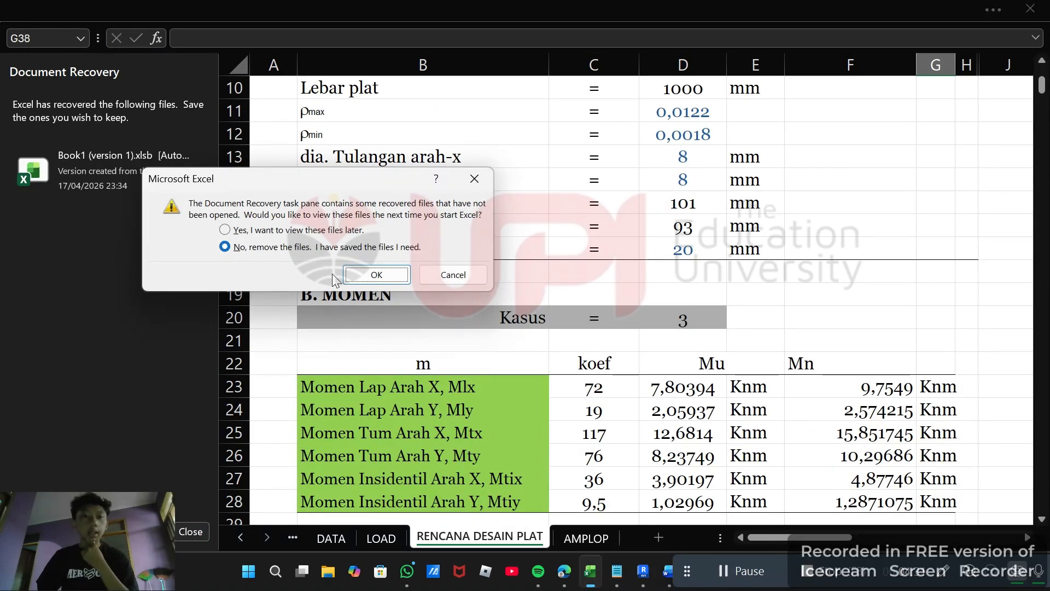
pyautogui.click(375, 275)
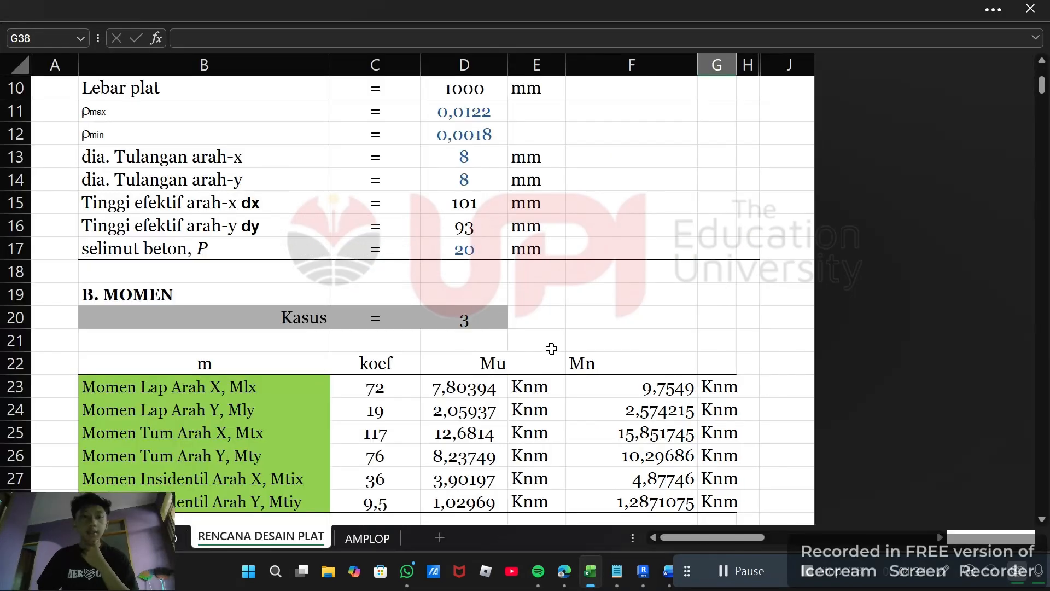
# Step: Review plate A1's whole calculation, from the plate data through the moments to the reinforcement table and its Cek row
pyautogui.scroll(3, 495, 305)
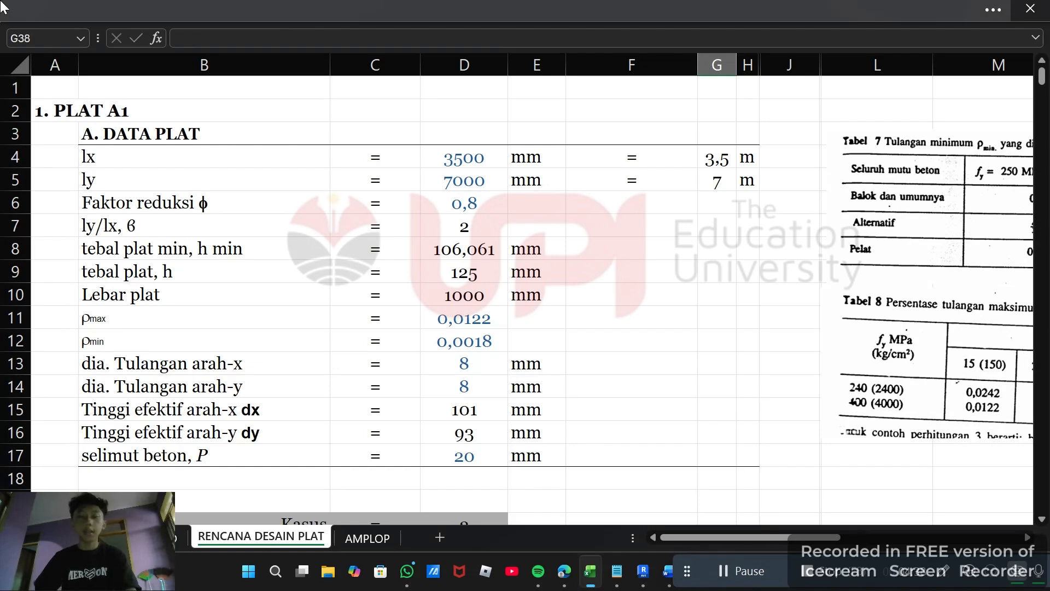
pyautogui.scroll(-5, 641, 446)
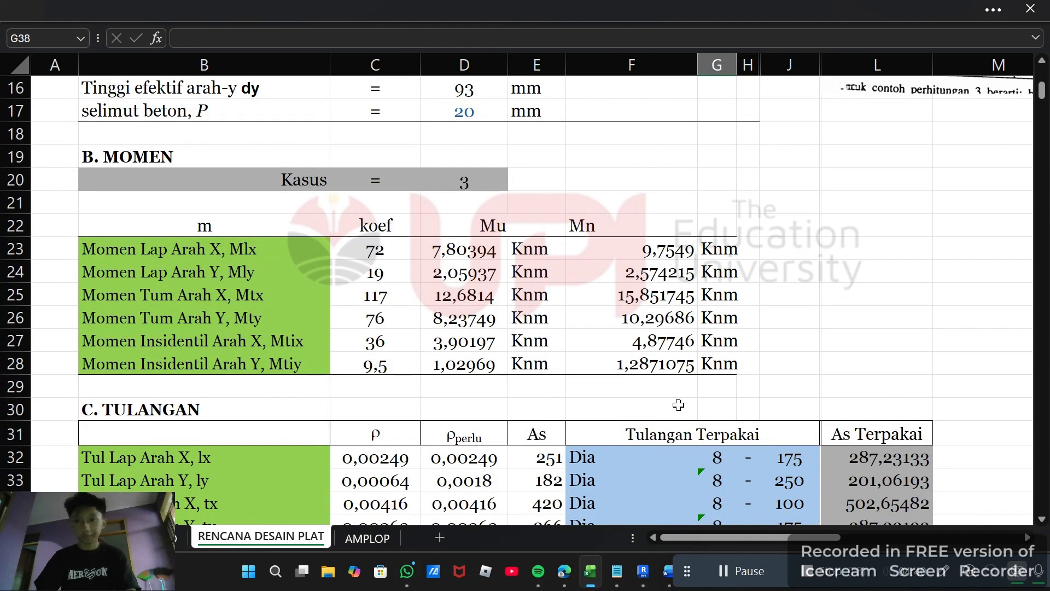
pyautogui.scroll(-2, 678, 402)
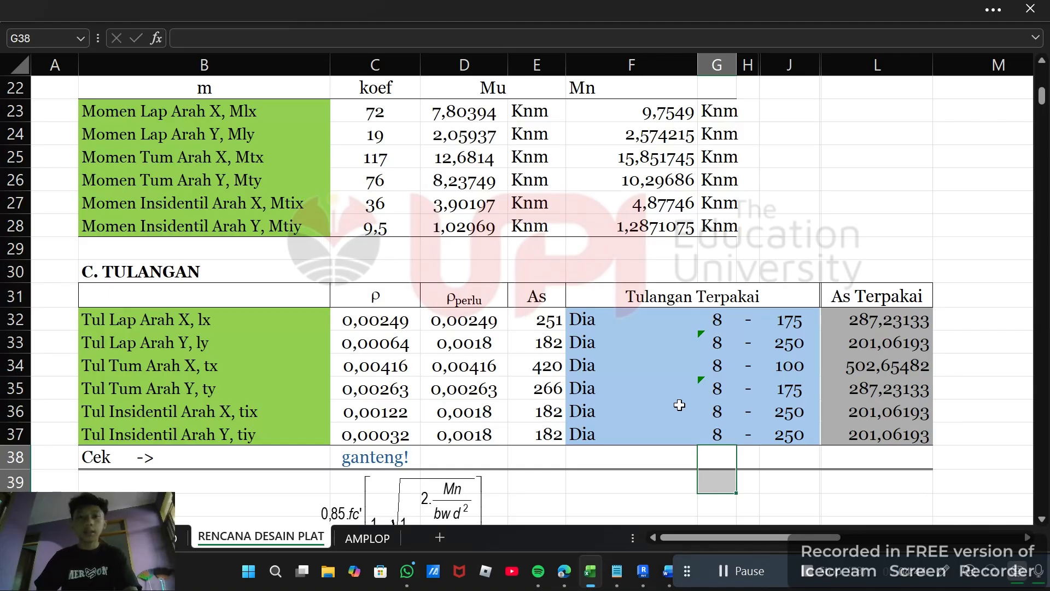
pyautogui.scroll(-2, 683, 405)
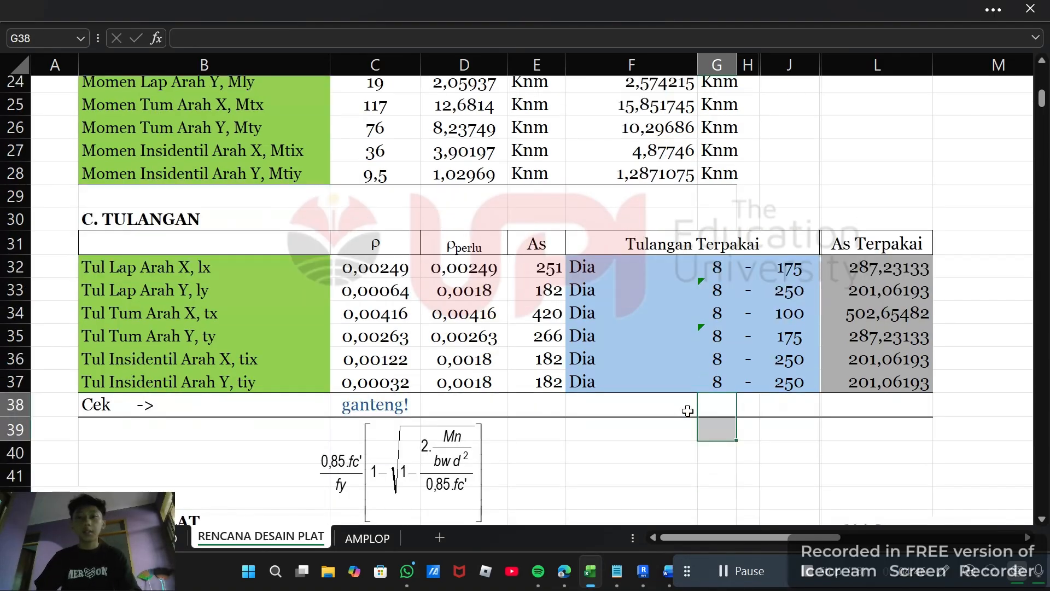
pyautogui.click(584, 393)
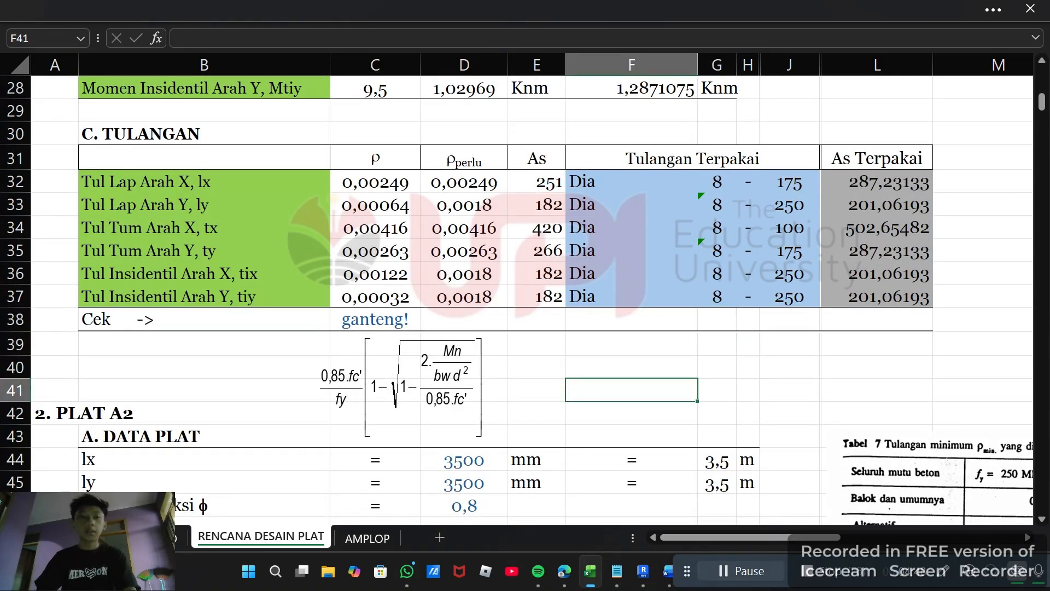